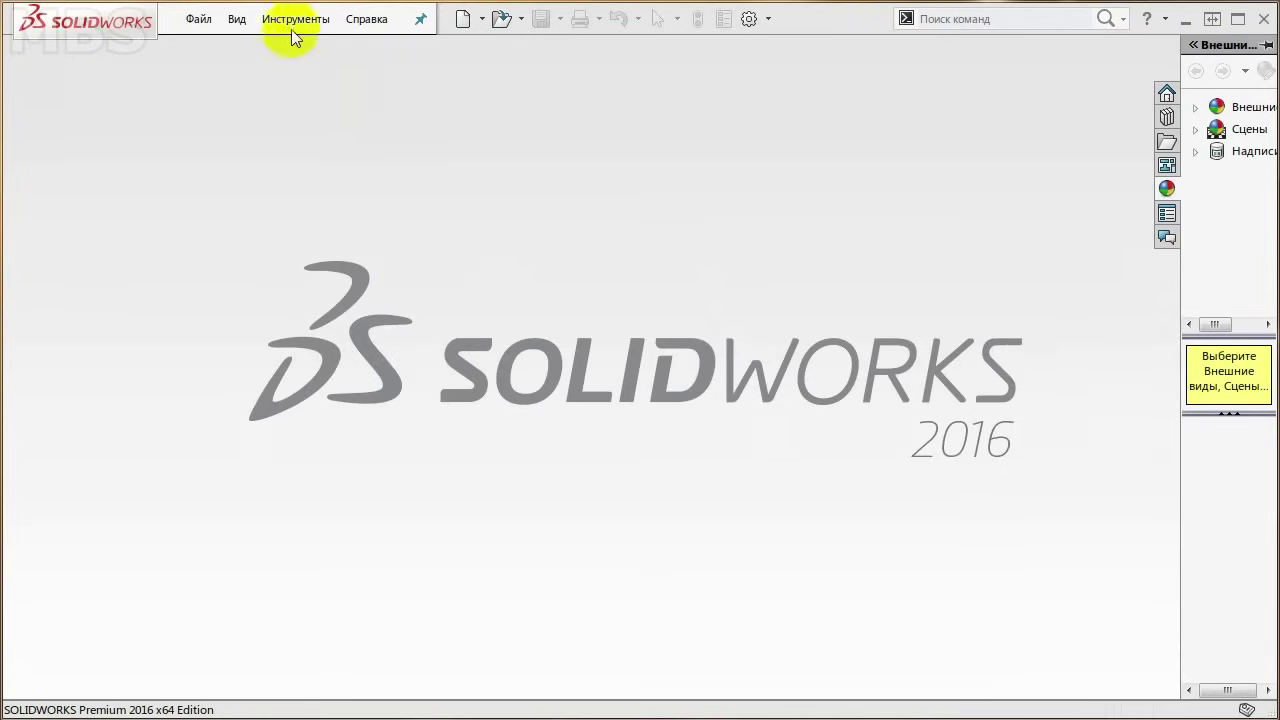
# Step: Compare the Drawing and Assembly types, then create a new Part document (Деталь1)
pyautogui.click(199, 22)
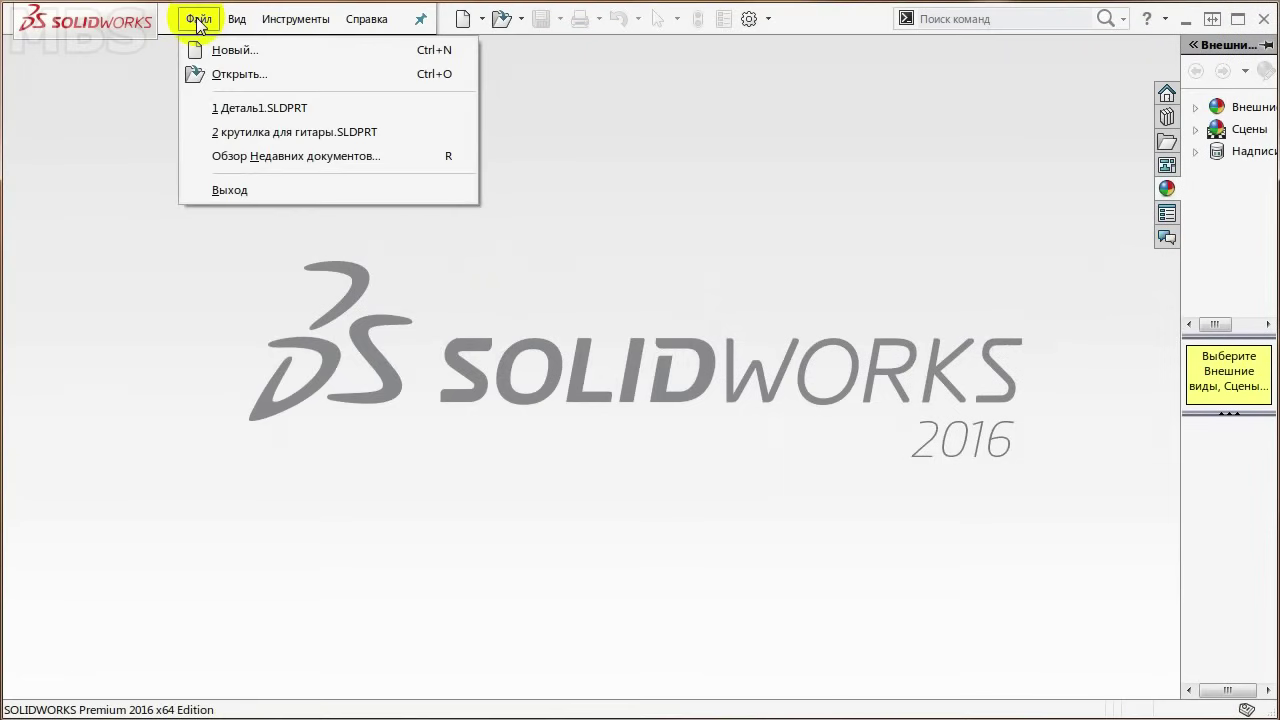
pyautogui.click(220, 52)
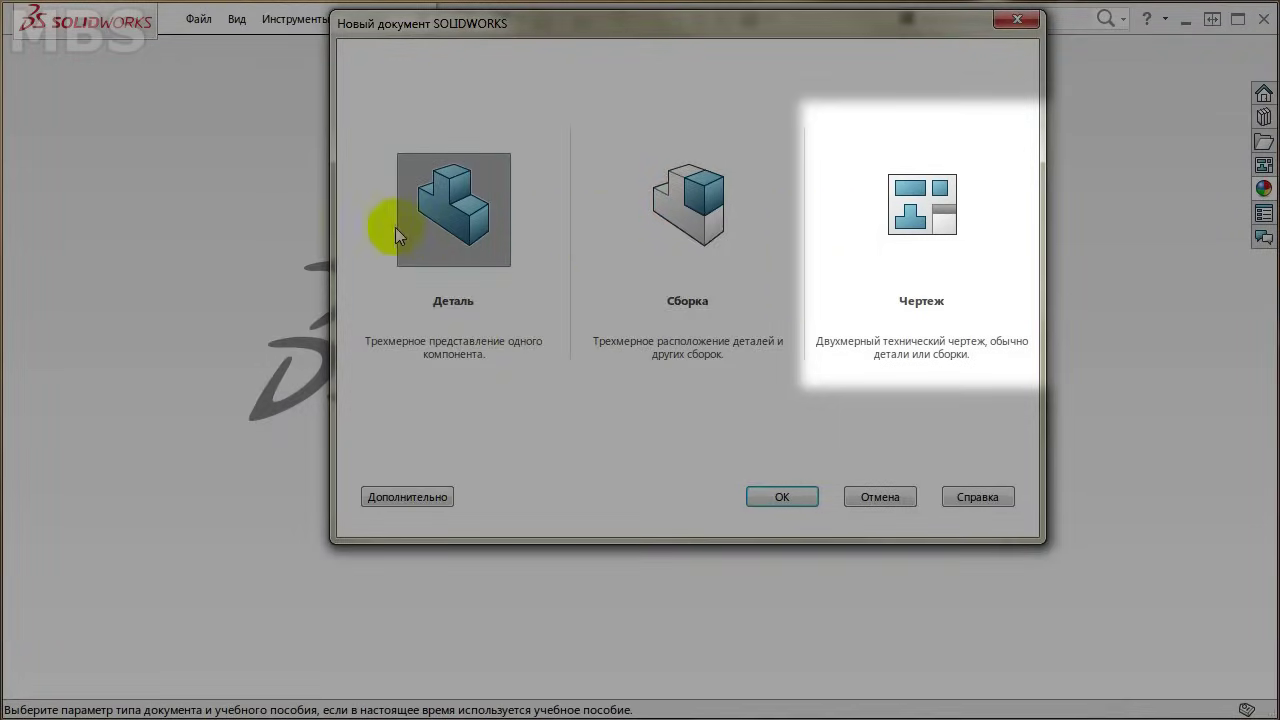
pyautogui.click(928, 214)
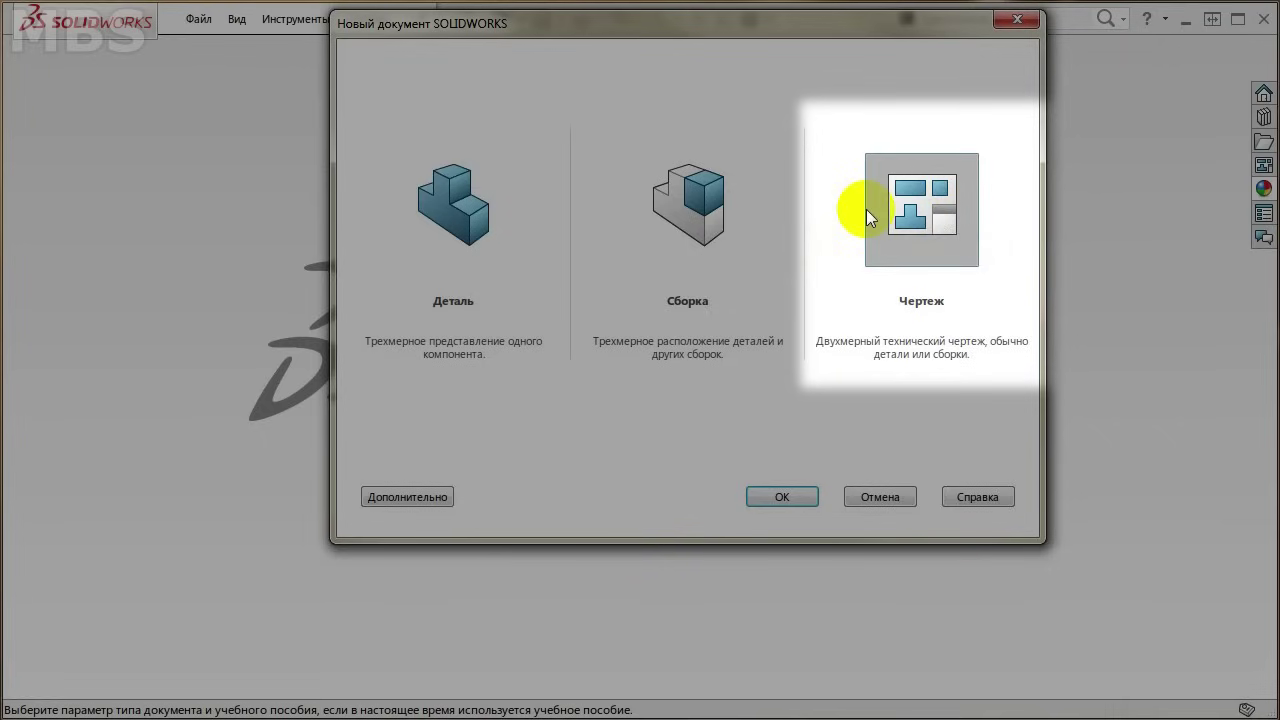
pyautogui.click(710, 220)
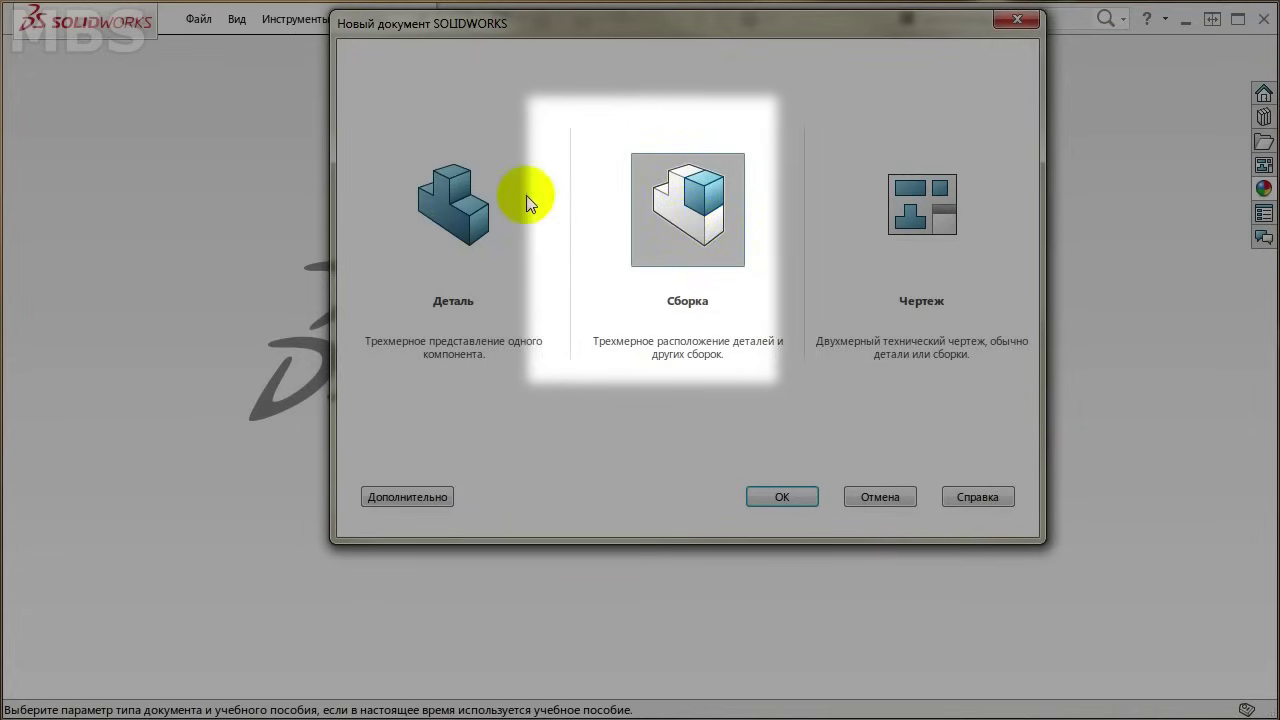
pyautogui.click(440, 205)
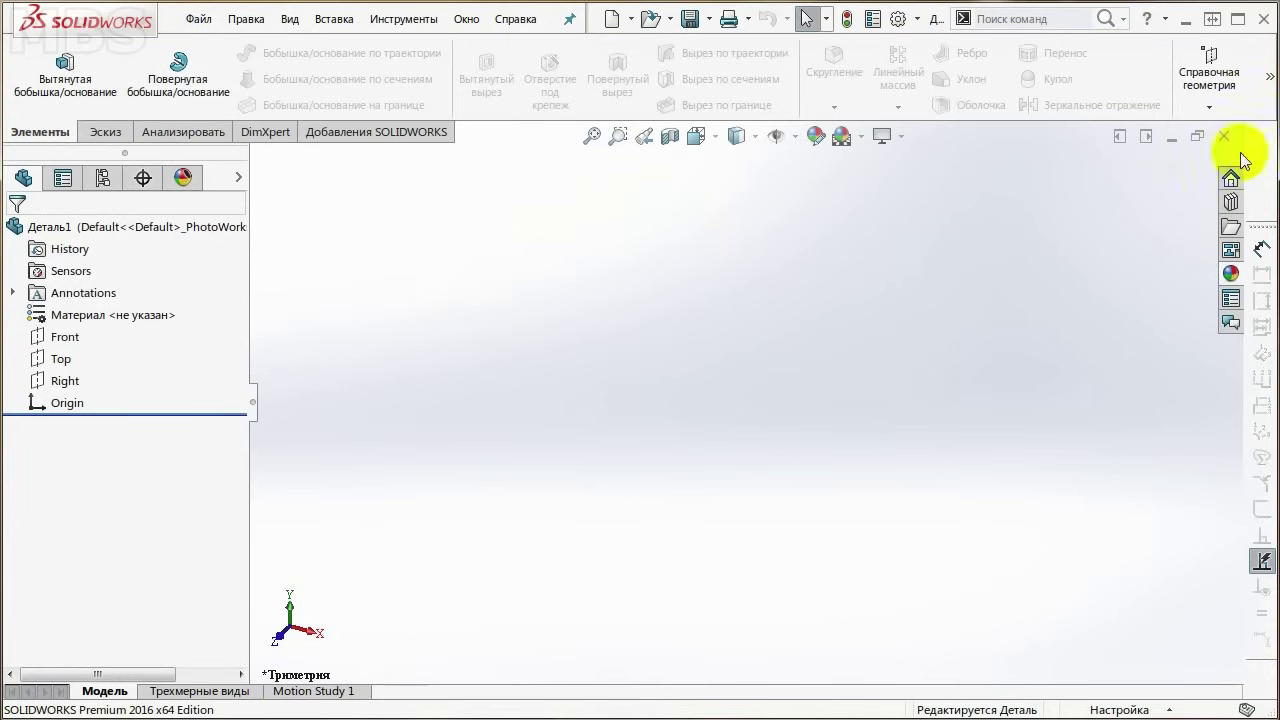
pyautogui.click(1200, 138)
pyautogui.moveTo(857, 149)
pyautogui.mouseDown()
pyautogui.moveTo(1228, 195)
pyautogui.moveTo(882, 280)
pyautogui.mouseUp()
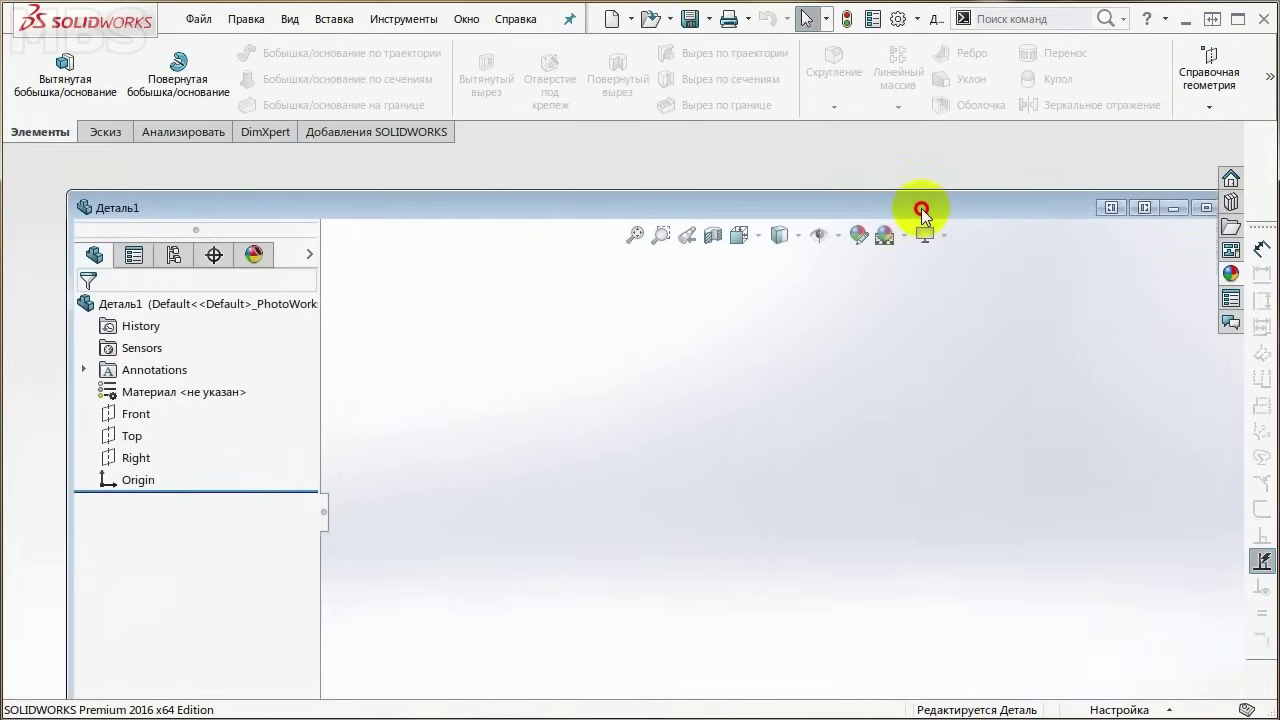
pyautogui.moveTo(882, 280)
pyautogui.mouseDown()
pyautogui.moveTo(880, 200)
pyautogui.moveTo(960, 251)
pyautogui.moveTo(878, 249)
pyautogui.mouseUp()
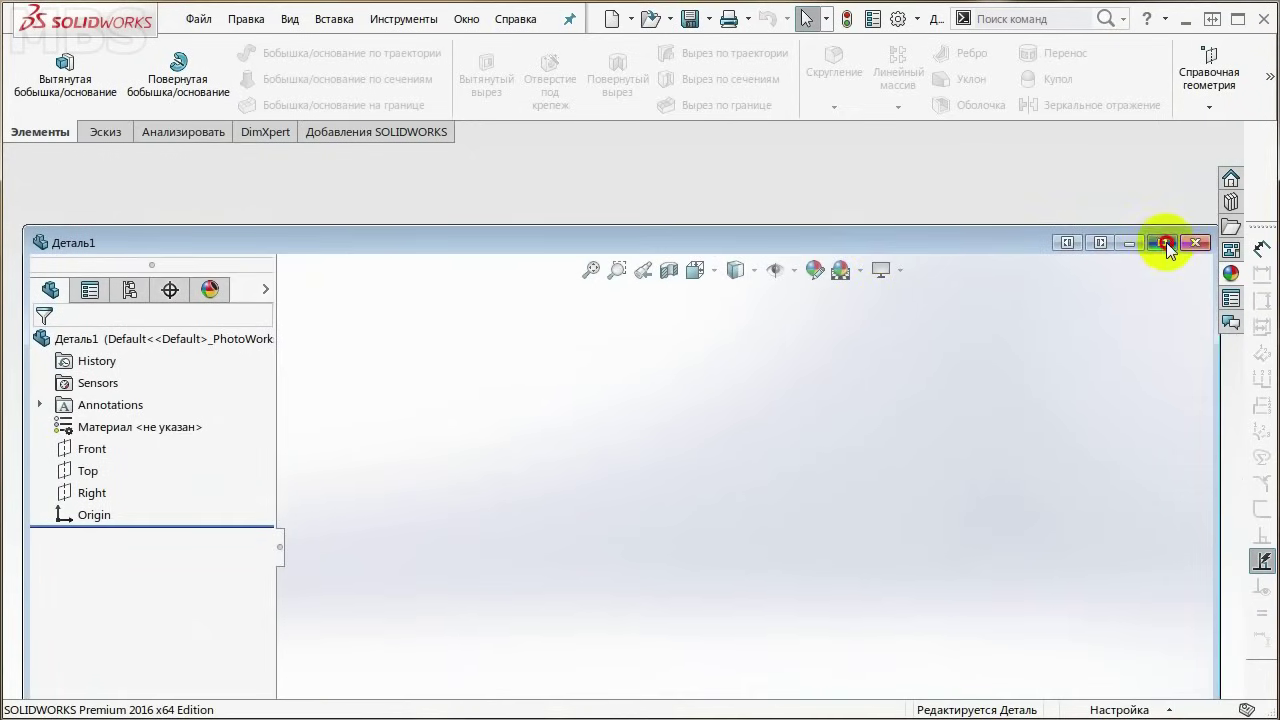
pyautogui.click(1165, 244)
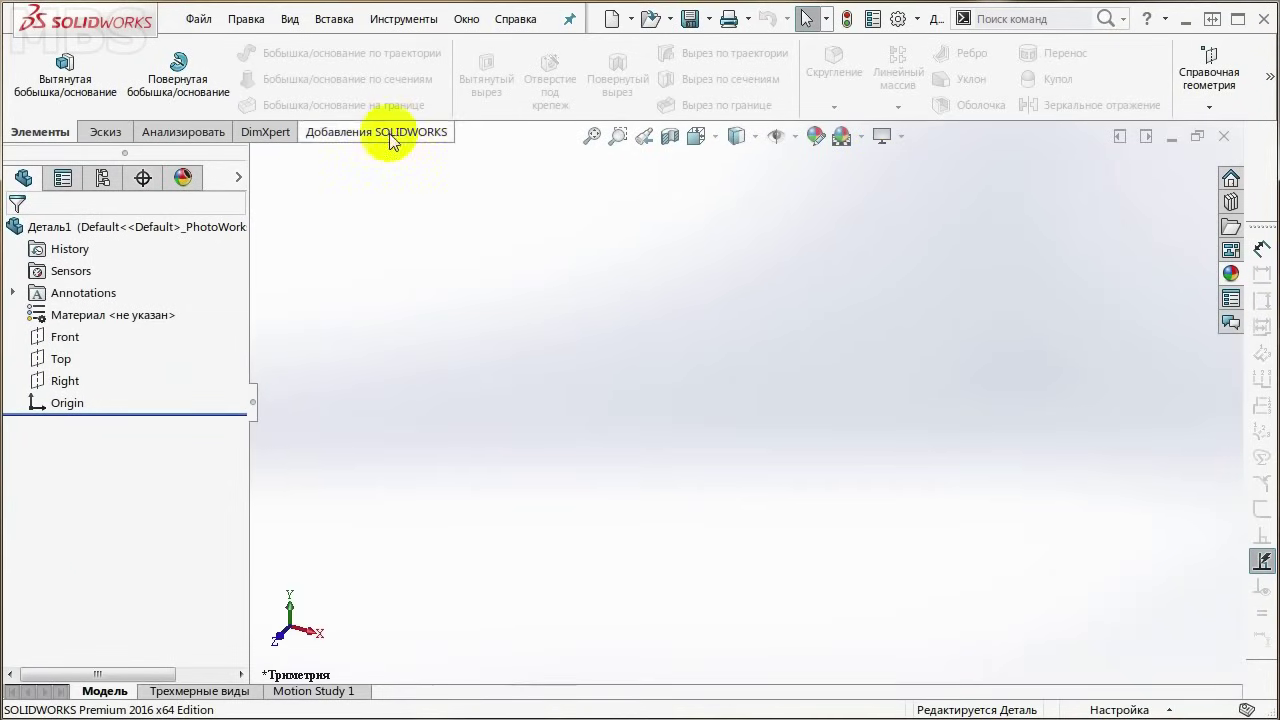
pyautogui.click(198, 20)
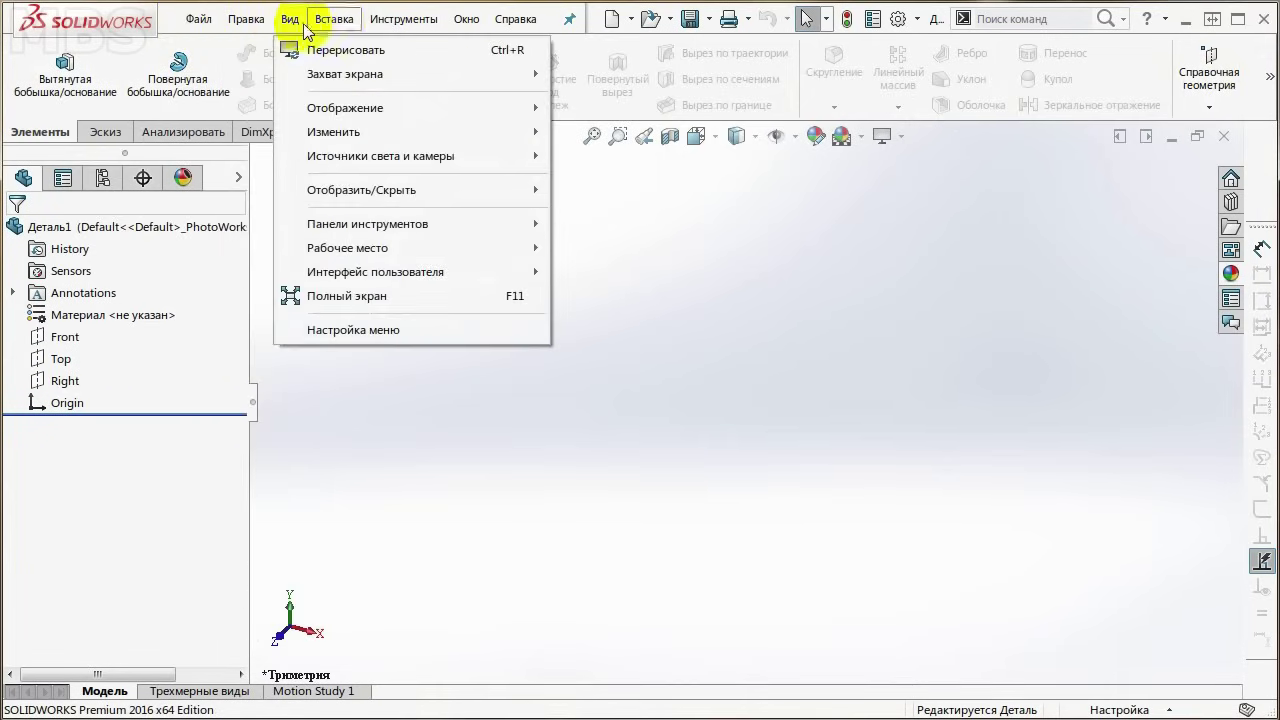
pyautogui.click(800, 338)
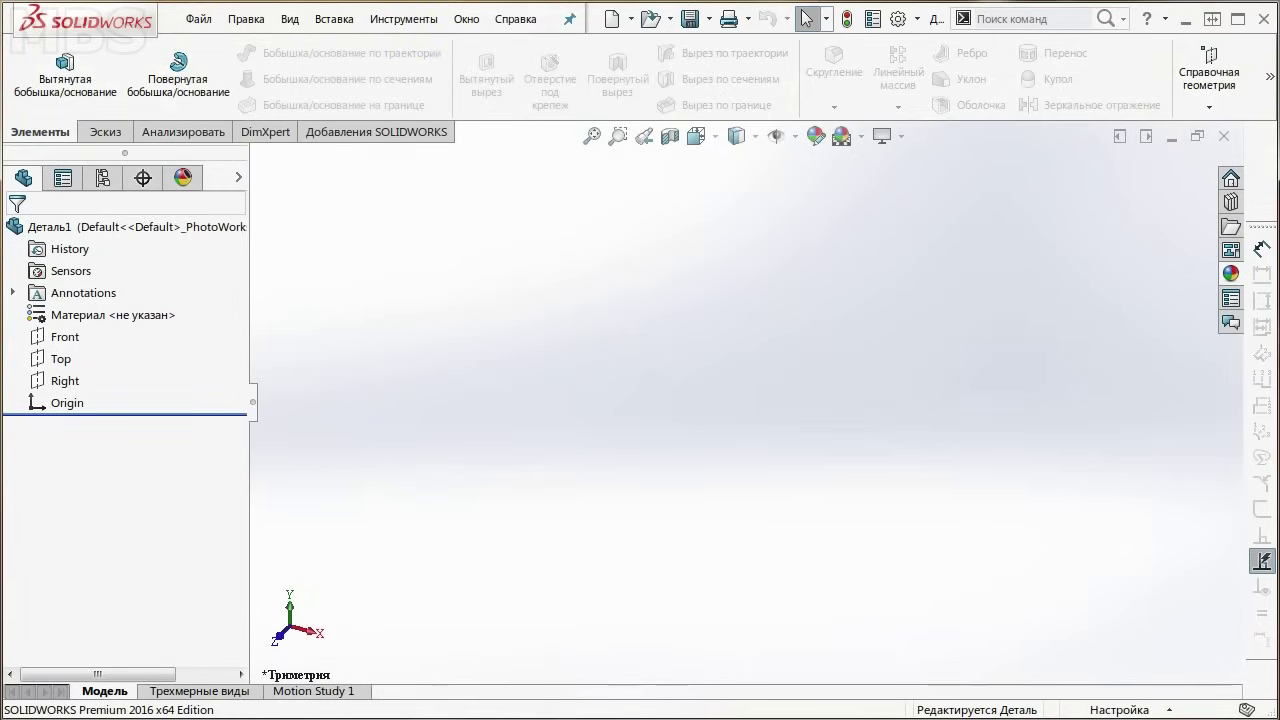
pyautogui.click(404, 28)
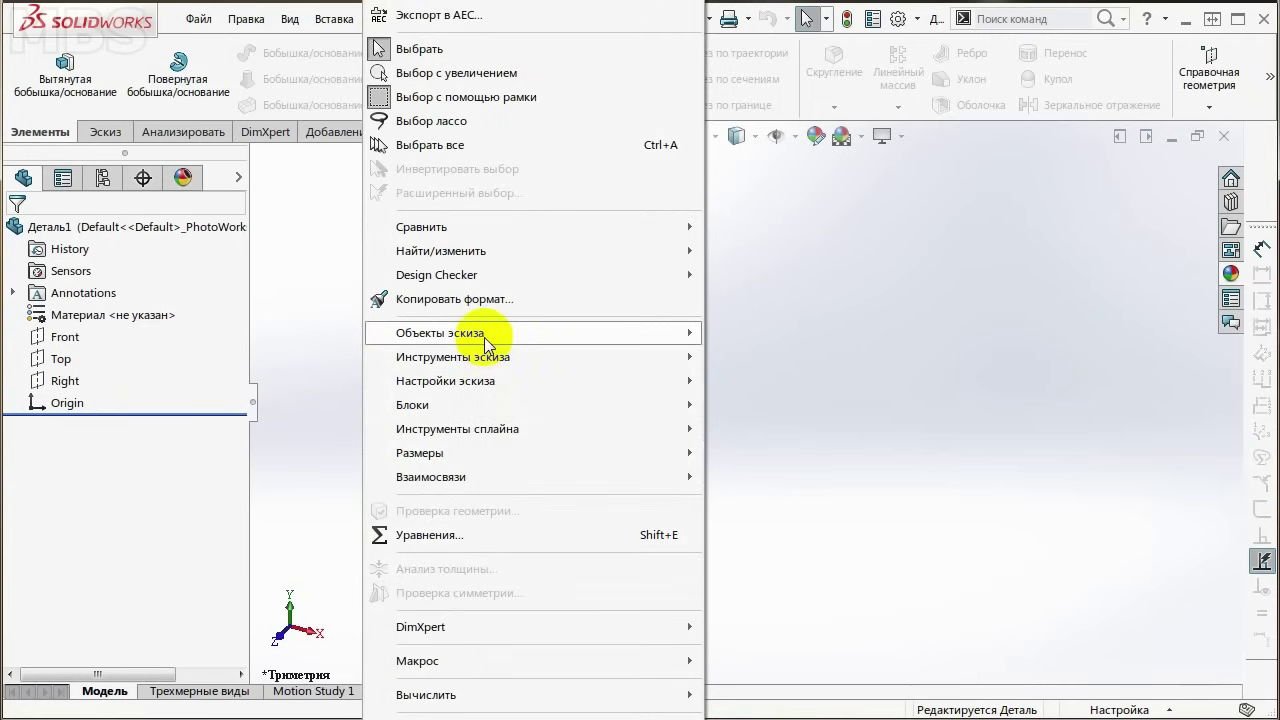
pyautogui.moveTo(457, 429)
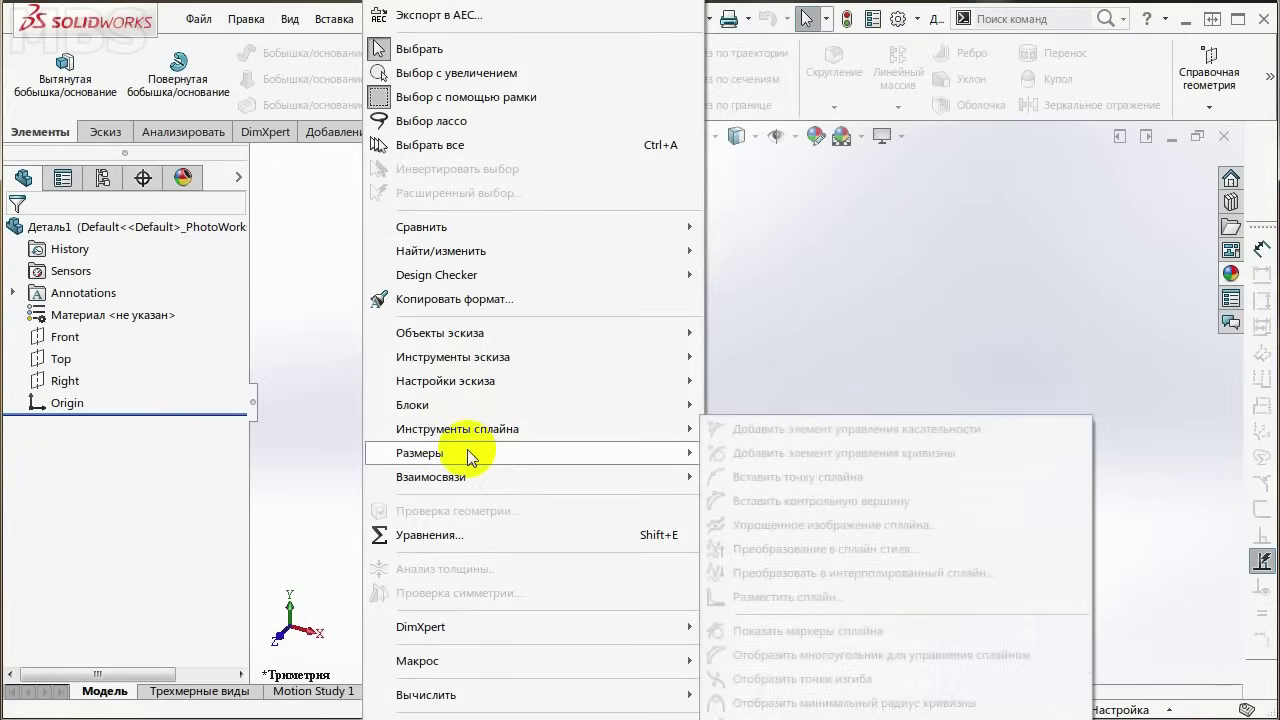
pyautogui.click(908, 280)
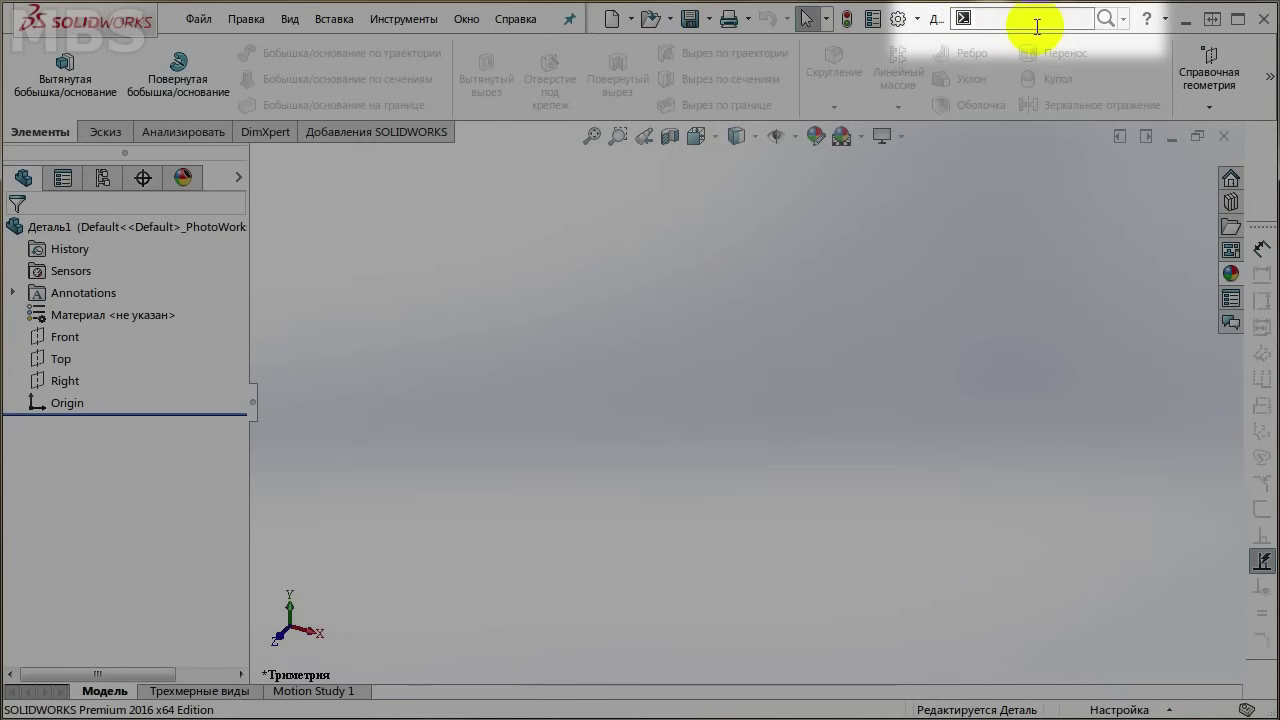
pyautogui.write('плоскость')
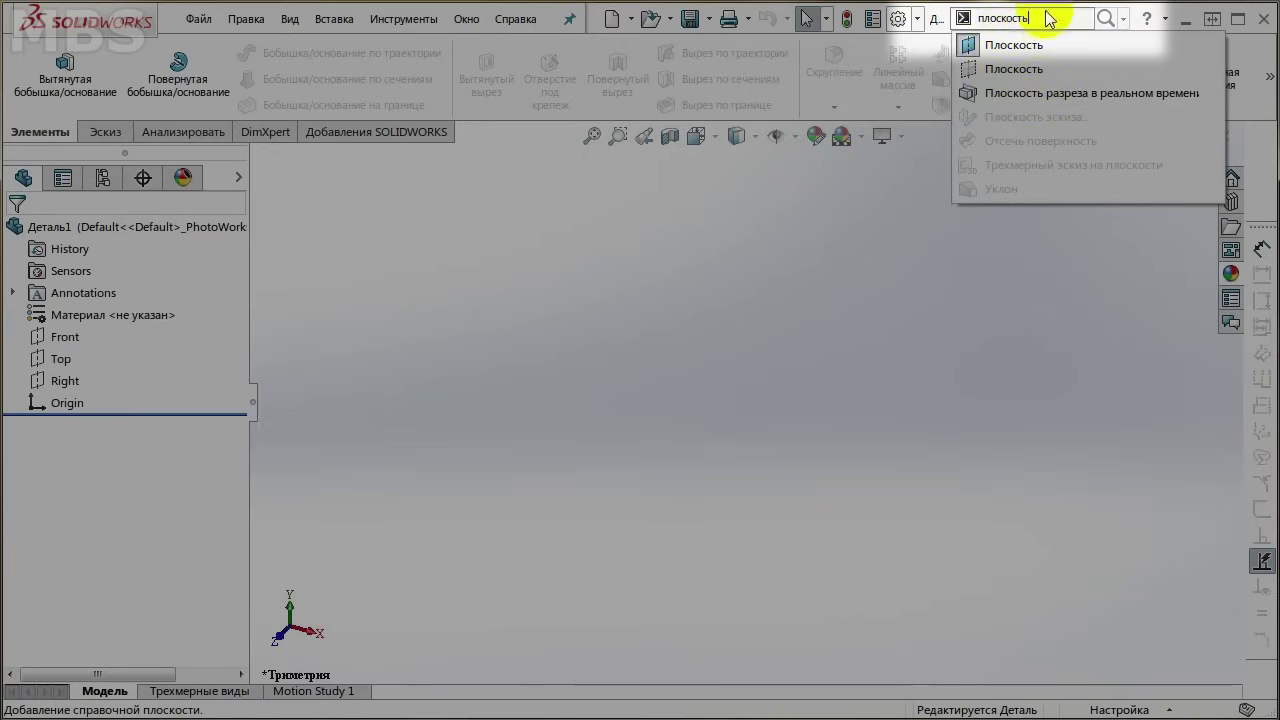
pyautogui.moveTo(1046, 18); pyautogui.dragTo(977, 18)
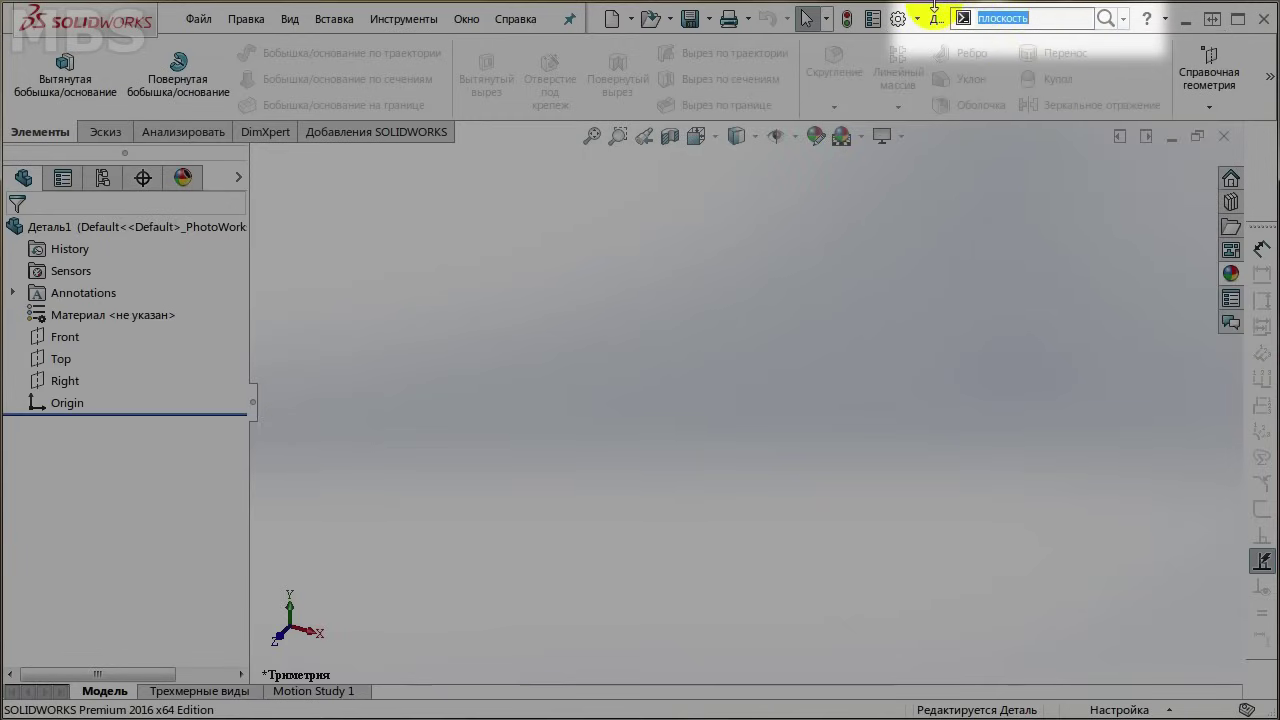
pyautogui.press('Delete')
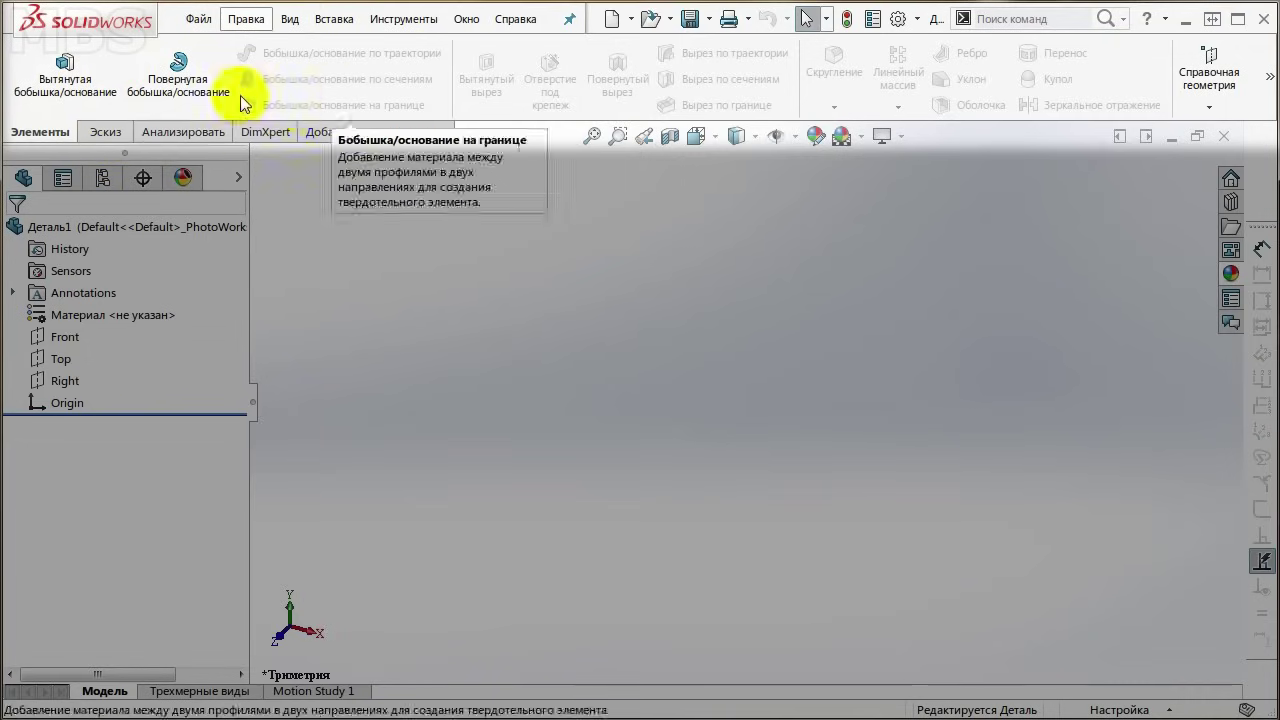
pyautogui.click(100, 131)
pyautogui.click(53, 134)
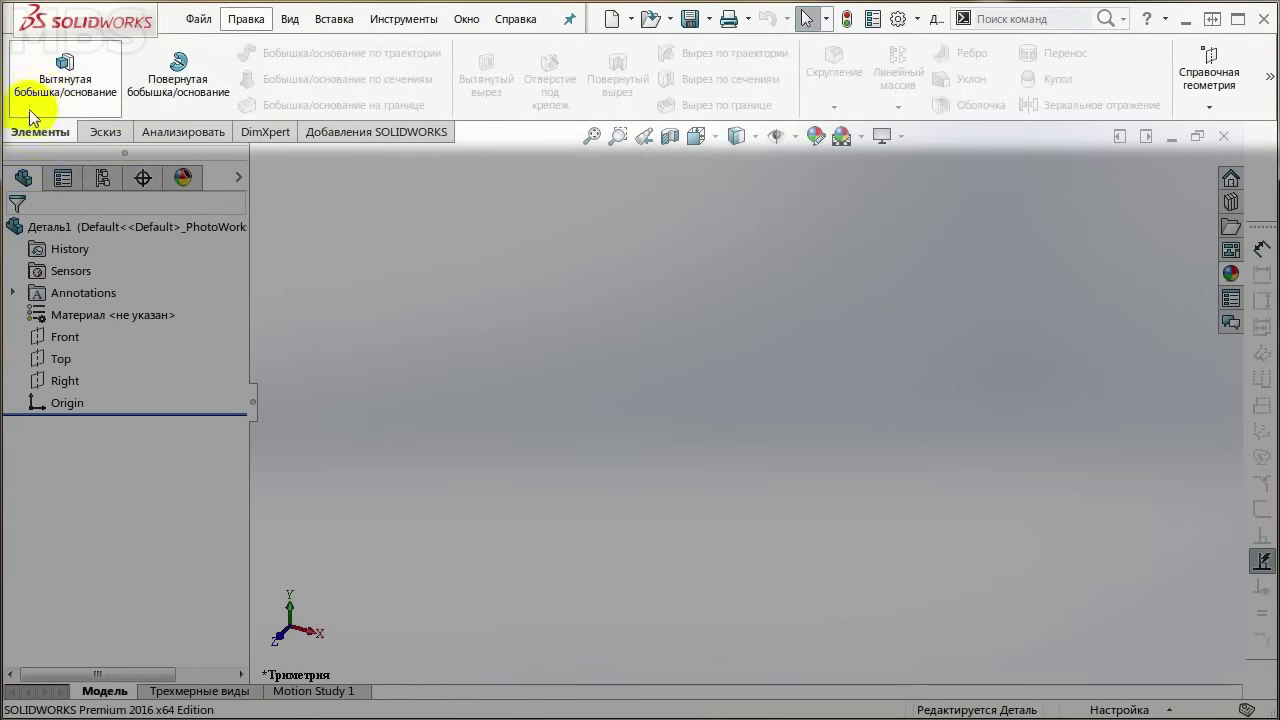
pyautogui.scroll(-2, 30, 138)
pyautogui.scroll(2, 30, 138)
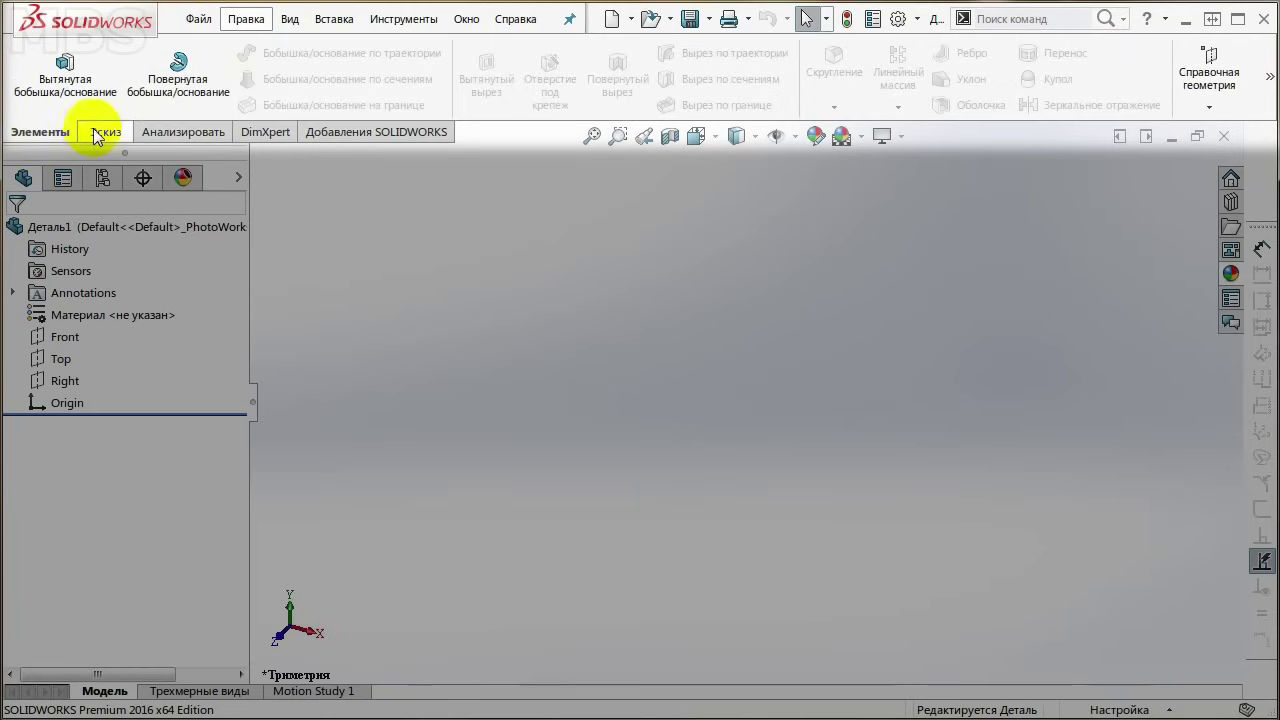
pyautogui.click(97, 137)
pyautogui.click(46, 131)
pyautogui.click(107, 135)
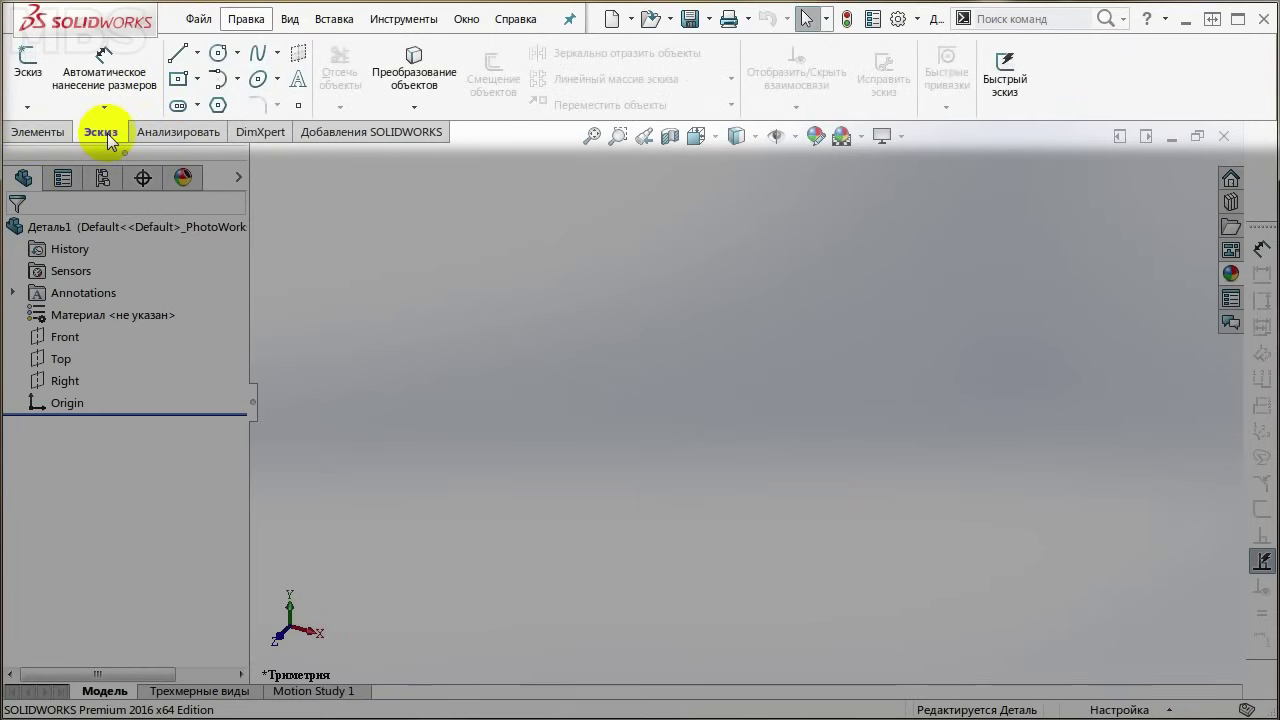
pyautogui.click(36, 131)
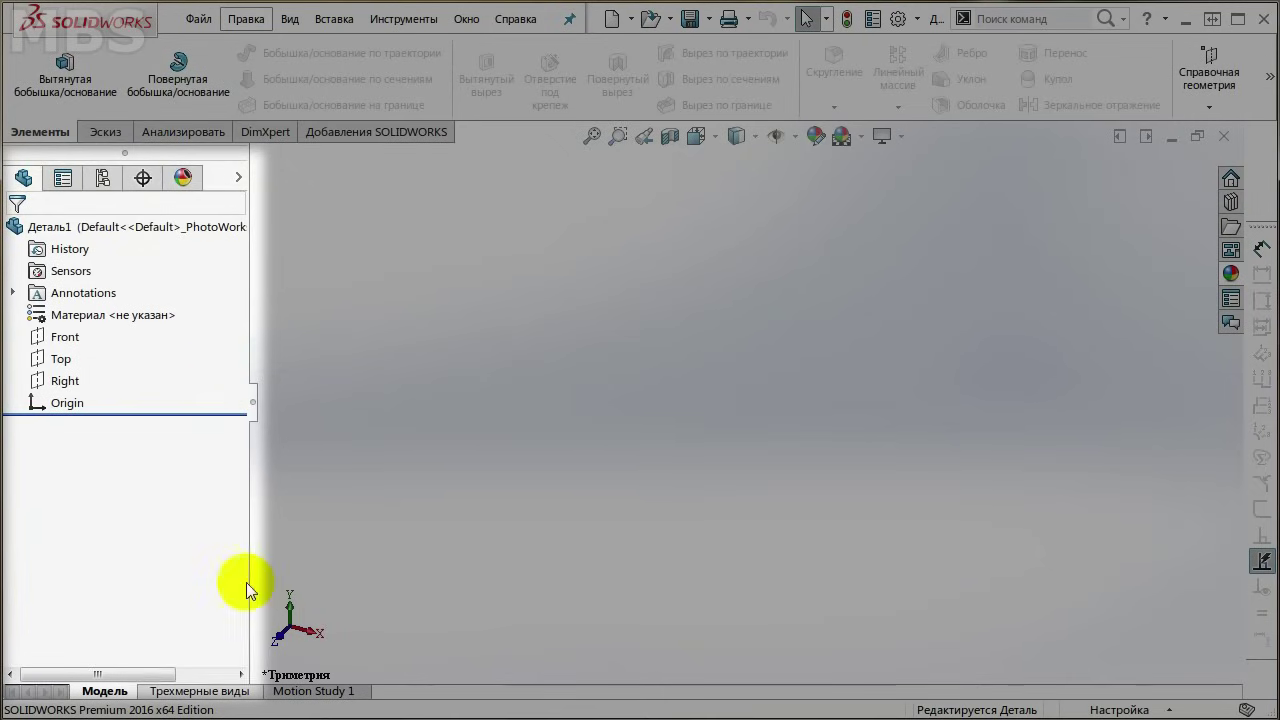
pyautogui.moveTo(249, 354)
pyautogui.mouseDown()
pyautogui.moveTo(466, 349)
pyautogui.moveTo(206, 349)
pyautogui.moveTo(503, 346)
pyautogui.moveTo(103, 334)
pyautogui.moveTo(586, 351)
pyautogui.moveTo(124, 358)
pyautogui.moveTo(429, 371)
pyautogui.moveTo(250, 365)
pyautogui.mouseUp()
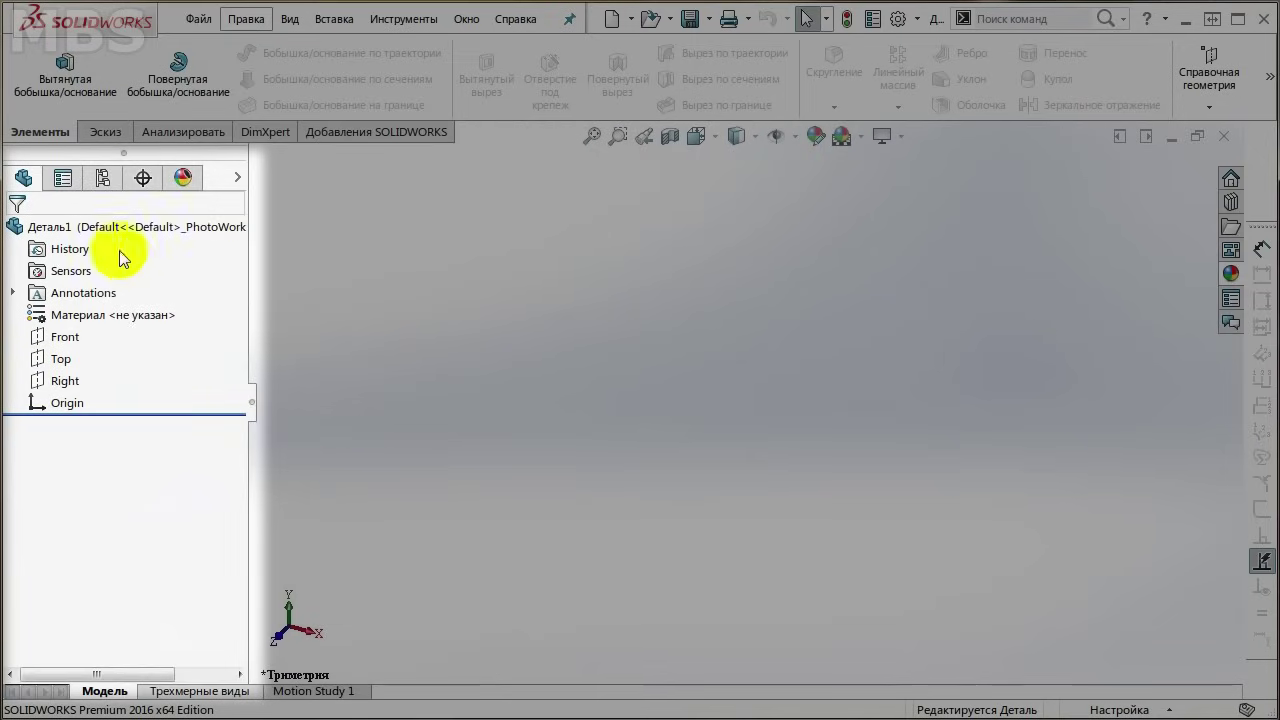
pyautogui.click(62, 180)
pyautogui.click(102, 178)
pyautogui.click(143, 178)
pyautogui.click(183, 178)
pyautogui.click(102, 178)
pyautogui.click(62, 178)
pyautogui.click(23, 178)
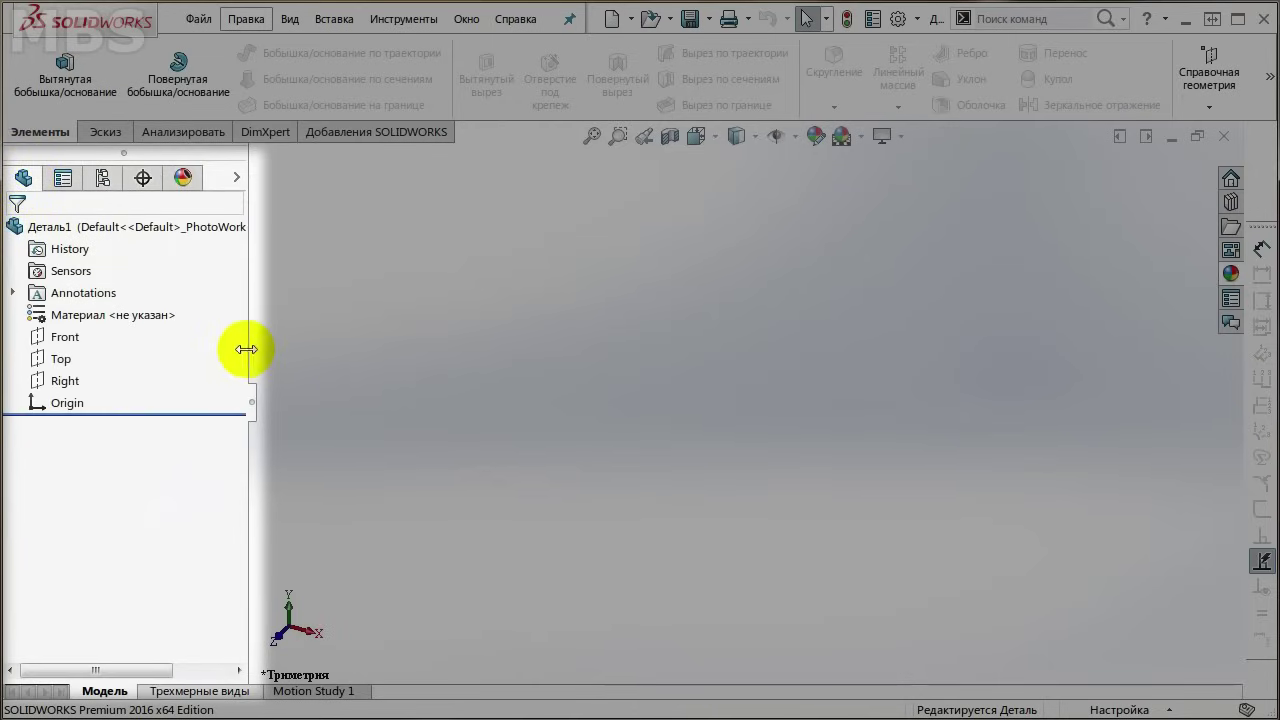
pyautogui.moveTo(251, 349); pyautogui.dragTo(218, 349)
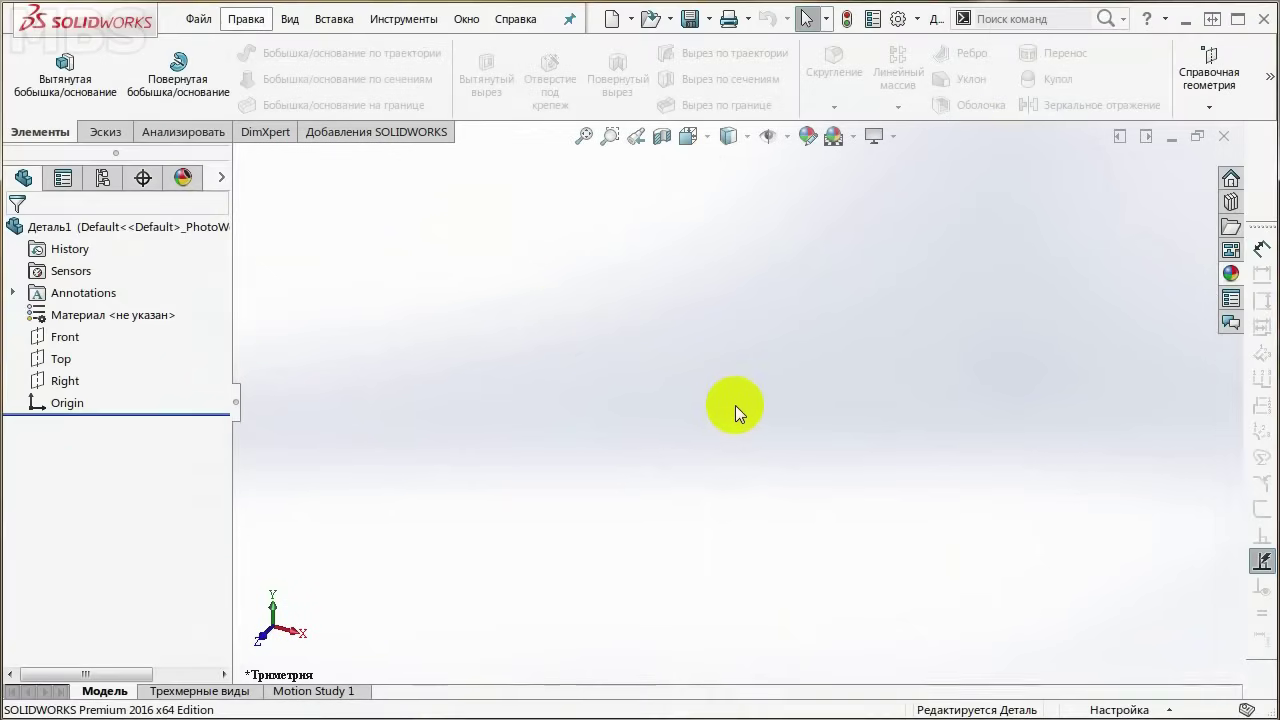
# Step: Float the part window out of full size, preview View Orientation and Display Style flyouts, and shift it left
pyautogui.moveTo(755, 140)
pyautogui.mouseDown()
pyautogui.moveTo(771, 158)
pyautogui.moveTo(825, 155)
pyautogui.mouseUp()
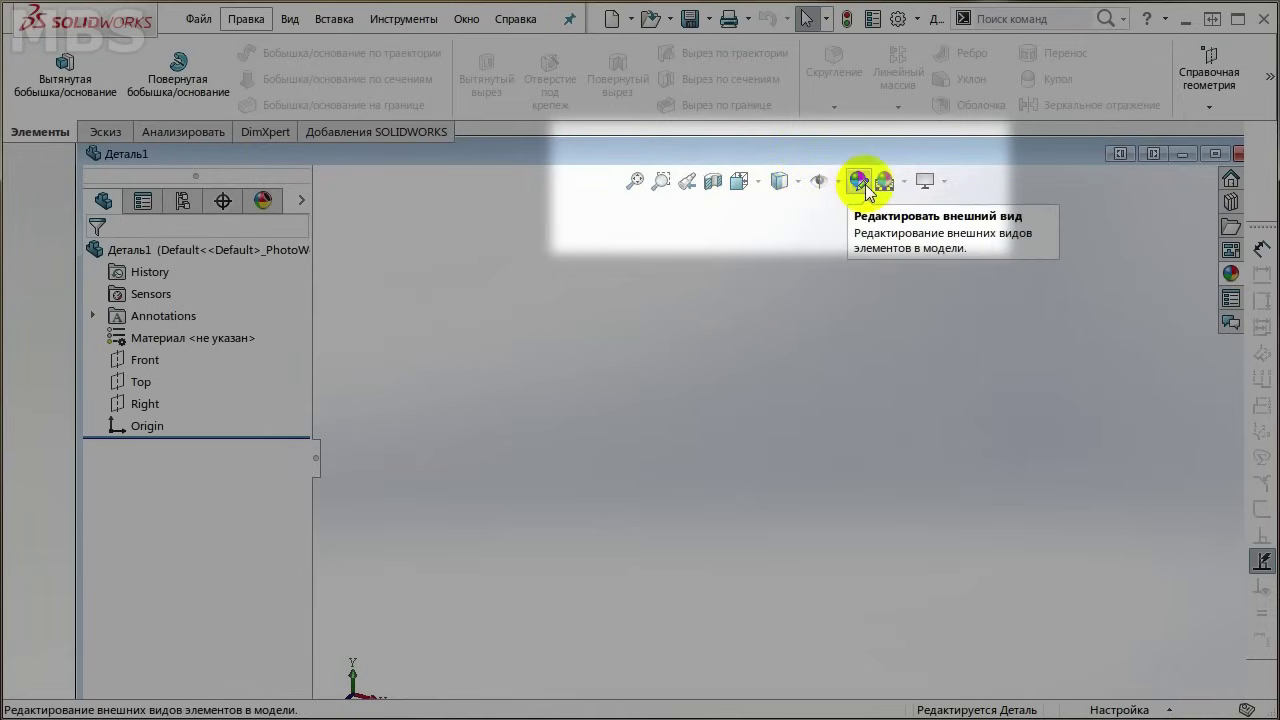
pyautogui.click(757, 190)
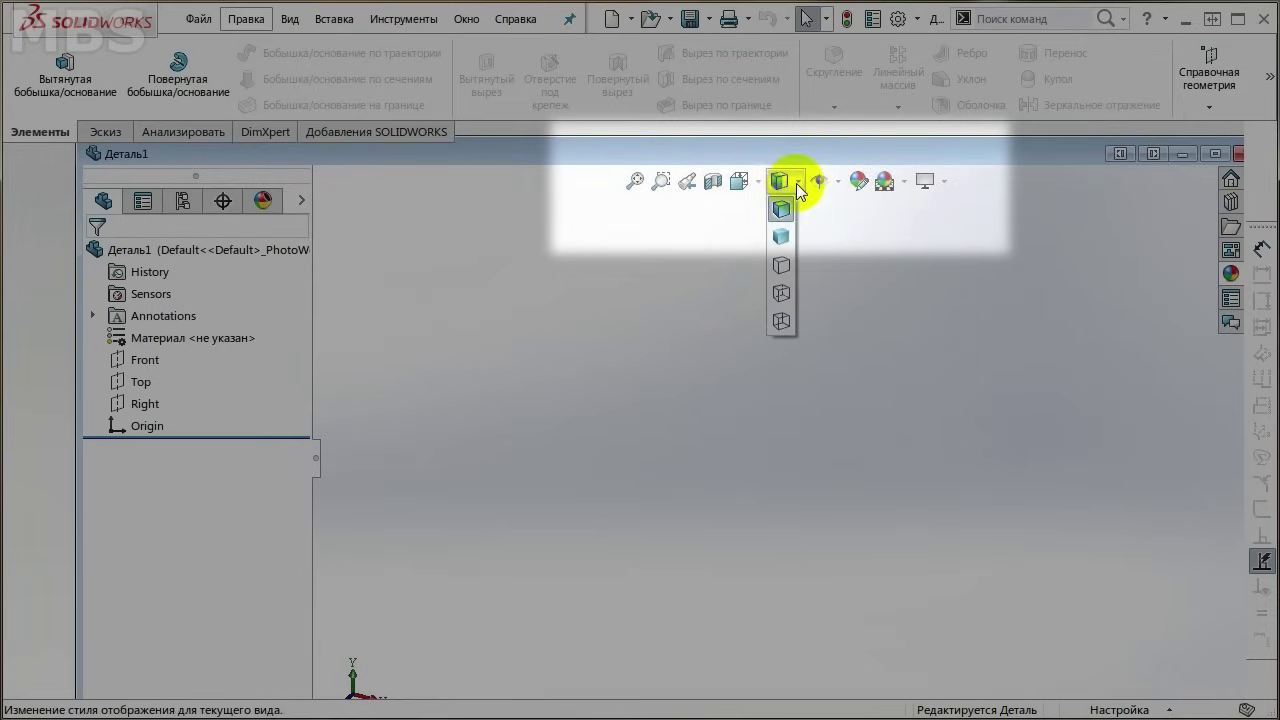
pyautogui.click(948, 183)
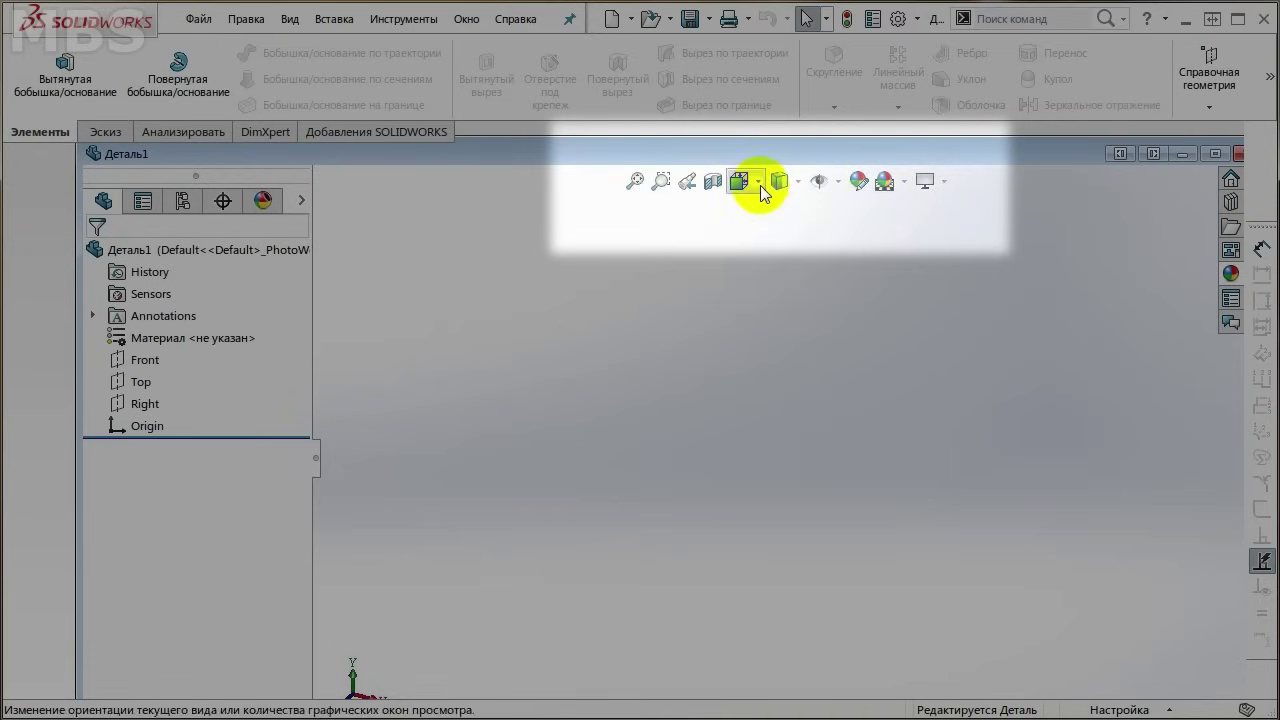
pyautogui.moveTo(777, 149); pyautogui.dragTo(760, 152)
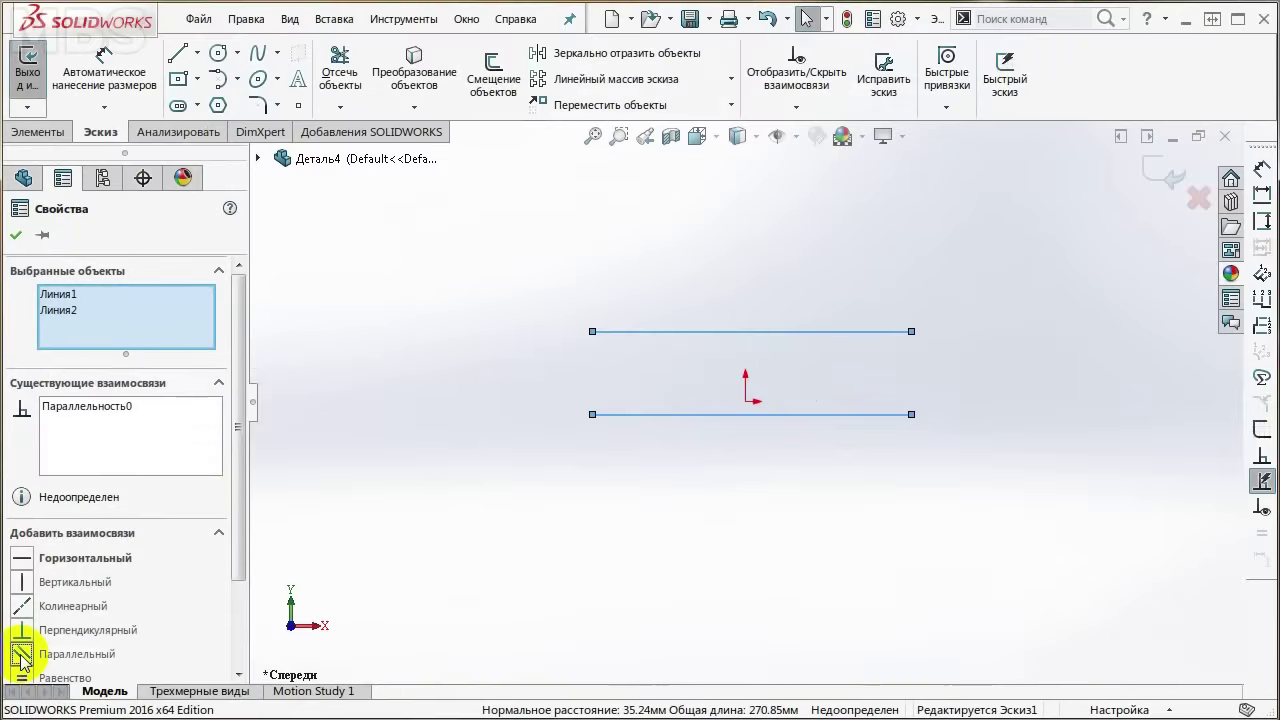
# Step: Make the two sketch lines perpendicular and move the now-vertical line up
pyautogui.click(752, 415)
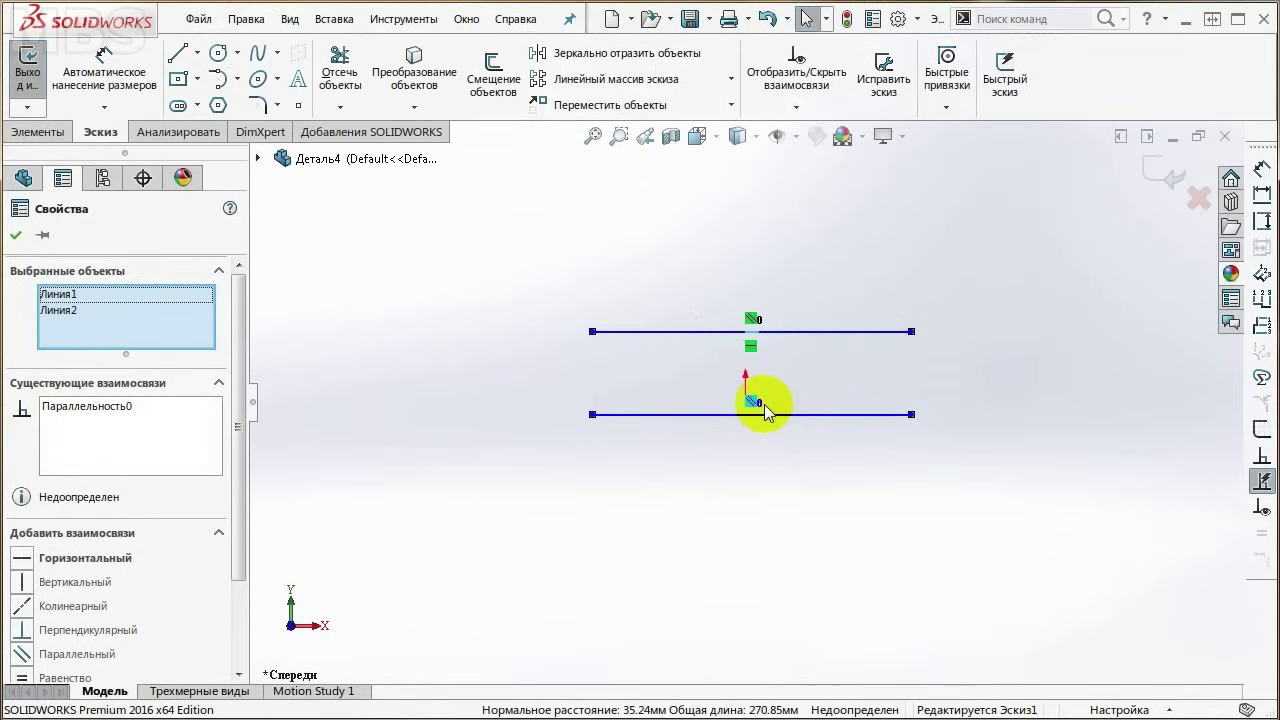
pyautogui.rightClick(755, 405)
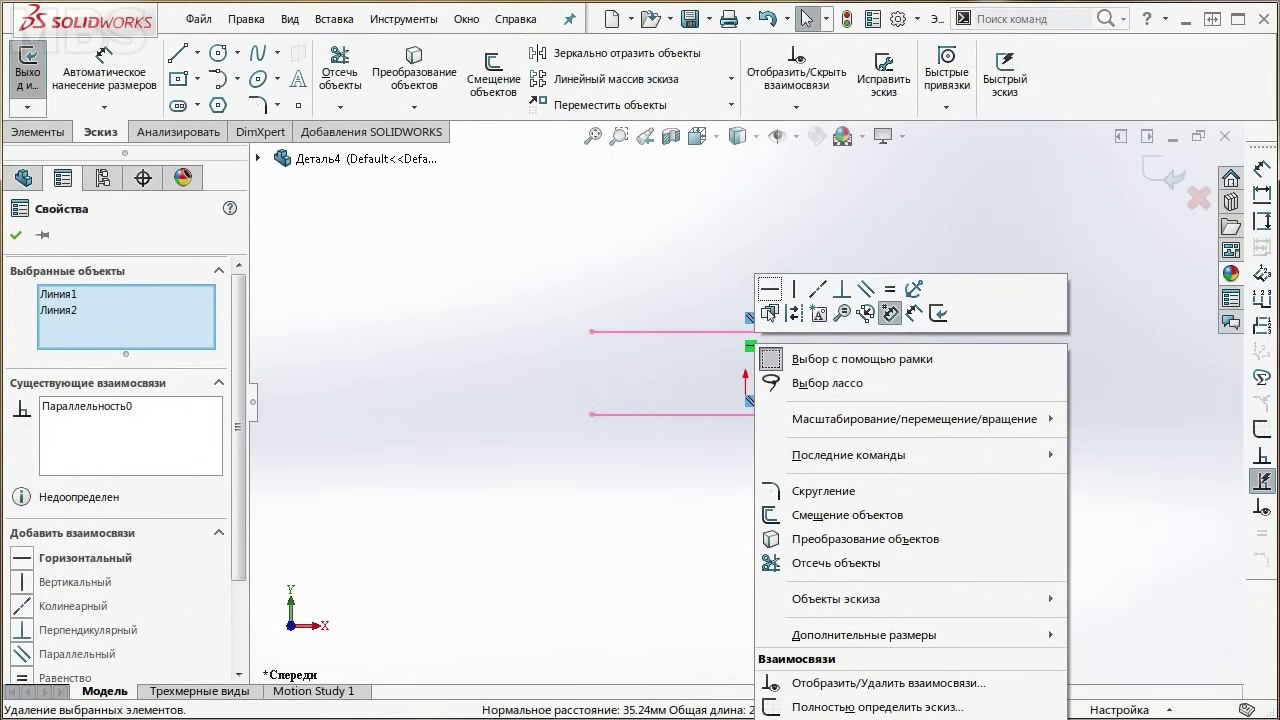
pyautogui.click(1106, 568)
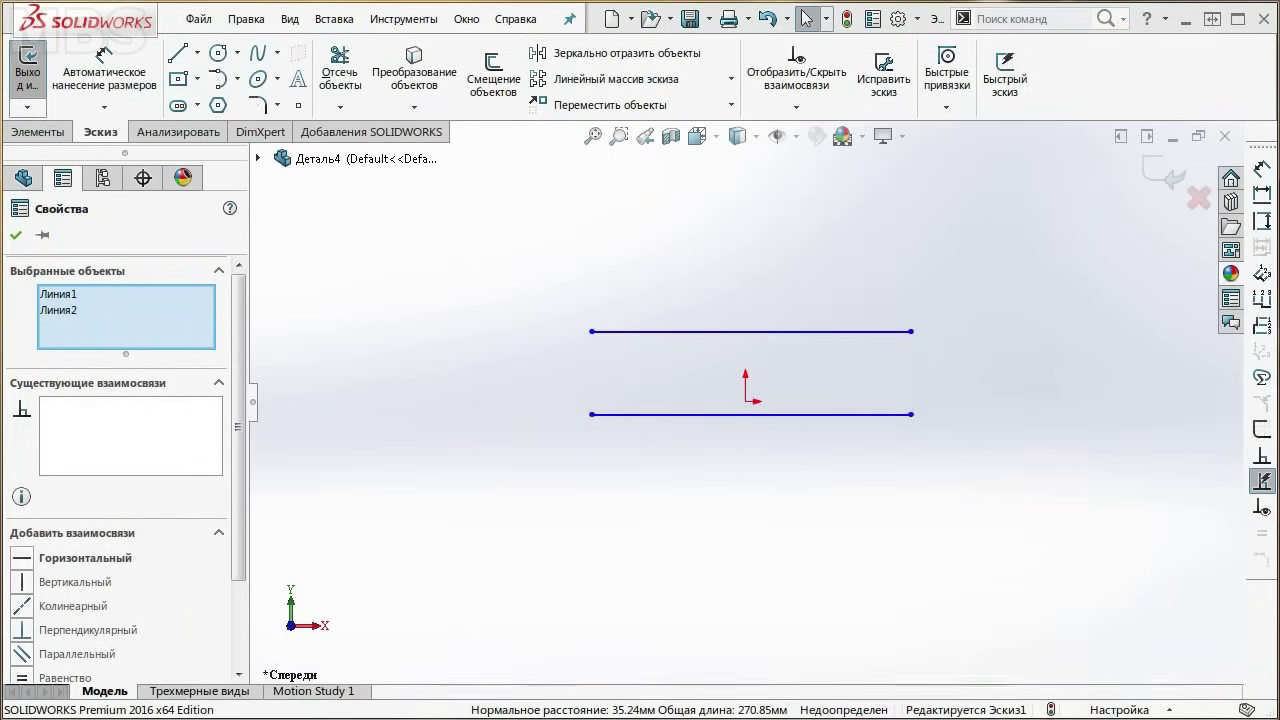
pyautogui.click(650, 332)
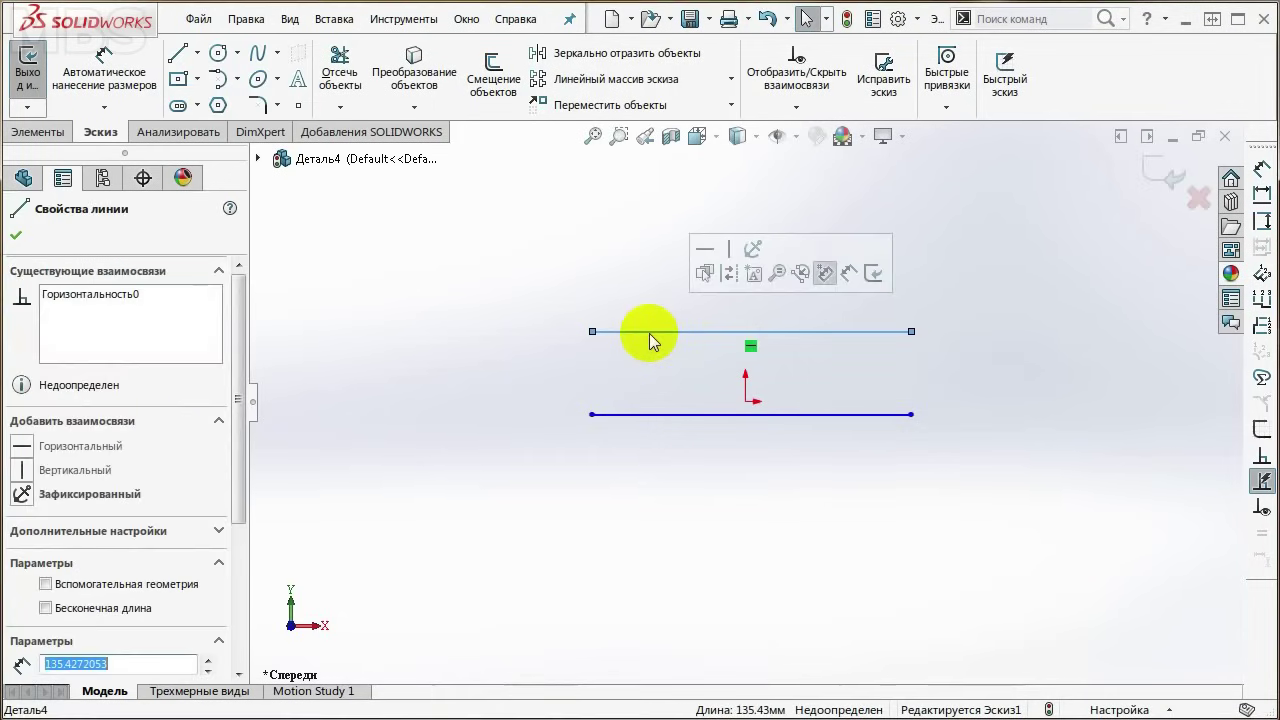
pyautogui.keyDown('ctrl'); pyautogui.click(704, 415); pyautogui.keyUp('ctrl')
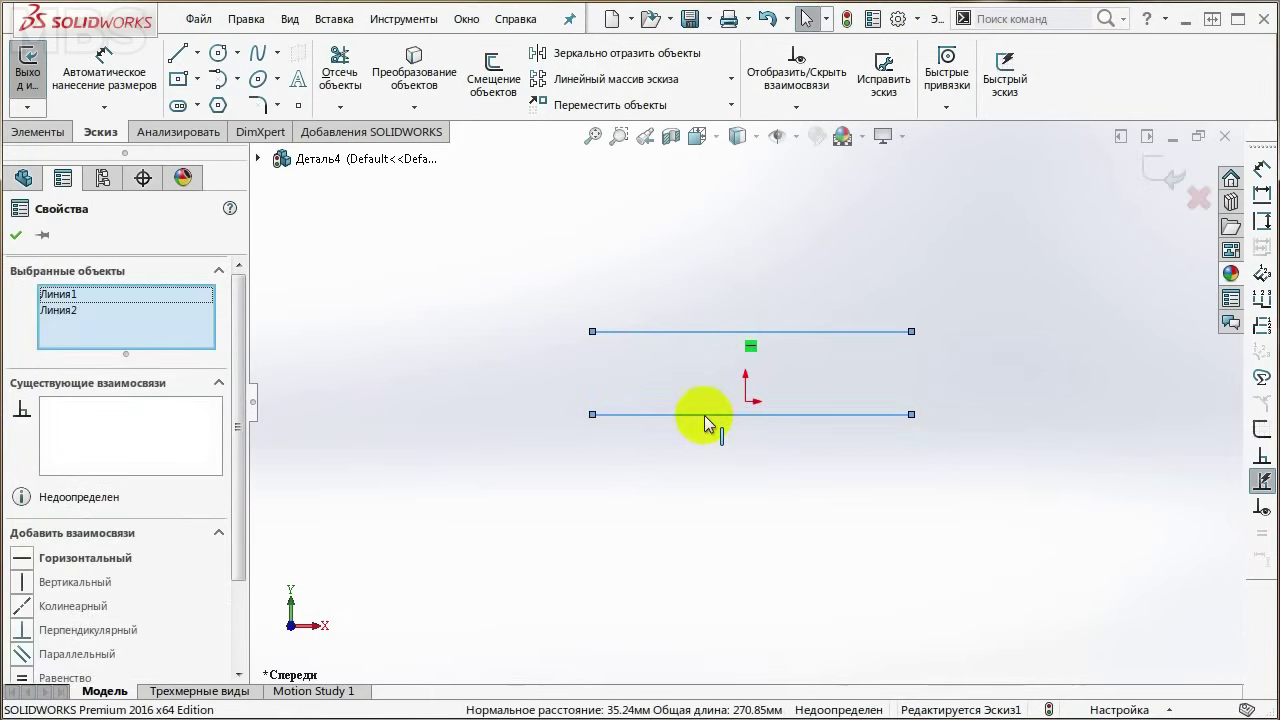
pyautogui.click(20, 632)
pyautogui.moveTo(594, 484)
pyautogui.mouseDown()
pyautogui.moveTo(657, 414)
pyautogui.moveTo(571, 434)
pyautogui.moveTo(571, 377)
pyautogui.mouseUp()
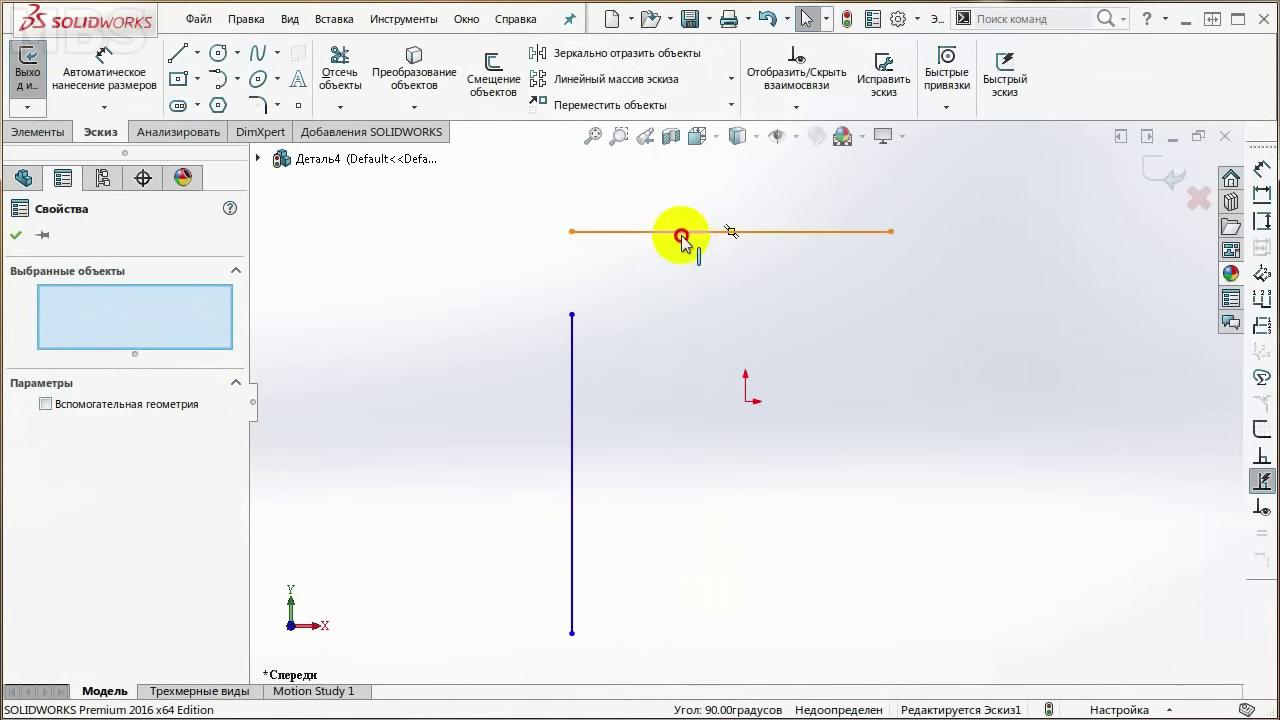
# Step: Add a relation aligning the vertical line with the top horizontal line
pyautogui.click(681, 234)
pyautogui.moveTo(514, 208); pyautogui.dragTo(882, 558)
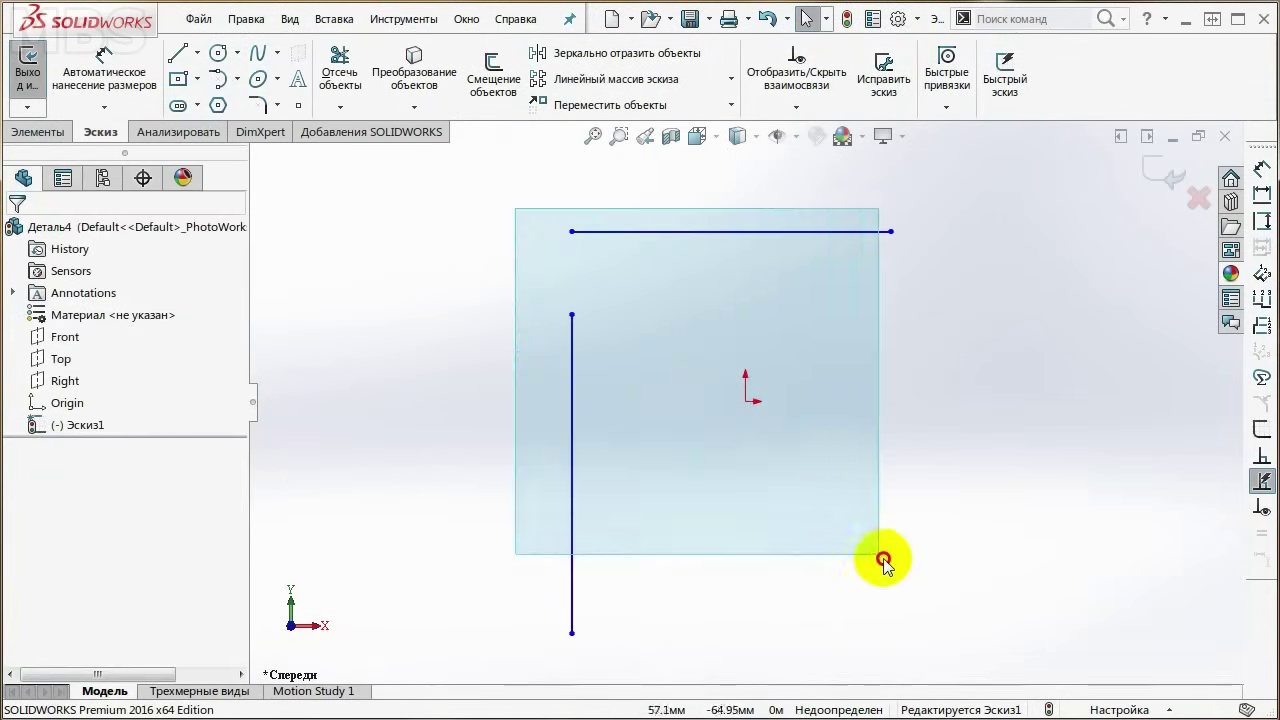
pyautogui.click(574, 434)
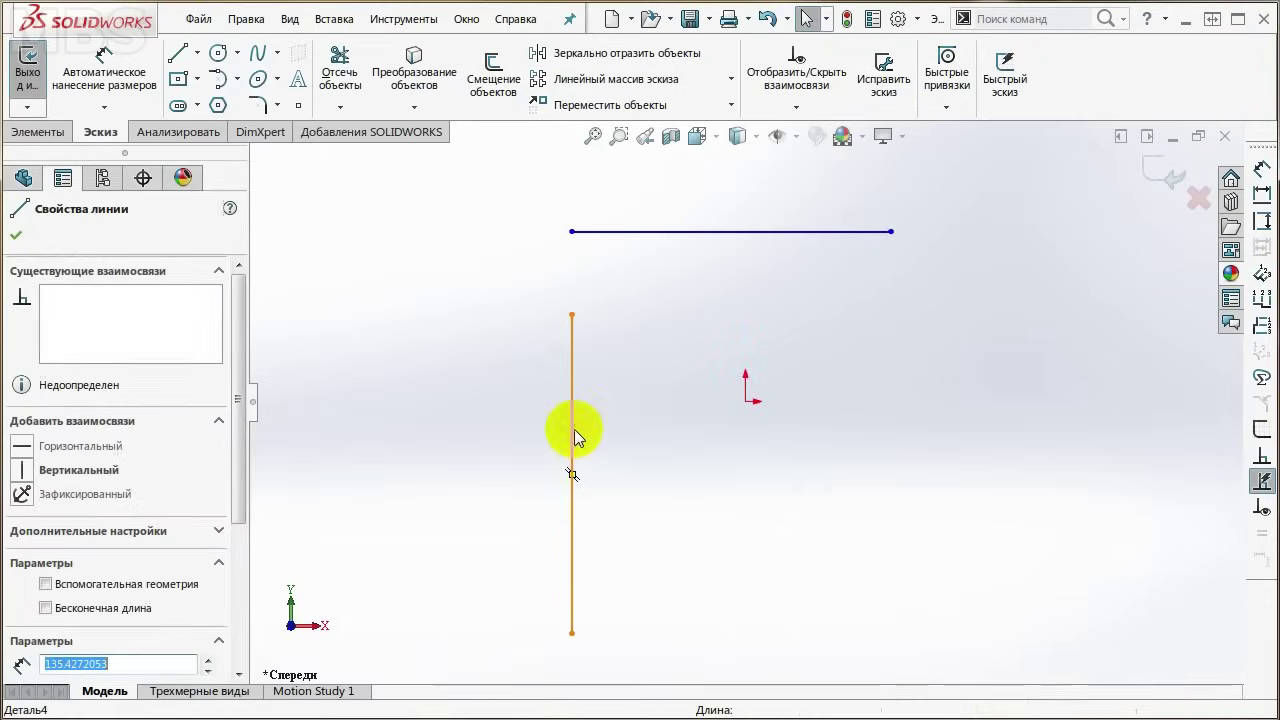
pyautogui.keyDown('ctrl'); pyautogui.click(706, 234); pyautogui.keyUp('ctrl')
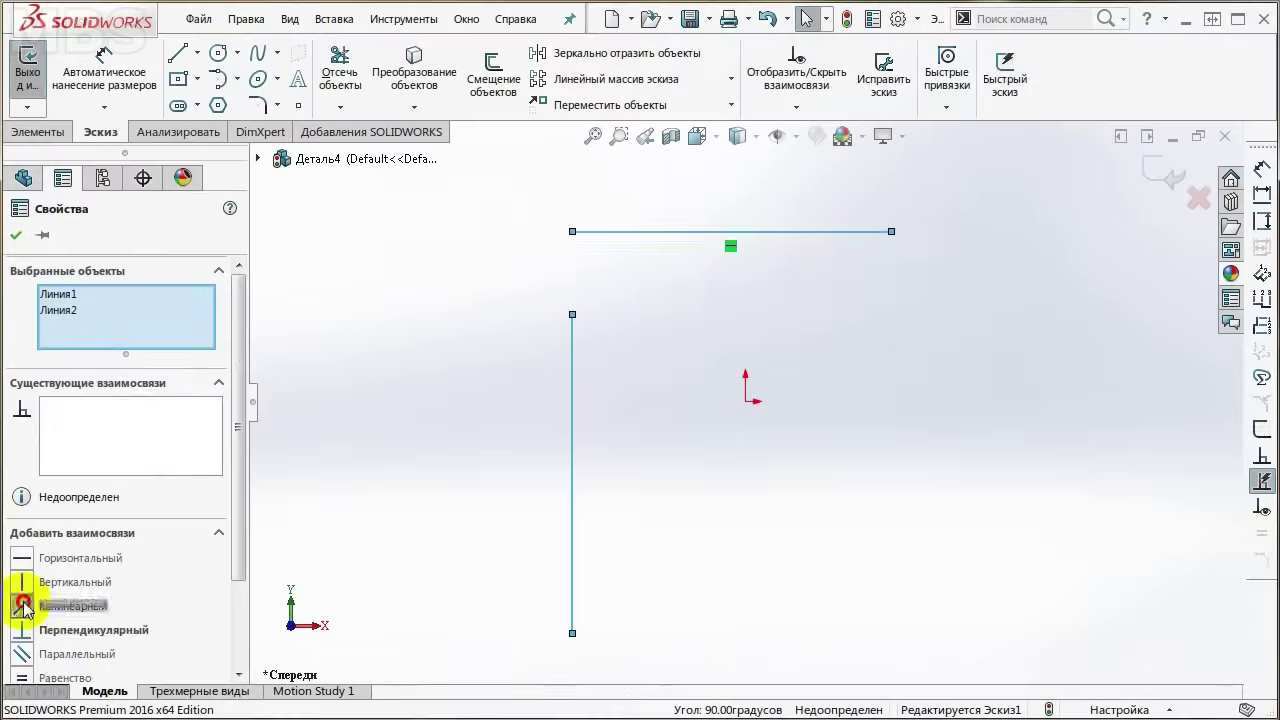
pyautogui.click(22, 607)
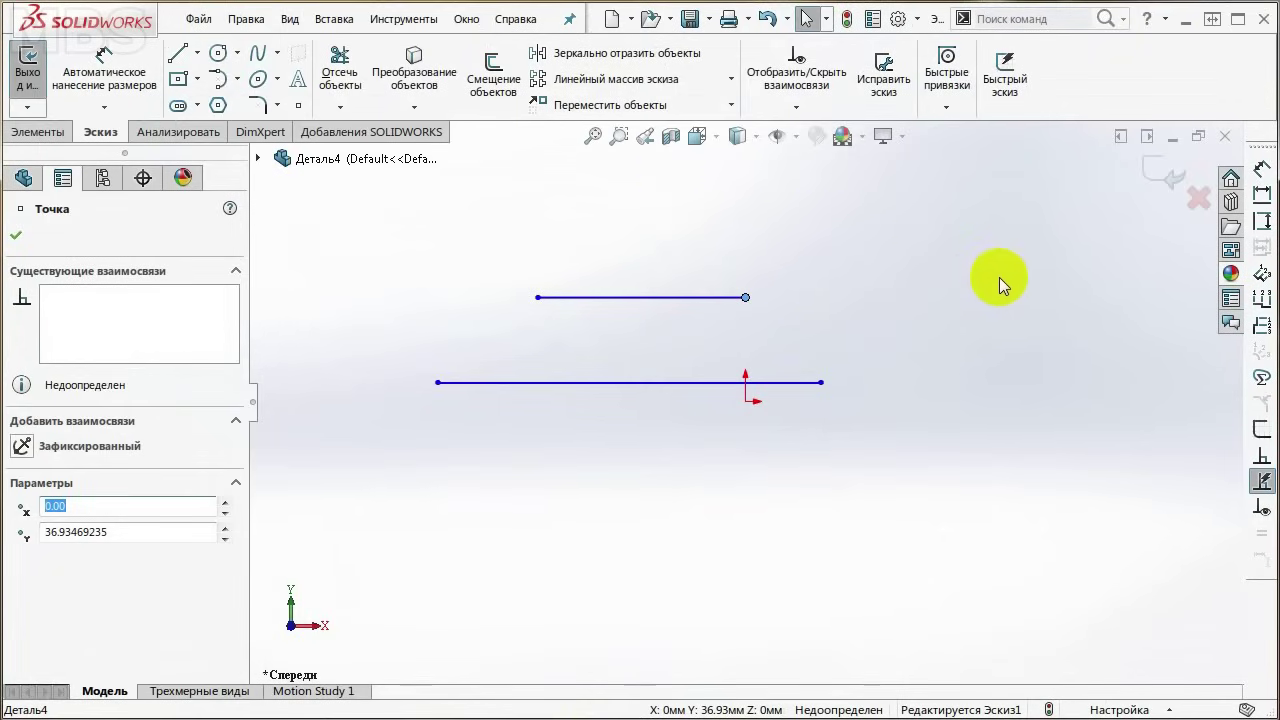
pyautogui.press('Escape')
# Step: Dimension the top line to 50 mm and select both lines to make them equal
pyautogui.moveTo(830, 293); pyautogui.dragTo(835, 232, button='right')
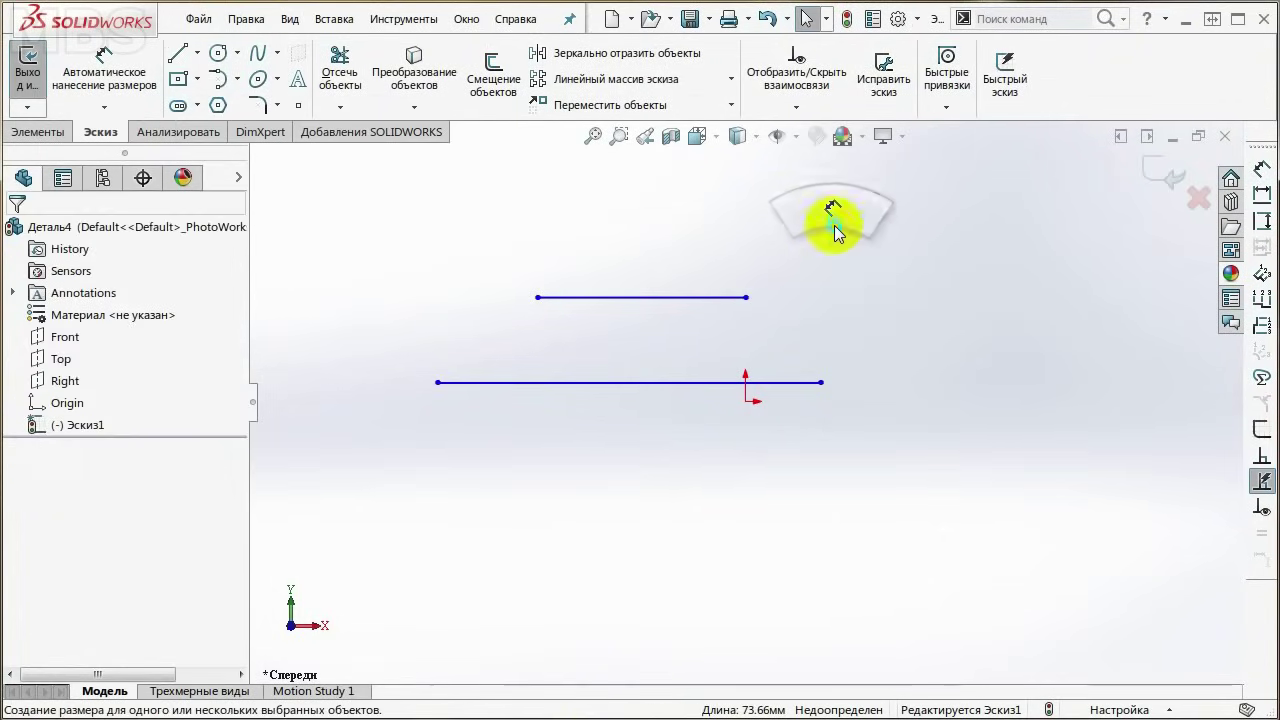
pyautogui.click(612, 298)
pyautogui.click(614, 260)
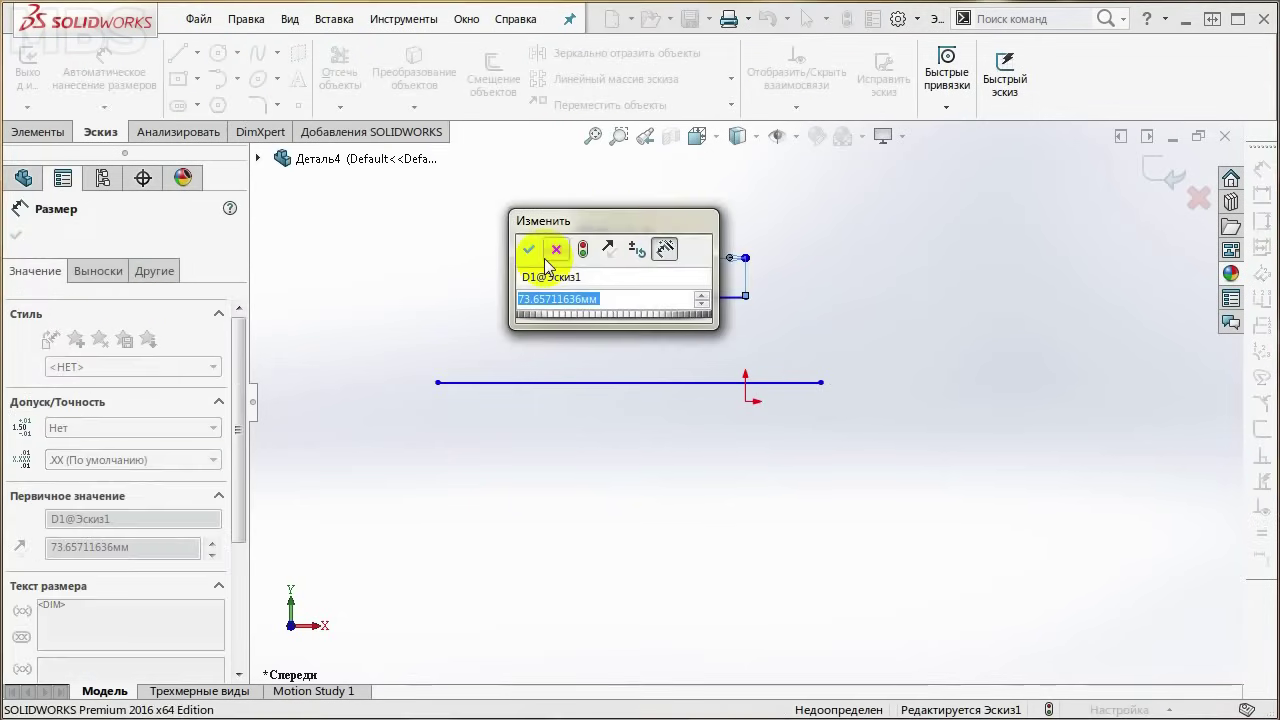
pyautogui.write('50')
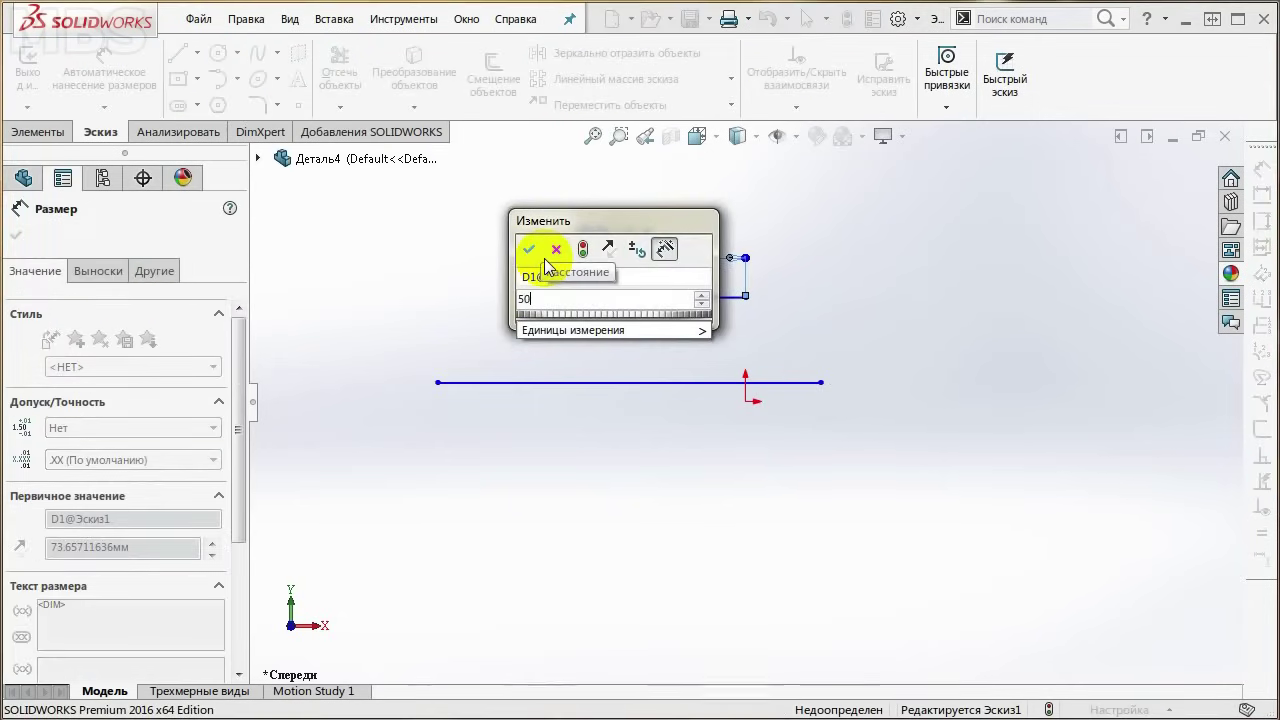
pyautogui.press('Return')
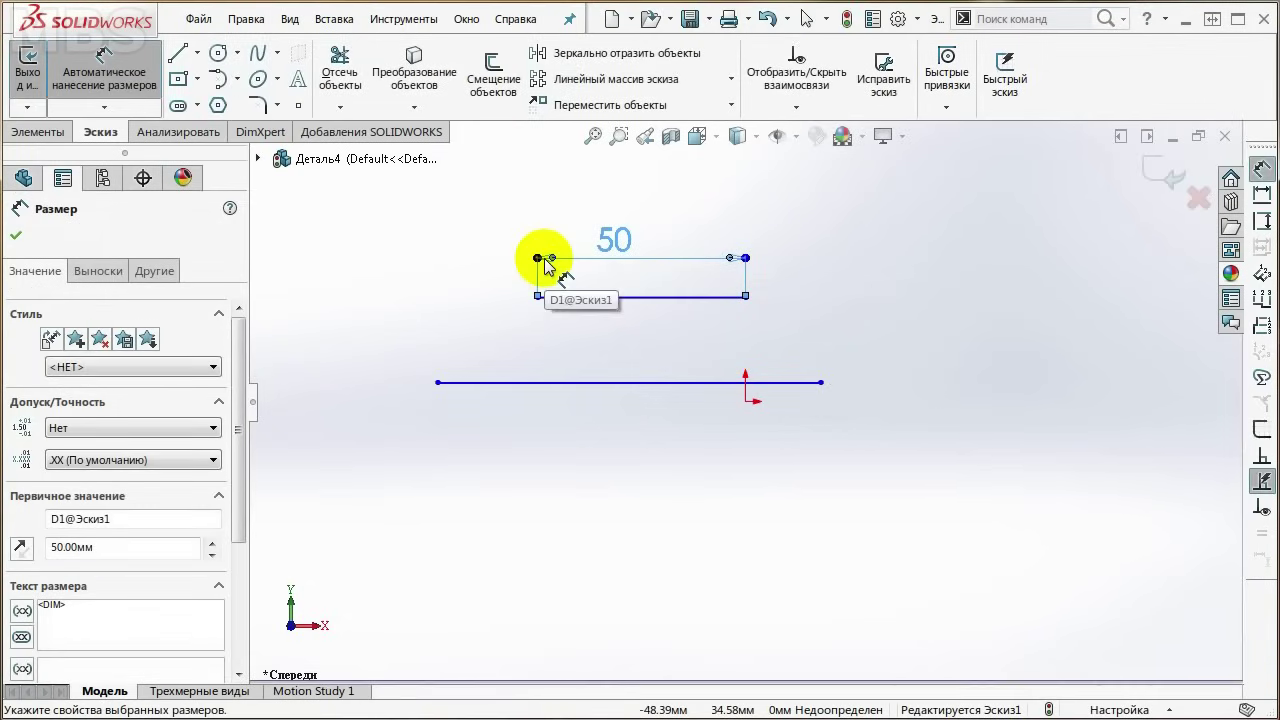
pyautogui.press('Escape')
pyautogui.click(619, 296)
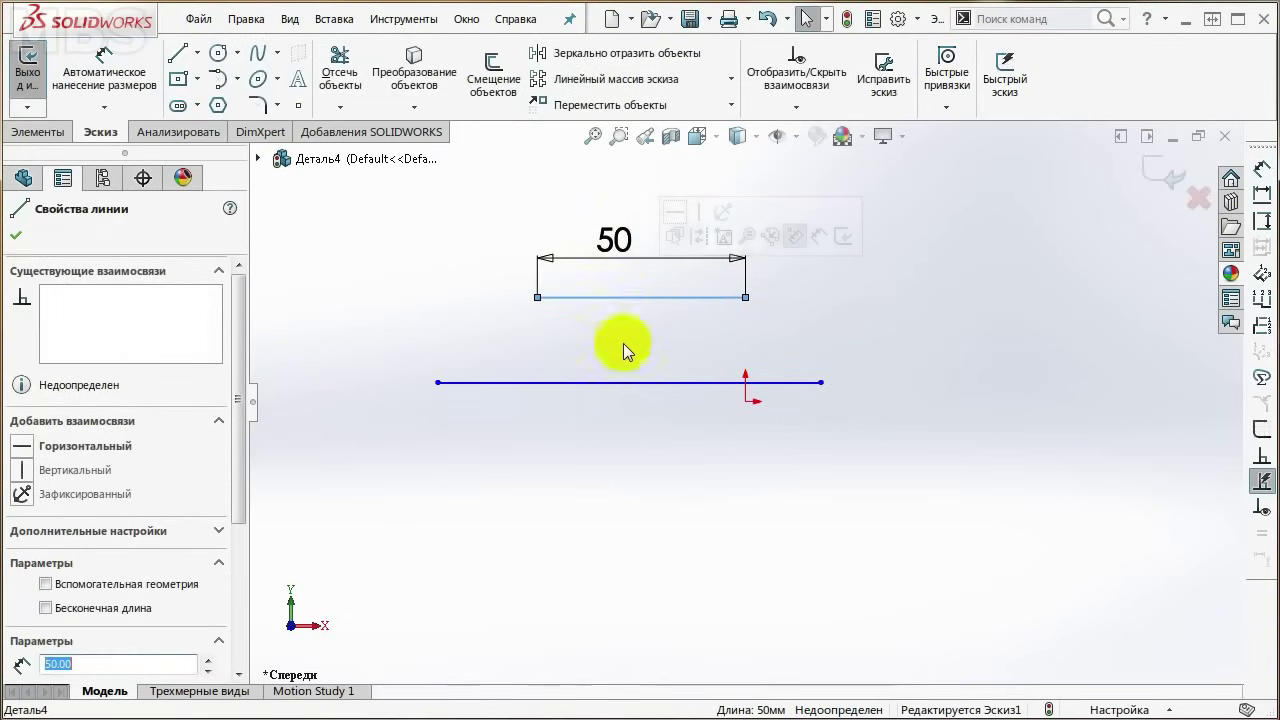
pyautogui.keyDown('ctrl'); pyautogui.click(619, 381); pyautogui.keyUp('ctrl')
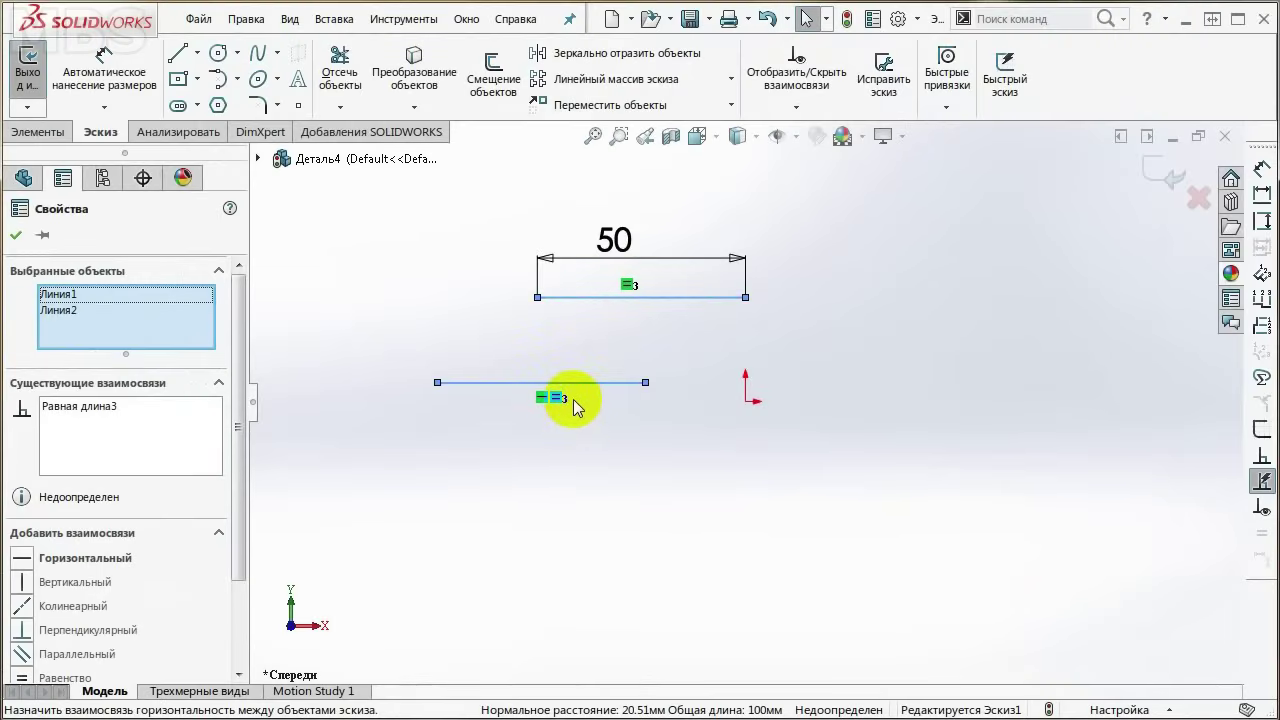
pyautogui.click(653, 414)
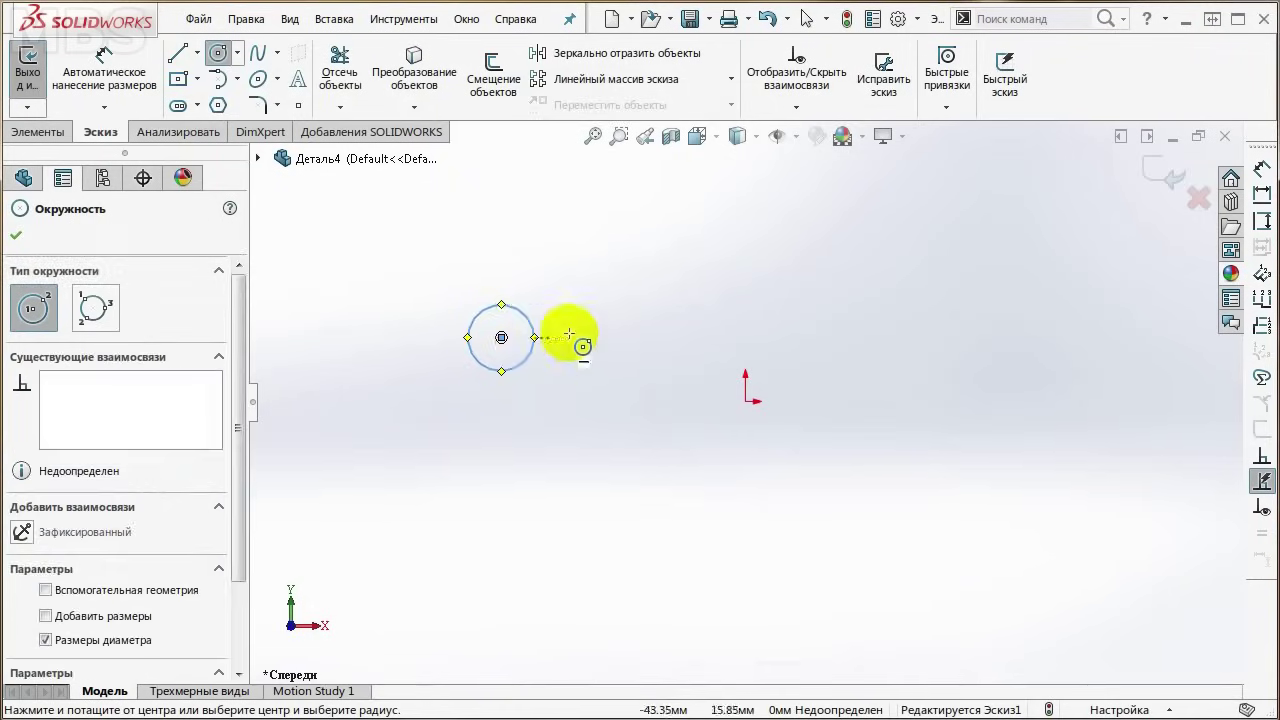
# Step: Draw six circles of varying sizes around the origin with the Circle tool
pyautogui.moveTo(587, 296); pyautogui.dragTo(600, 306)
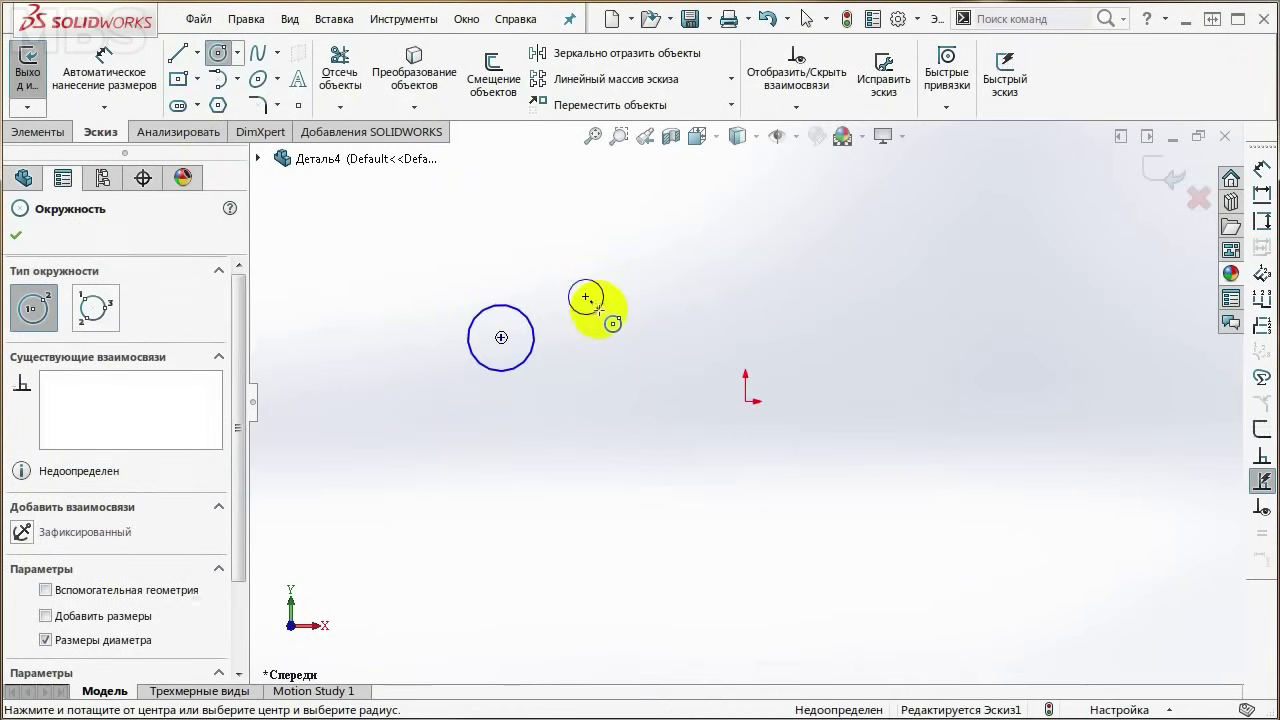
pyautogui.click(601, 386)
pyautogui.click(629, 423)
pyautogui.click(659, 280)
pyautogui.click(678, 296)
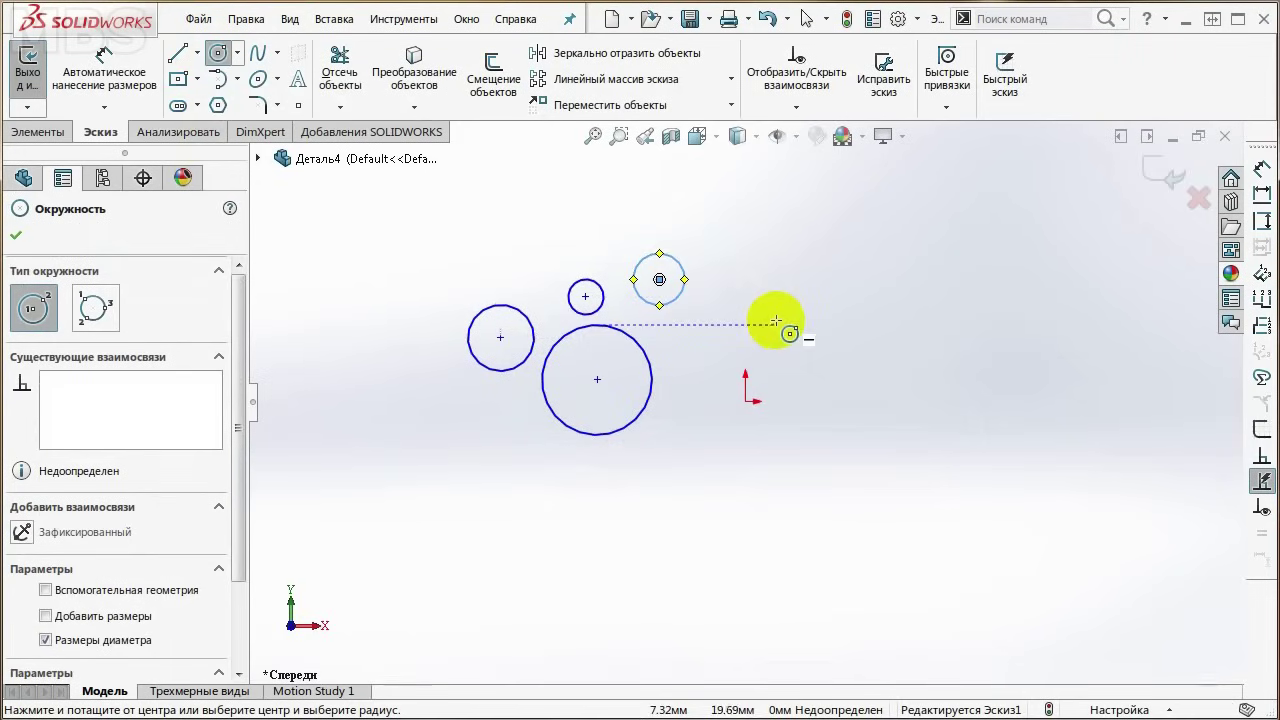
pyautogui.click(700, 363)
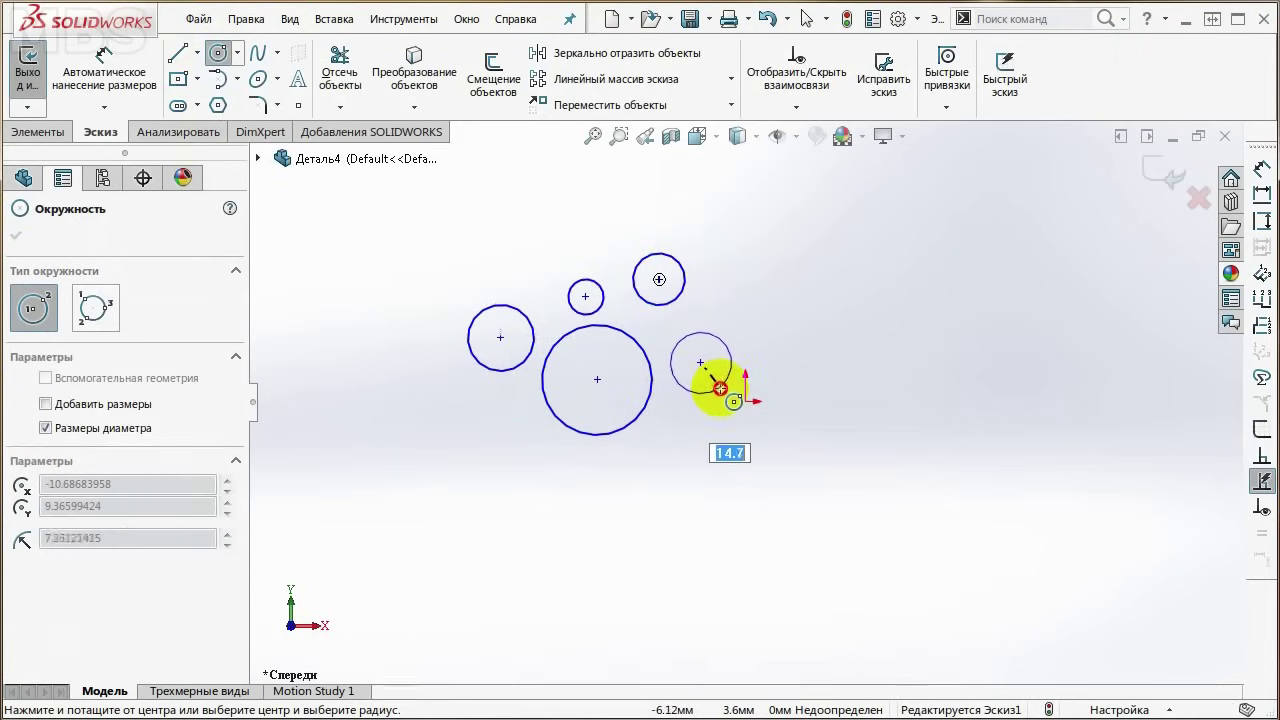
pyautogui.click(725, 395)
pyautogui.click(754, 286)
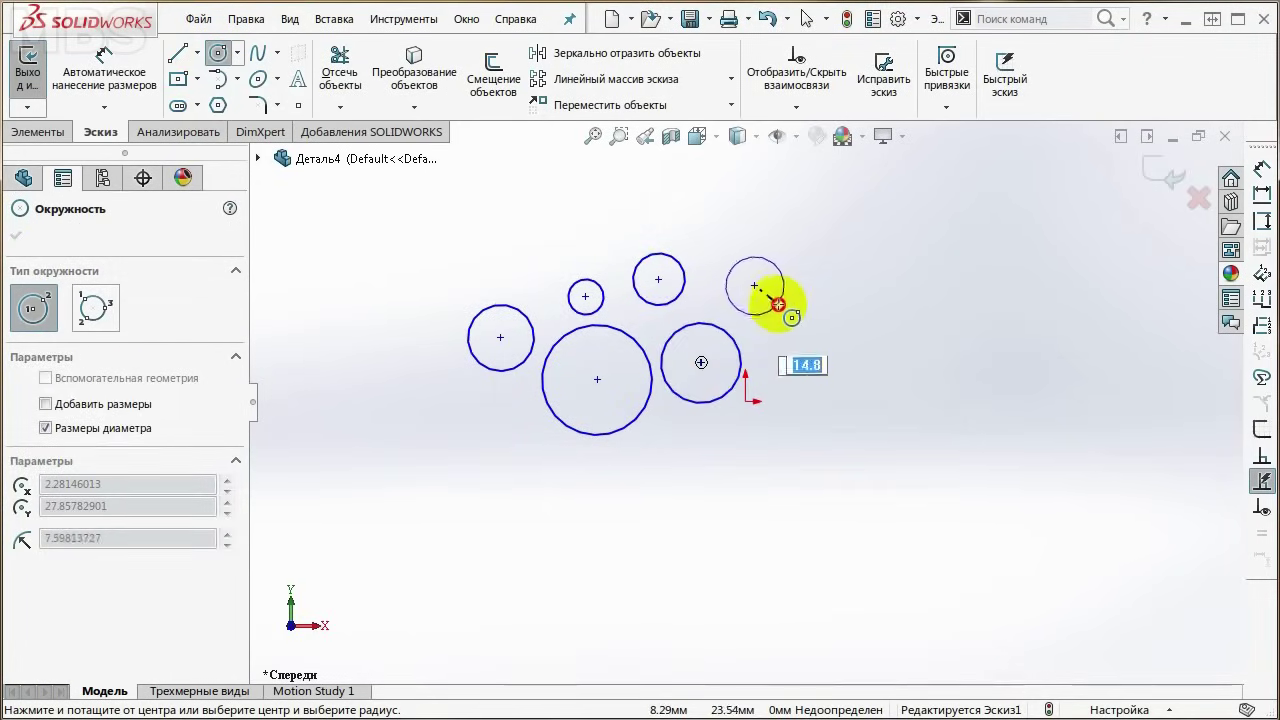
pyautogui.click(779, 303)
pyautogui.press('Escape')
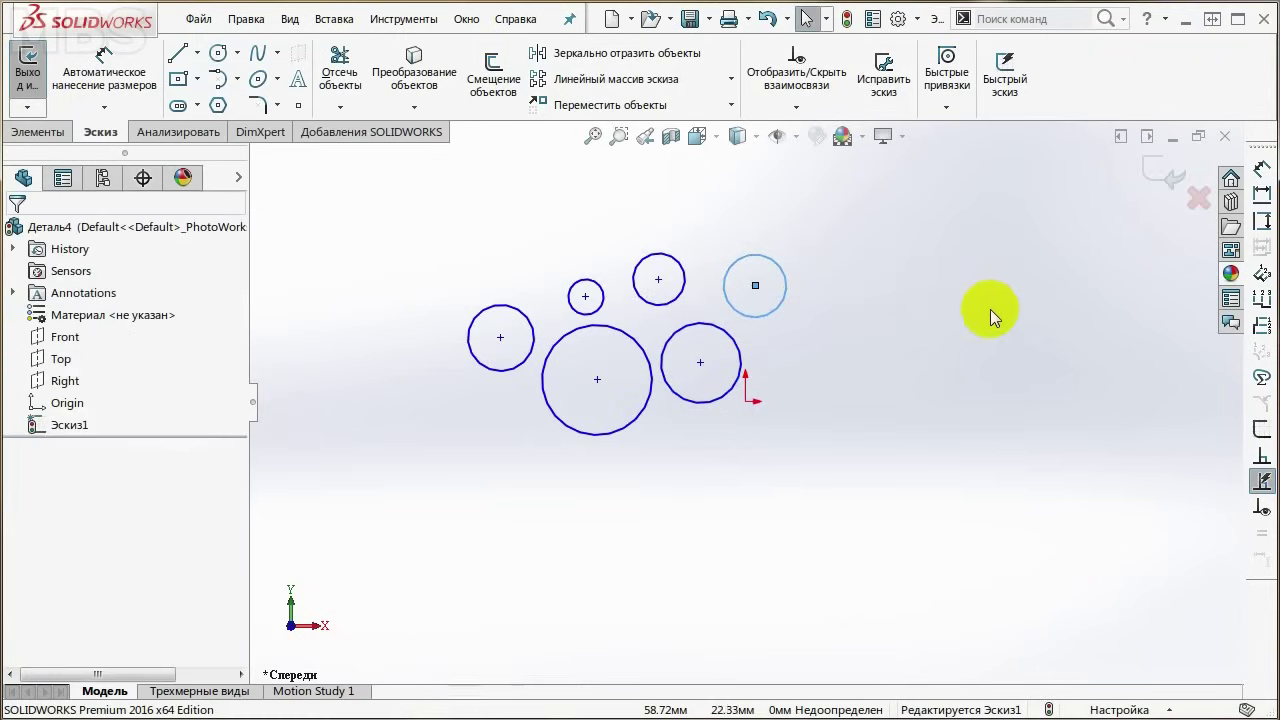
# Step: Dimension one circle's diameter to 5 mm
pyautogui.moveTo(903, 340); pyautogui.dragTo(909, 248, button='right')
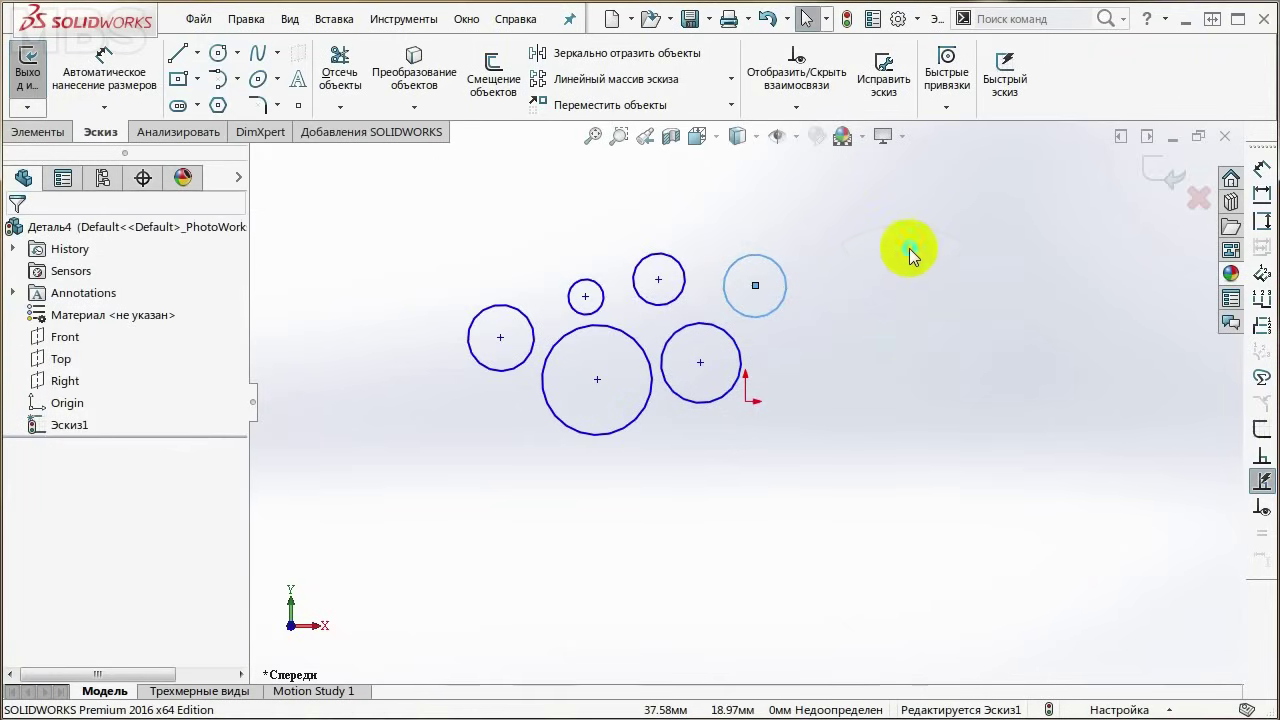
pyautogui.click(832, 288)
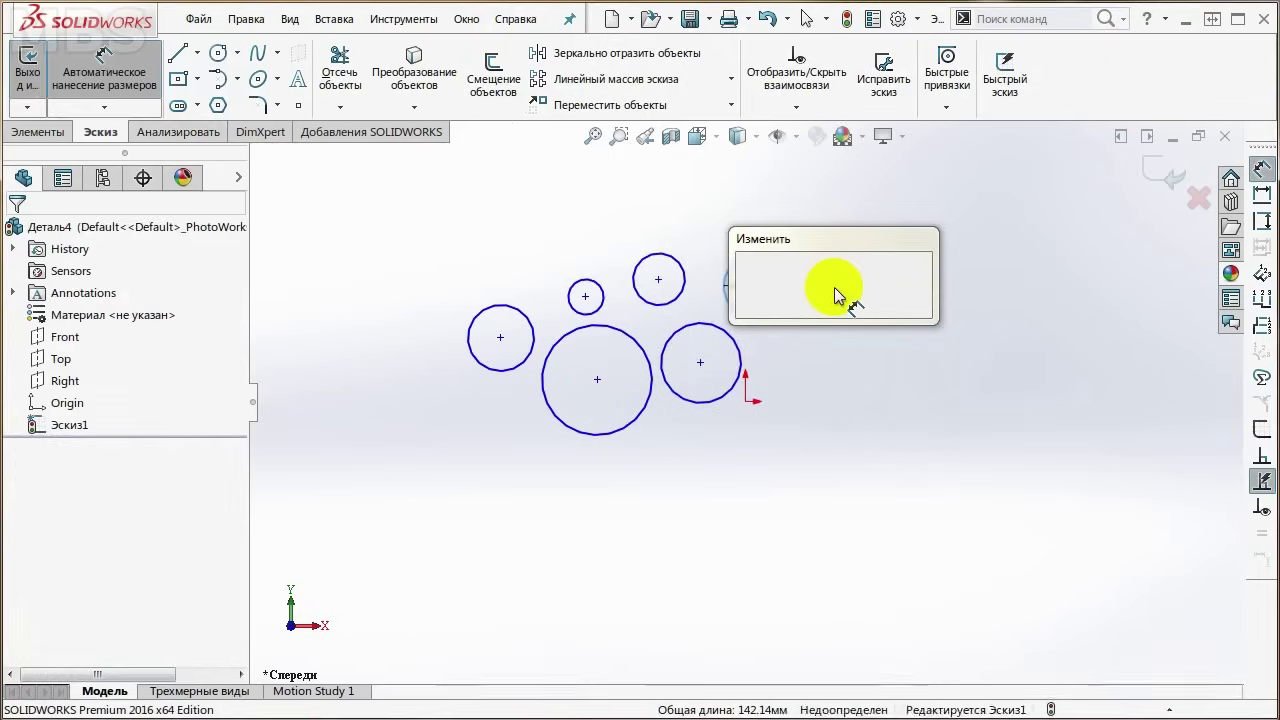
pyautogui.write('5')
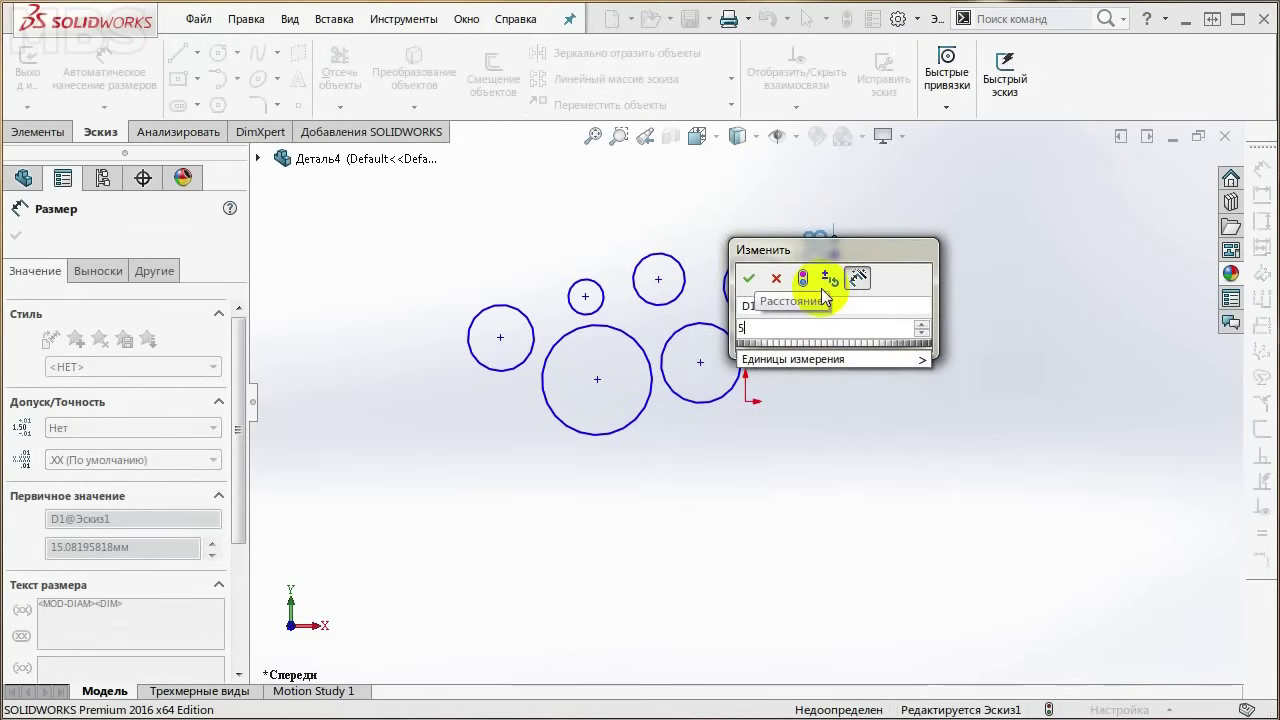
pyautogui.press('Return')
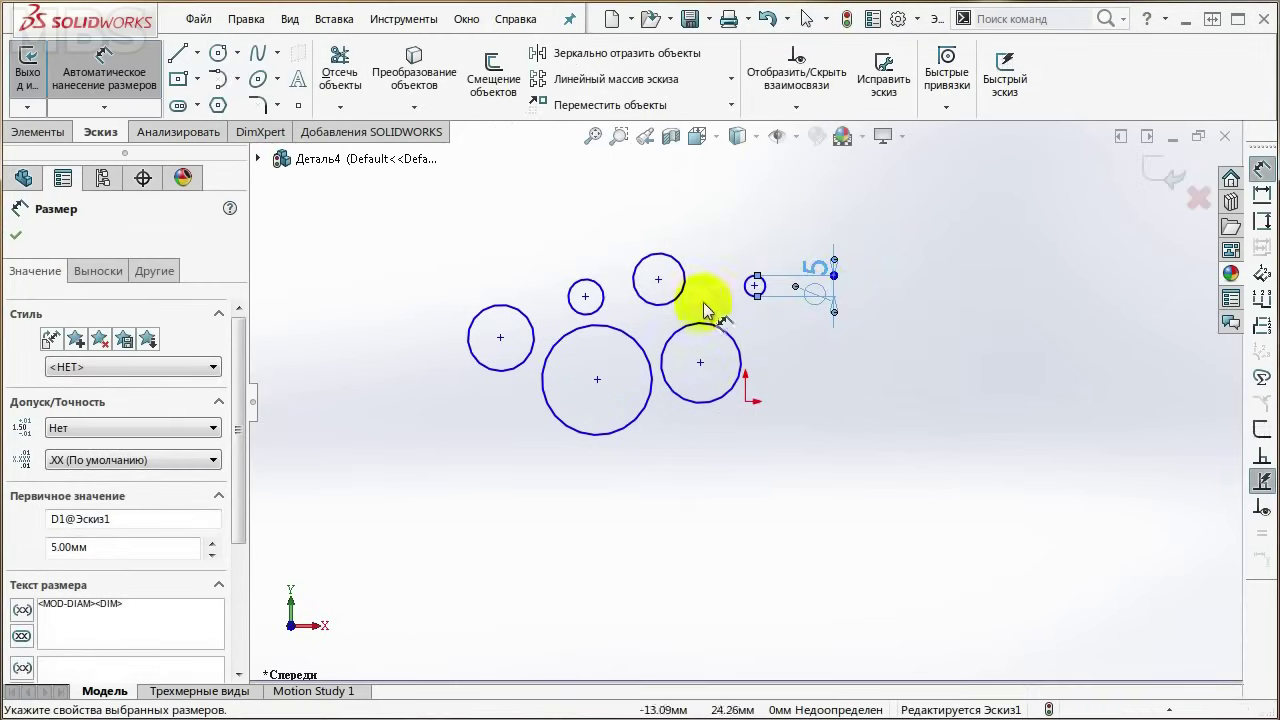
pyautogui.press('Escape')
# Step: Select all six circles and apply an Equal relation so they match the 5 mm circle
pyautogui.click(747, 291)
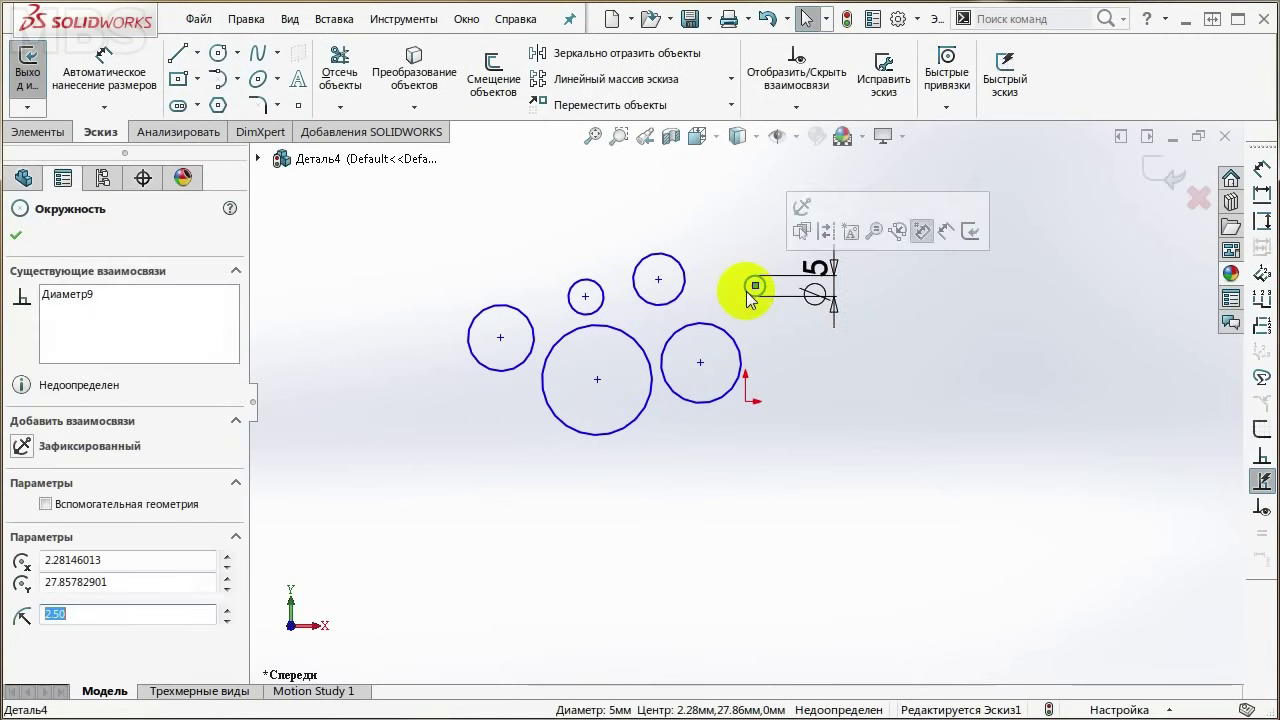
pyautogui.keyDown('ctrl'); pyautogui.click(680, 292); pyautogui.keyUp('ctrl')
pyautogui.keyDown('ctrl'); pyautogui.click(706, 326); pyautogui.keyUp('ctrl')
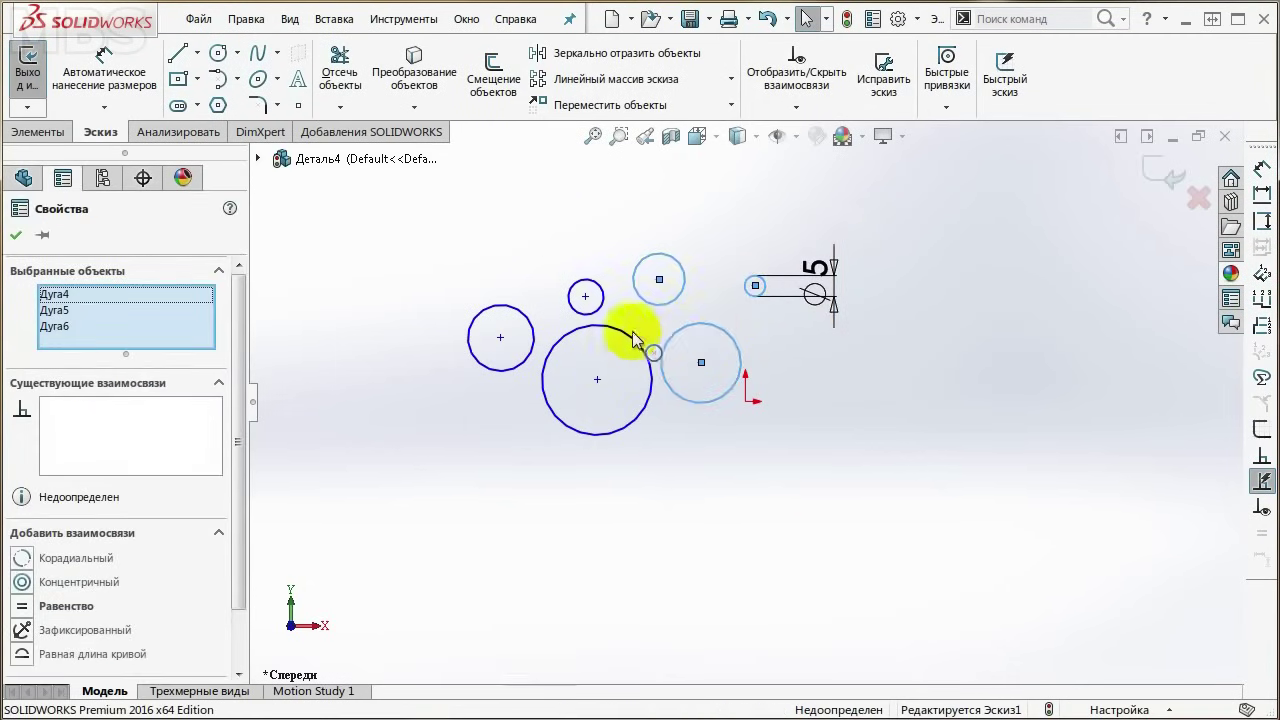
pyautogui.keyDown('ctrl'); pyautogui.click(609, 327); pyautogui.keyUp('ctrl')
pyautogui.keyDown('ctrl'); pyautogui.click(597, 314); pyautogui.keyUp('ctrl')
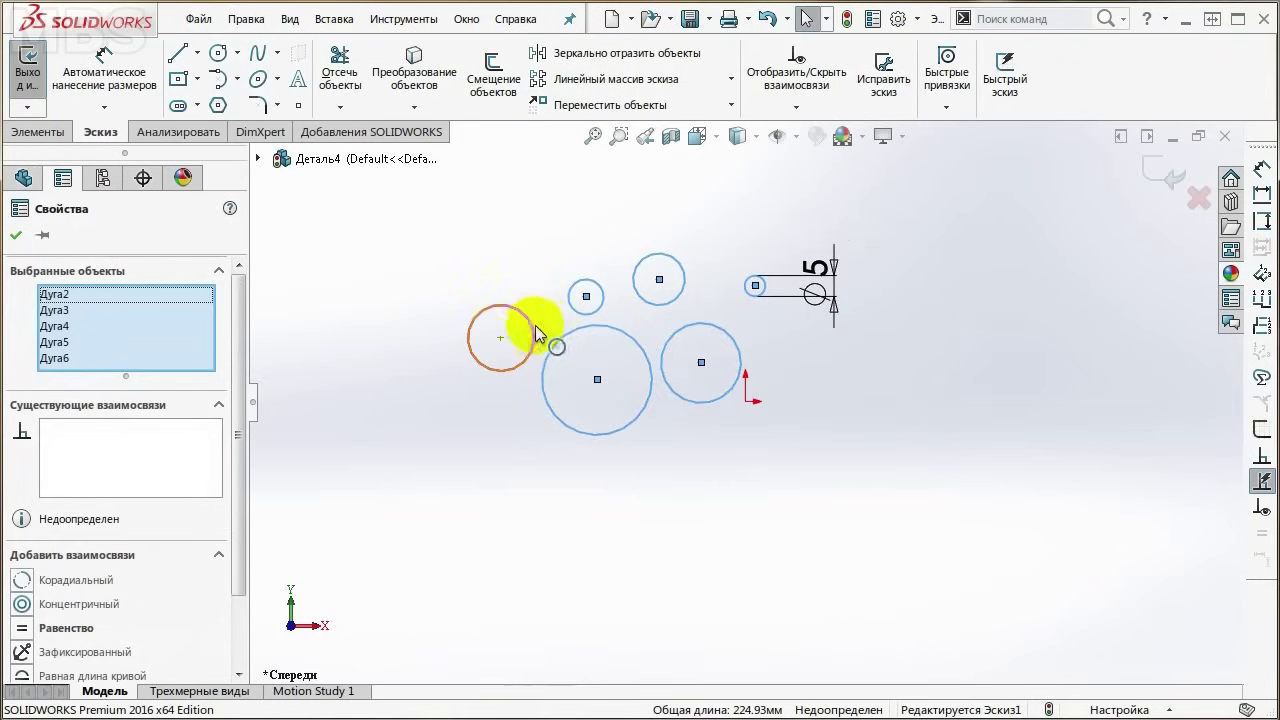
pyautogui.keyDown('ctrl'); pyautogui.click(536, 334); pyautogui.keyUp('ctrl')
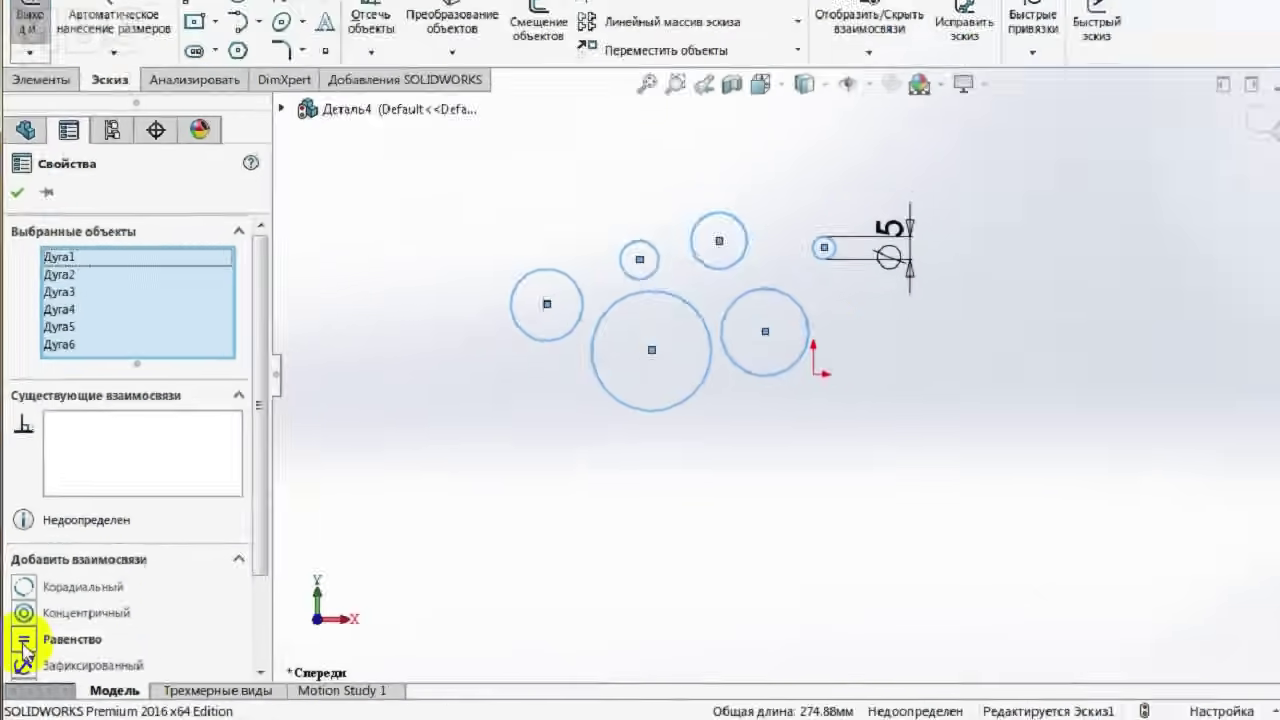
pyautogui.click(21, 645)
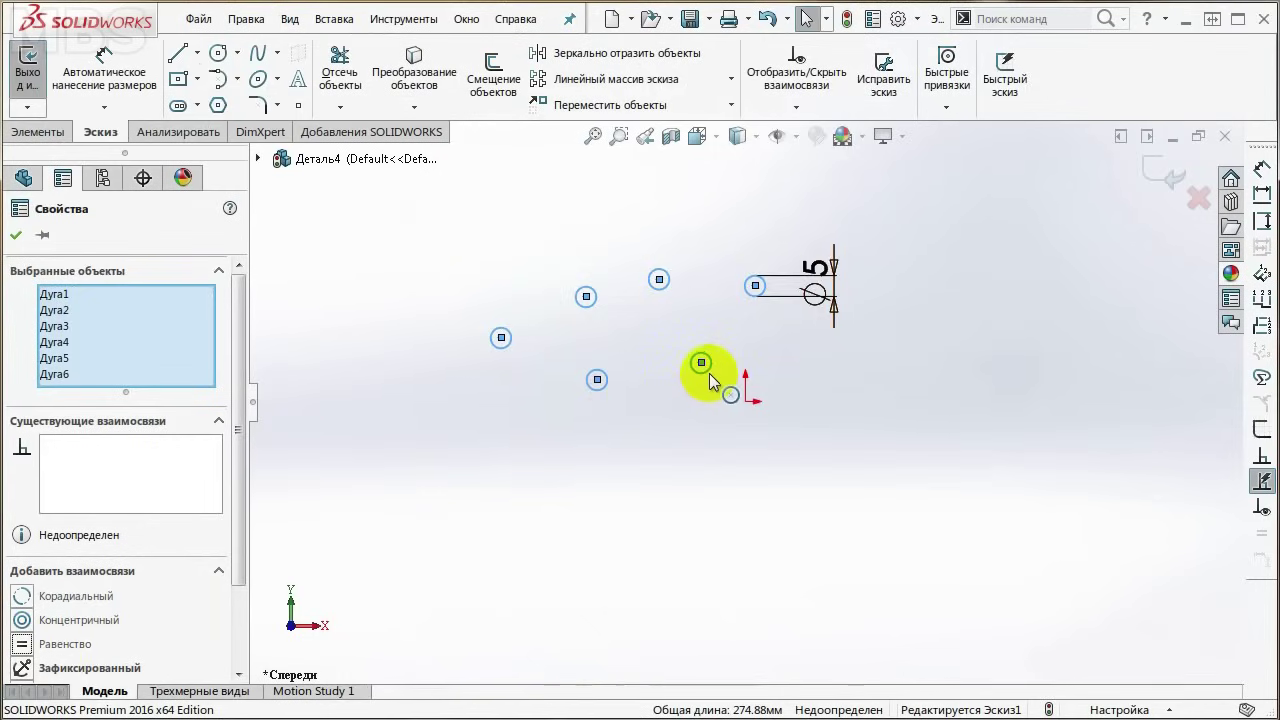
pyautogui.press('Escape')
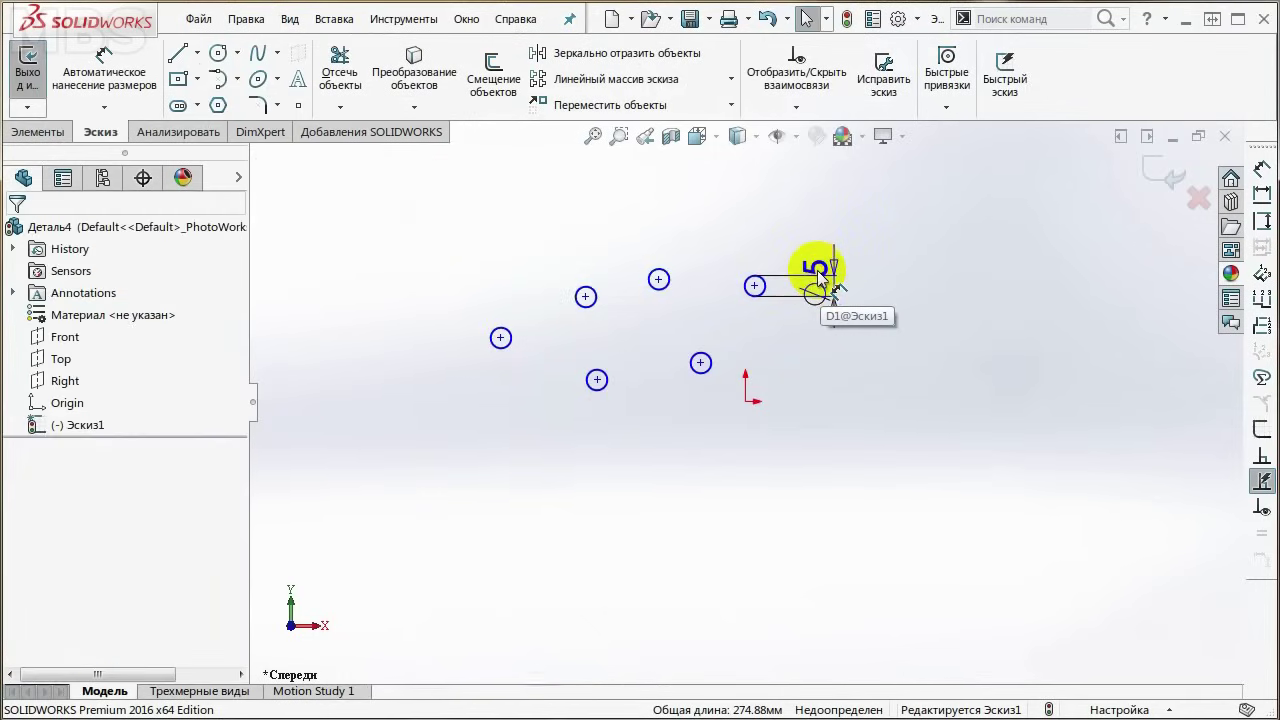
pyautogui.doubleClick(818, 272)
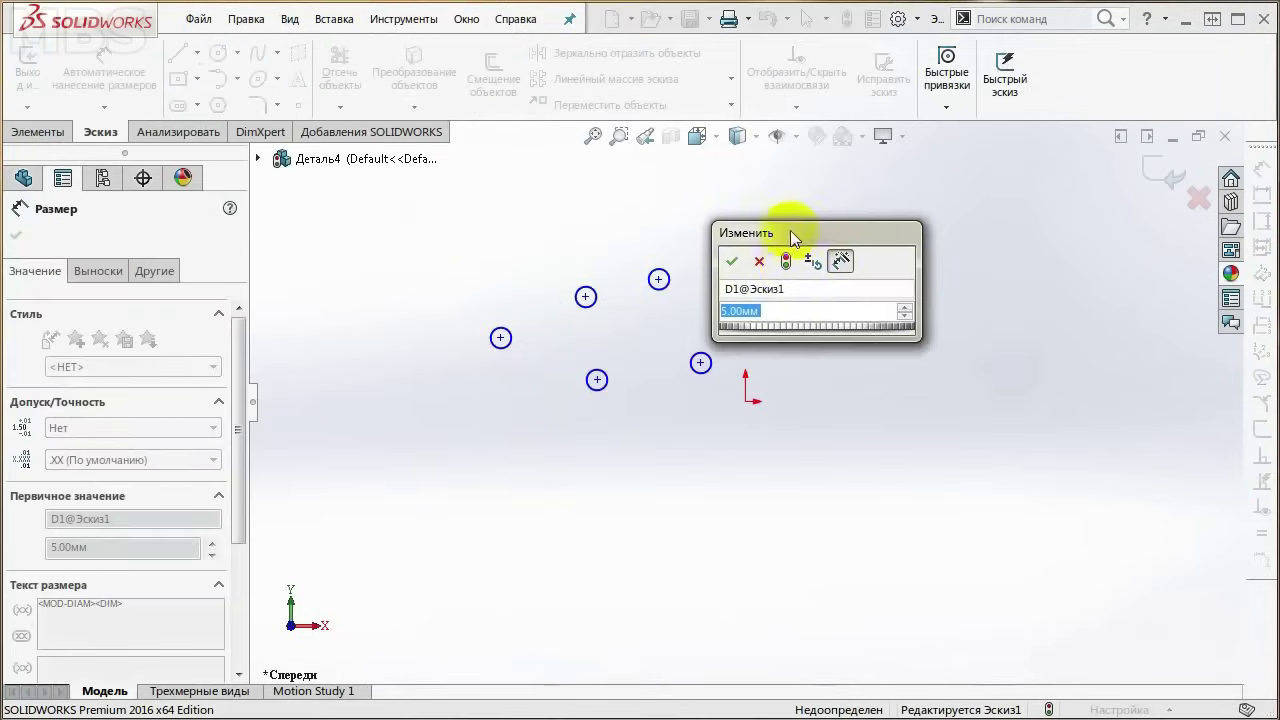
pyautogui.moveTo(792, 237); pyautogui.dragTo(957, 223)
pyautogui.moveTo(895, 320)
pyautogui.mouseDown()
pyautogui.moveTo(1137, 306)
pyautogui.moveTo(896, 318)
pyautogui.moveTo(1066, 309)
pyautogui.moveTo(888, 306)
pyautogui.mouseUp()
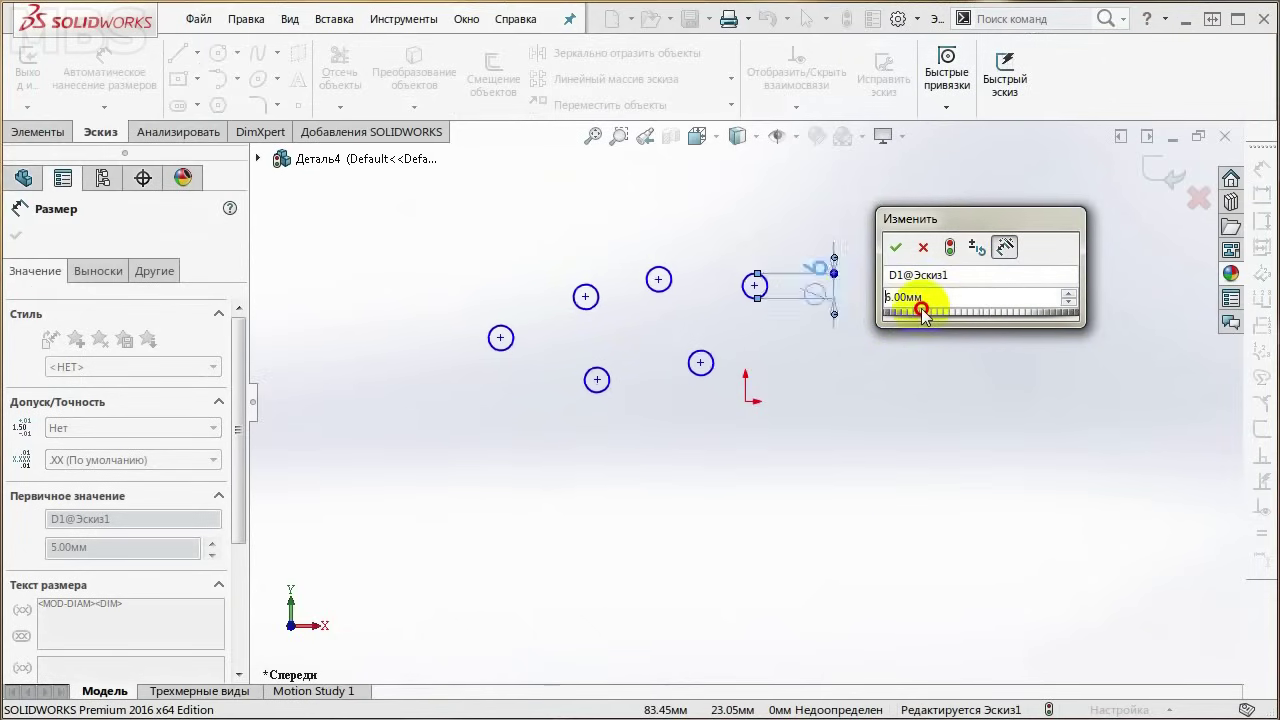
pyautogui.click(898, 249)
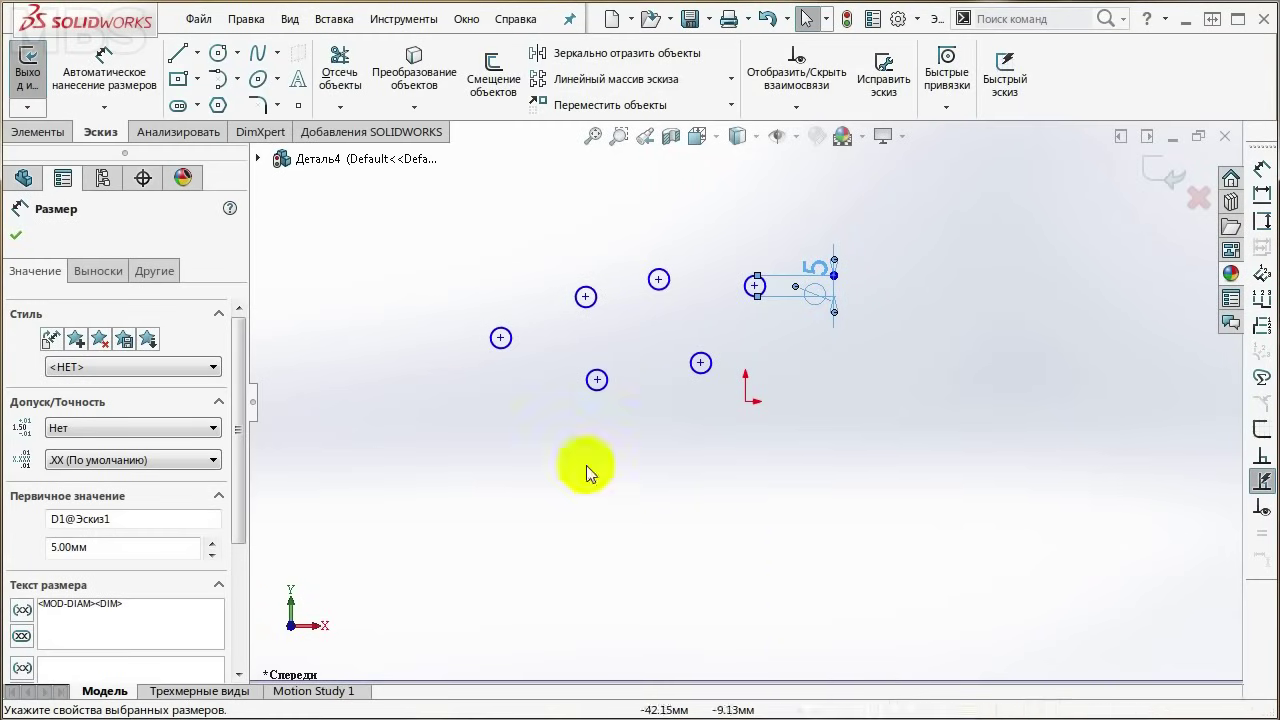
# Step: Box-select the six circles and delete them
pyautogui.moveTo(435, 185); pyautogui.dragTo(937, 457)
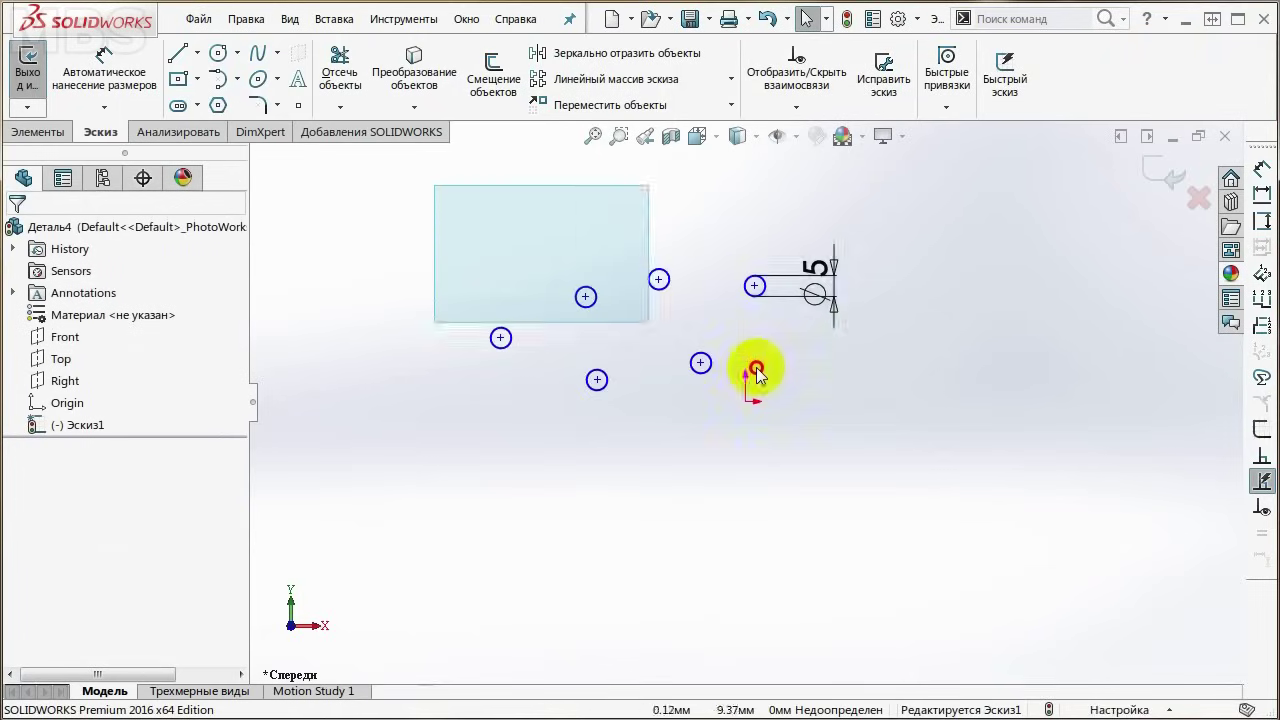
pyautogui.rightClick(720, 271)
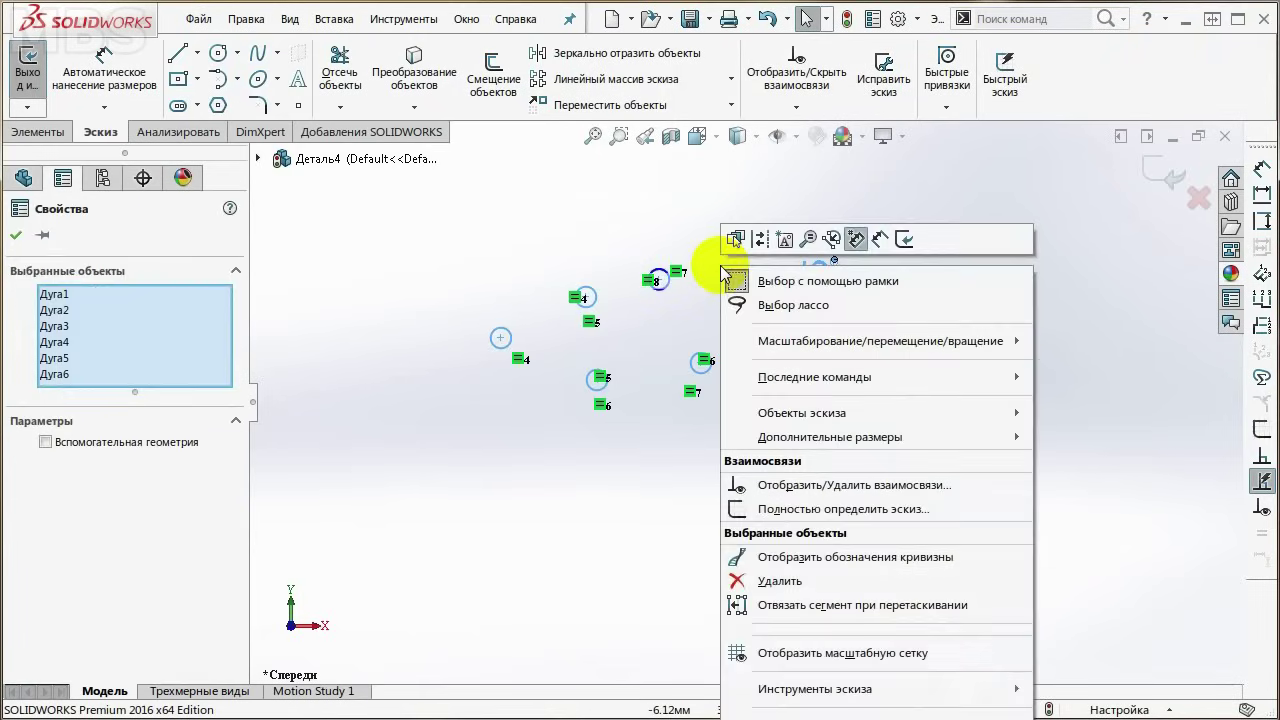
pyautogui.click(751, 491)
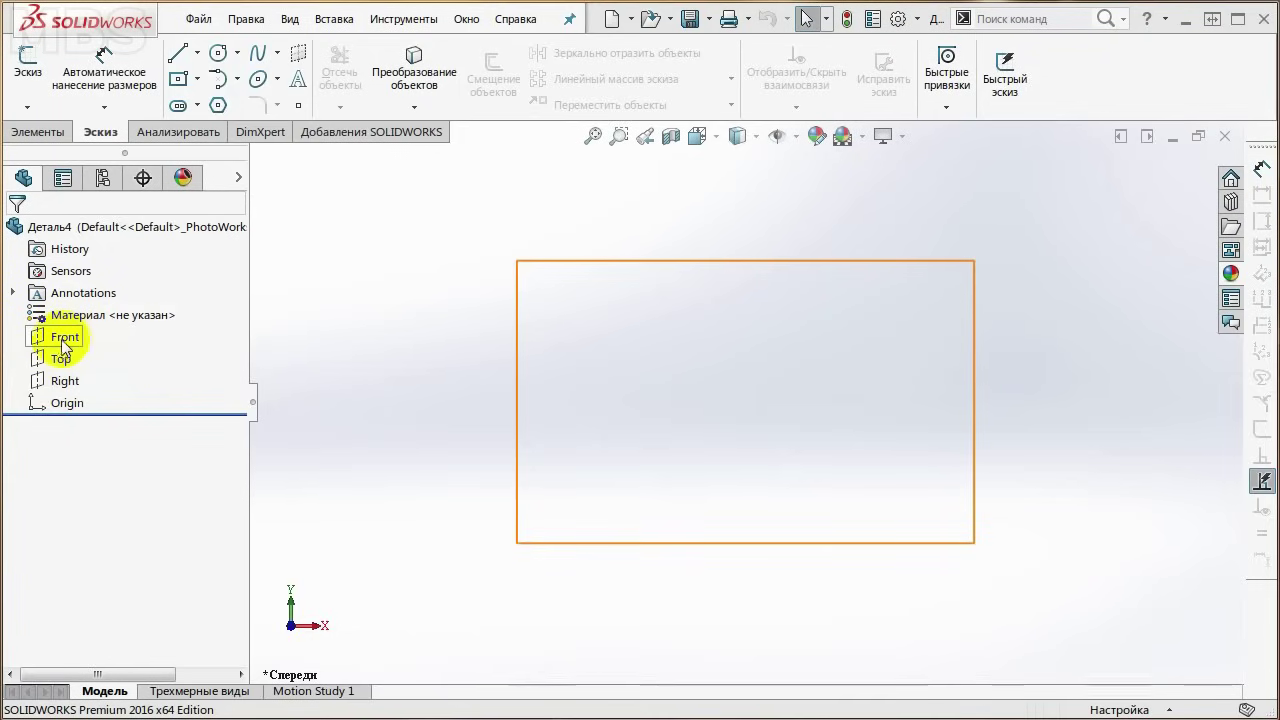
# Step: Show the Front plane via its shortcut menu, keeping the Top and Right planes hidden
pyautogui.rightClick(65, 340)
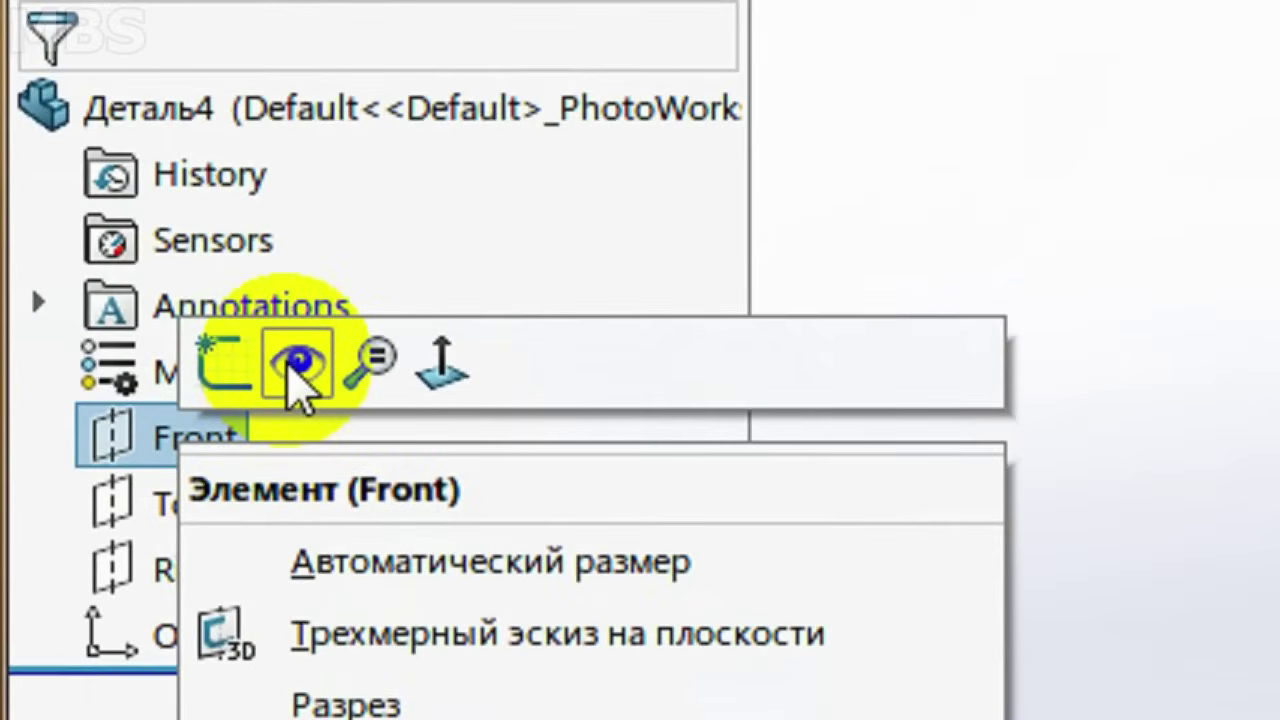
pyautogui.click(288, 362)
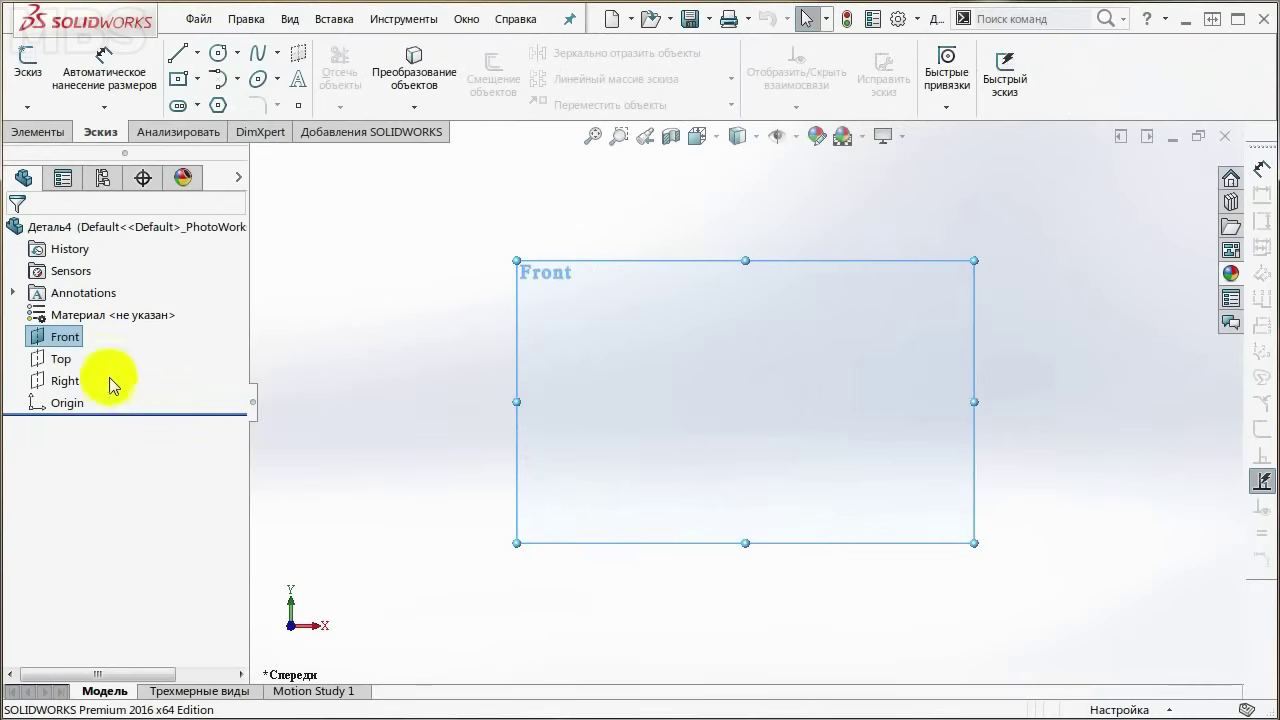
pyautogui.click(62, 359)
pyautogui.click(66, 381)
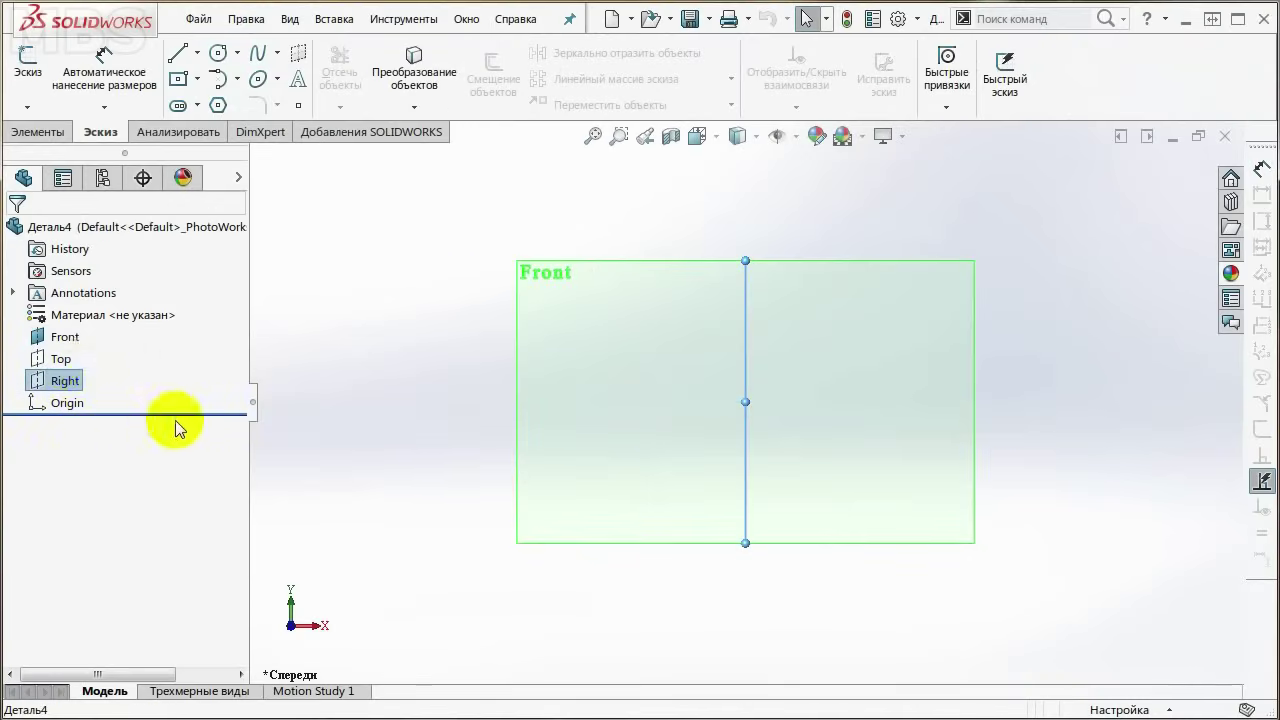
pyautogui.click(62, 361)
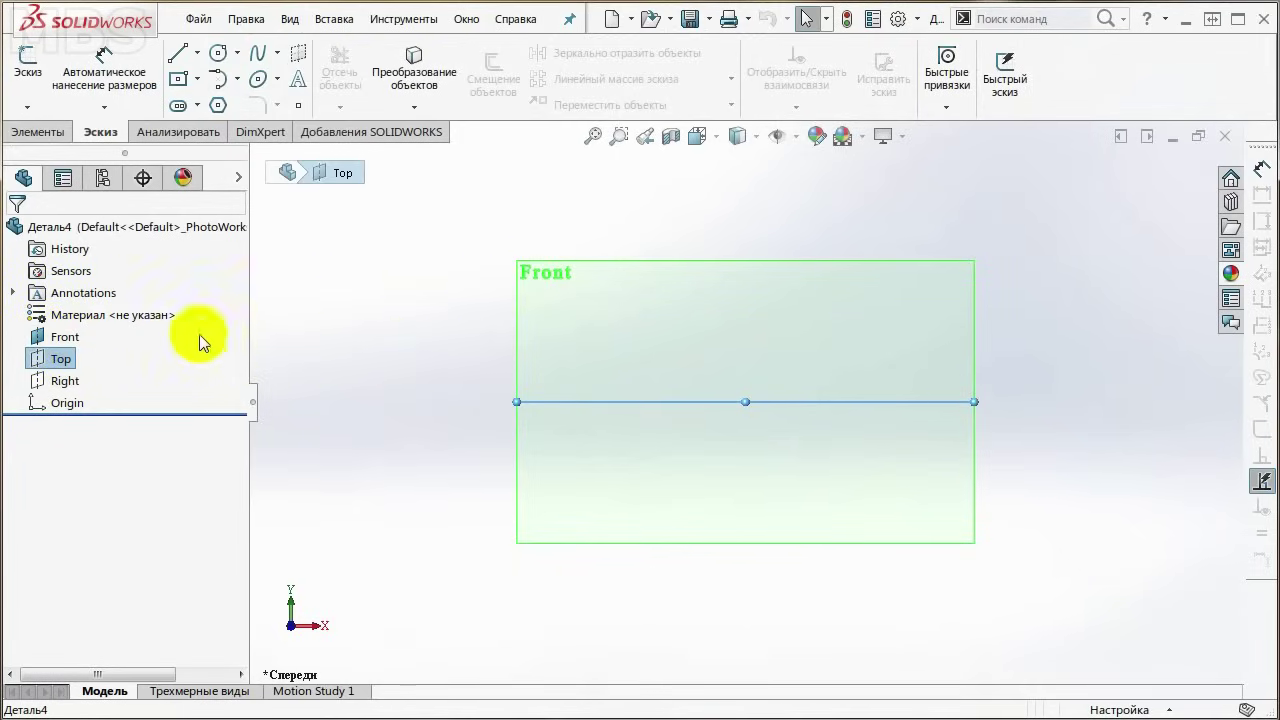
pyautogui.press('Escape')
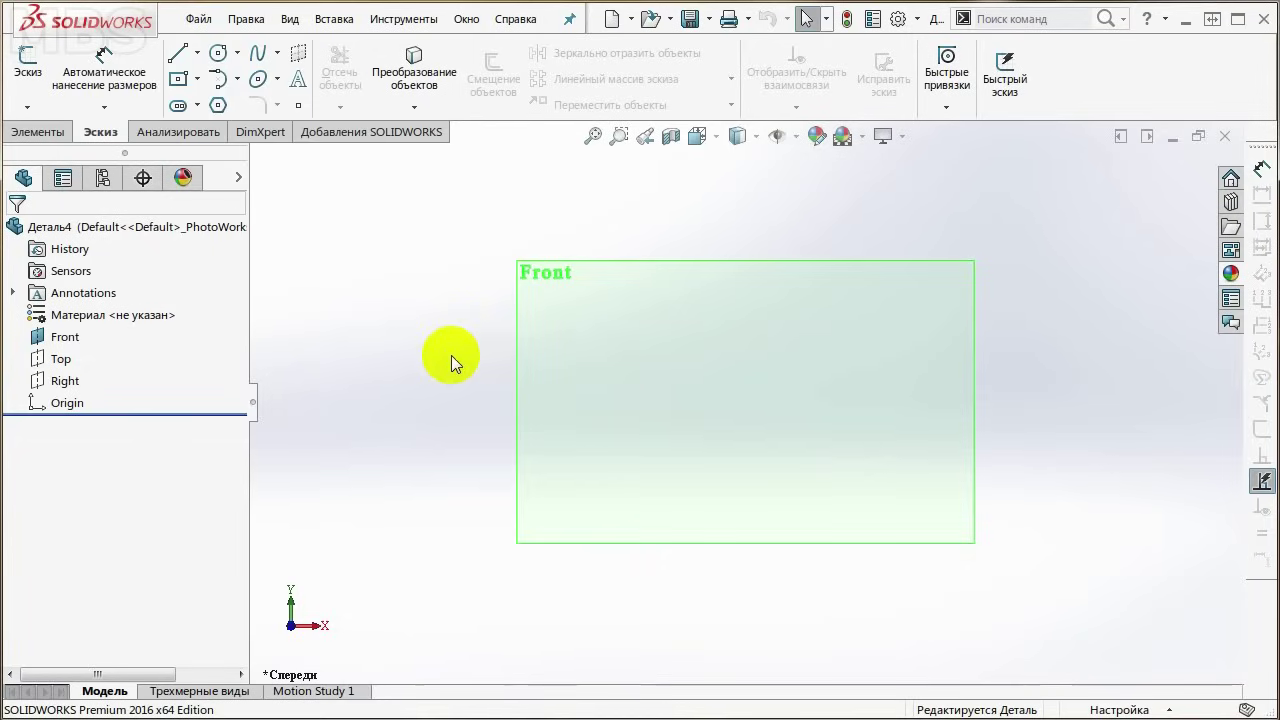
# Step: Open a new sketch (Эскиз2) on the Front plane from the FeatureManager tree
pyautogui.click(704, 368)
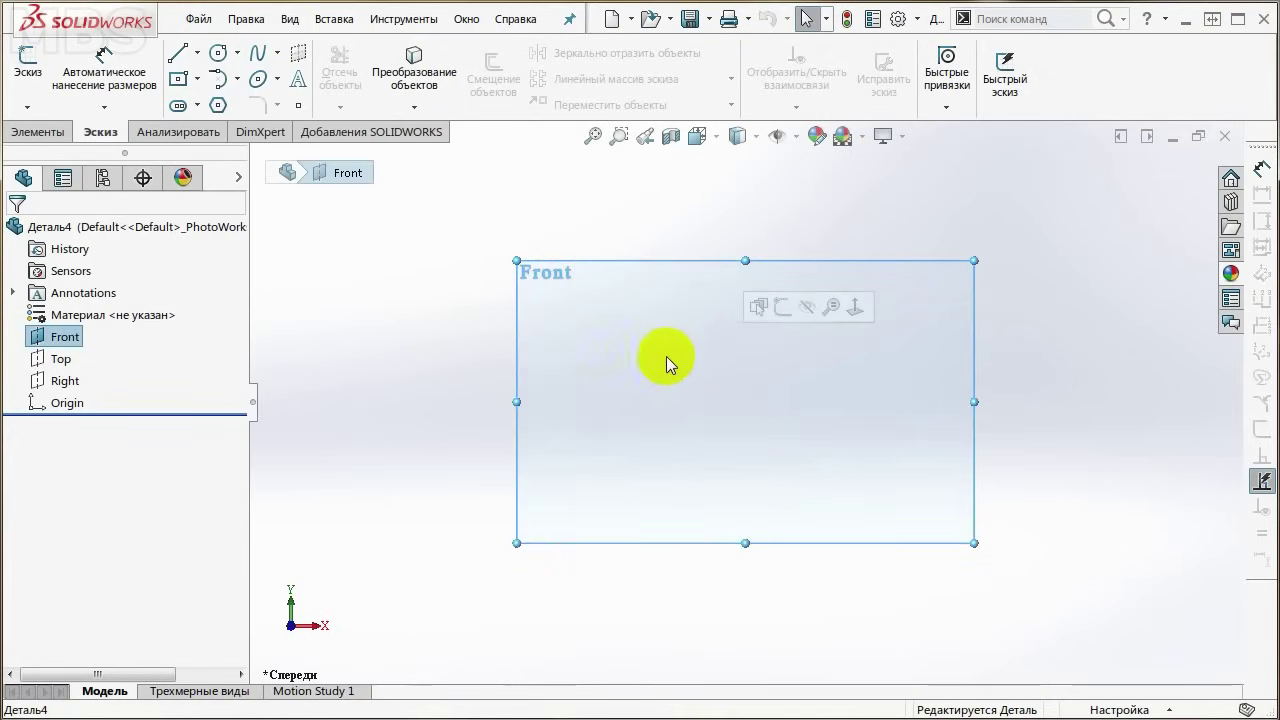
pyautogui.rightClick(718, 358)
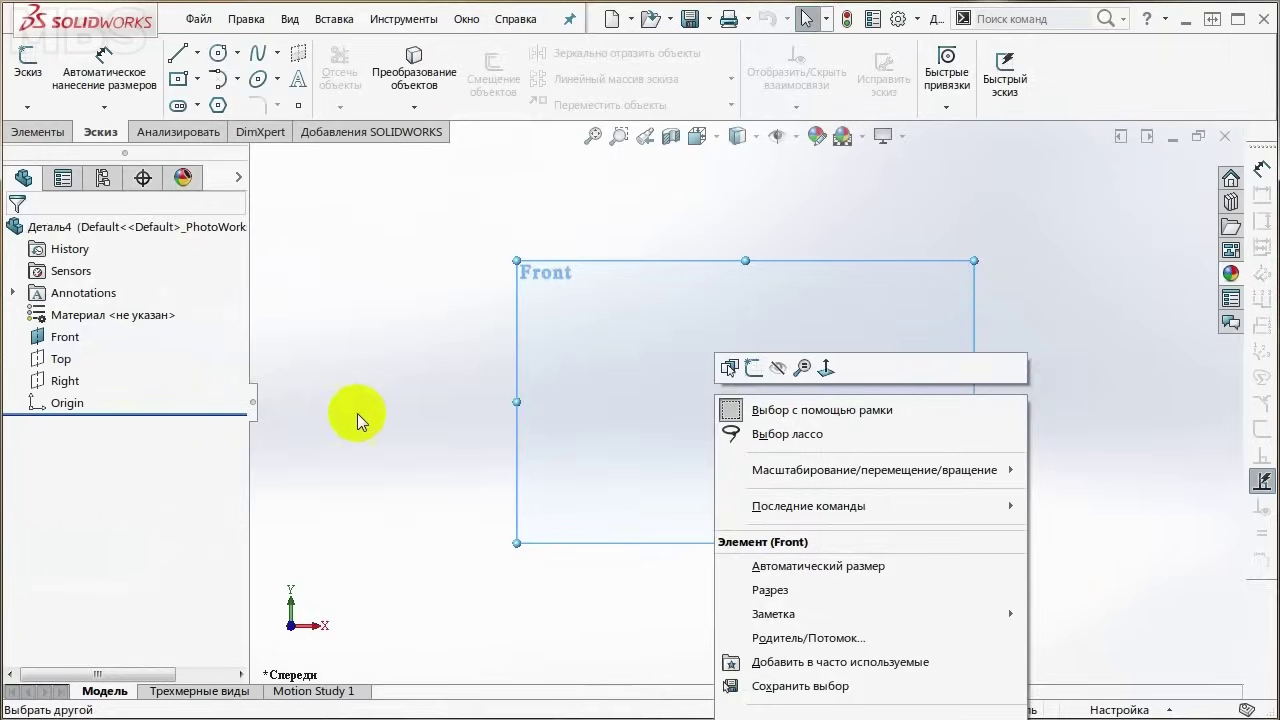
pyautogui.click(352, 412)
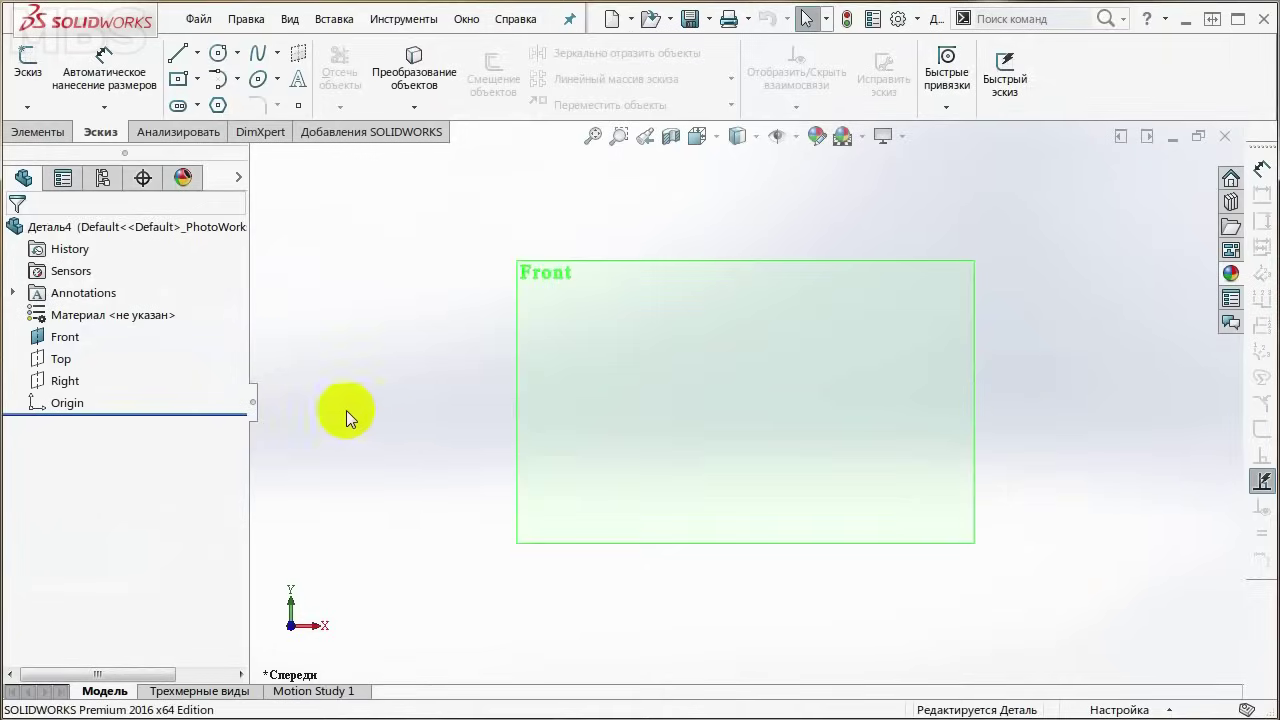
pyautogui.rightClick(64, 342)
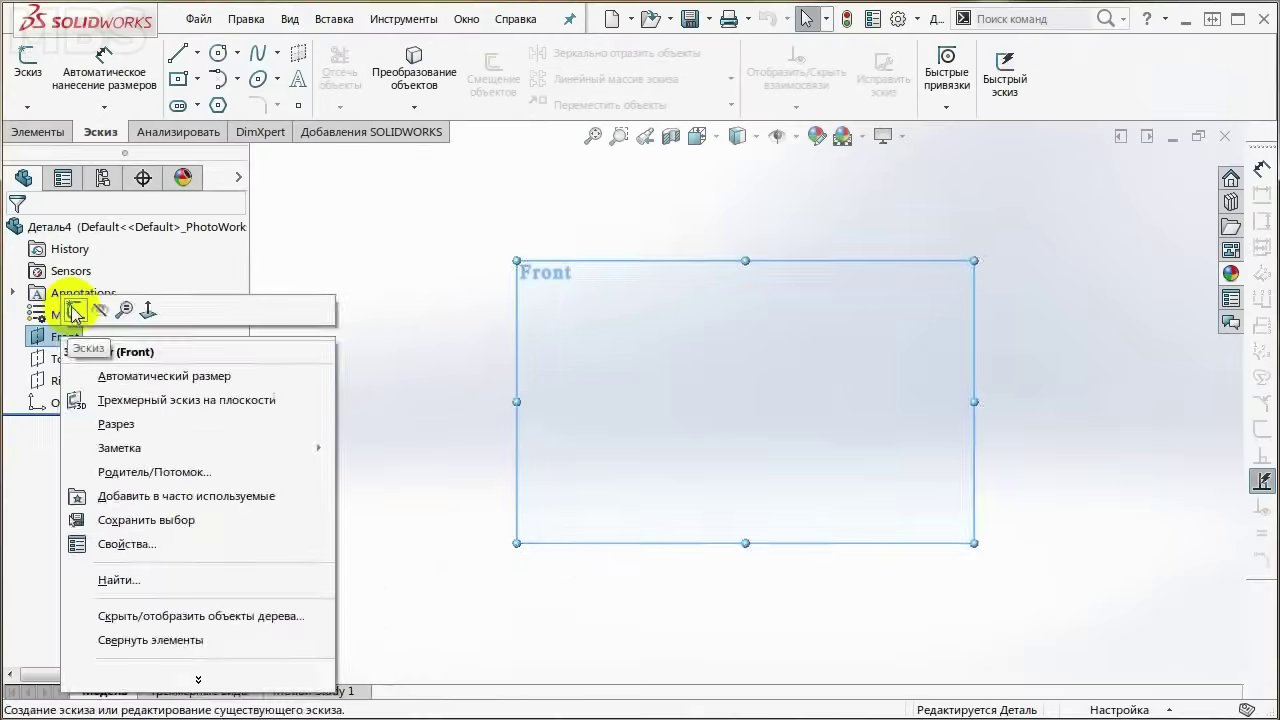
pyautogui.click(222, 375)
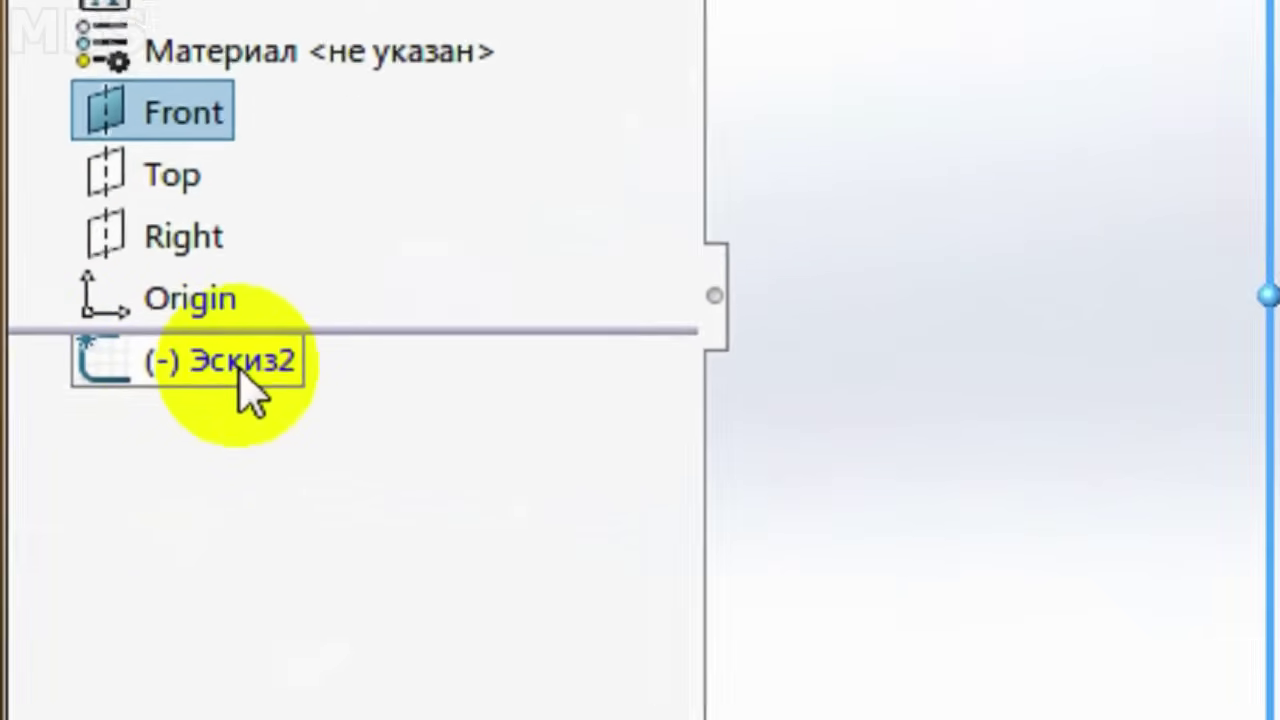
# Step: Rename Эскиз2 to 'БАЗОВЫЙ ЭСКИЗ' in the FeatureManager tree
pyautogui.moveTo(222, 345); pyautogui.dragTo(218, 368)
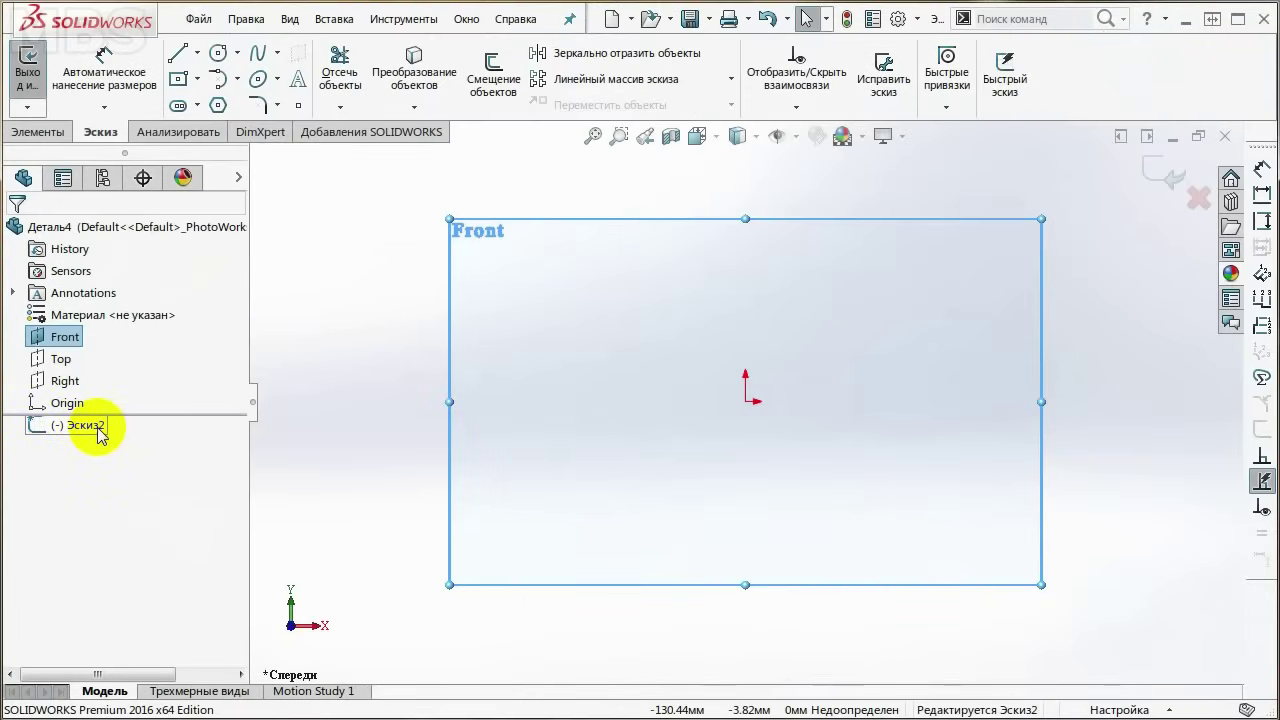
pyautogui.click(98, 434)
pyautogui.write('БАЗОВЫ')
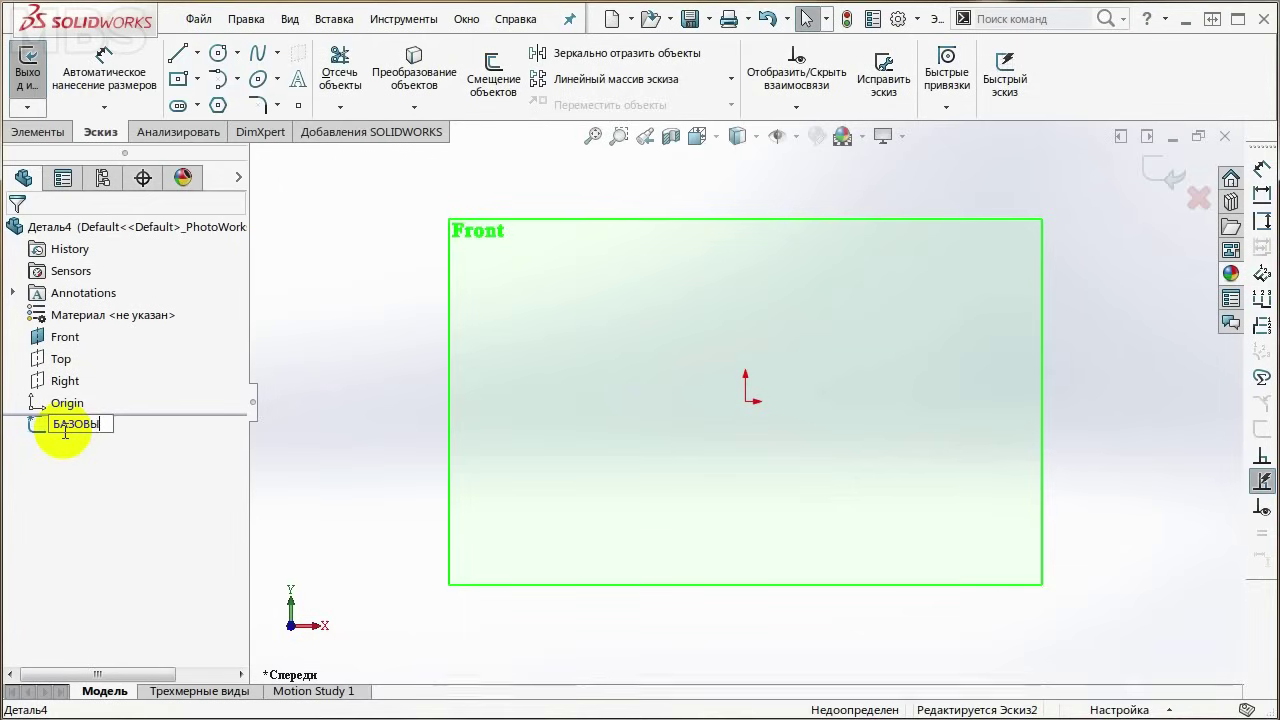
pyautogui.write('Й ЭСКИЗ')
pyautogui.press('Return')
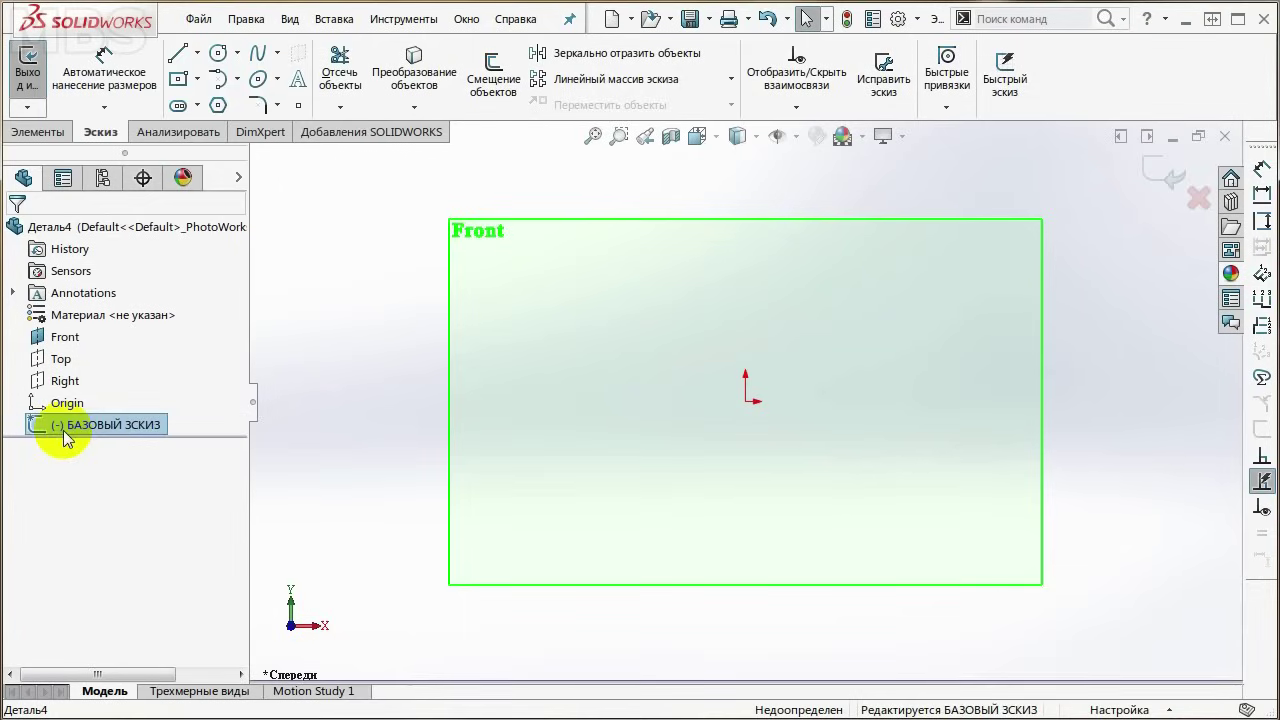
pyautogui.moveTo(122, 425); pyautogui.dragTo(150, 428)
pyautogui.moveTo(52, 424); pyautogui.dragTo(112, 412)
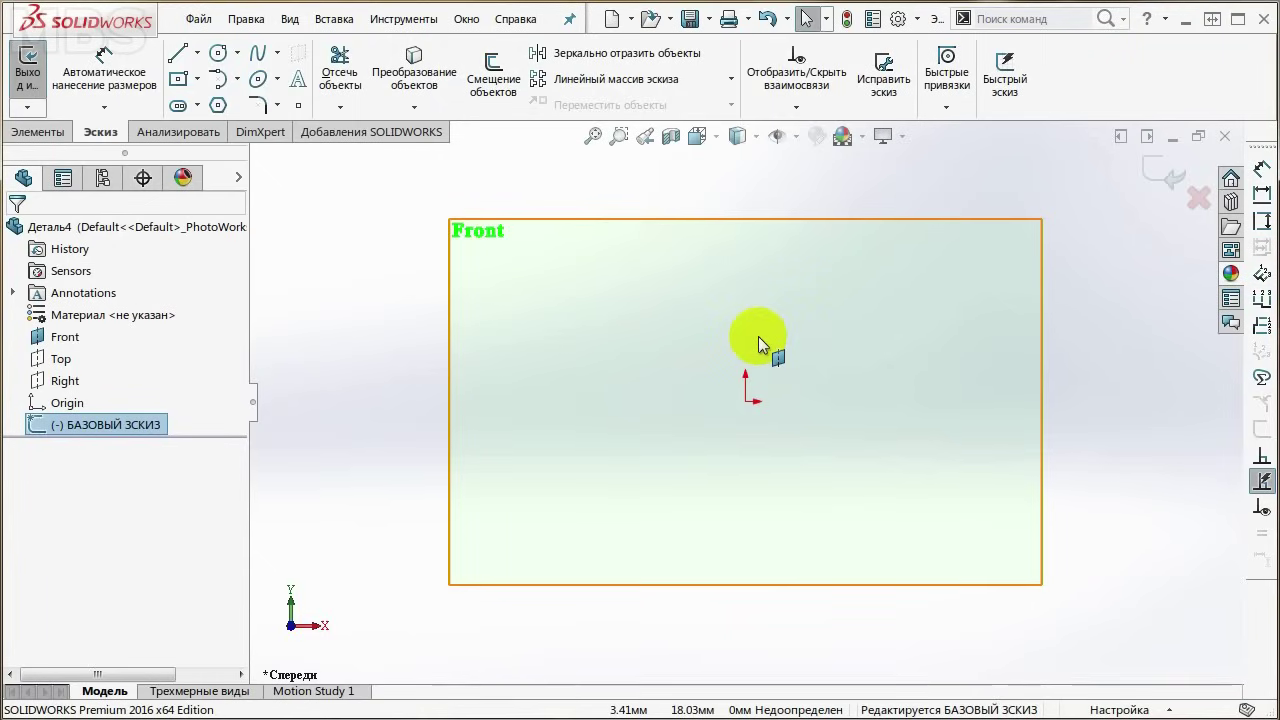
pyautogui.click(758, 336)
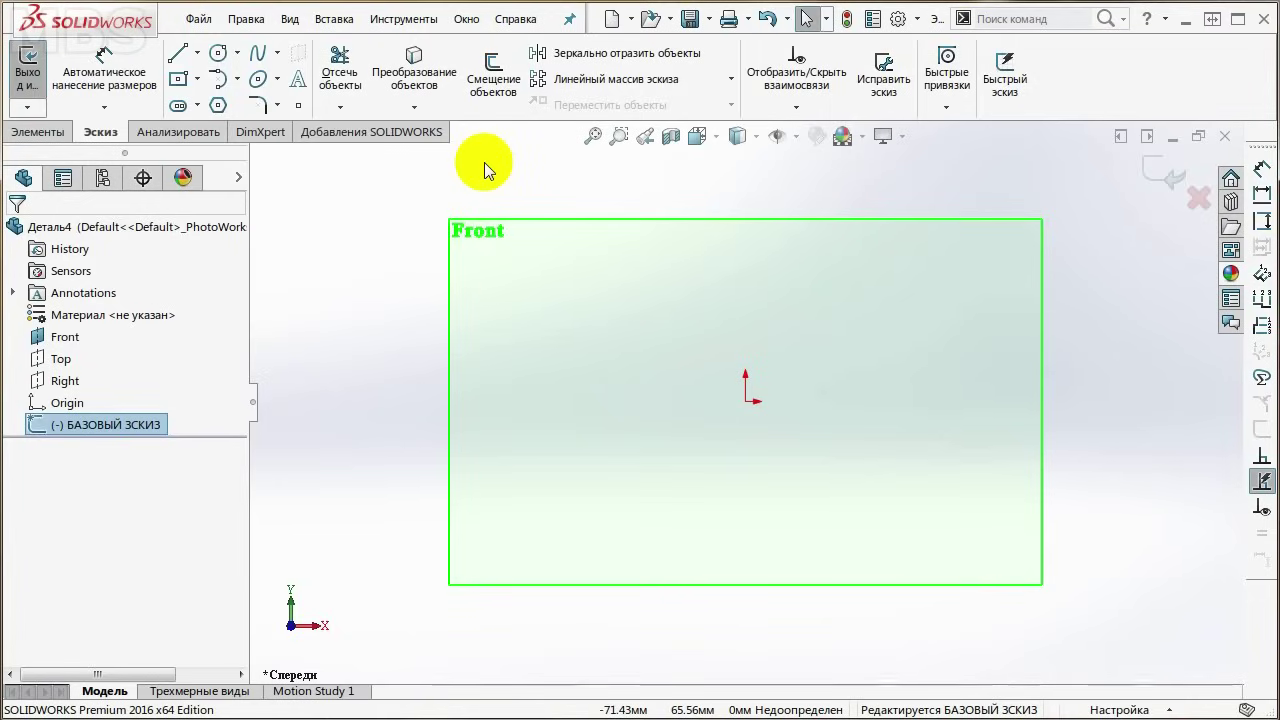
pyautogui.click(484, 162)
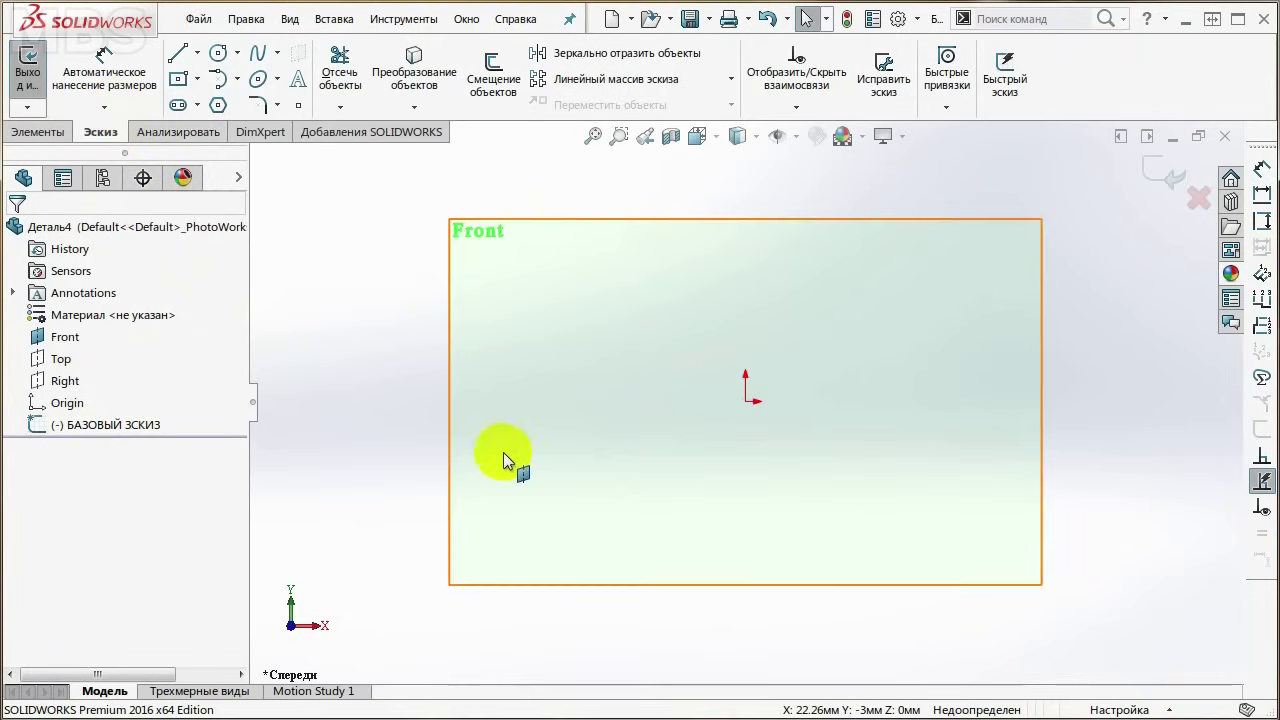
# Step: Draw a centre-point straight slot on the origin, about 92.6 mm long and 44.25 mm wide
pyautogui.click(198, 106)
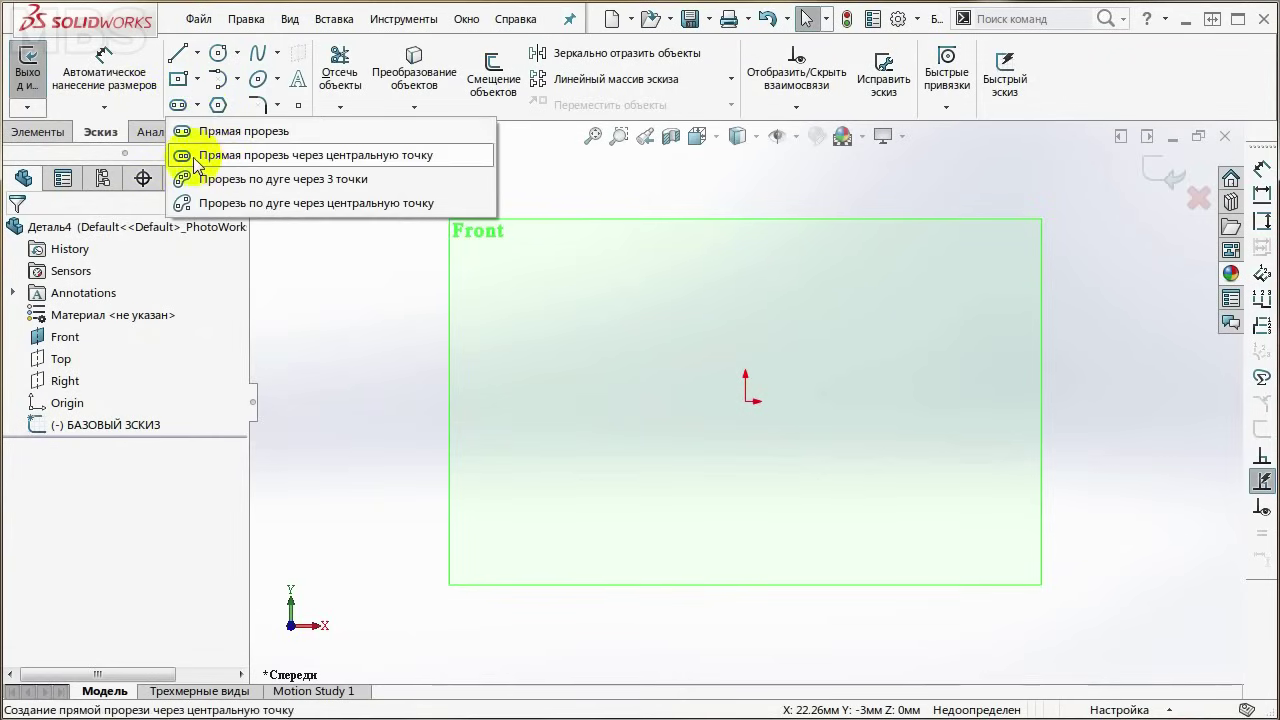
pyautogui.click(322, 165)
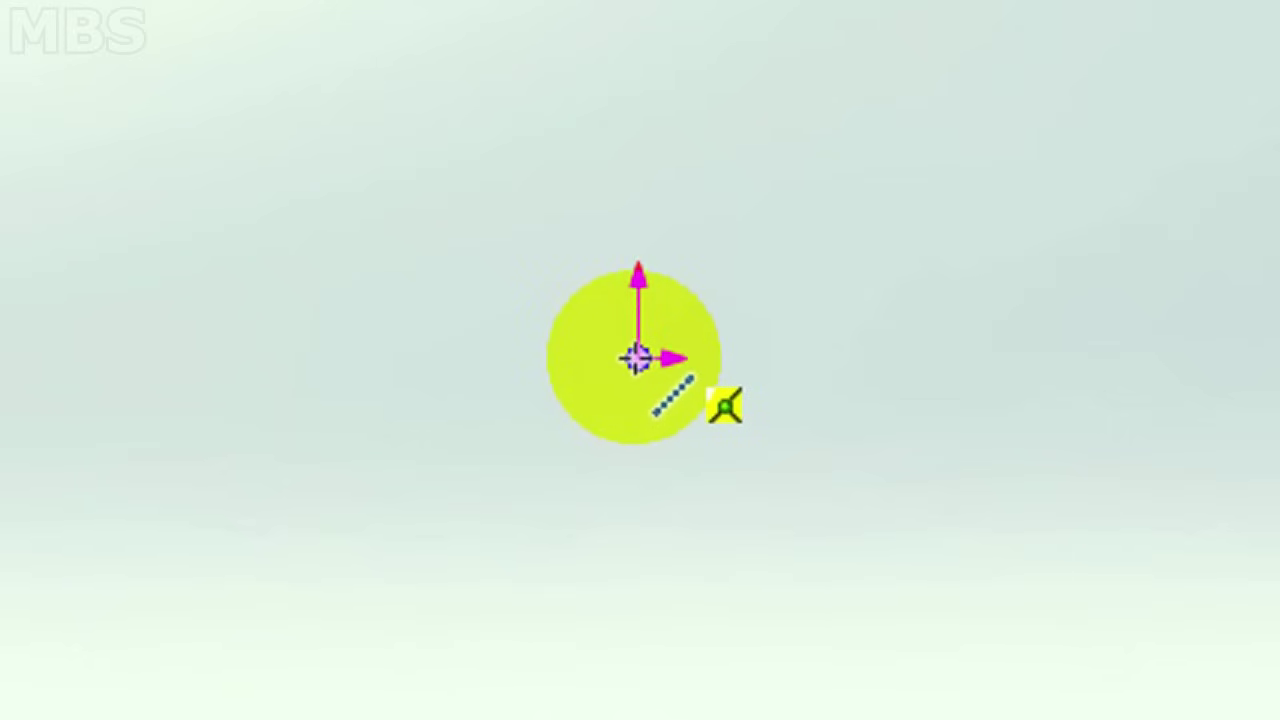
pyautogui.moveTo(637, 357)
pyautogui.mouseDown()
pyautogui.moveTo(965, 348)
pyautogui.moveTo(854, 399)
pyautogui.moveTo(906, 397)
pyautogui.mouseUp()
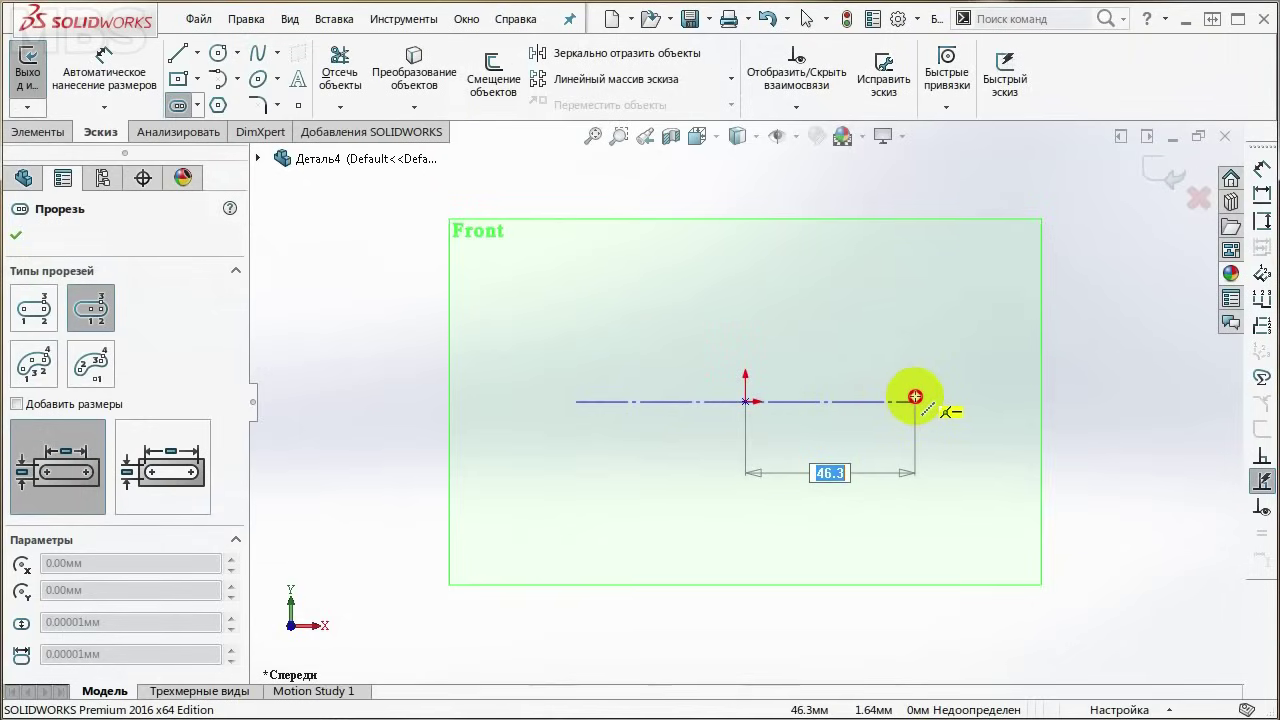
pyautogui.moveTo(906, 397); pyautogui.dragTo(915, 401)
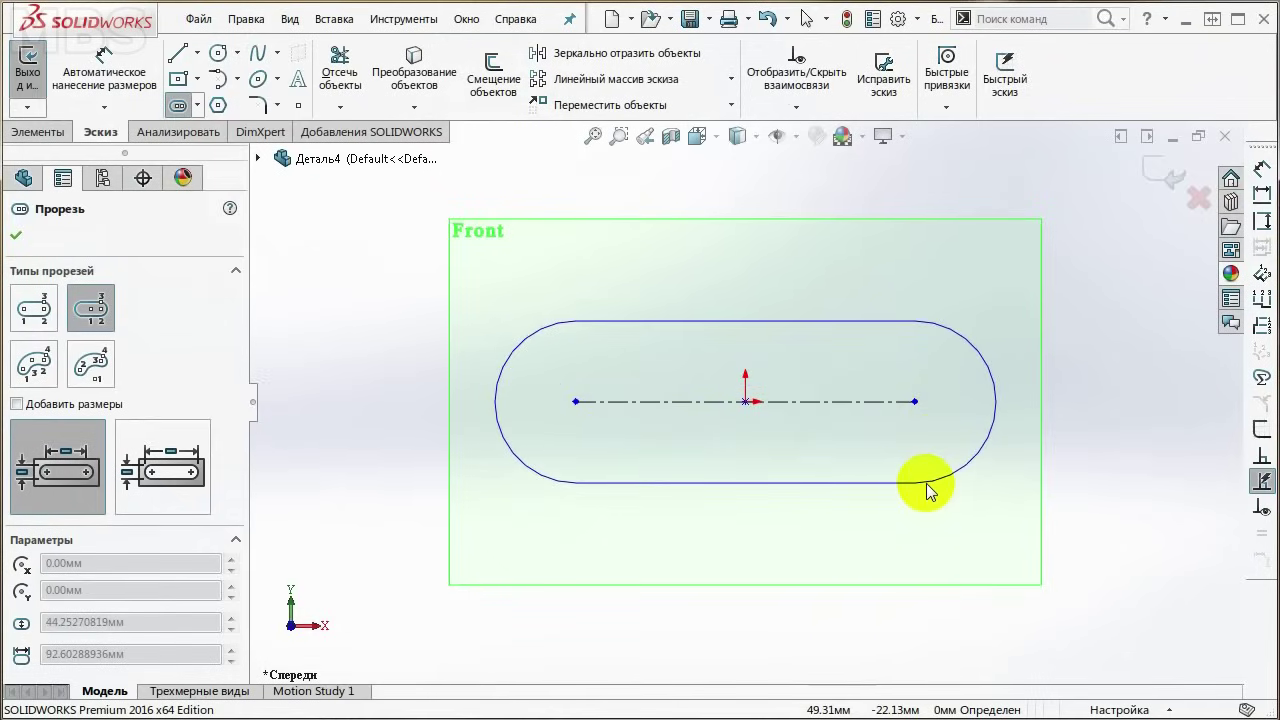
pyautogui.click(927, 489)
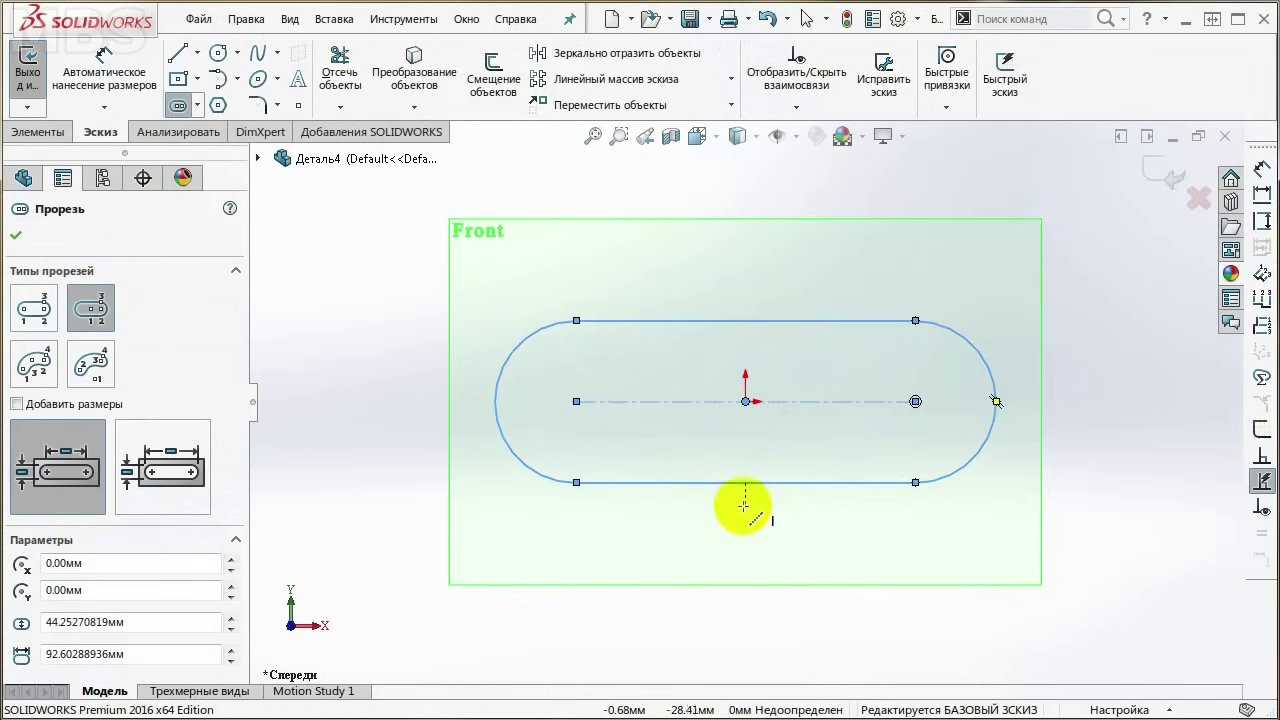
# Step: Stop drawing slots and pull the slot's edge inward to make it slightly smaller
pyautogui.press('Escape')
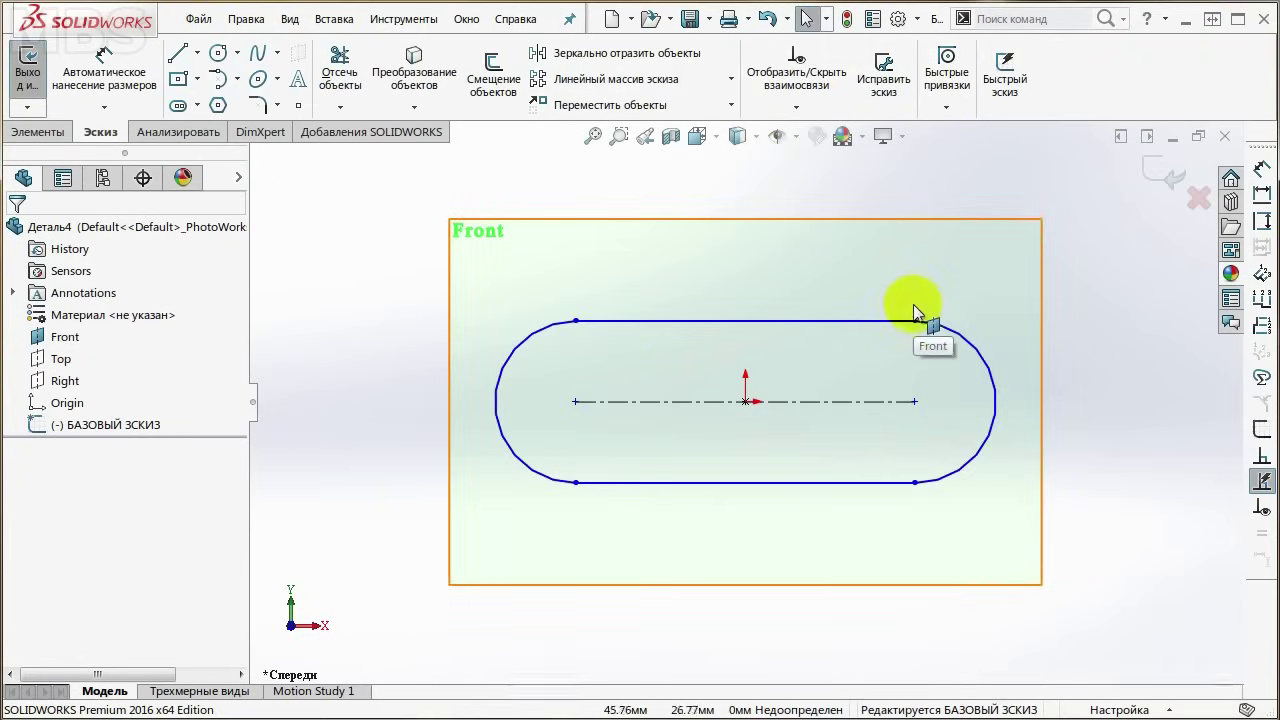
pyautogui.moveTo(917, 323); pyautogui.dragTo(921, 331)
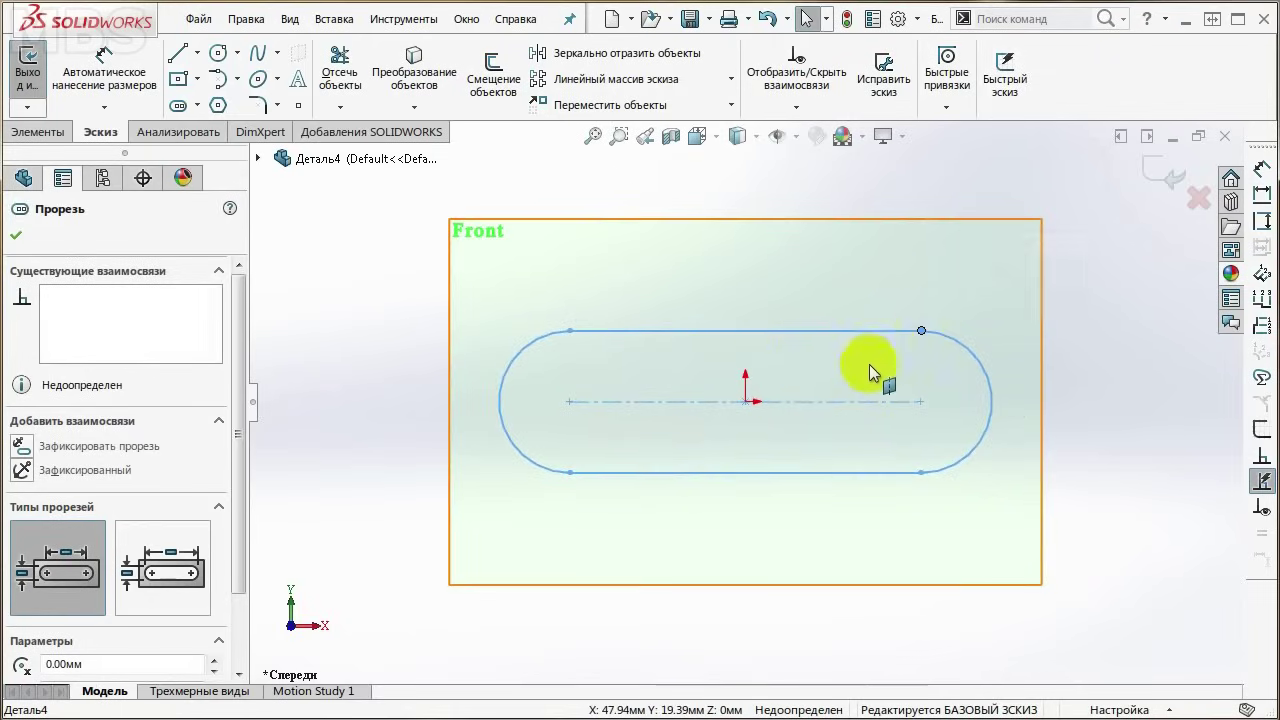
# Step: Confirm the slot centre carries a Coincident relation (Совпадение1) to the origin, then browse Tools > Dimensions
pyautogui.click(749, 313)
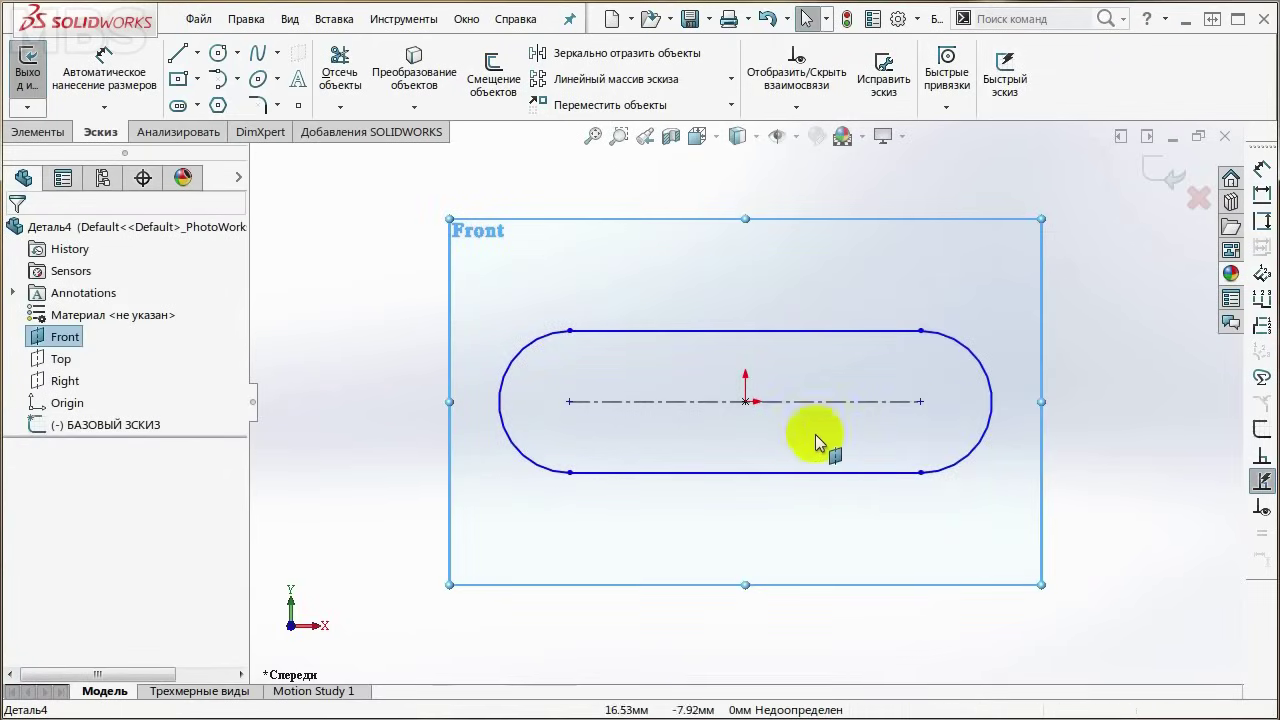
pyautogui.click(748, 403)
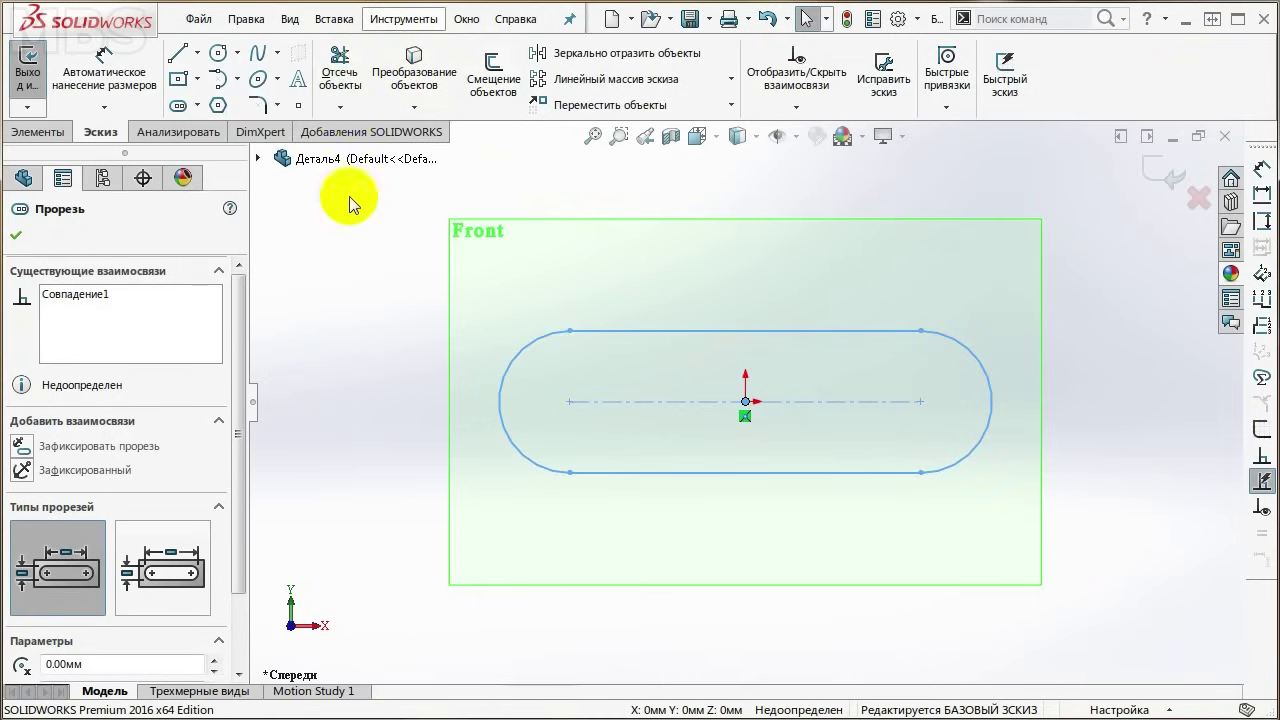
pyautogui.click(403, 20)
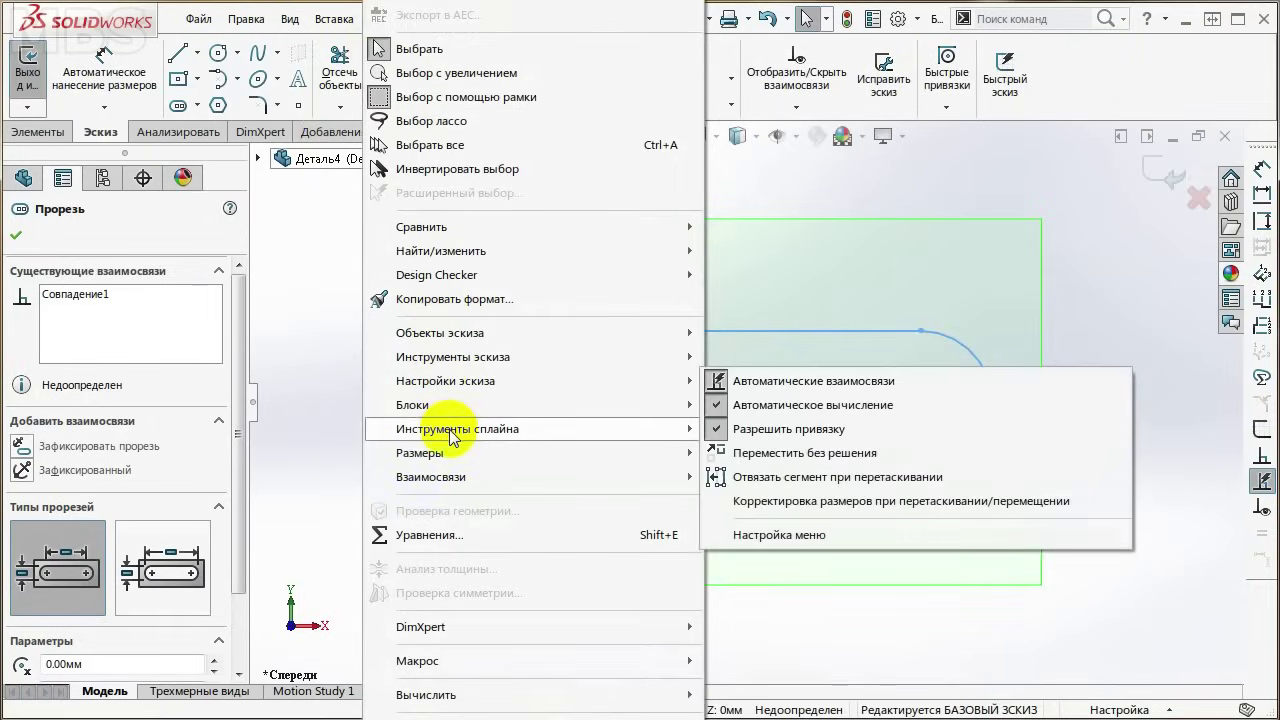
pyautogui.moveTo(530, 453)
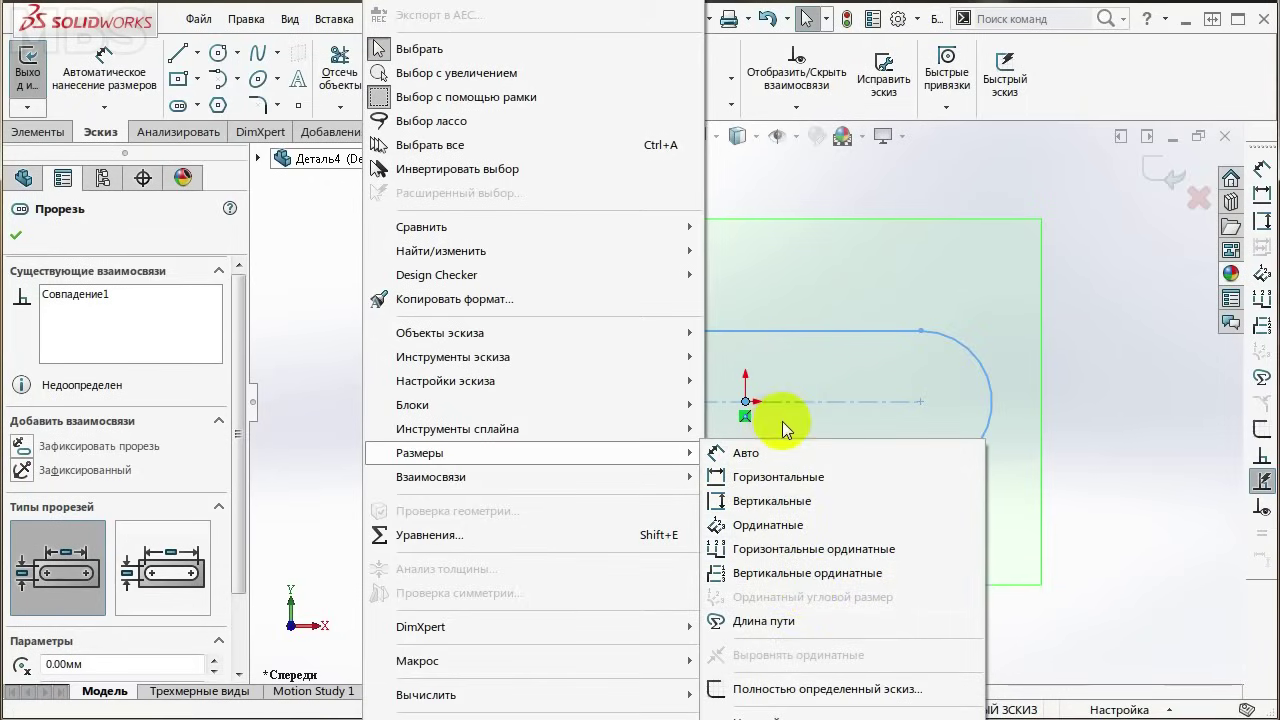
# Step: View the slot sketch Normal To and activate Smart Dimension with a mouse gesture
pyautogui.click(1097, 446)
pyautogui.press('Escape')
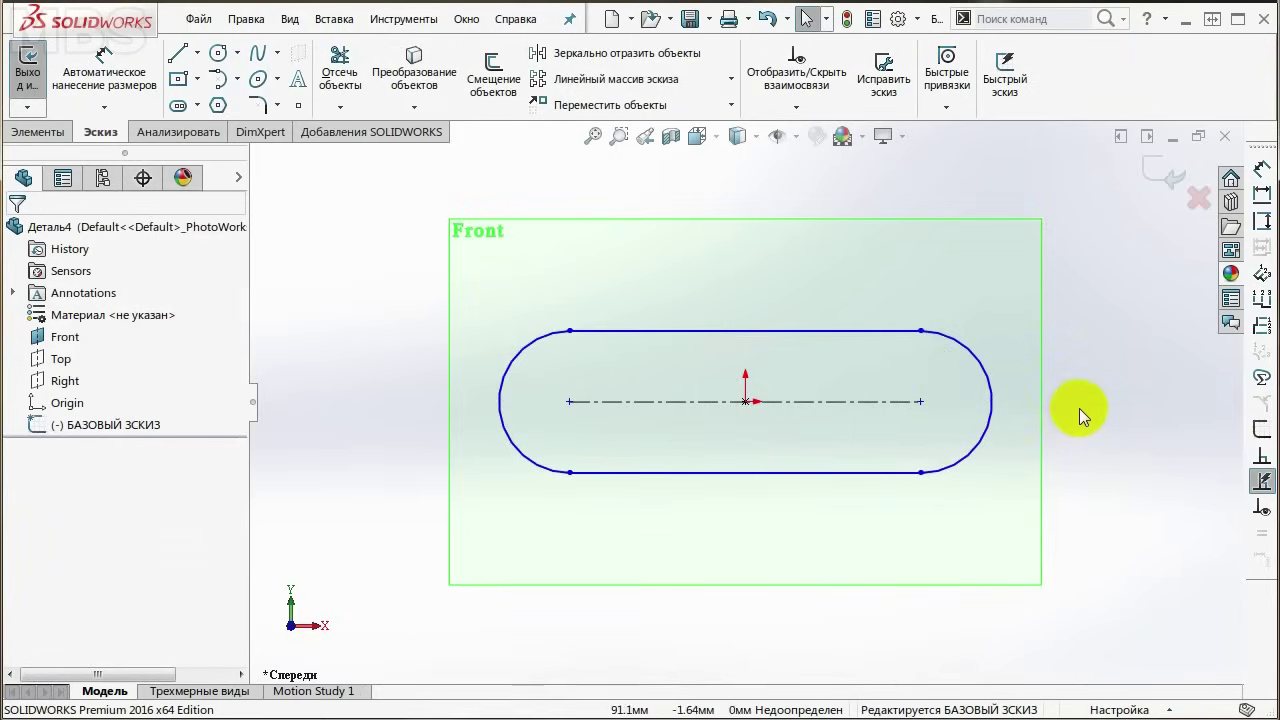
pyautogui.moveTo(1096, 404)
pyautogui.mouseDown(button='right')
pyautogui.moveTo(1097, 383)
pyautogui.moveTo(1060, 377)
pyautogui.moveTo(1046, 420)
pyautogui.moveTo(1063, 451)
pyautogui.moveTo(1117, 455)
pyautogui.moveTo(1137, 394)
pyautogui.moveTo(1089, 354)
pyautogui.moveTo(1109, 354)
pyautogui.moveTo(1143, 398)
pyautogui.moveTo(1086, 443)
pyautogui.moveTo(1063, 380)
pyautogui.moveTo(1097, 362)
pyautogui.moveTo(1080, 360)
pyautogui.moveTo(1128, 363)
pyautogui.moveTo(1143, 409)
pyautogui.moveTo(1078, 450)
pyautogui.moveTo(1077, 363)
pyautogui.moveTo(1094, 351)
pyautogui.moveTo(1093, 420)
pyautogui.moveTo(1094, 371)
pyautogui.mouseUp(button='right')
pyautogui.moveTo(1094, 371); pyautogui.dragTo(1000, 360, button='middle')
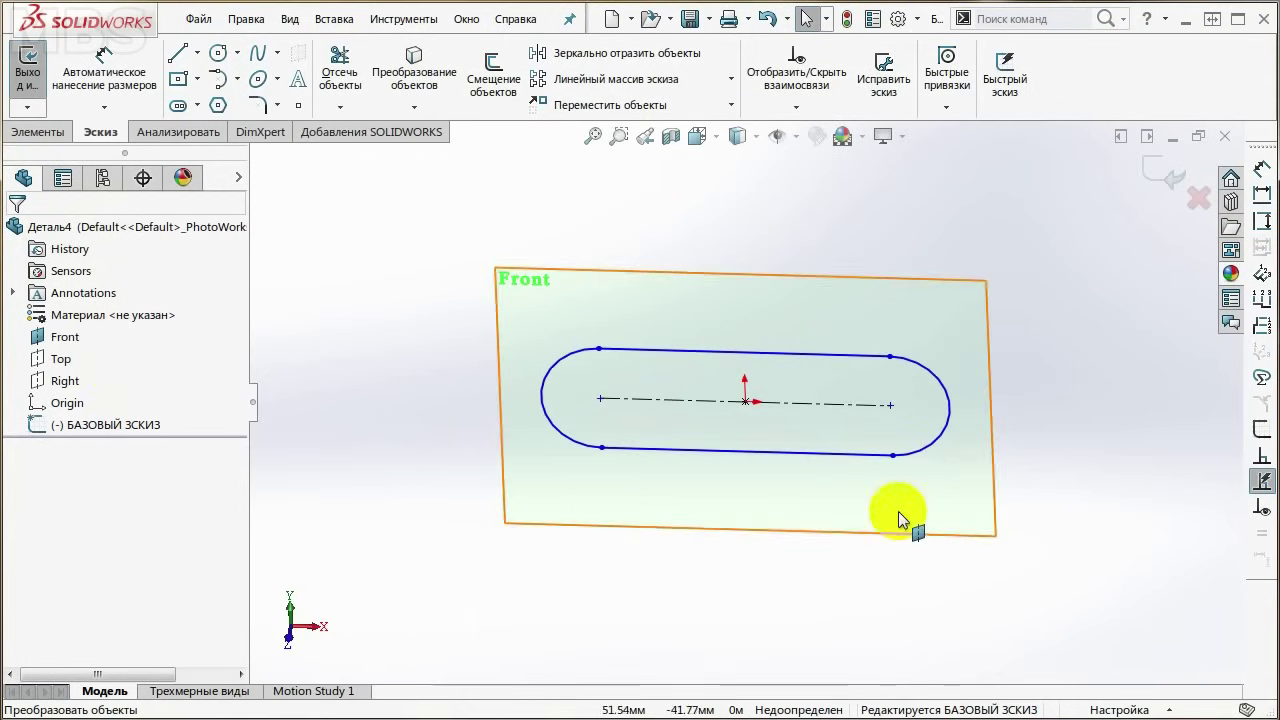
pyautogui.rightClick(105, 424)
pyautogui.click(150, 395)
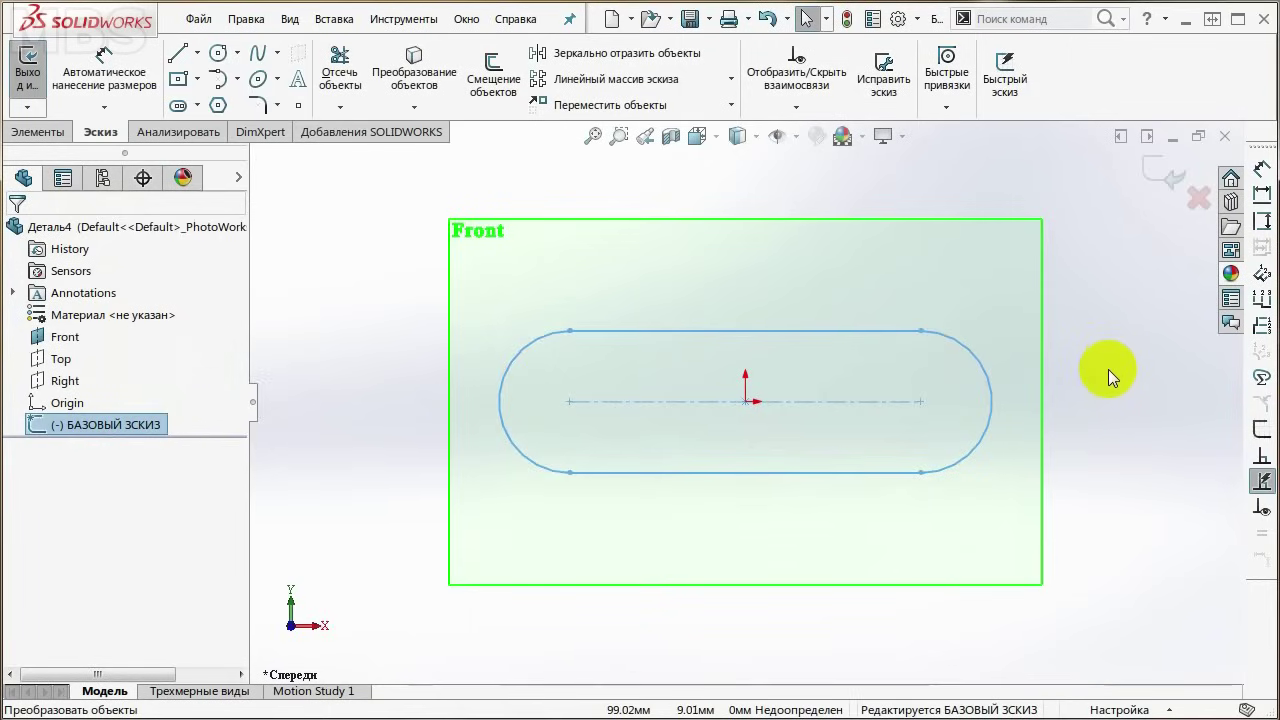
pyautogui.moveTo(1108, 374); pyautogui.dragTo(1113, 290, button='right')
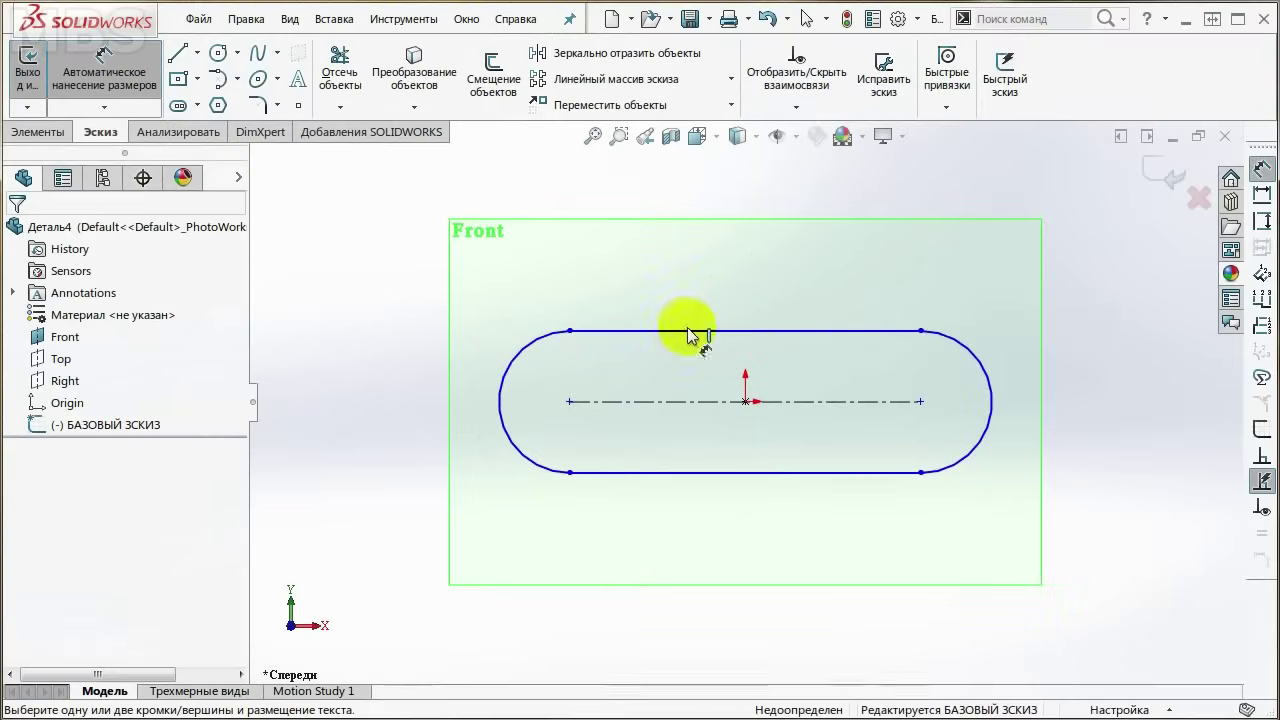
# Step: Dimension the slot's overall length between its end arcs as 23.30 mm (D1)
pyautogui.click(499, 401)
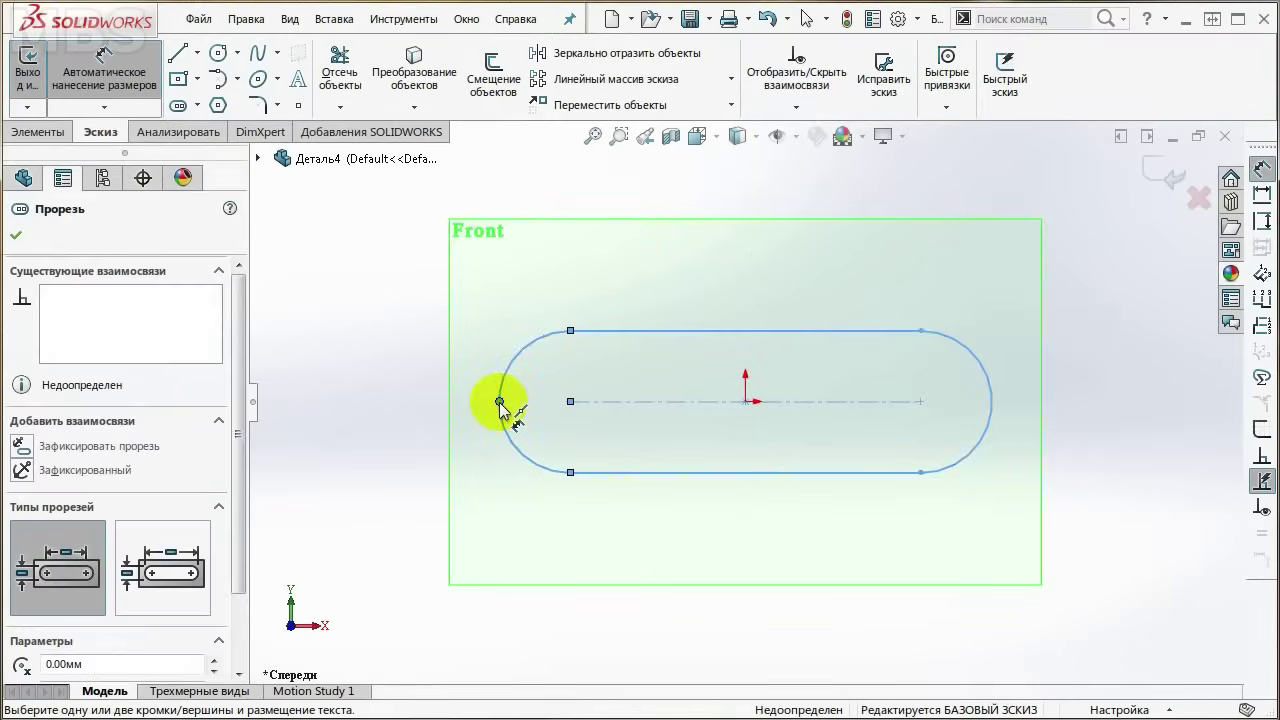
pyautogui.click(991, 400)
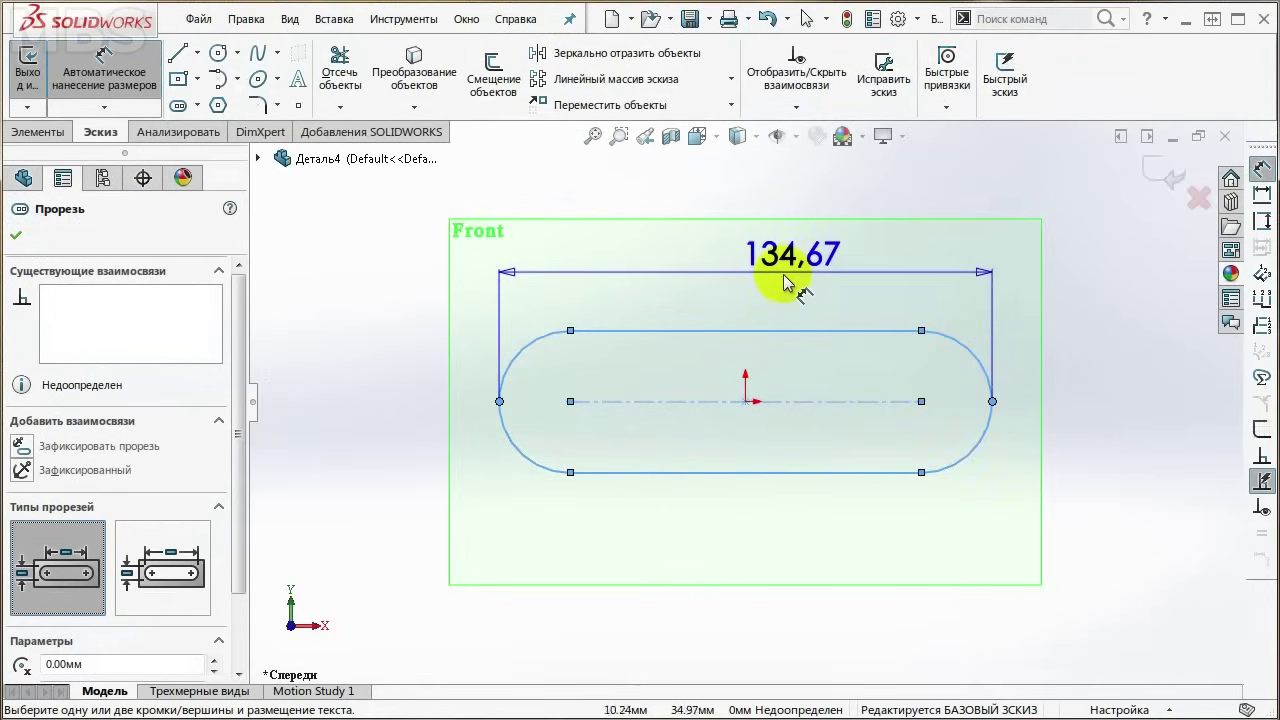
pyautogui.click(756, 285)
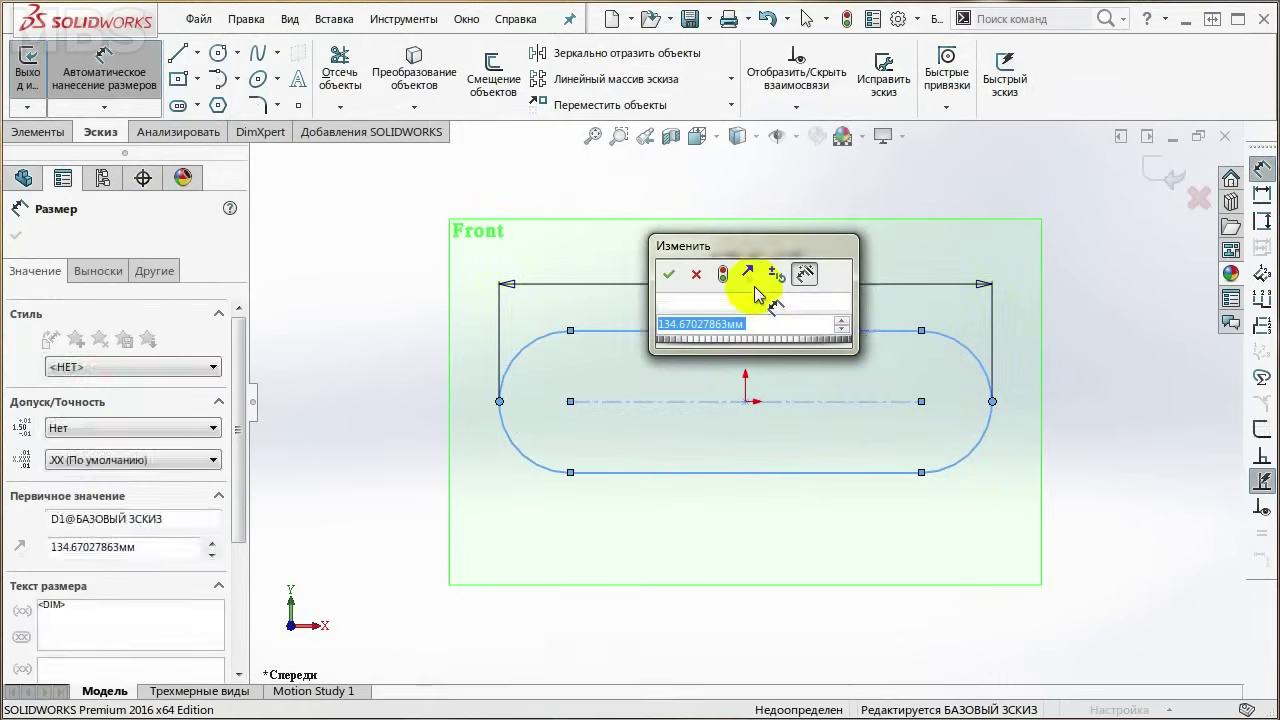
pyautogui.write('23ю')
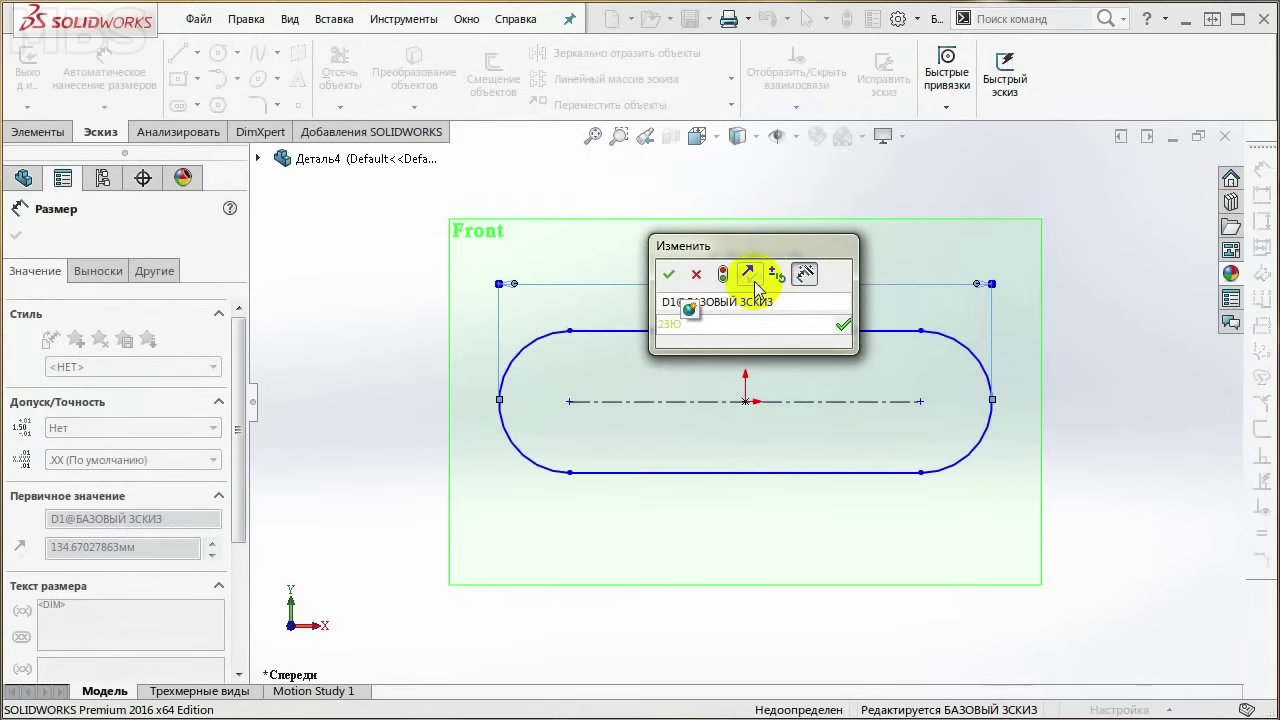
pyautogui.press('BackSpace')
pyautogui.write('.')
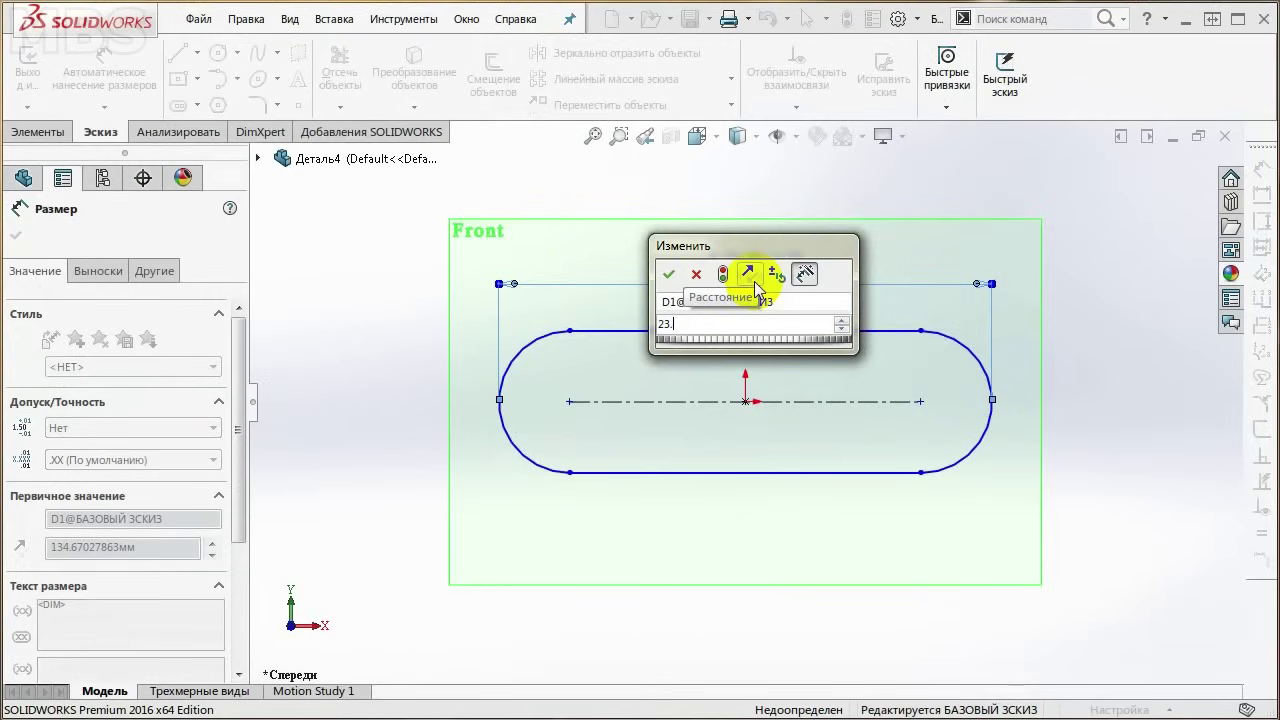
pyautogui.write('3')
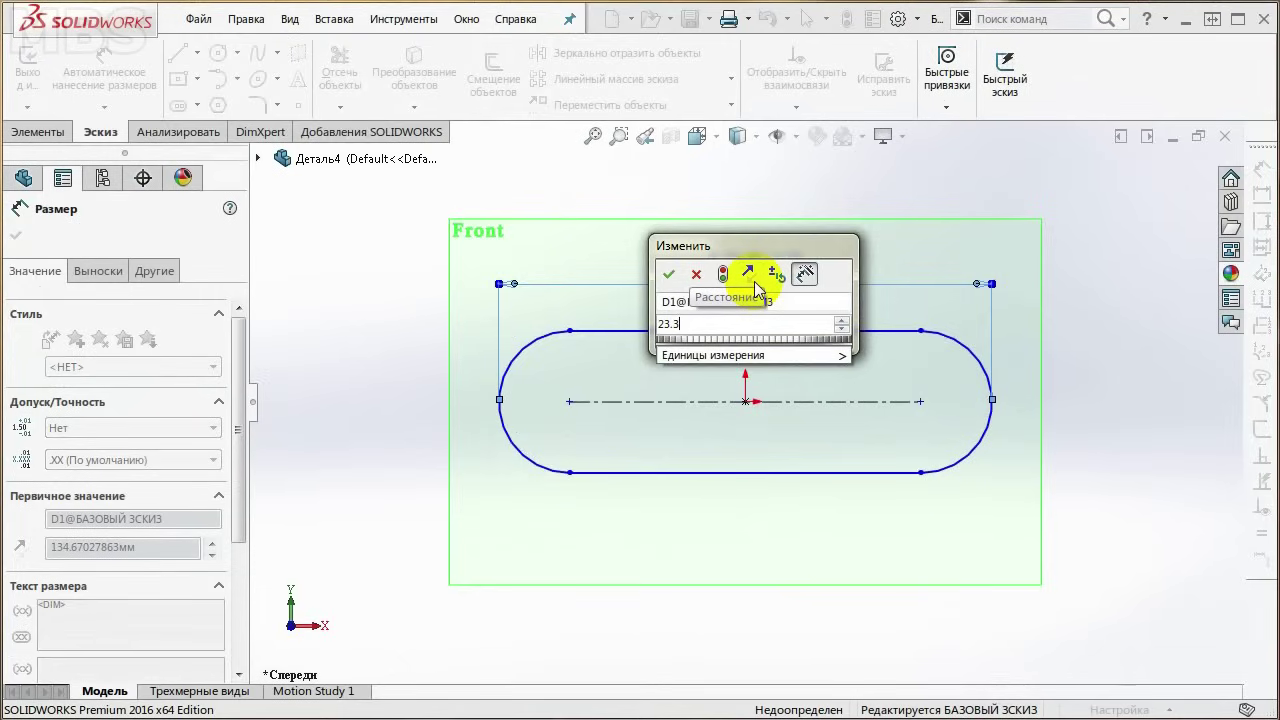
pyautogui.press('Return')
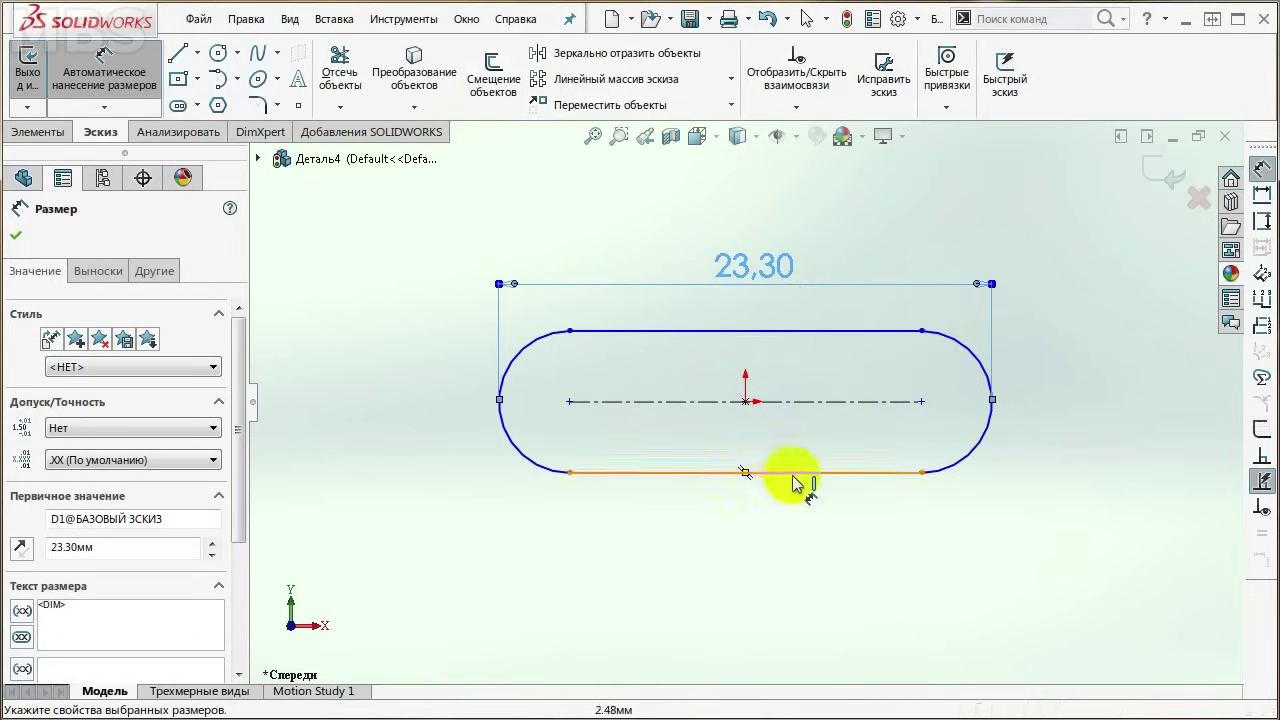
# Step: Add a 9.60 mm vertical width dimension (D2) across the slot's top and bottom edges
pyautogui.click(922, 331)
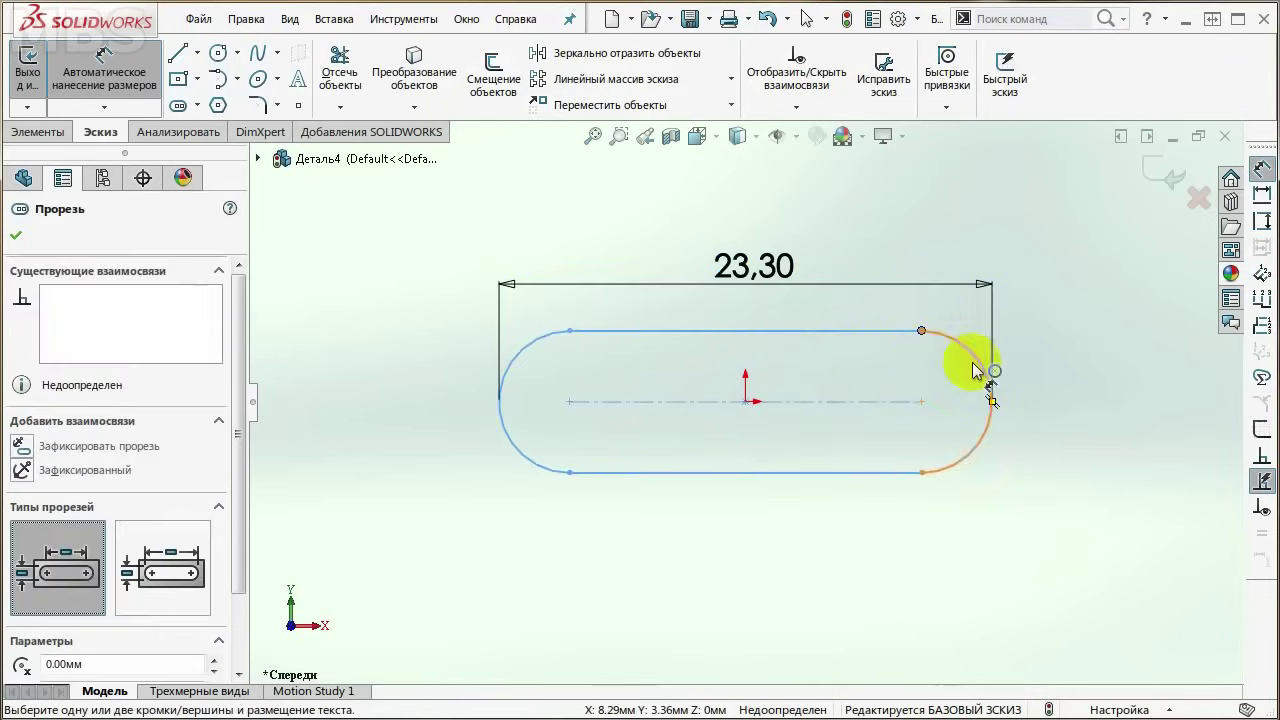
pyautogui.click(921, 472)
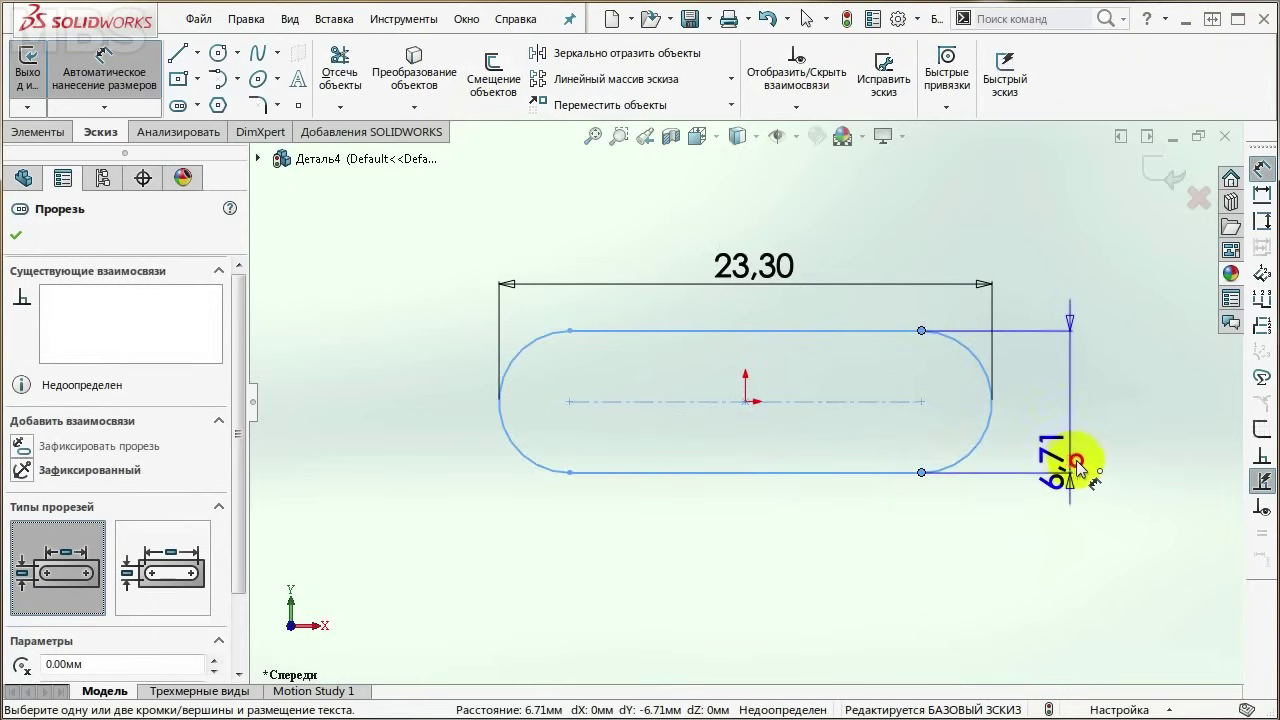
pyautogui.click(1107, 410)
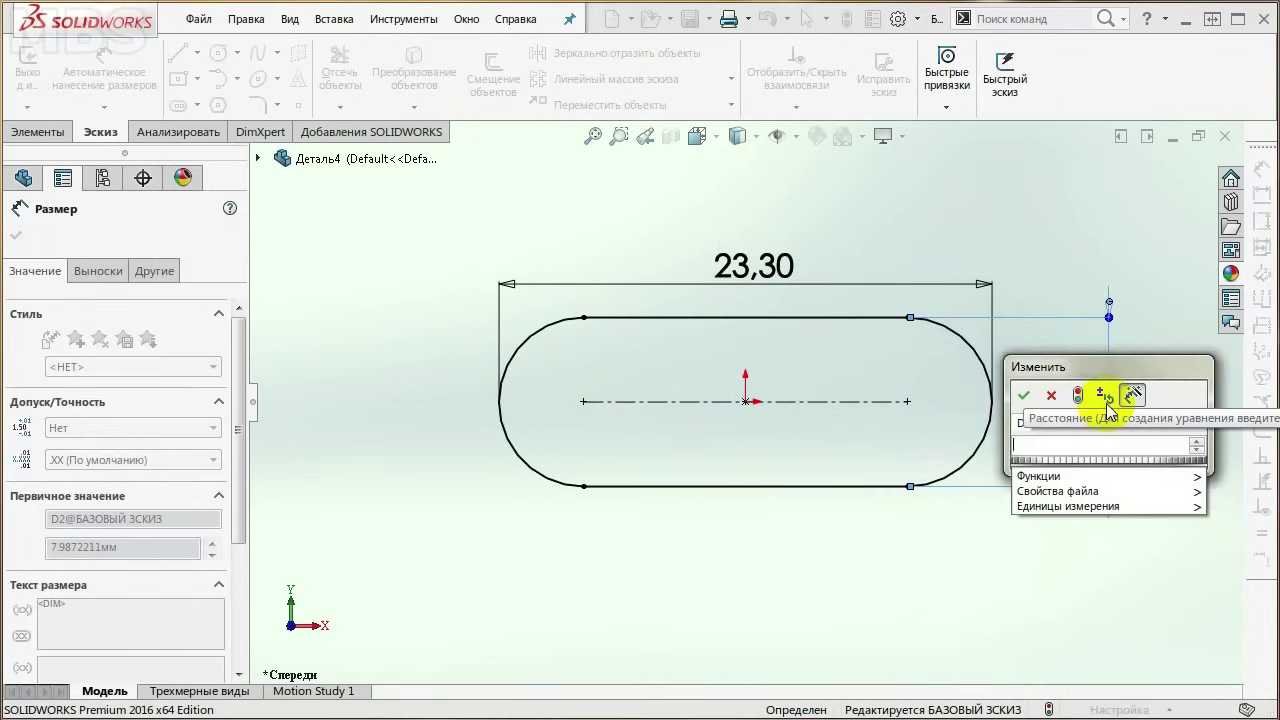
pyautogui.write('9.6')
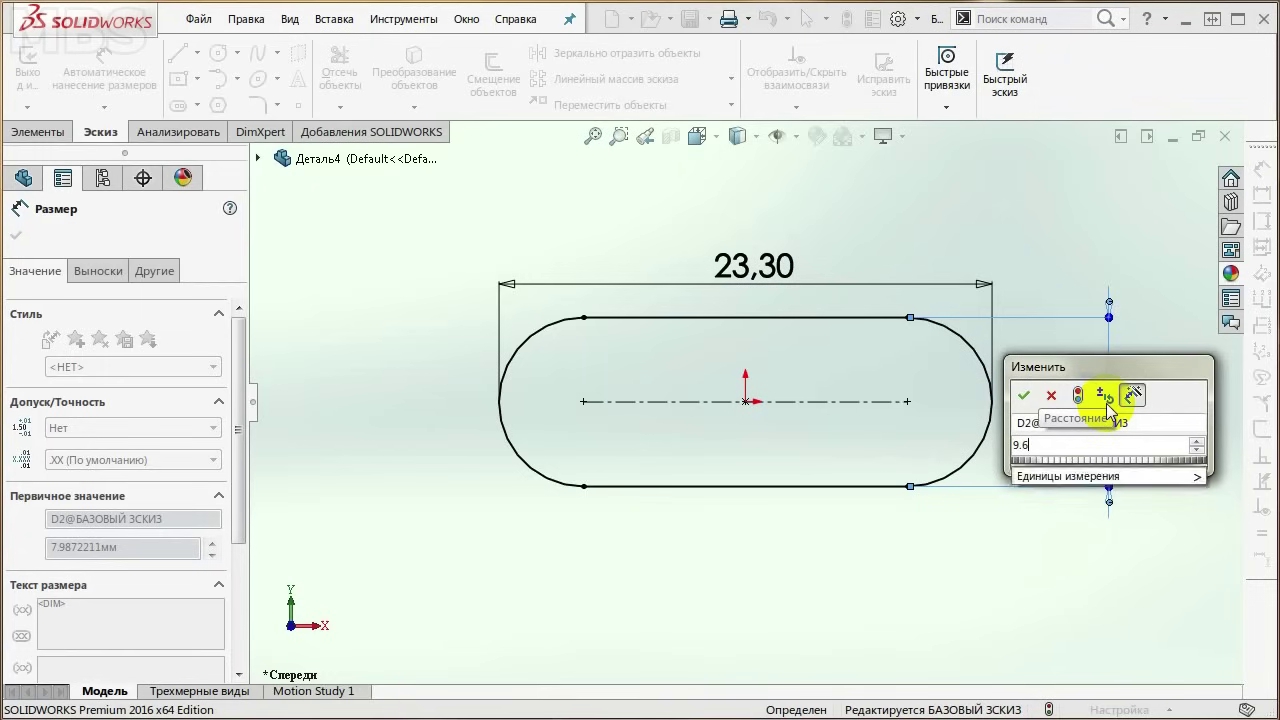
pyautogui.press('Return')
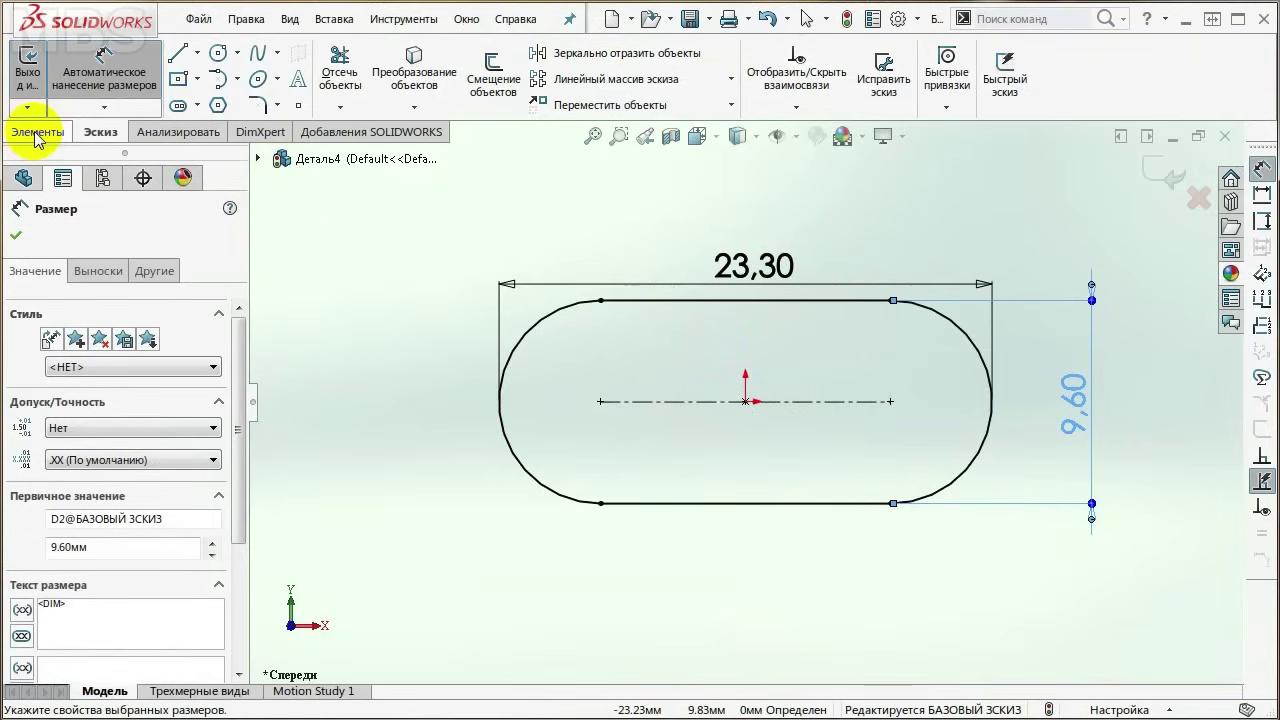
# Step: Extrude the slot sketch as a boss with a depth of 26.50 mm
pyautogui.click(40, 138)
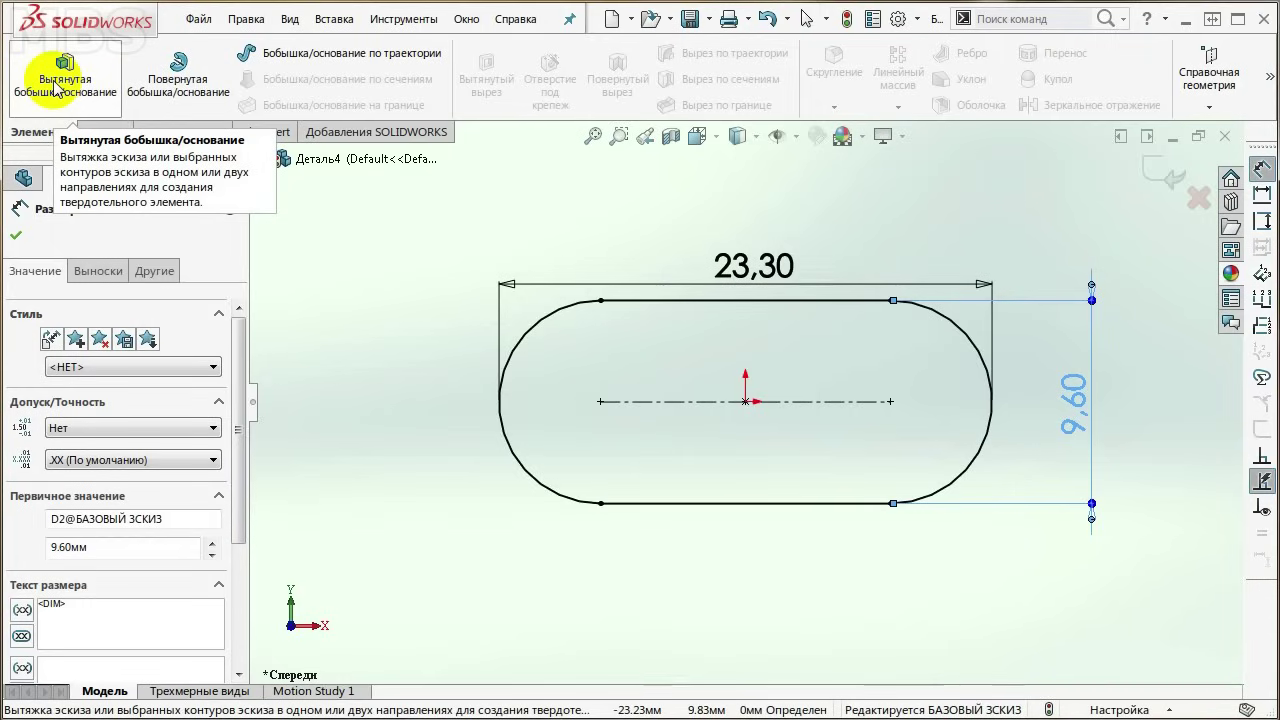
pyautogui.click(57, 88)
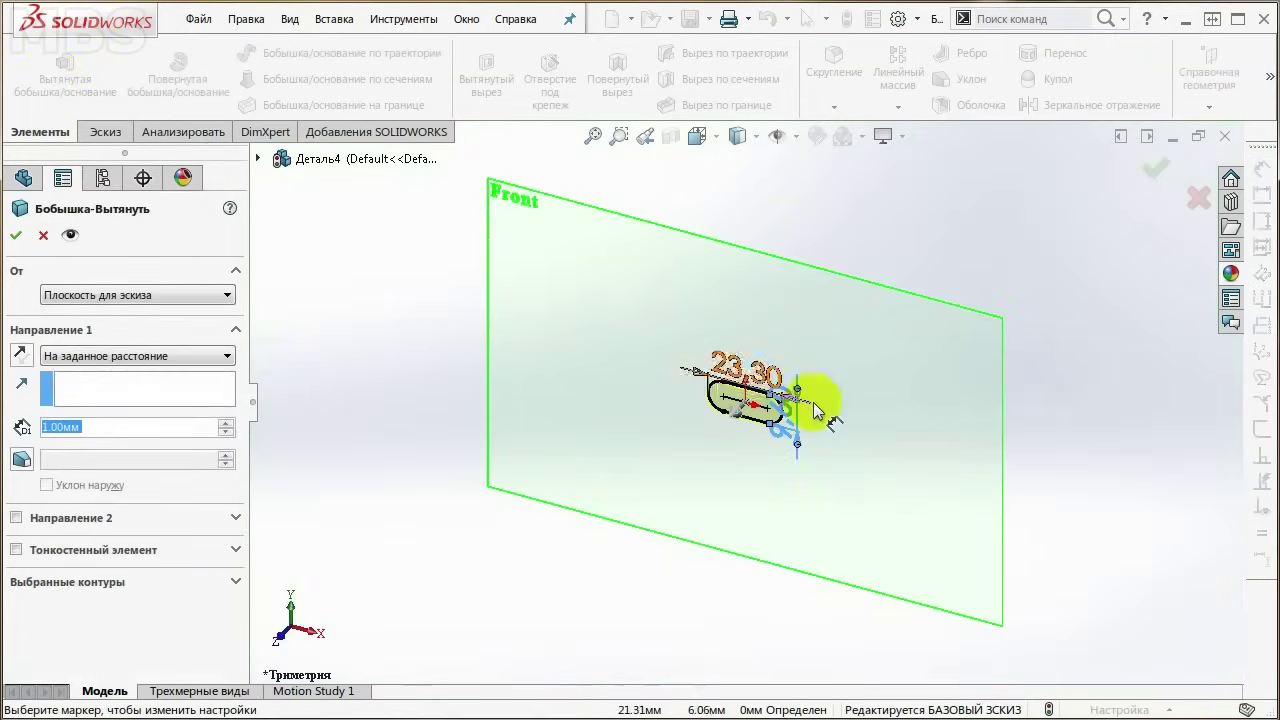
pyautogui.moveTo(818, 410); pyautogui.dragTo(651, 455, button='middle')
pyautogui.scroll(3, 651, 455)
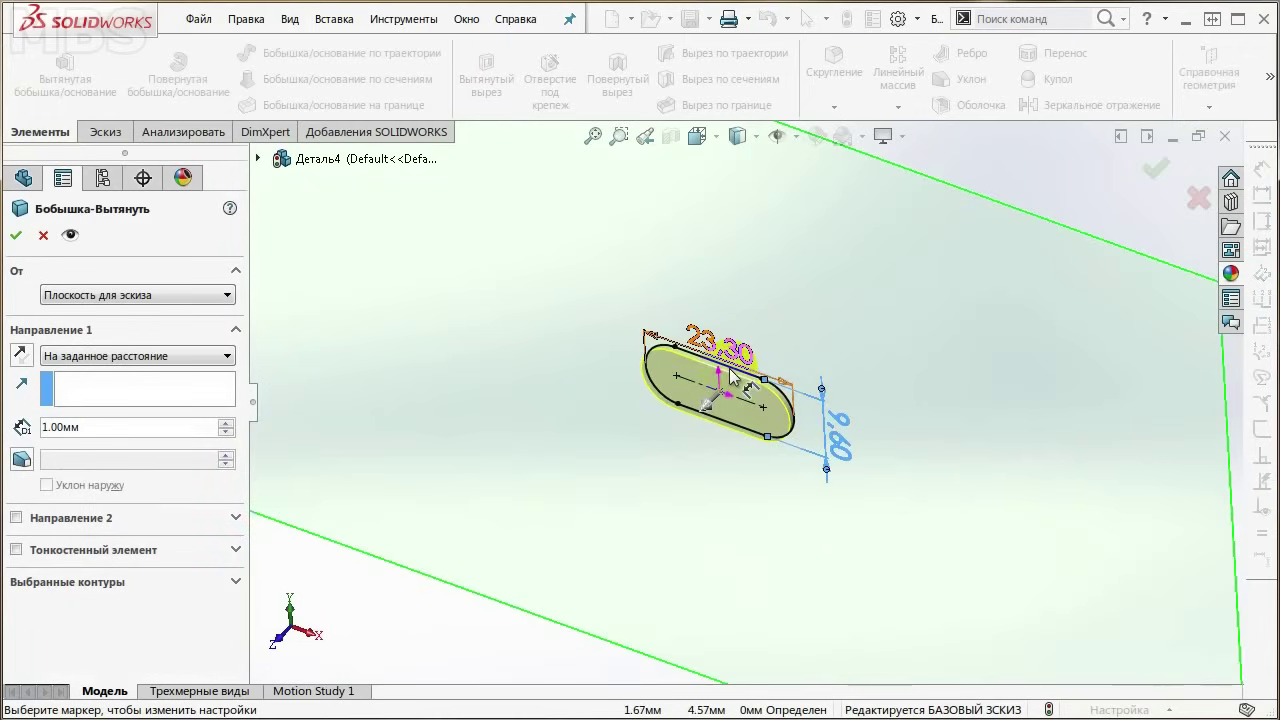
pyautogui.moveTo(706, 410)
pyautogui.mouseDown()
pyautogui.moveTo(653, 493)
pyautogui.moveTo(695, 429)
pyautogui.moveTo(657, 487)
pyautogui.moveTo(652, 458)
pyautogui.moveTo(686, 430)
pyautogui.moveTo(622, 497)
pyautogui.moveTo(645, 467)
pyautogui.mouseUp()
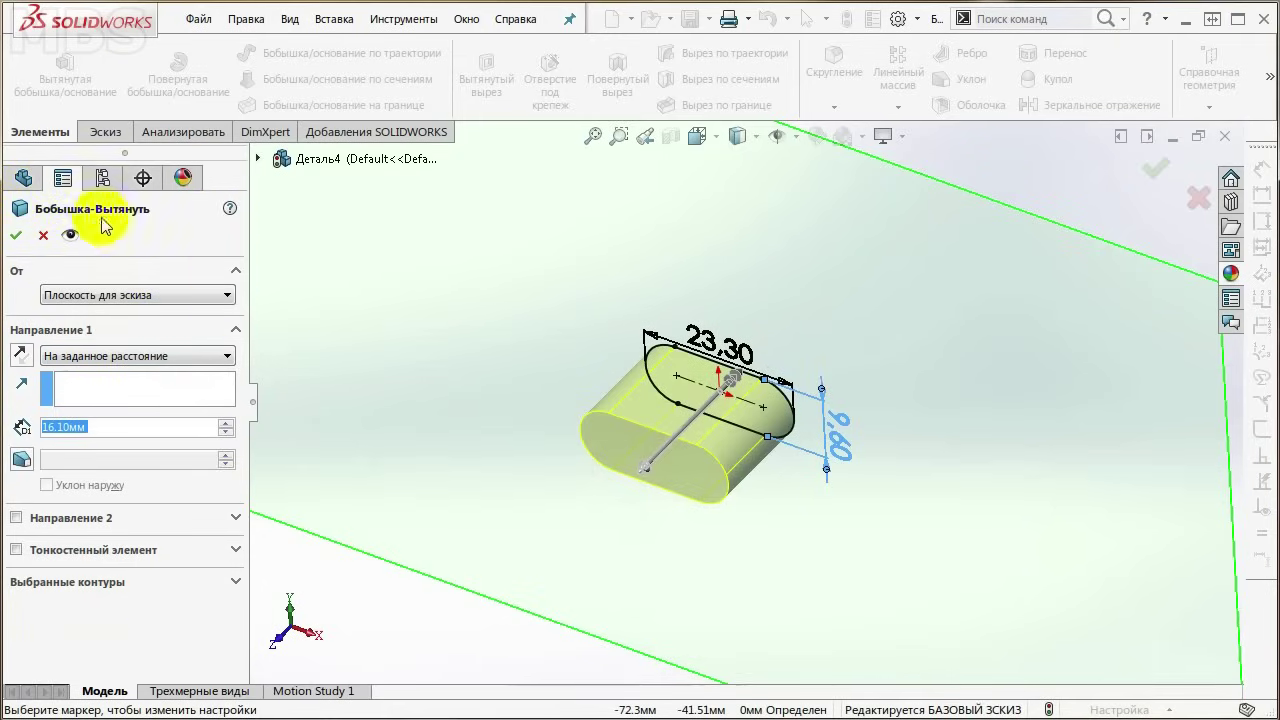
pyautogui.click(25, 180)
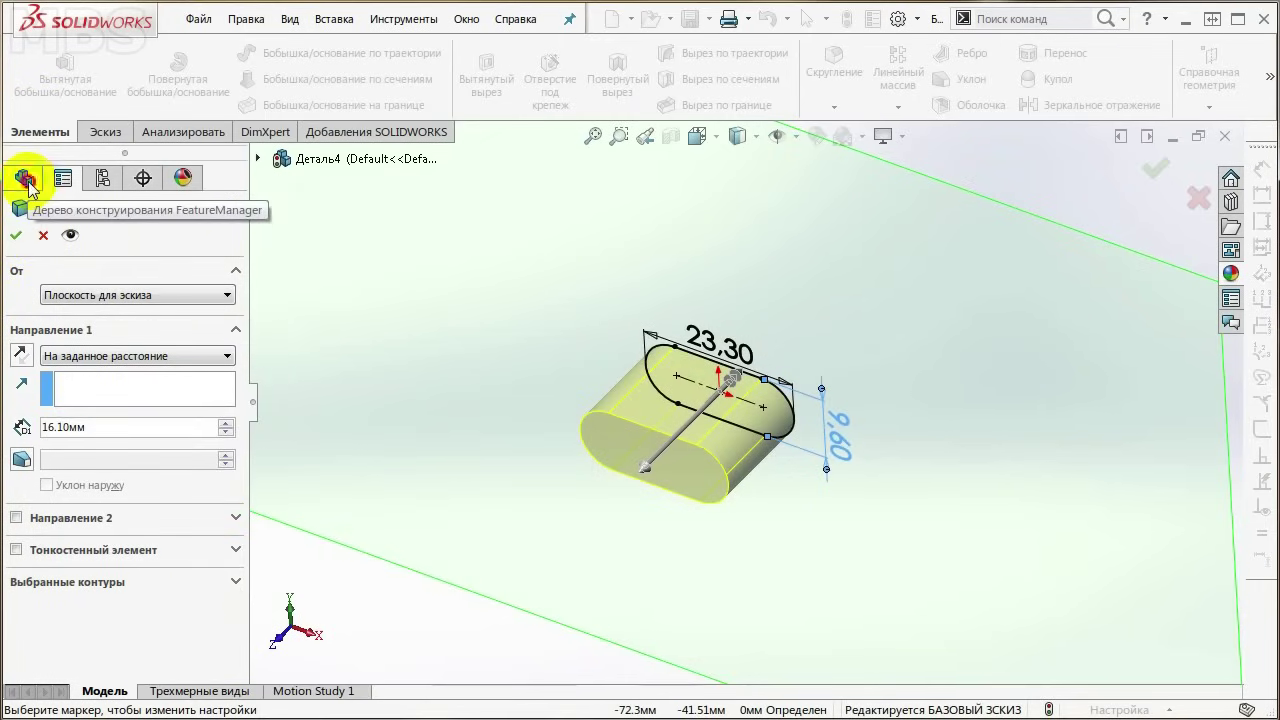
pyautogui.click(58, 184)
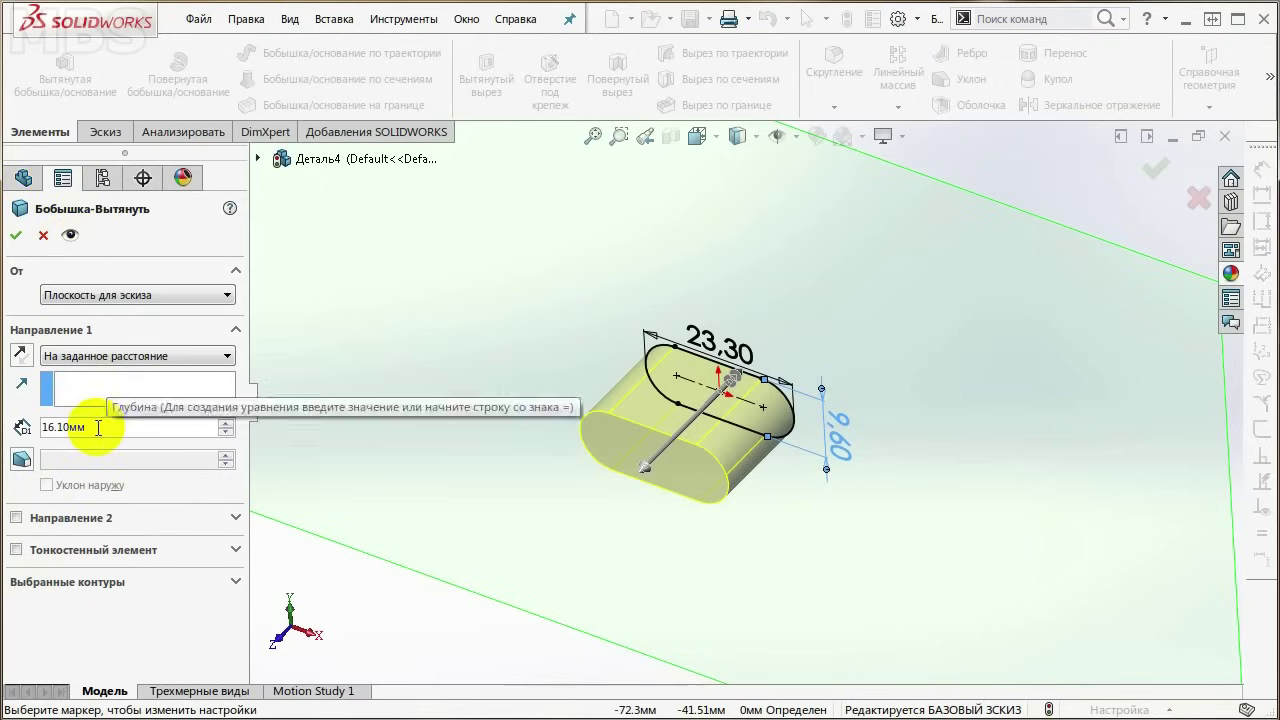
pyautogui.press('Tab')
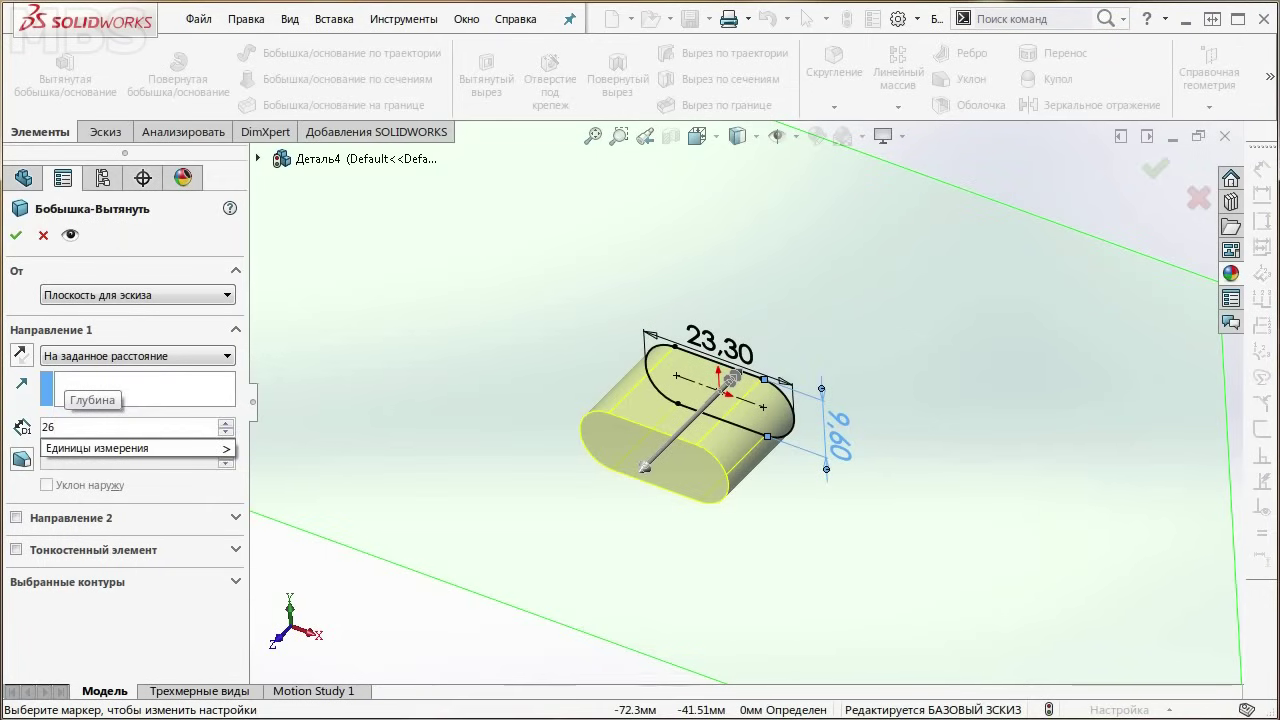
pyautogui.write('.5')
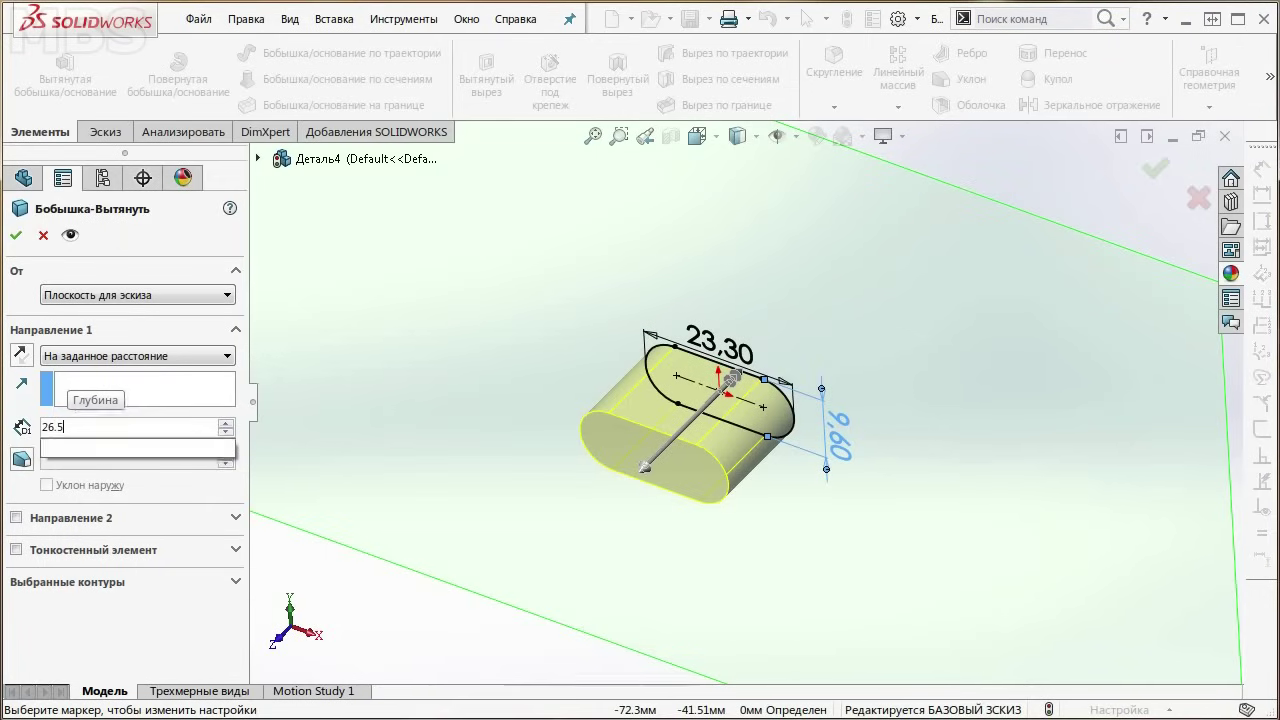
pyautogui.press('Return')
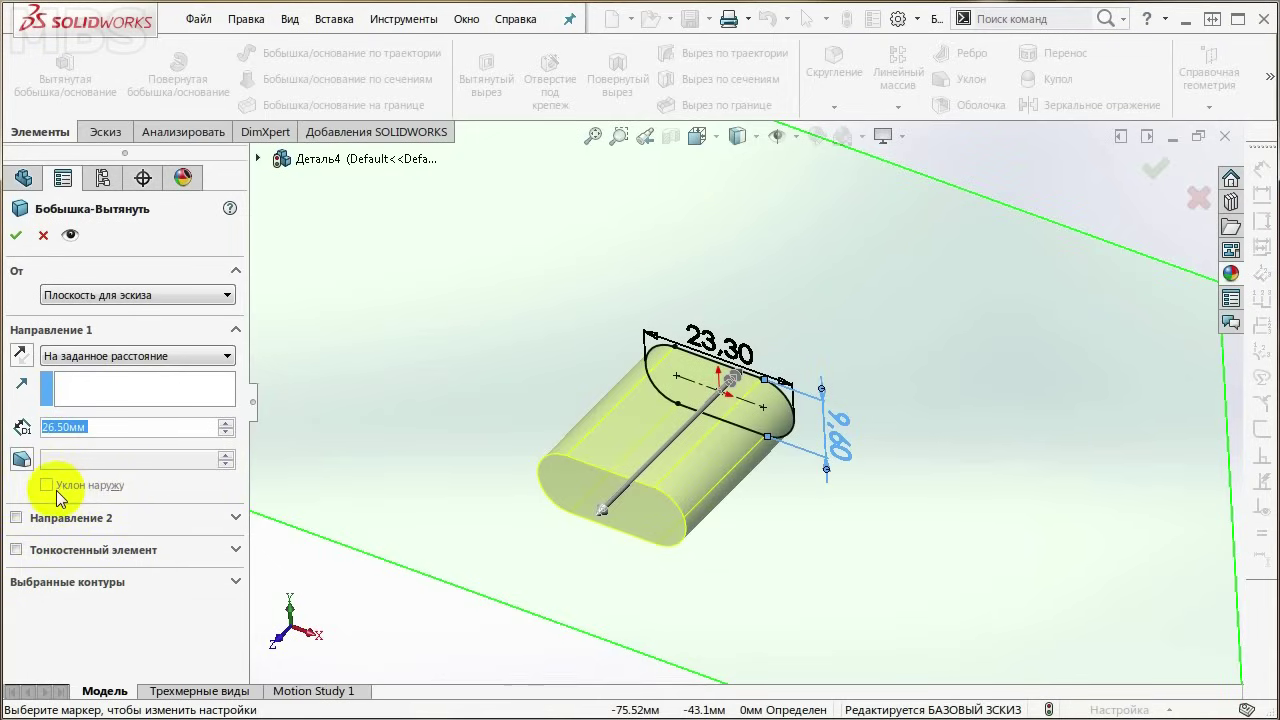
# Step: Try a draft angle then switch draft off, and add a 4.00 mm Direction 2
pyautogui.click(22, 459)
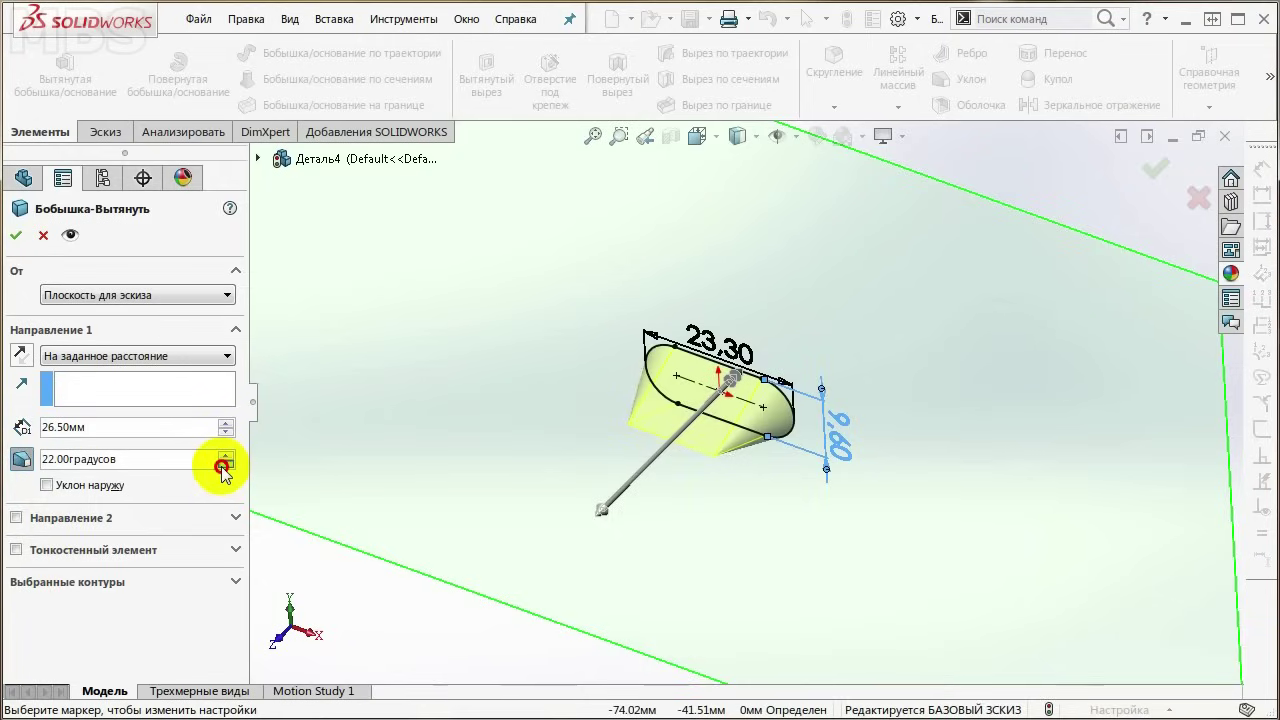
pyautogui.click(224, 464)
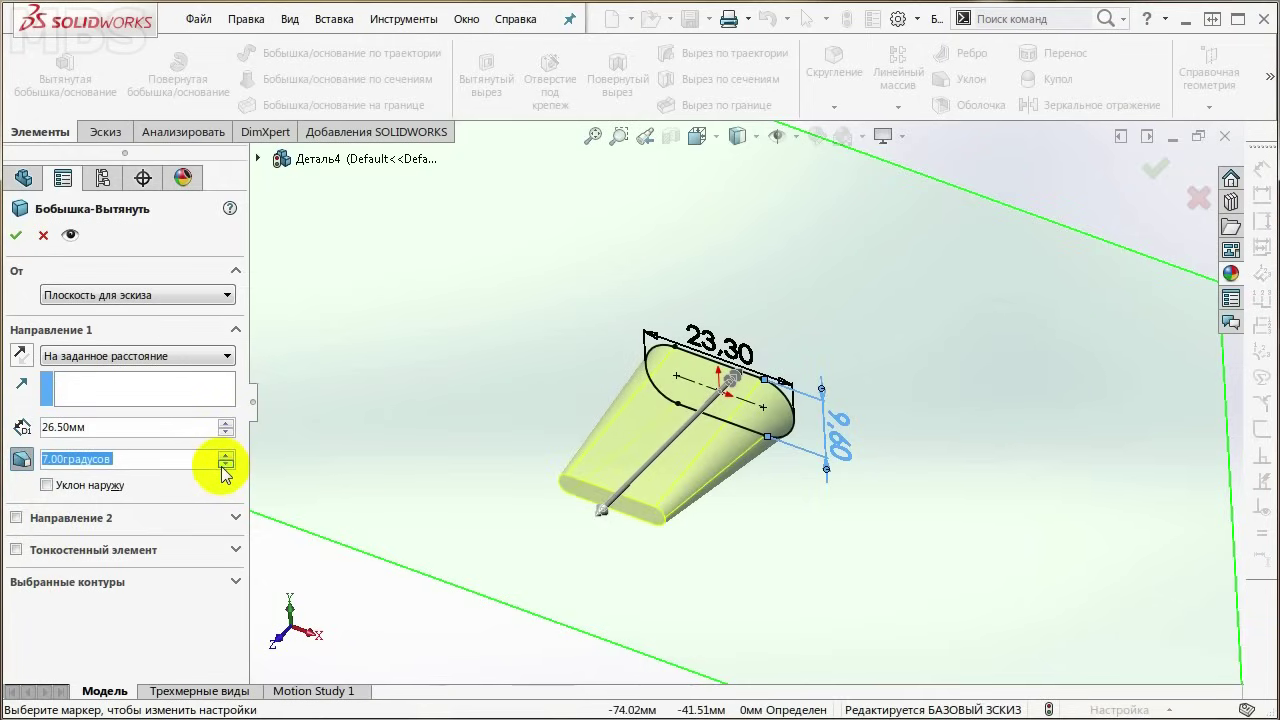
pyautogui.click(224, 466)
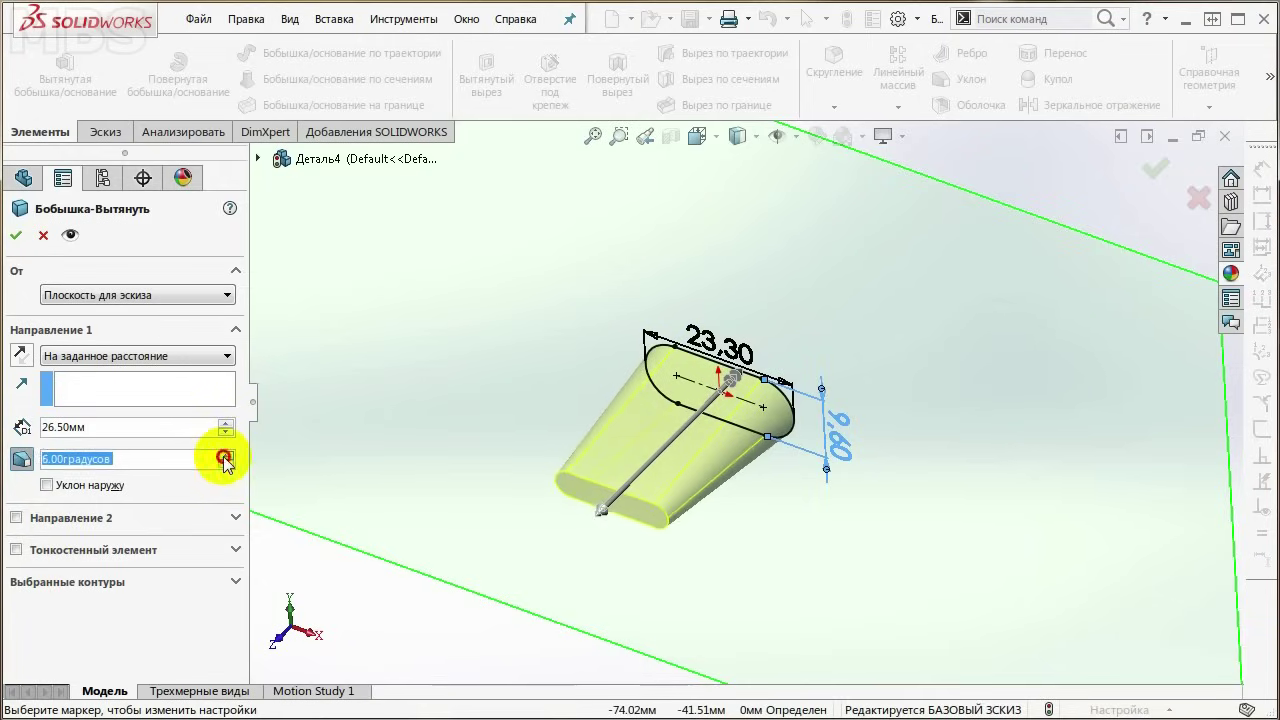
pyautogui.click(224, 456)
pyautogui.click(22, 459)
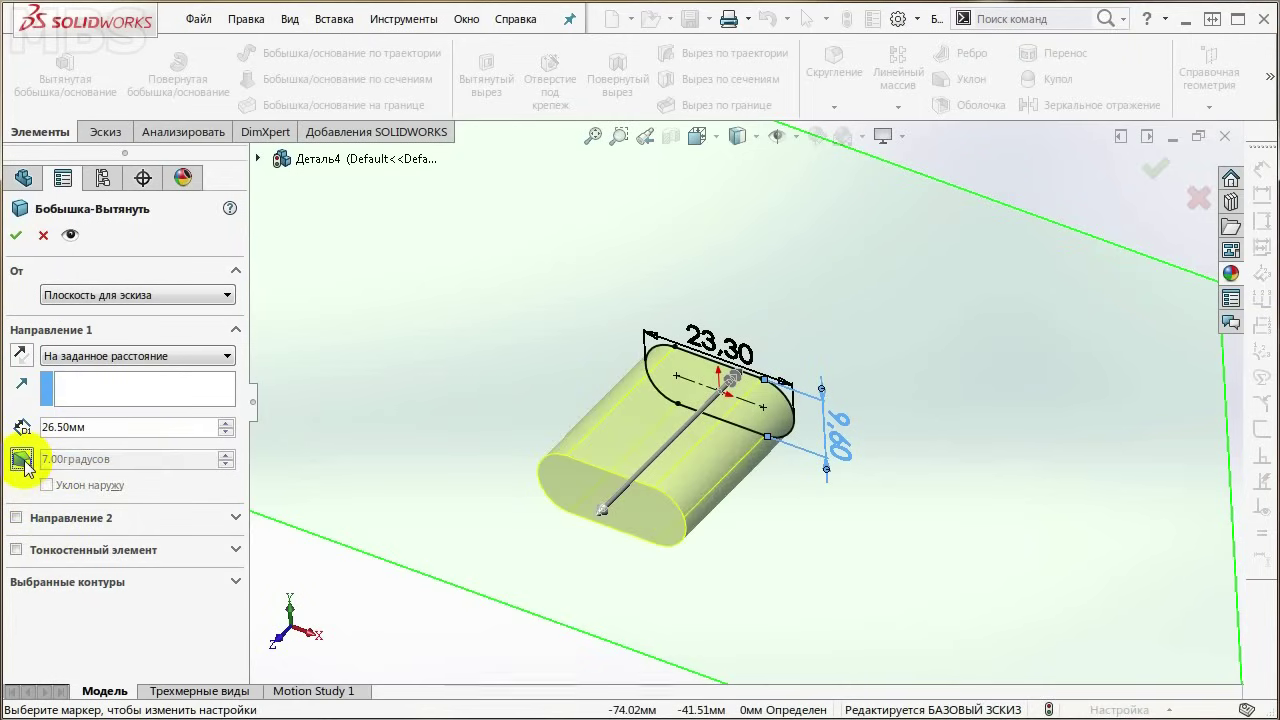
pyautogui.click(16, 518)
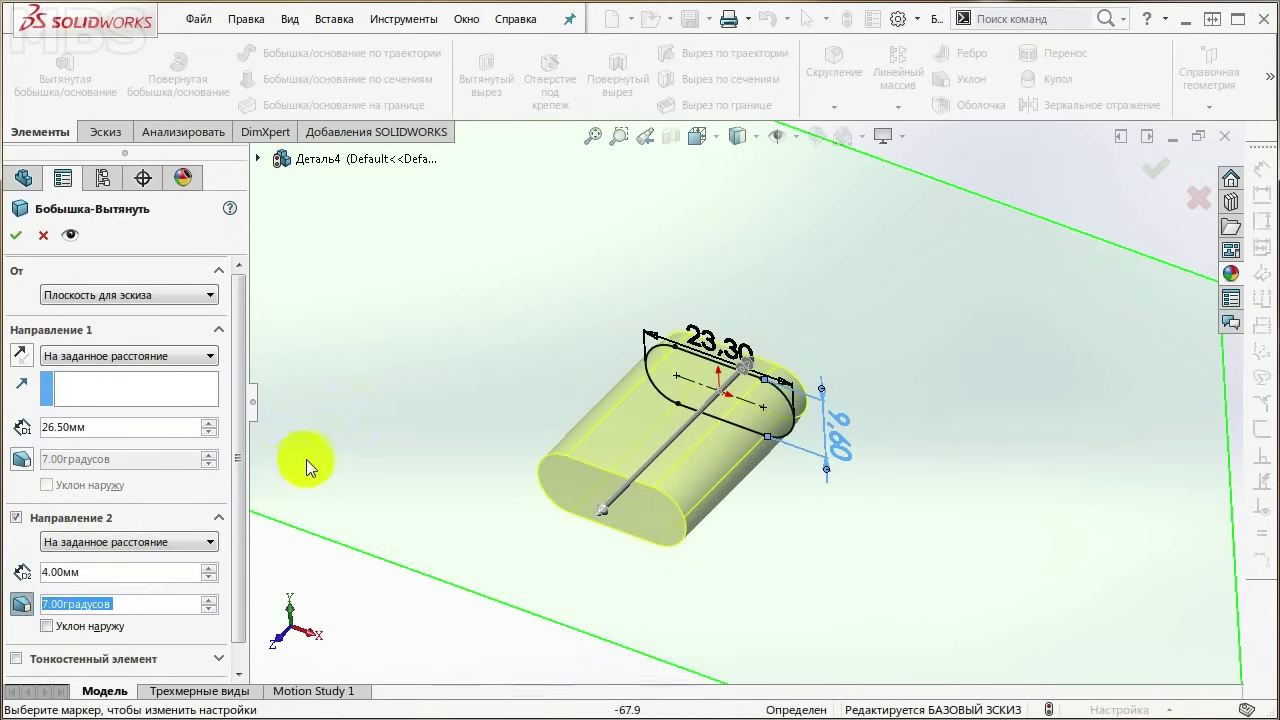
pyautogui.scroll(-2, 246, 520)
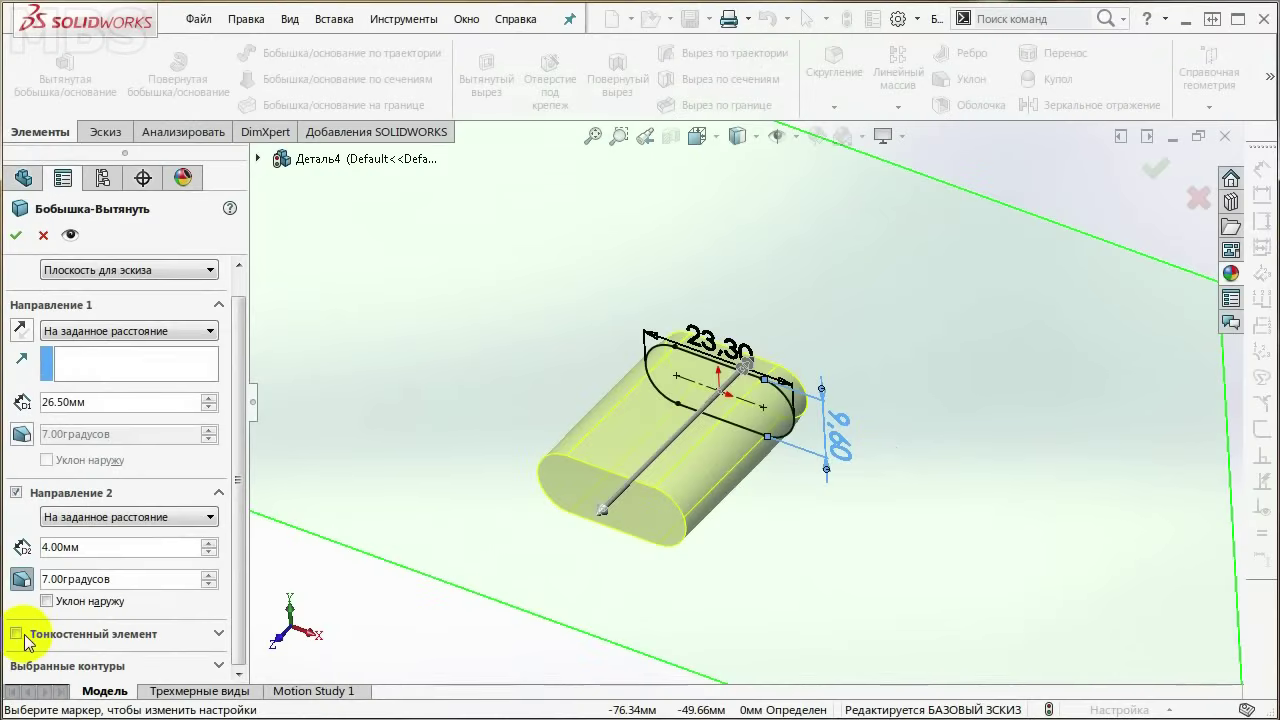
# Step: Make the extrusion a thin feature and orbit the part to inspect the shell
pyautogui.click(17, 634)
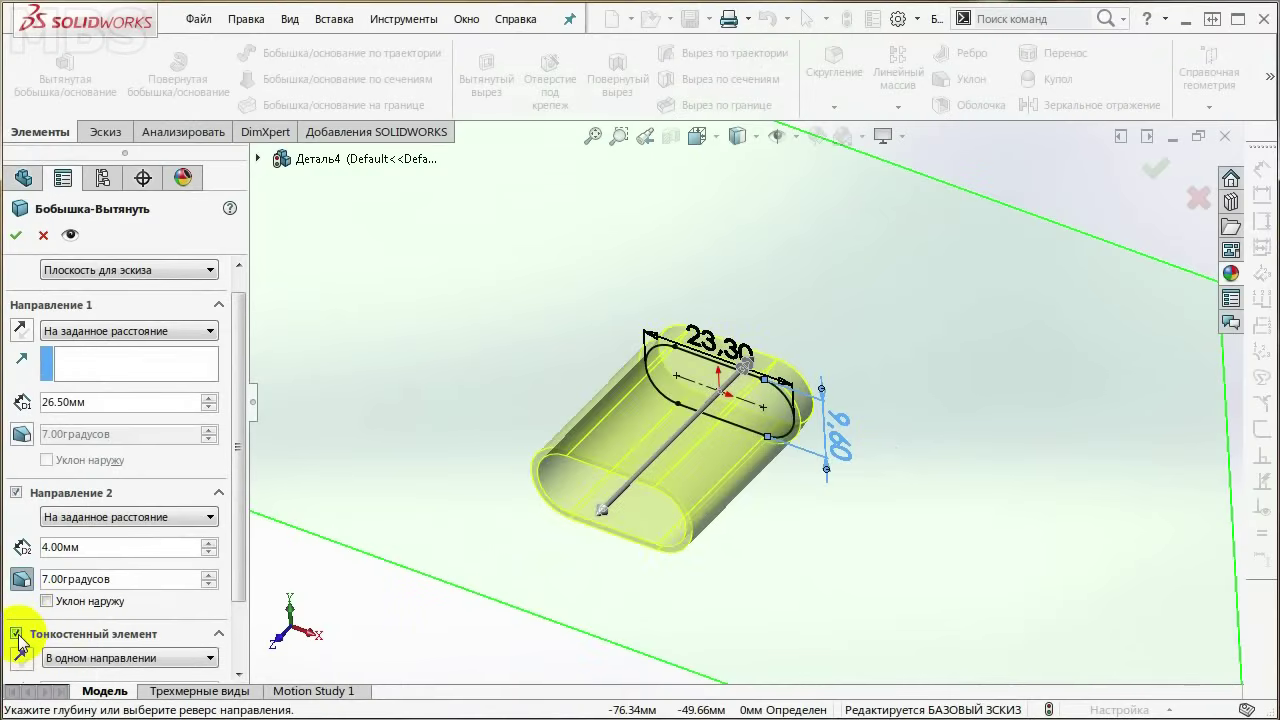
pyautogui.moveTo(722, 527); pyautogui.dragTo(700, 470, button='middle')
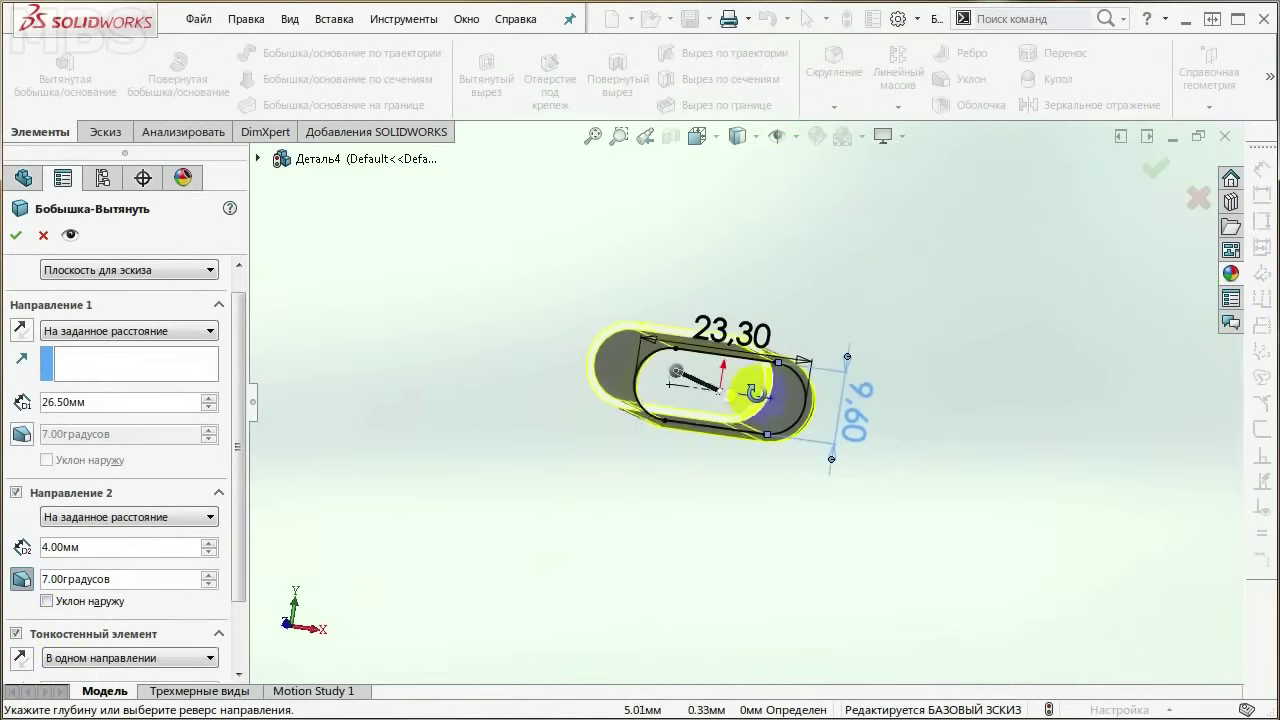
pyautogui.moveTo(771, 342)
pyautogui.mouseDown(button='middle')
pyautogui.moveTo(872, 402)
pyautogui.moveTo(871, 471)
pyautogui.moveTo(771, 409)
pyautogui.moveTo(706, 457)
pyautogui.moveTo(562, 394)
pyautogui.moveTo(717, 315)
pyautogui.moveTo(986, 280)
pyautogui.moveTo(1051, 374)
pyautogui.mouseUp(button='middle')
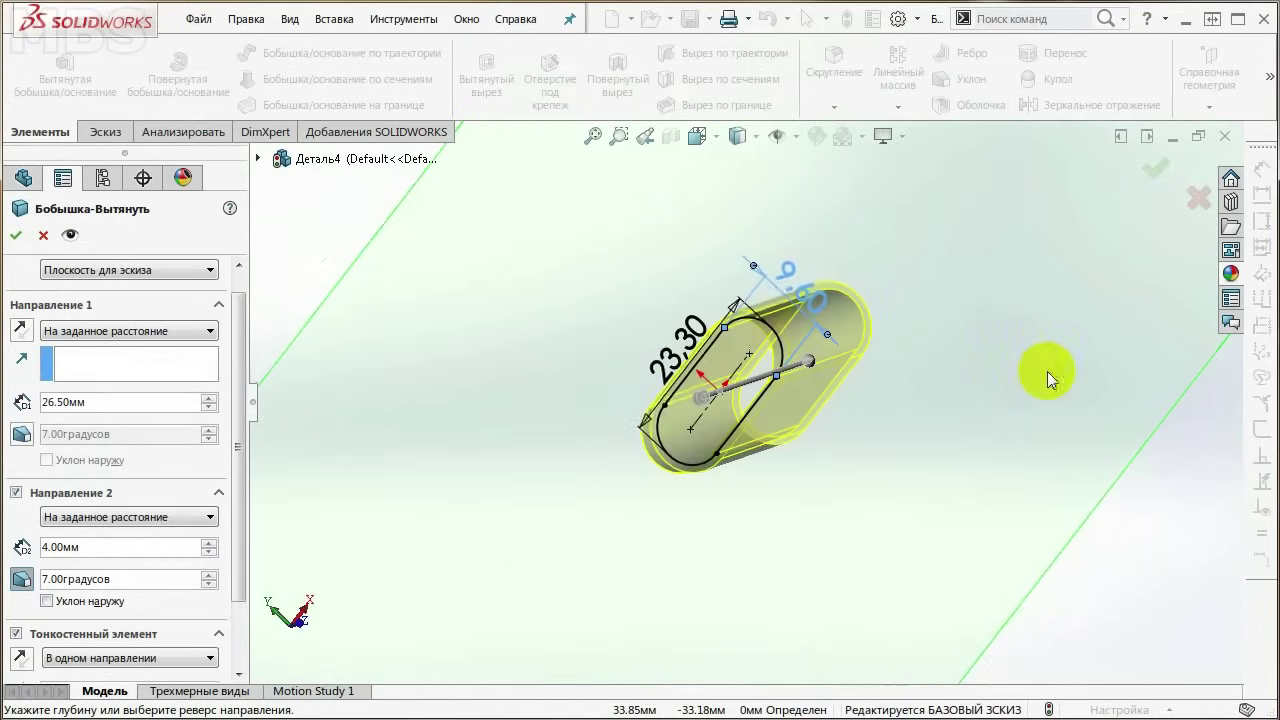
pyautogui.moveTo(632, 531)
pyautogui.mouseDown(button='middle')
pyautogui.moveTo(600, 486)
pyautogui.moveTo(580, 534)
pyautogui.mouseUp(button='middle')
pyautogui.moveTo(762, 410)
pyautogui.mouseDown(button='middle')
pyautogui.moveTo(778, 465)
pyautogui.moveTo(770, 420)
pyautogui.moveTo(800, 380)
pyautogui.moveTo(760, 420)
pyautogui.mouseUp(button='middle')
pyautogui.moveTo(397, 612)
pyautogui.mouseDown(button='middle')
pyautogui.moveTo(371, 520)
pyautogui.moveTo(809, 266)
pyautogui.moveTo(866, 349)
pyautogui.moveTo(880, 421)
pyautogui.mouseUp(button='middle')
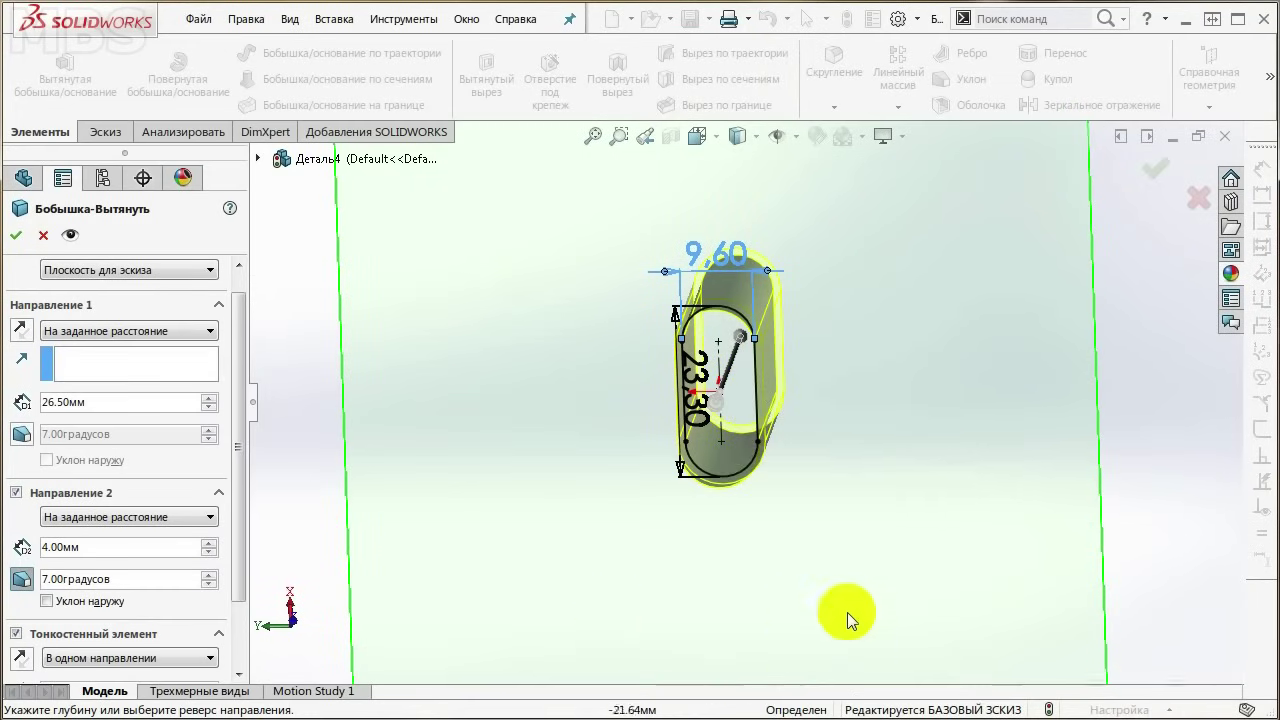
pyautogui.moveTo(809, 463)
pyautogui.keyDown('ctrl'); pyautogui.mouseDown(button='middle')
pyautogui.moveTo(669, 486)
pyautogui.moveTo(971, 374)
pyautogui.moveTo(818, 567)
pyautogui.moveTo(763, 386)
pyautogui.moveTo(874, 526)
pyautogui.moveTo(711, 409)
pyautogui.moveTo(824, 471)
pyautogui.moveTo(765, 494)
pyautogui.mouseUp(button='middle'); pyautogui.keyUp('ctrl')
pyautogui.scroll(-3, 714, 412)
pyautogui.scroll(-2, 714, 412)
pyautogui.scroll(2, 716, 412)
pyautogui.scroll(-1, 718, 412)
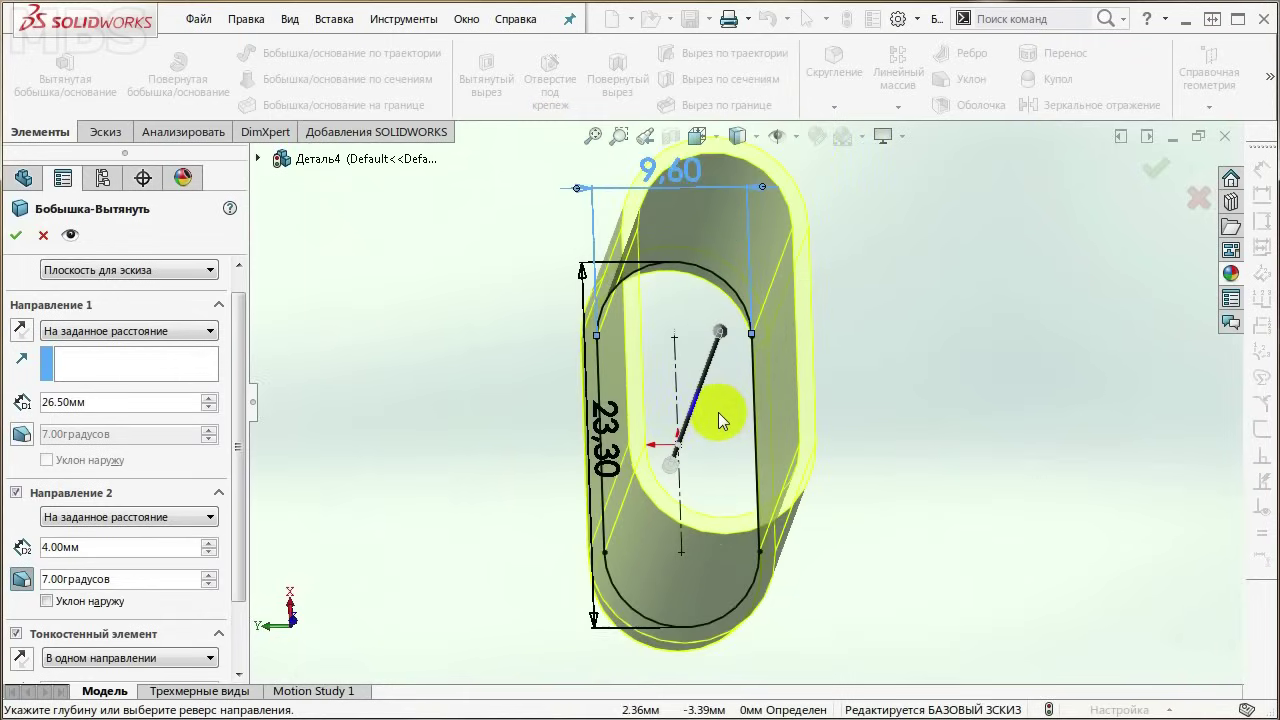
pyautogui.scroll(1, 764, 418)
pyautogui.moveTo(833, 401)
pyautogui.mouseDown(button='middle')
pyautogui.moveTo(843, 437)
pyautogui.moveTo(814, 437)
pyautogui.mouseUp(button='middle')
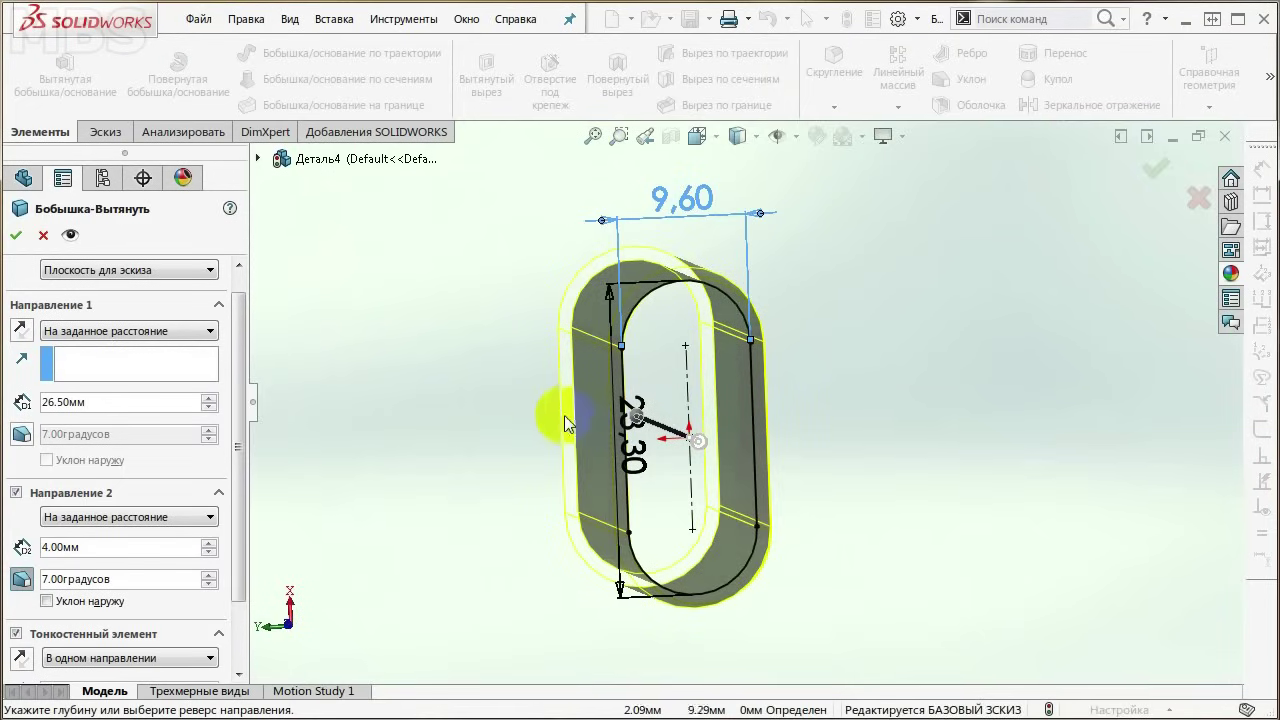
# Step: Set the thin-wall thickness to 2.50 mm, keeping the wall on its original side
pyautogui.click(242, 545)
pyautogui.moveTo(242, 545); pyautogui.dragTo(243, 600)
pyautogui.click(70, 605)
pyautogui.write('2.')
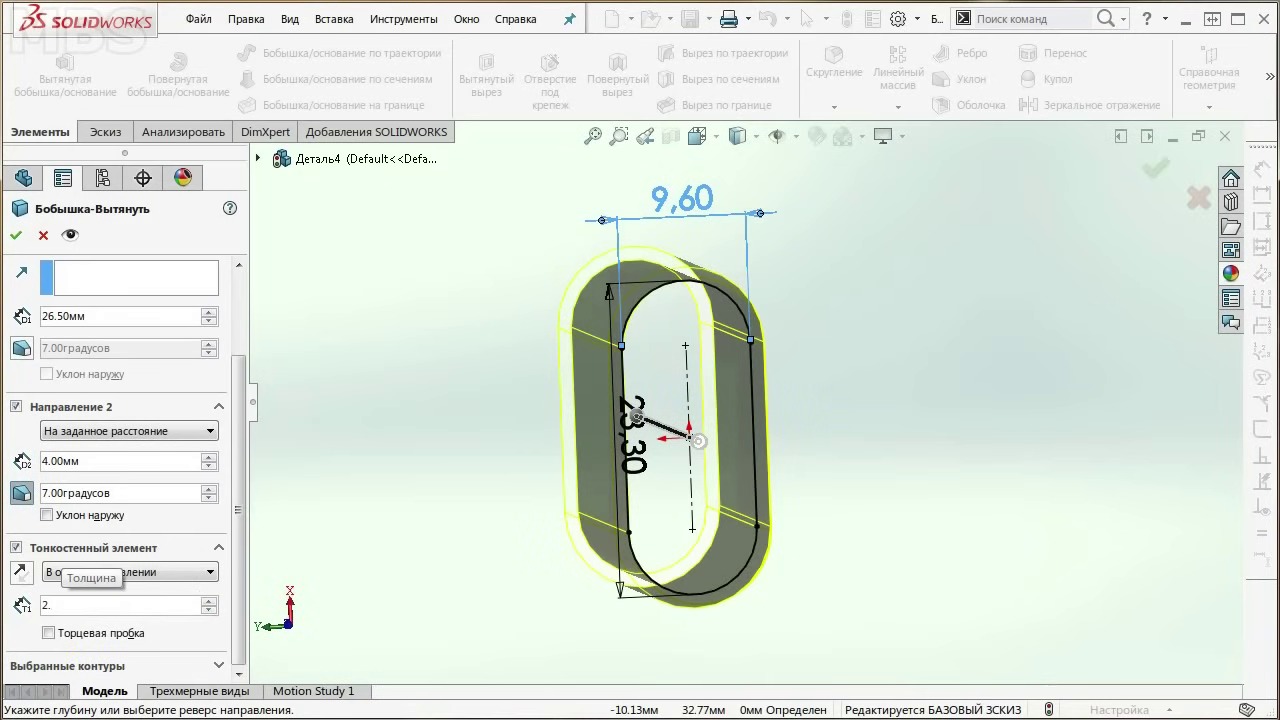
pyautogui.write('5')
pyautogui.press('Return')
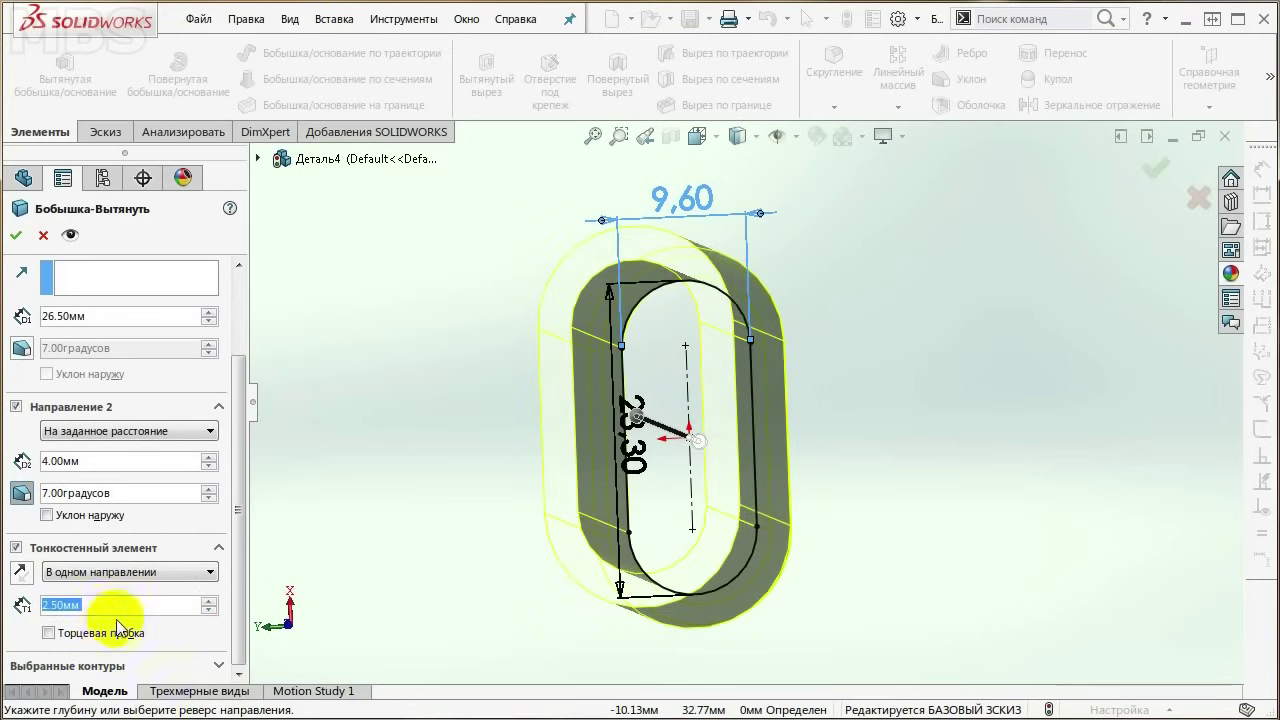
pyautogui.click(21, 573)
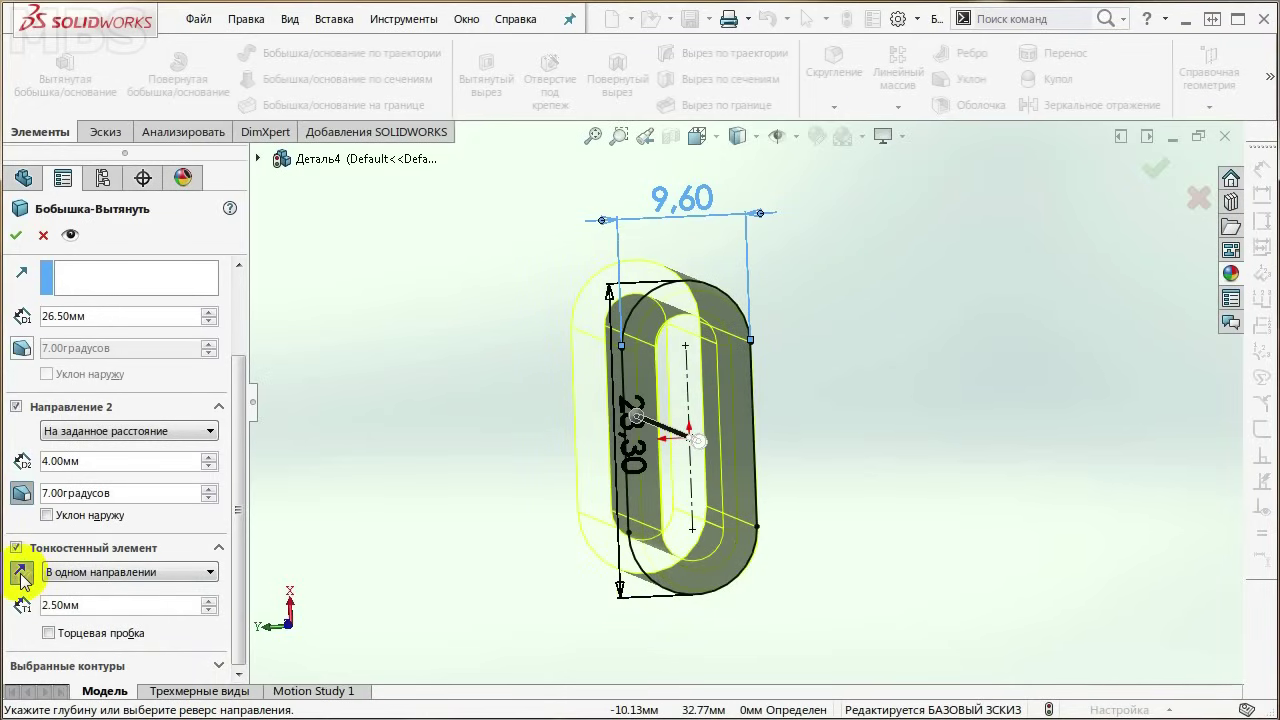
pyautogui.click(21, 574)
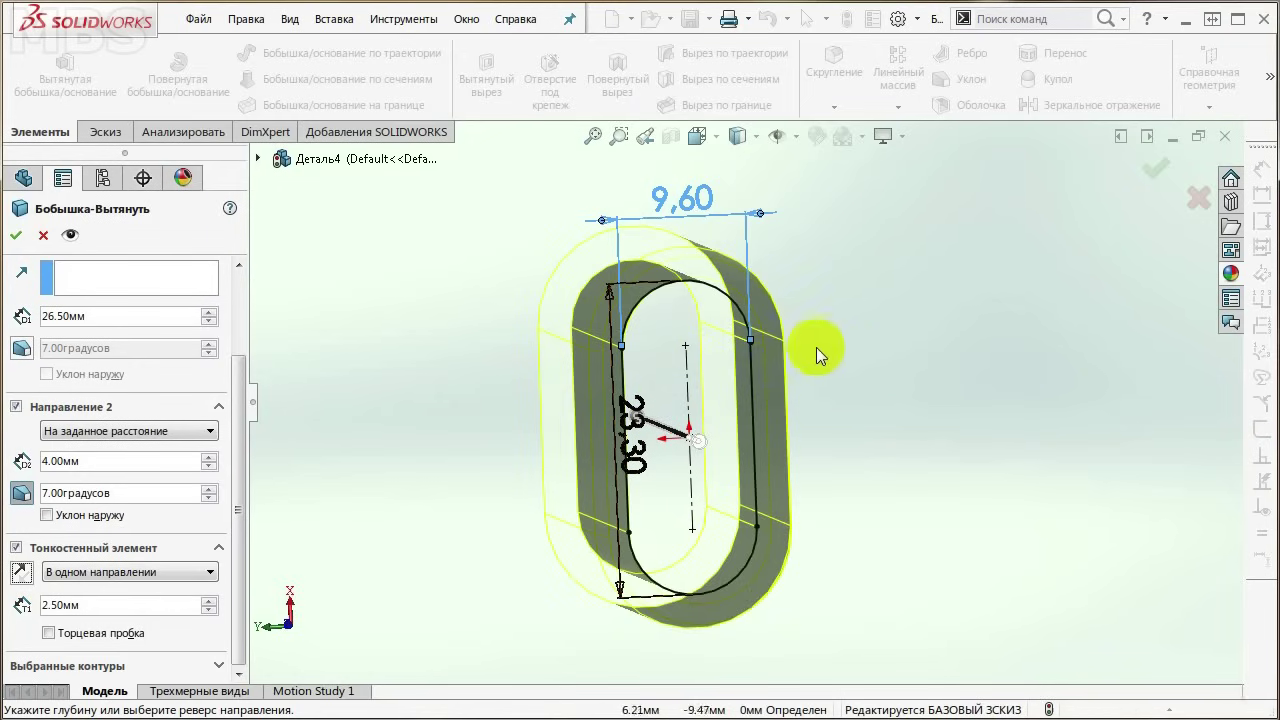
pyautogui.moveTo(783, 437)
pyautogui.mouseDown(button='middle')
pyautogui.moveTo(778, 400)
pyautogui.moveTo(866, 366)
pyautogui.moveTo(586, 457)
pyautogui.moveTo(586, 480)
pyautogui.moveTo(831, 386)
pyautogui.moveTo(828, 365)
pyautogui.moveTo(806, 434)
pyautogui.moveTo(766, 434)
pyautogui.moveTo(805, 415)
pyautogui.mouseUp(button='middle')
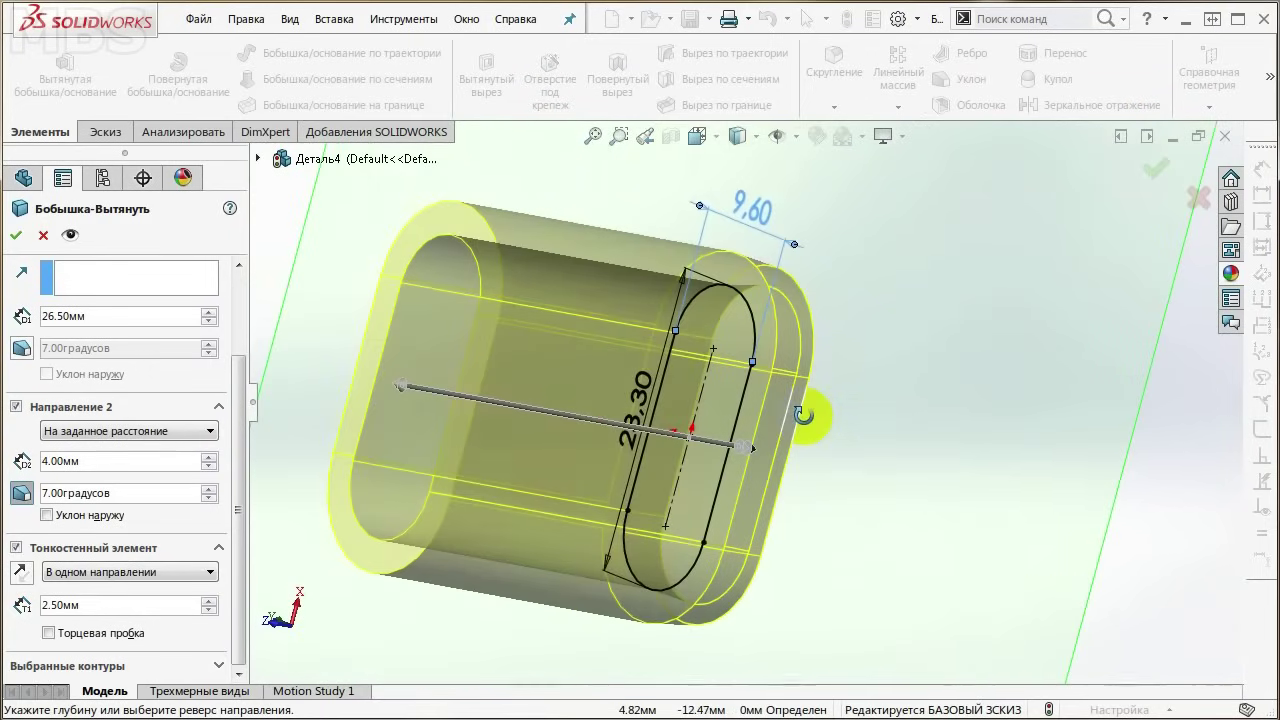
# Step: Leave the Direction 2 draft switched off after toggling it to compare
pyautogui.click(240, 545)
pyautogui.click(22, 493)
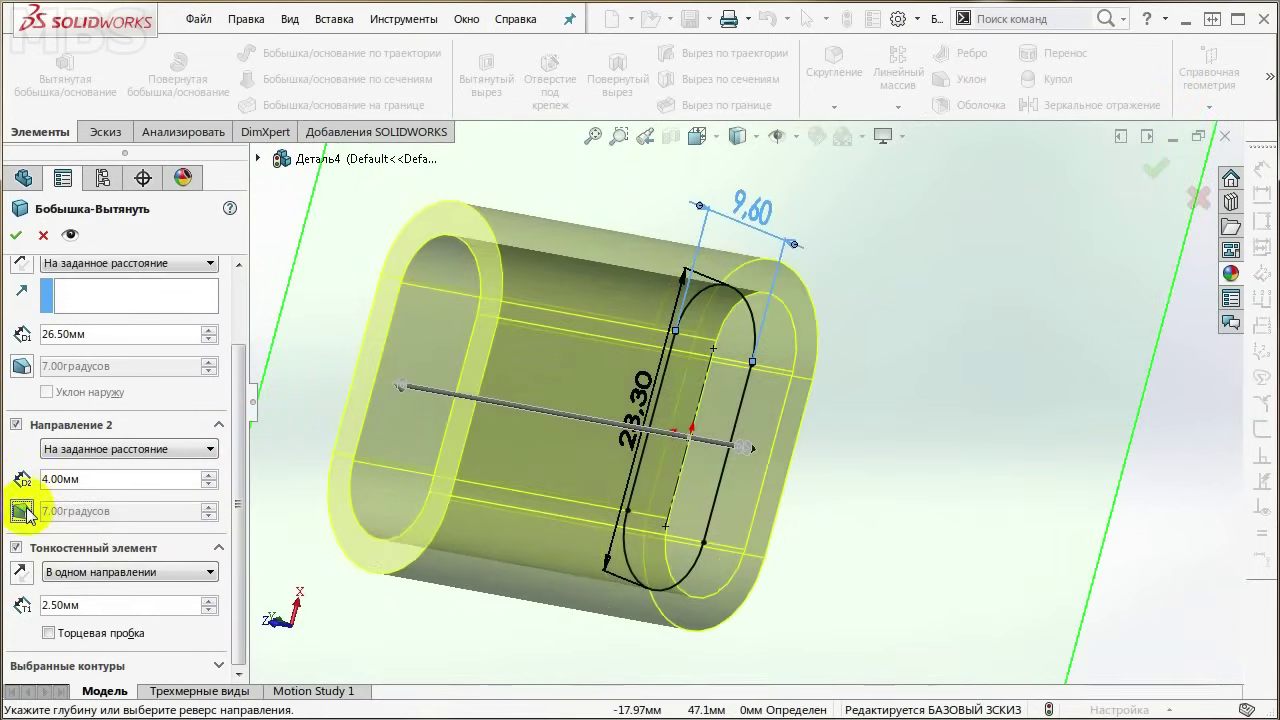
pyautogui.click(20, 513)
pyautogui.click(20, 514)
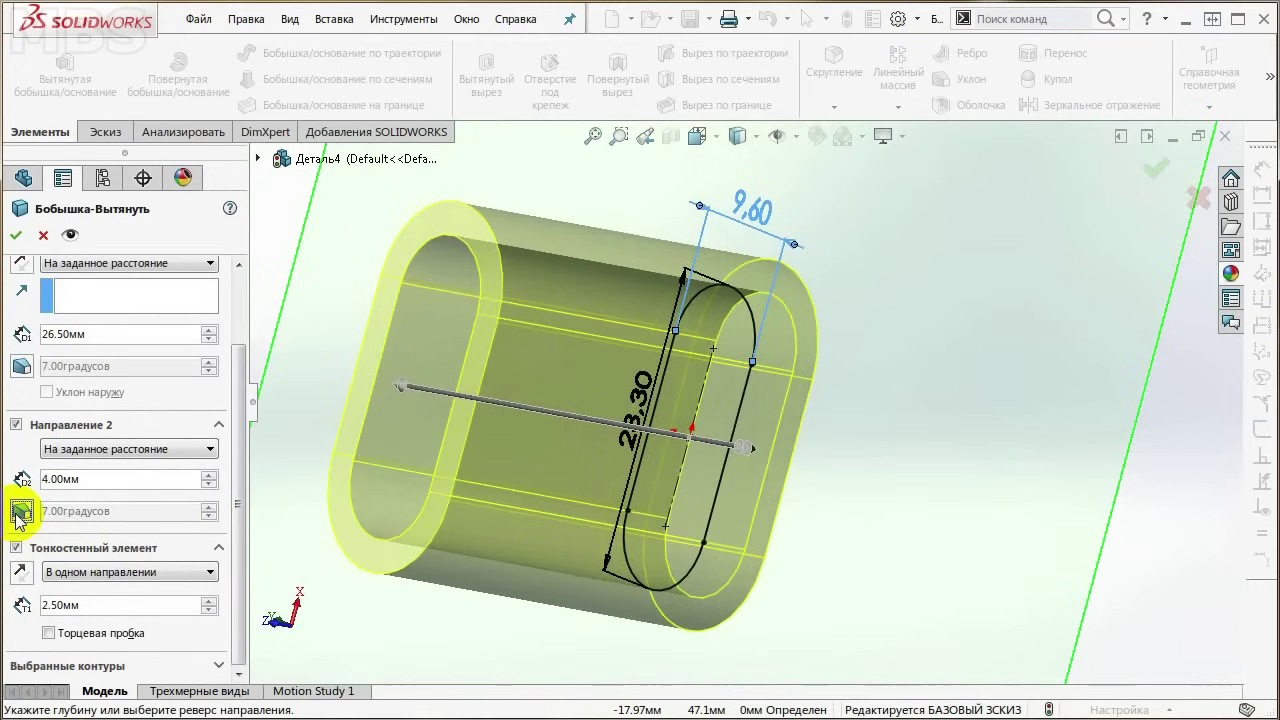
pyautogui.click(21, 512)
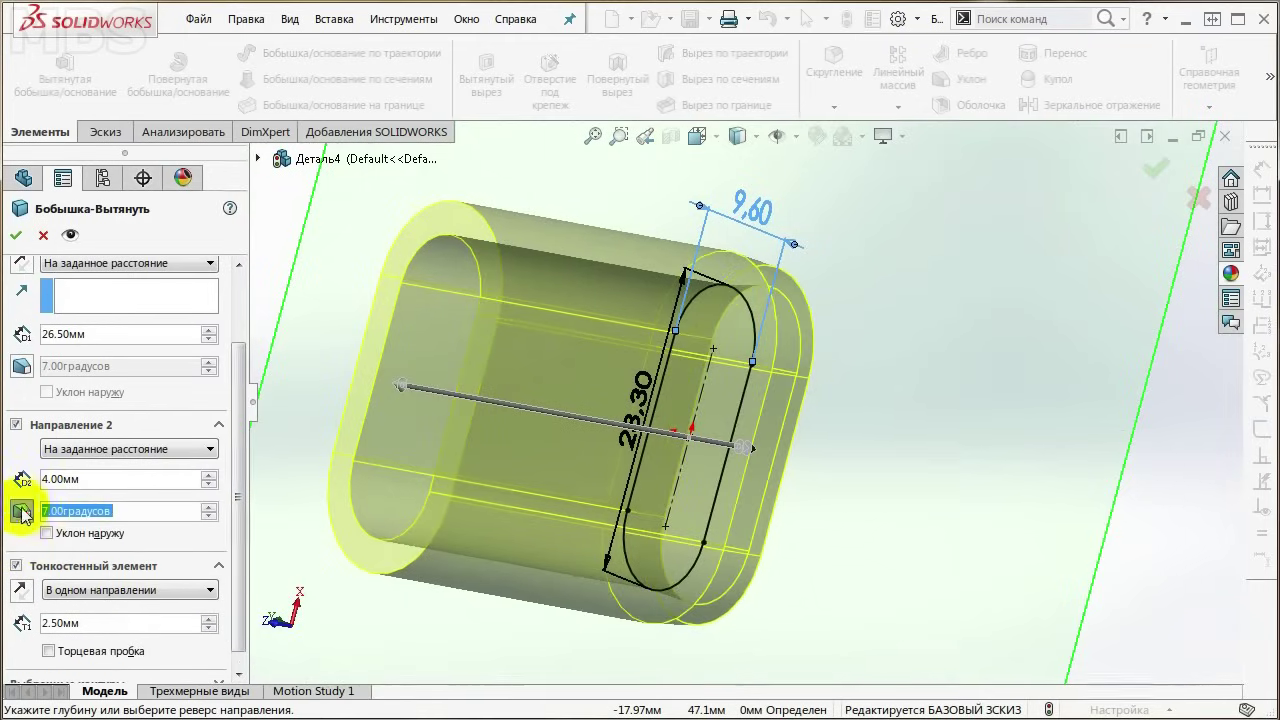
pyautogui.click(21, 512)
# Step: Remove Direction 2 and accept the one-way 26.50 mm thin extrusion, Вытянуть-Тонкостенный1
pyautogui.moveTo(723, 493); pyautogui.dragTo(560, 470, button='middle')
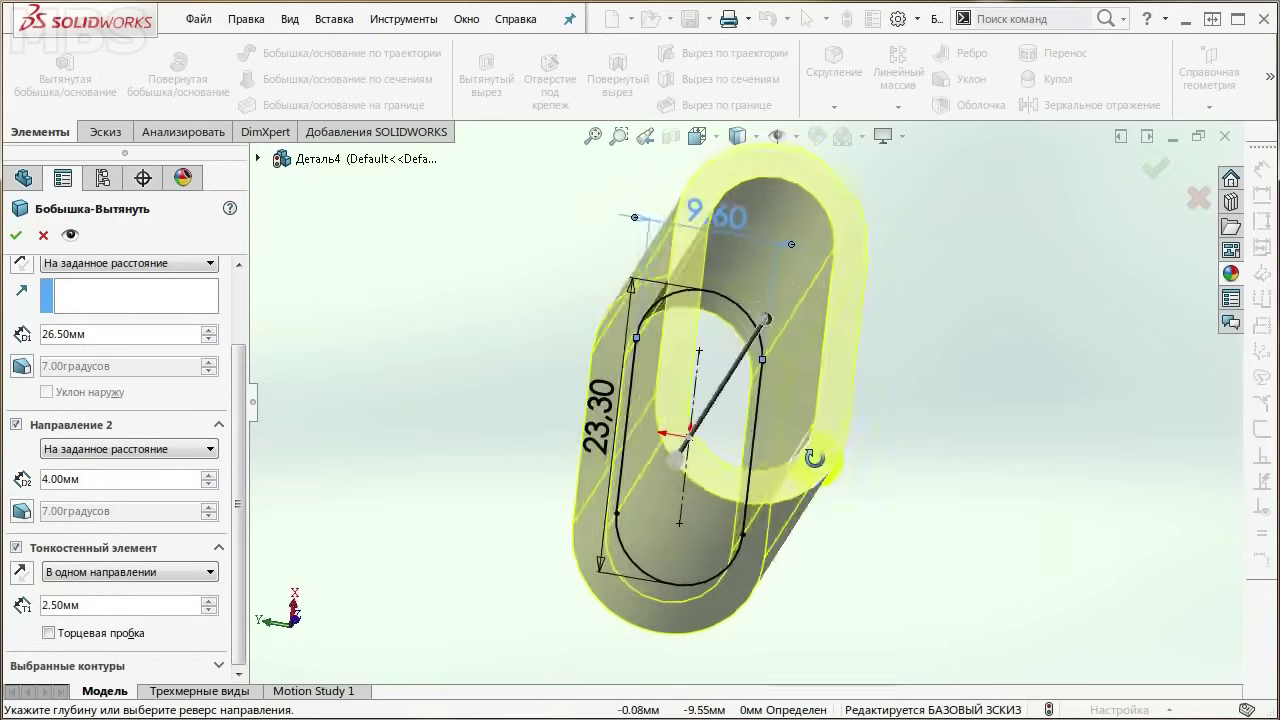
pyautogui.scroll(3, 15, 523)
pyautogui.click(16, 518)
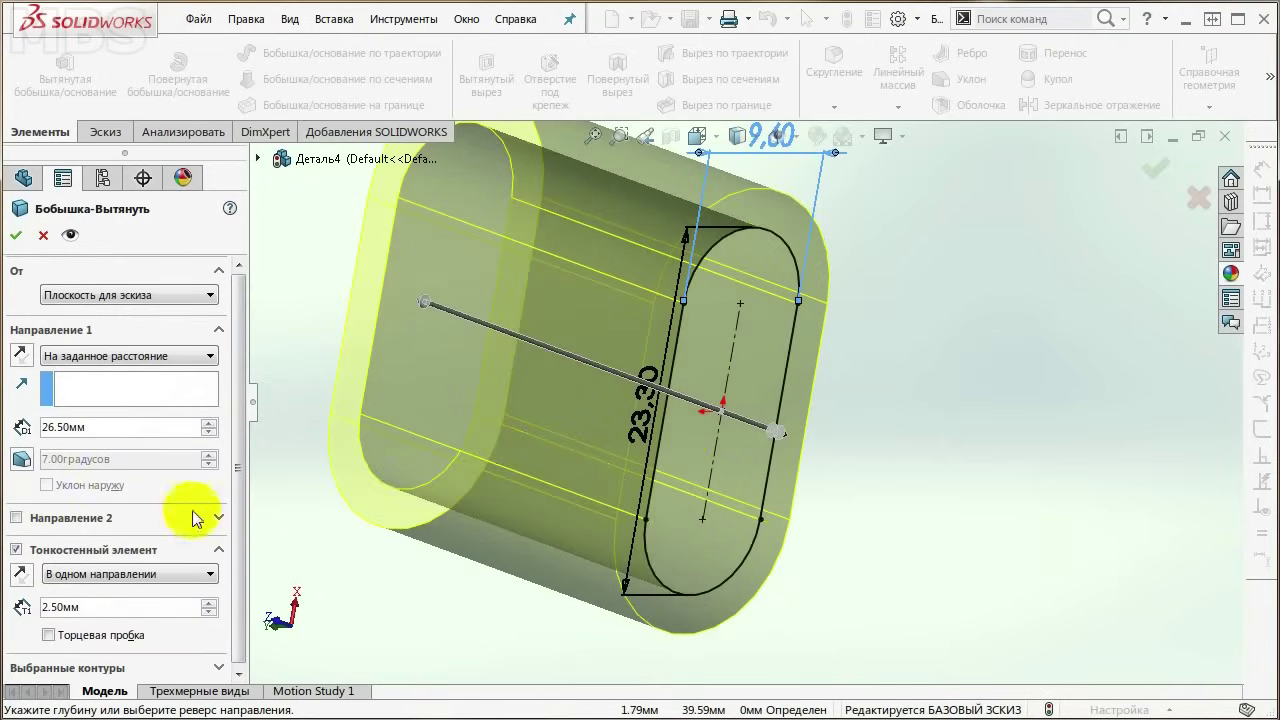
pyautogui.moveTo(528, 437)
pyautogui.mouseDown(button='middle')
pyautogui.moveTo(498, 481)
pyautogui.moveTo(580, 457)
pyautogui.moveTo(431, 427)
pyautogui.mouseUp(button='middle')
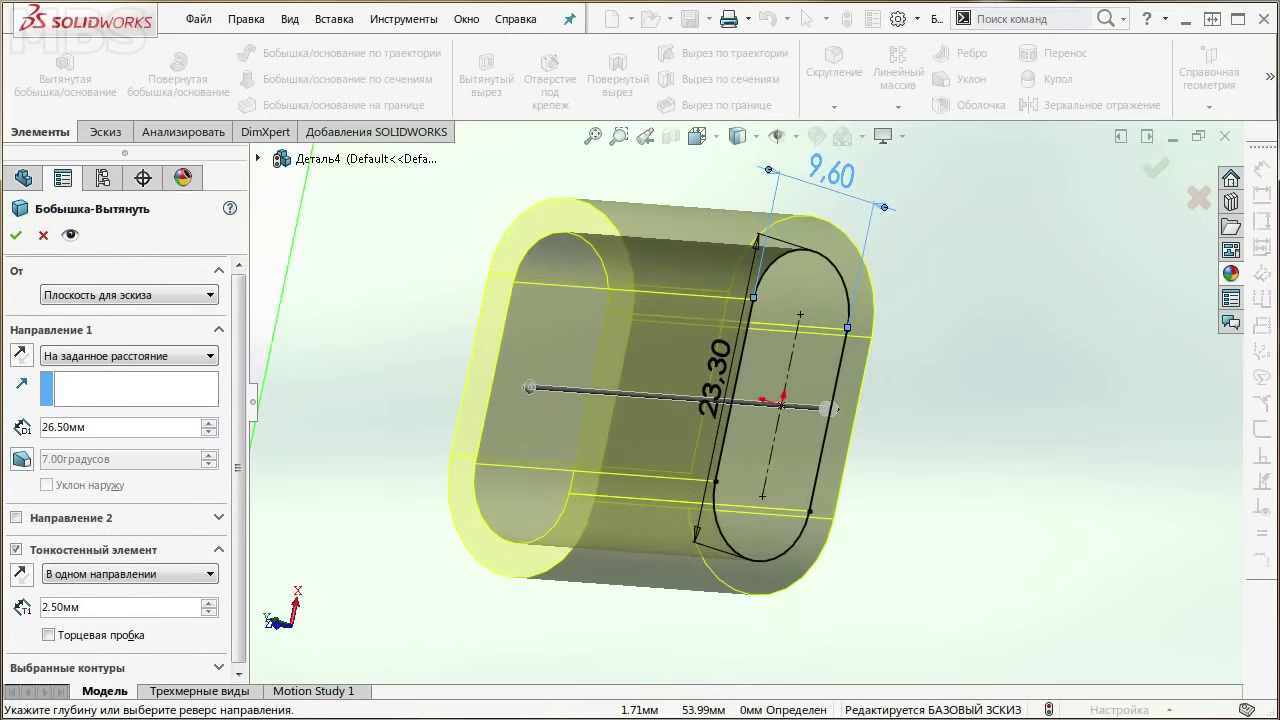
pyautogui.click(16, 237)
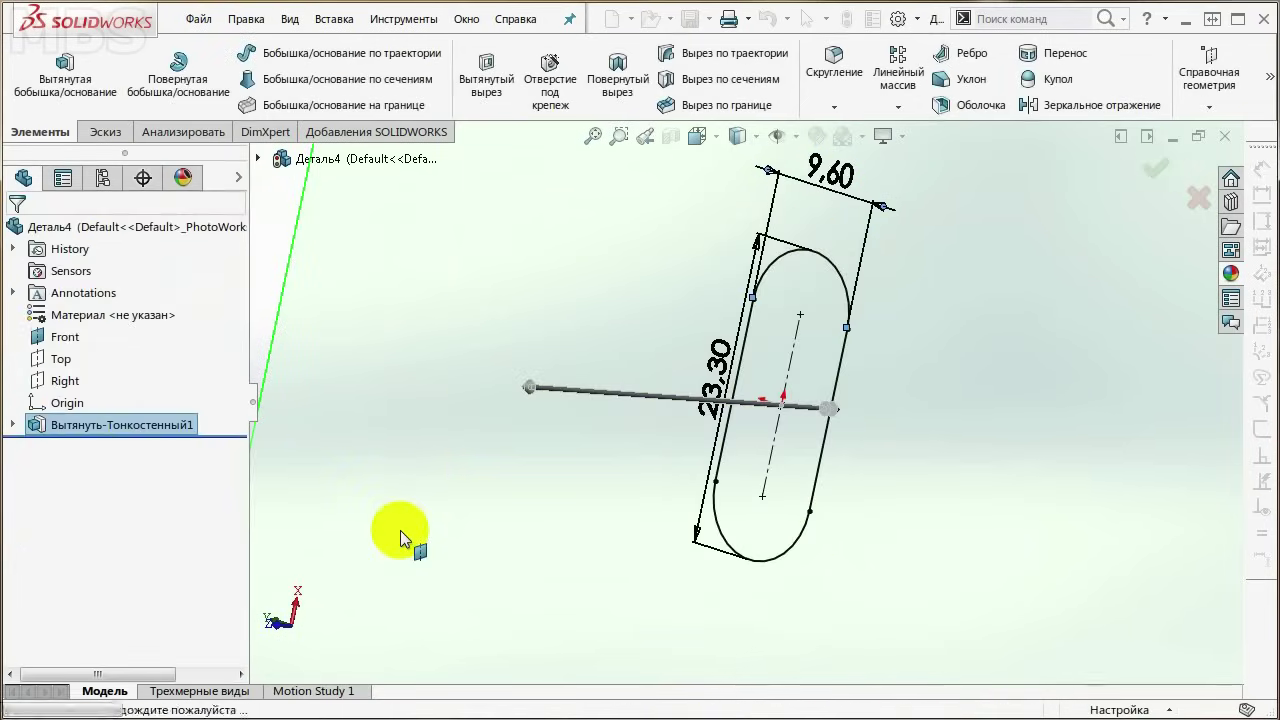
pyautogui.moveTo(766, 623)
pyautogui.mouseDown(button='middle')
pyautogui.moveTo(838, 540)
pyautogui.moveTo(757, 534)
pyautogui.mouseUp(button='middle')
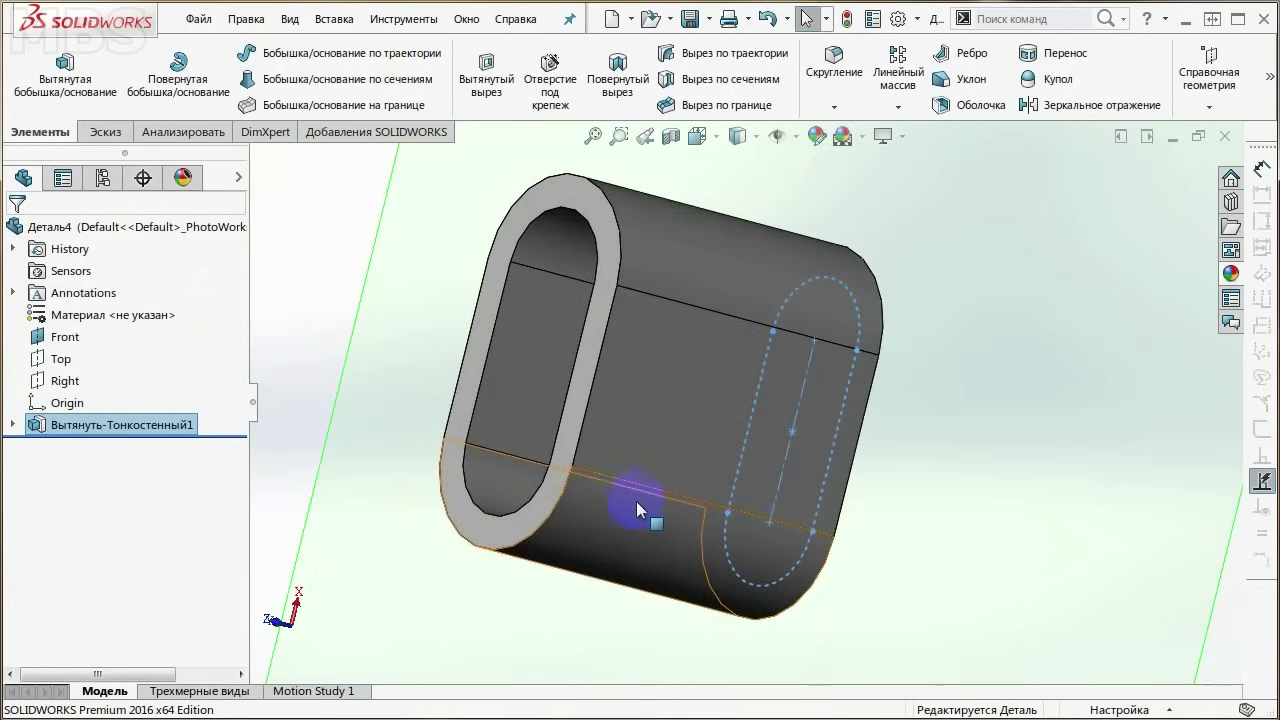
pyautogui.scroll(-3, 640, 514)
pyautogui.scroll(4, 629, 486)
pyautogui.moveTo(634, 471)
pyautogui.mouseDown(button='middle')
pyautogui.moveTo(650, 457)
pyautogui.moveTo(706, 470)
pyautogui.moveTo(613, 381)
pyautogui.moveTo(569, 366)
pyautogui.mouseUp(button='middle')
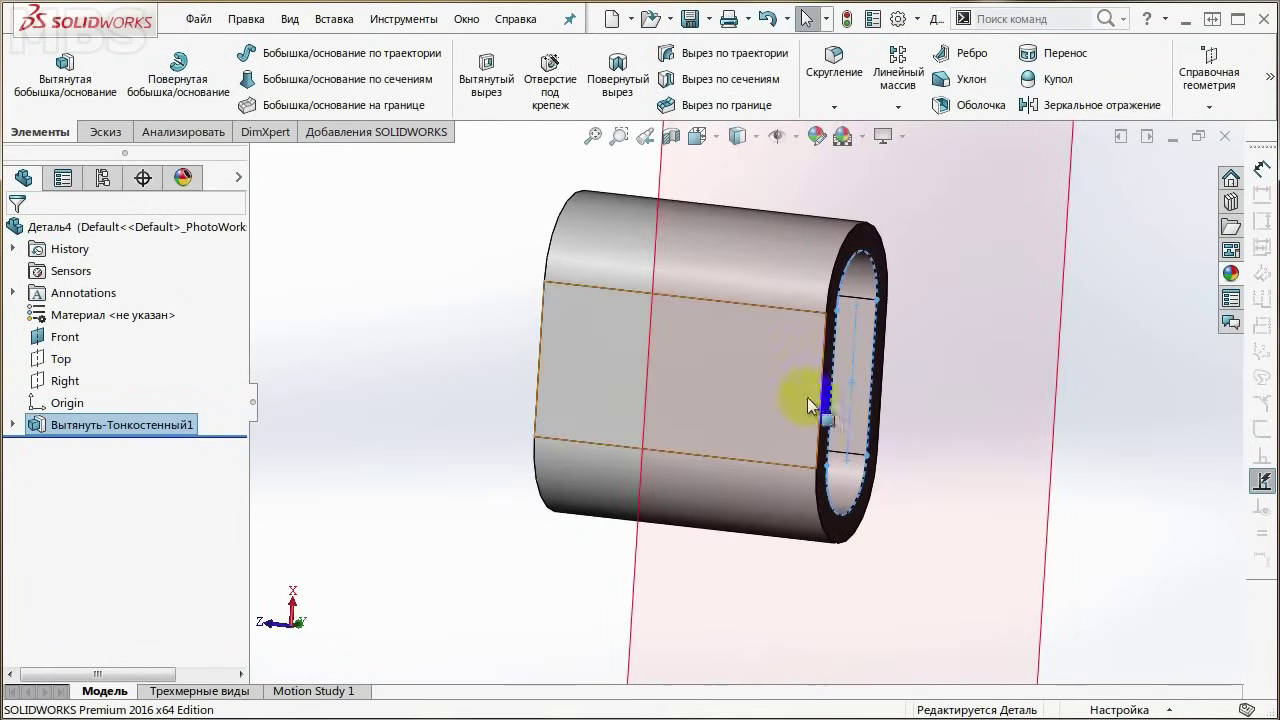
pyautogui.moveTo(821, 405)
pyautogui.mouseDown(button='middle')
pyautogui.moveTo(700, 373)
pyautogui.moveTo(694, 385)
pyautogui.moveTo(694, 374)
pyautogui.mouseUp(button='middle')
pyautogui.click(680, 240)
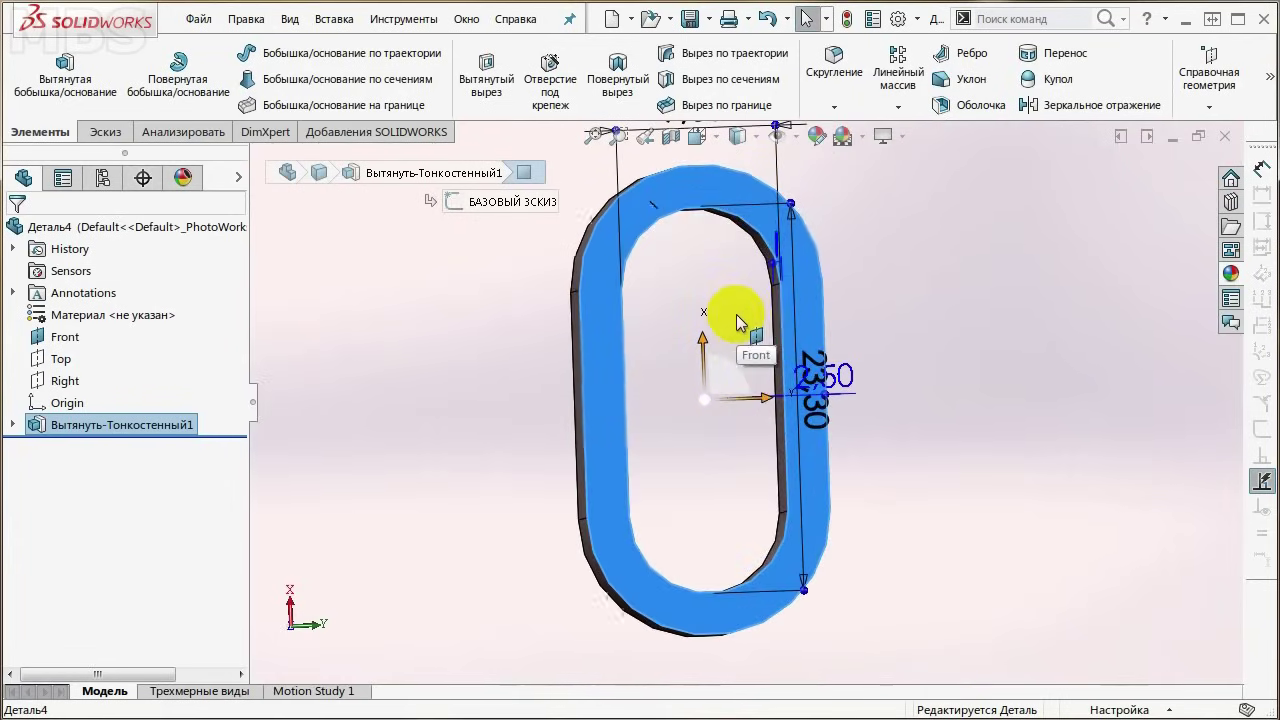
pyautogui.scroll(-1, 743, 318)
pyautogui.click(814, 343)
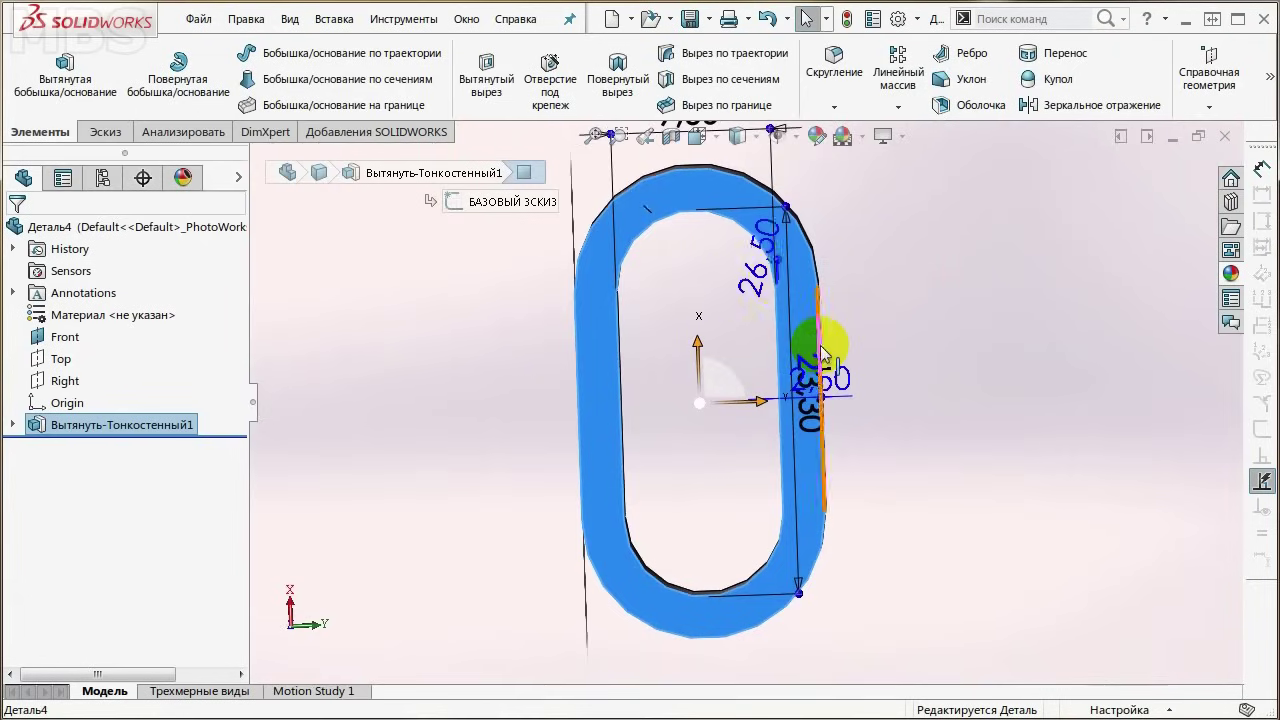
pyautogui.click(68, 425)
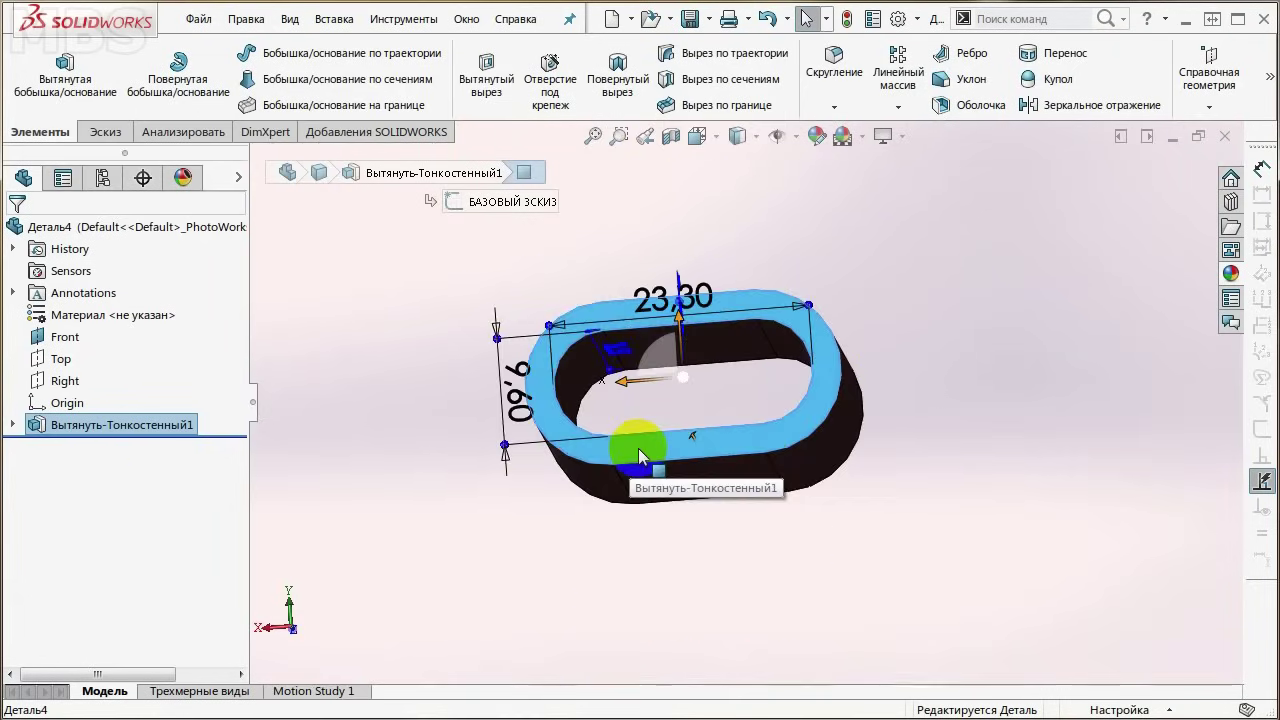
# Step: Open a new sketch on the ring's end face and rename it ПРОБКА in the tree
pyautogui.rightClick(640, 456)
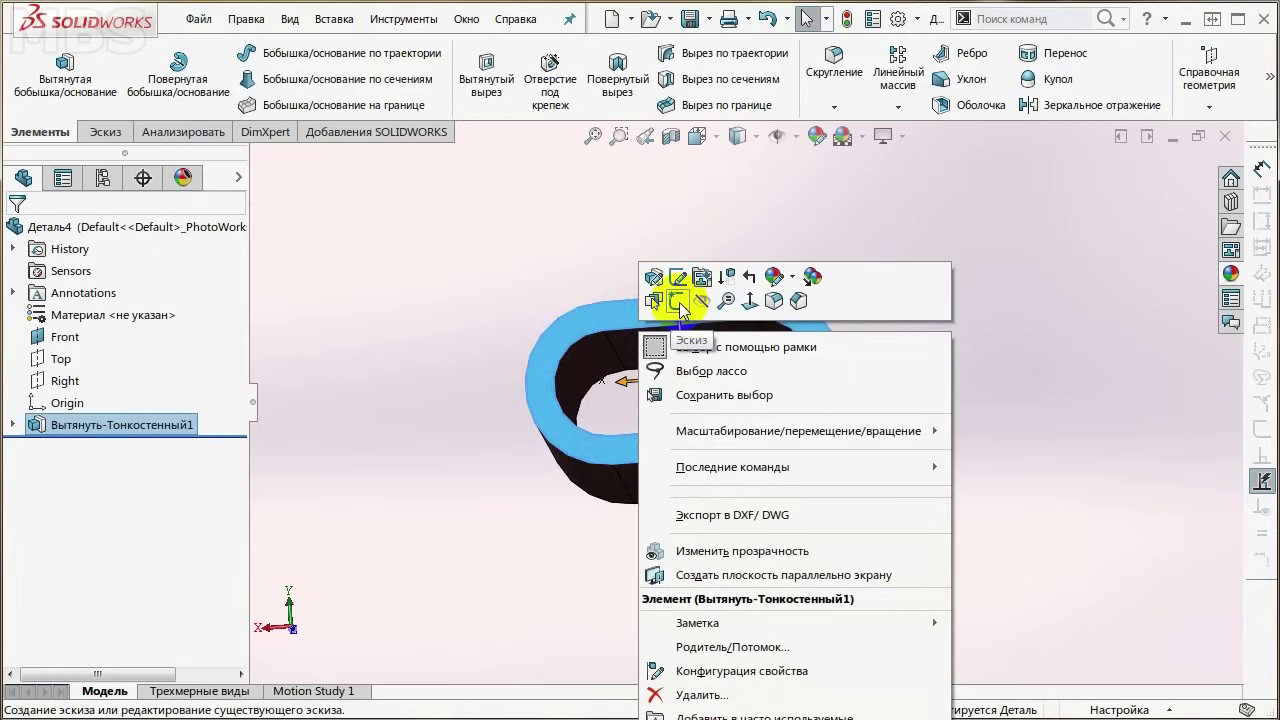
pyautogui.click(679, 302)
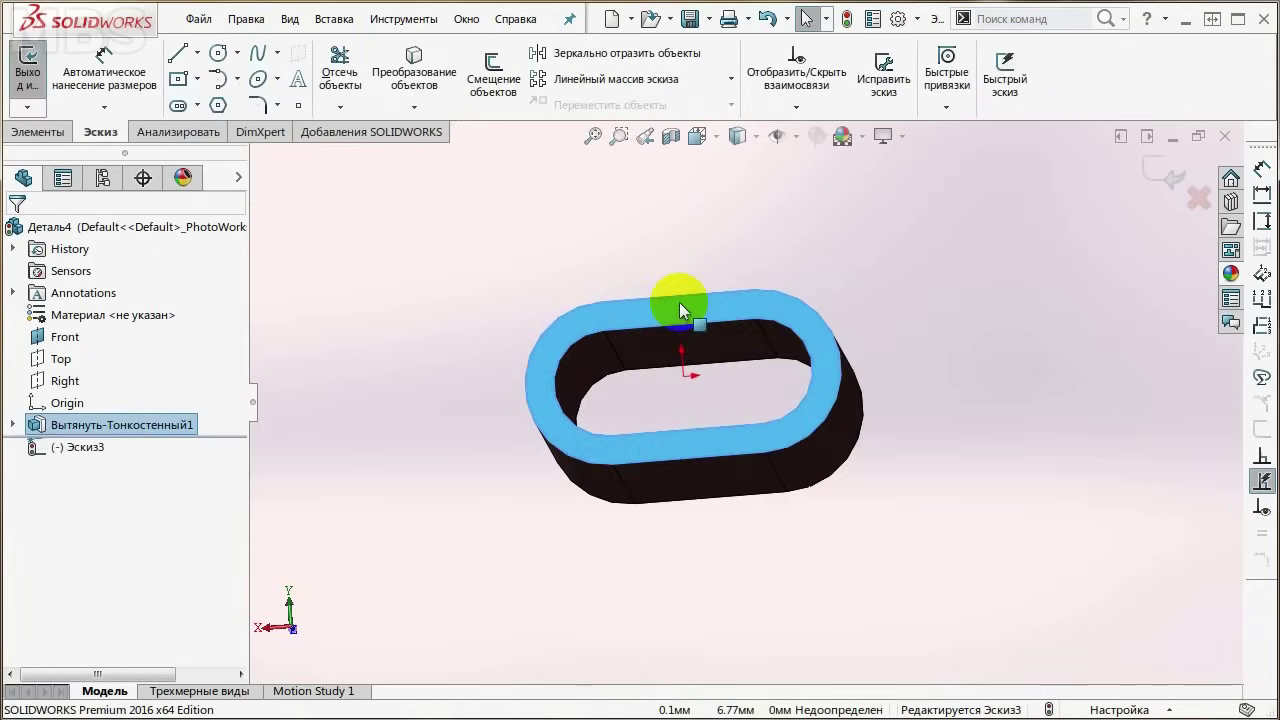
pyautogui.click(89, 452)
pyautogui.click(89, 452)
pyautogui.write('G')
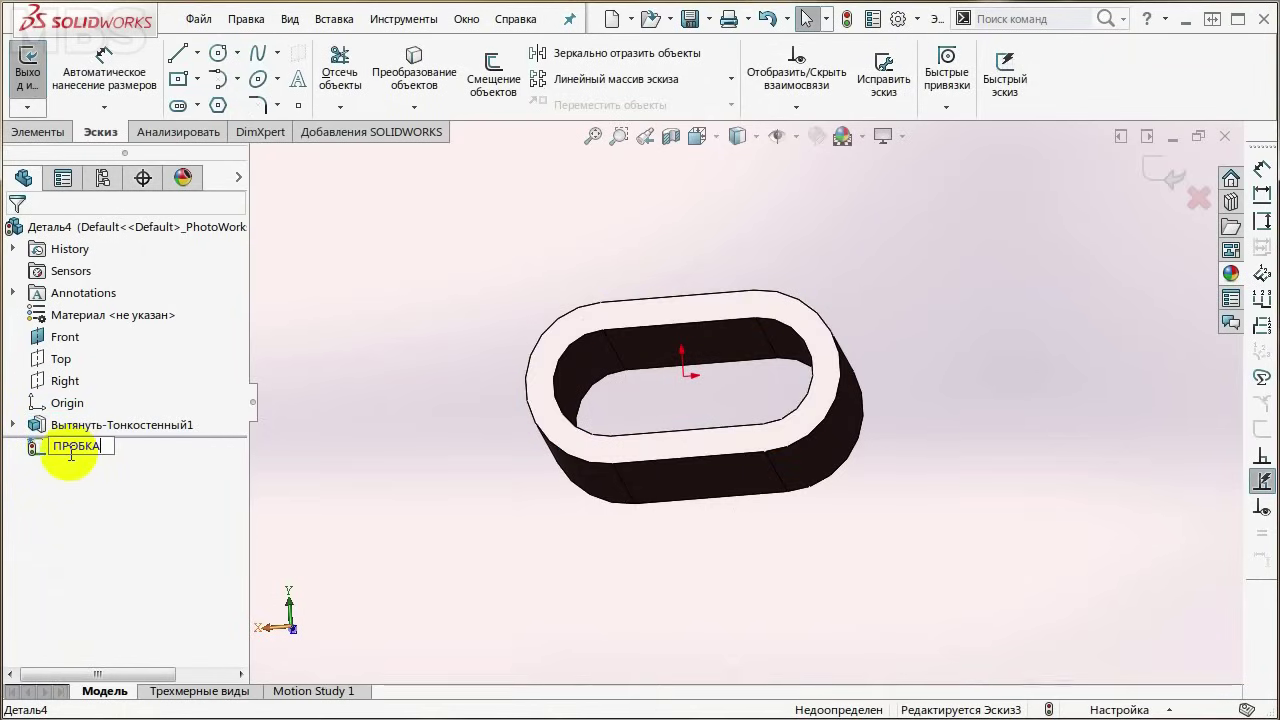
pyautogui.moveTo(786, 371); pyautogui.dragTo(637, 411, button='middle')
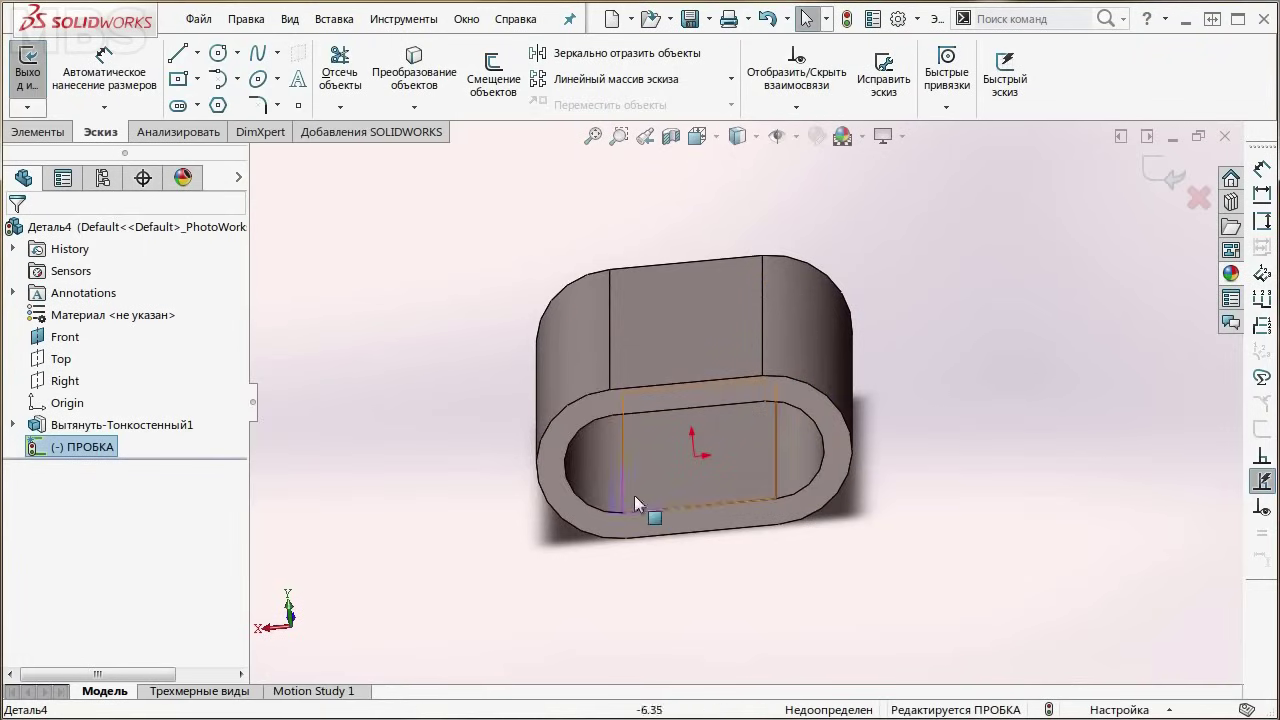
# Step: Convert the opening's top inner line and right inner arc into ПРОБКА sketch geometry
pyautogui.moveTo(695, 442); pyautogui.dragTo(708, 450, button='middle')
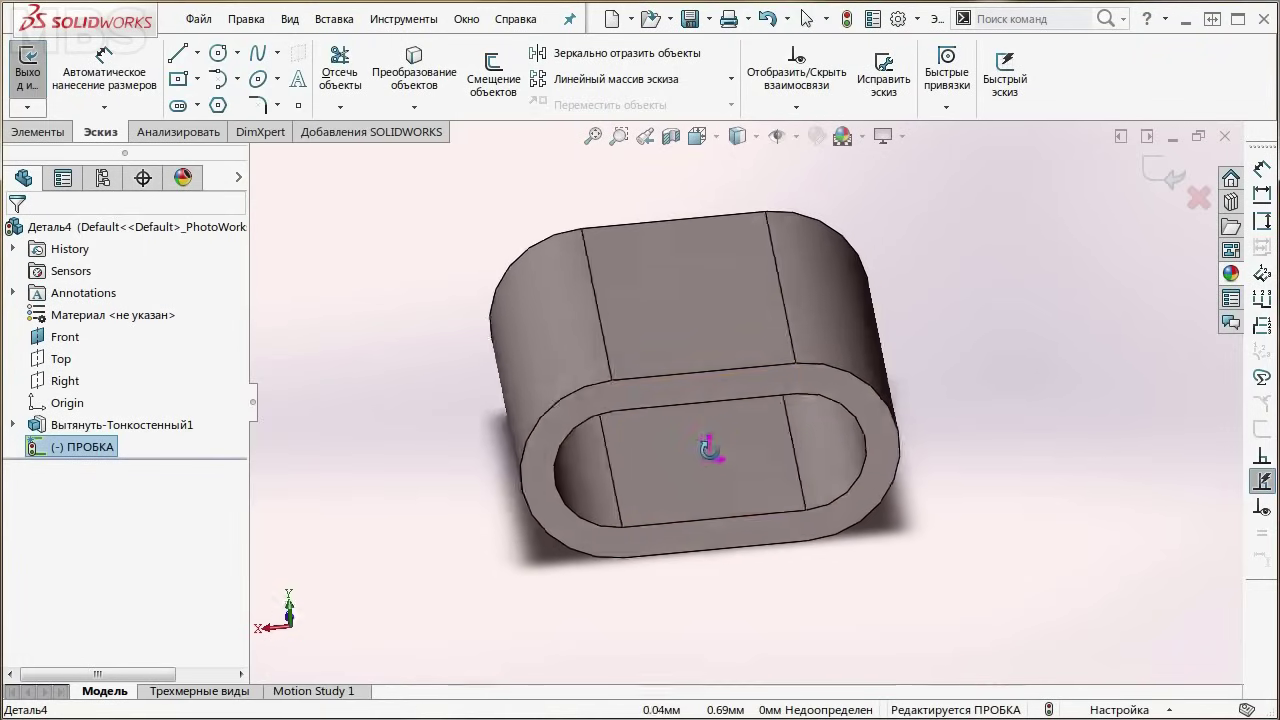
pyautogui.scroll(-1, 715, 452)
pyautogui.scroll(-1, 719, 451)
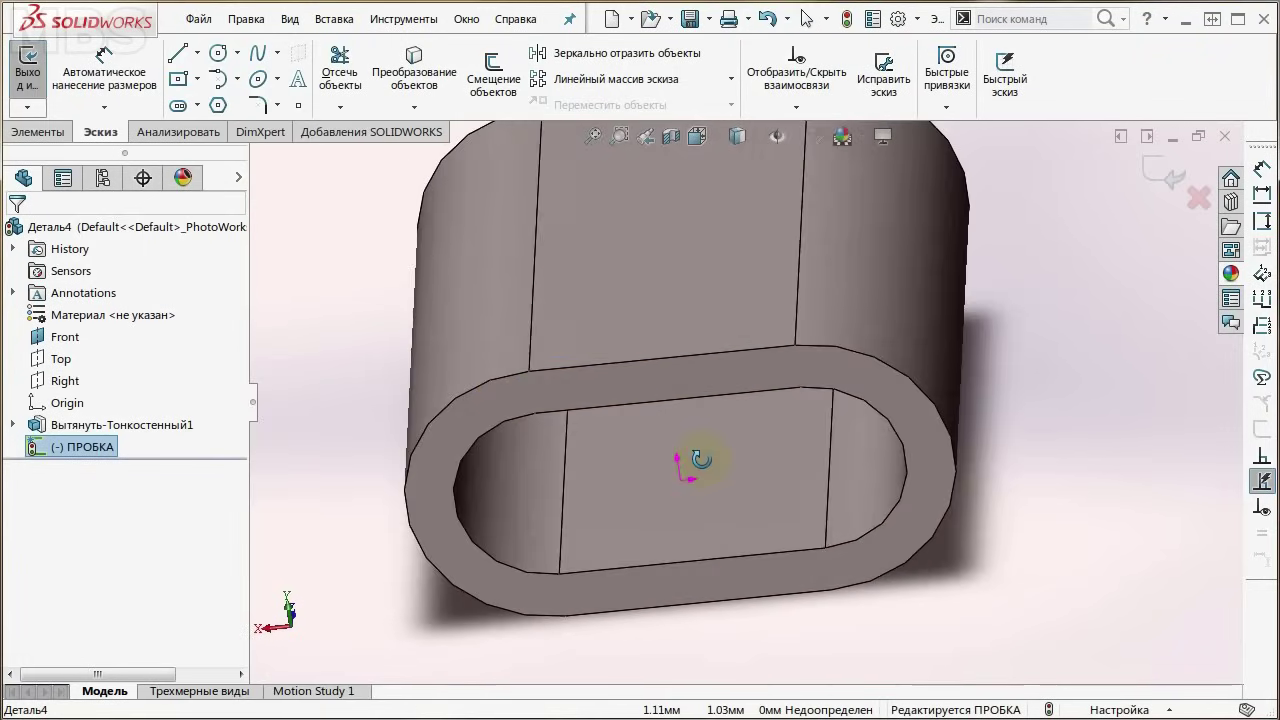
pyautogui.click(591, 408)
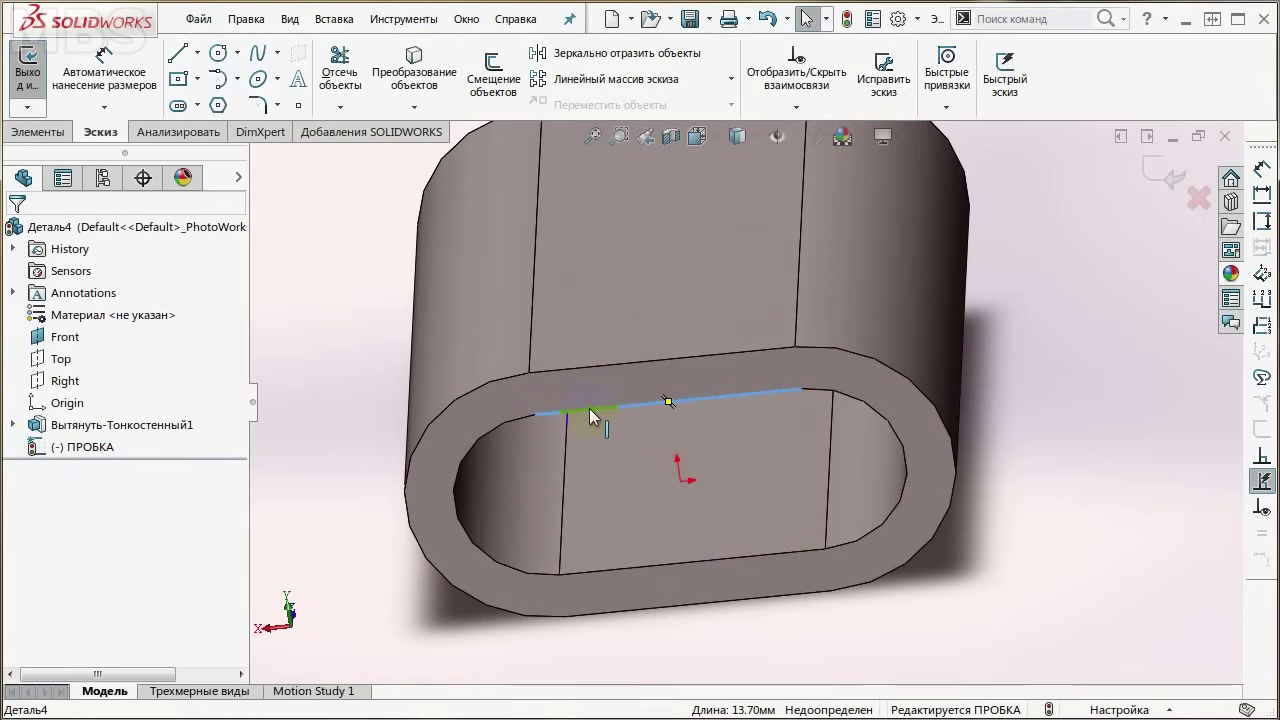
pyautogui.rightClick(591, 408)
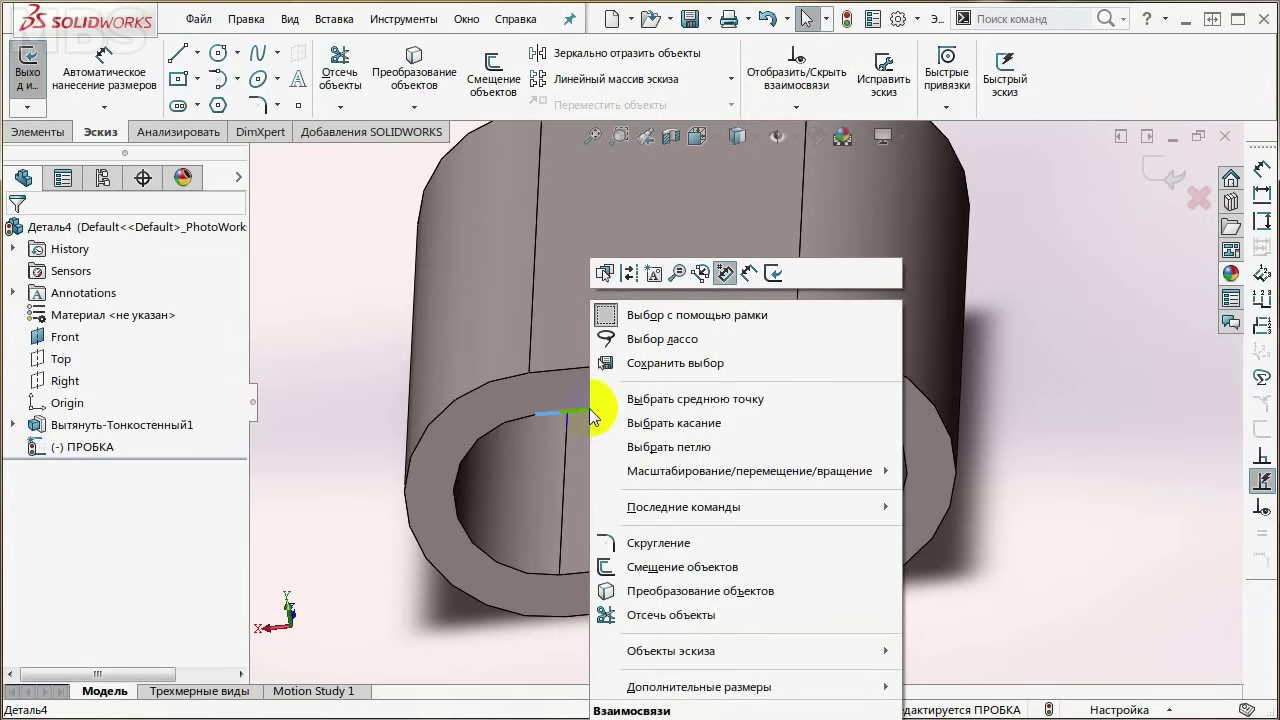
pyautogui.click(638, 595)
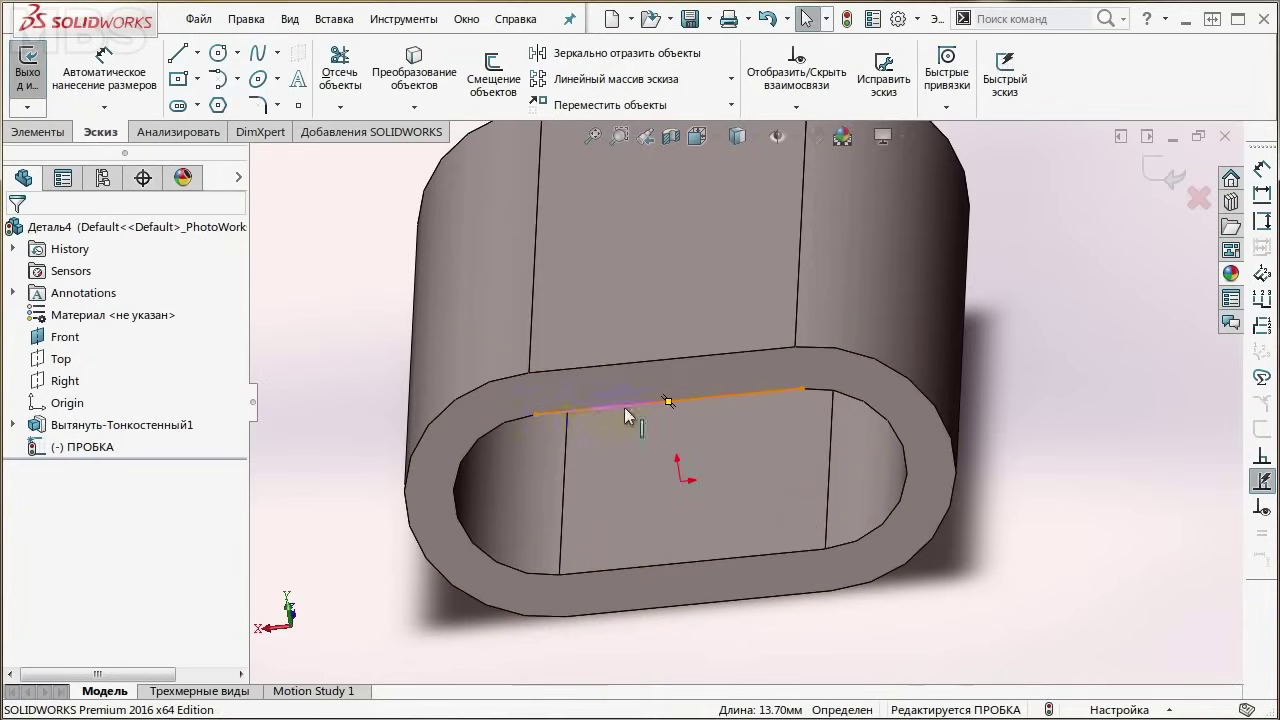
pyautogui.click(477, 538)
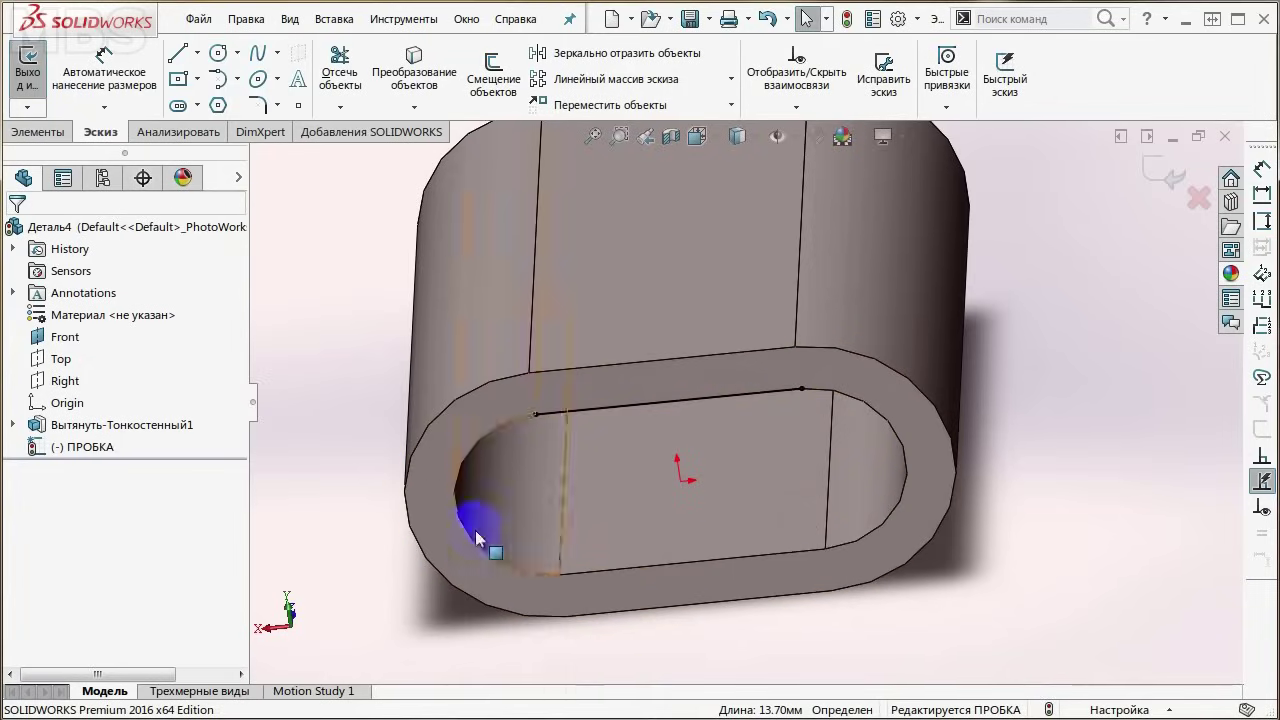
pyautogui.rightClick(876, 418)
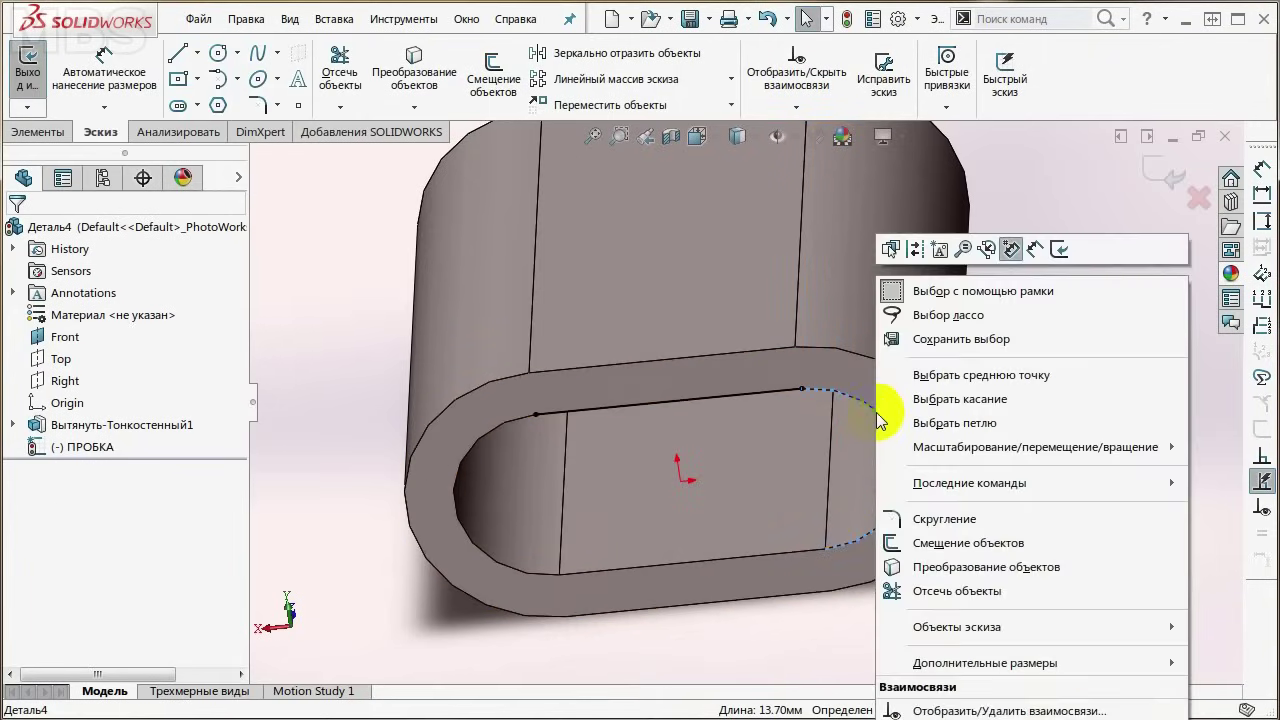
pyautogui.click(930, 568)
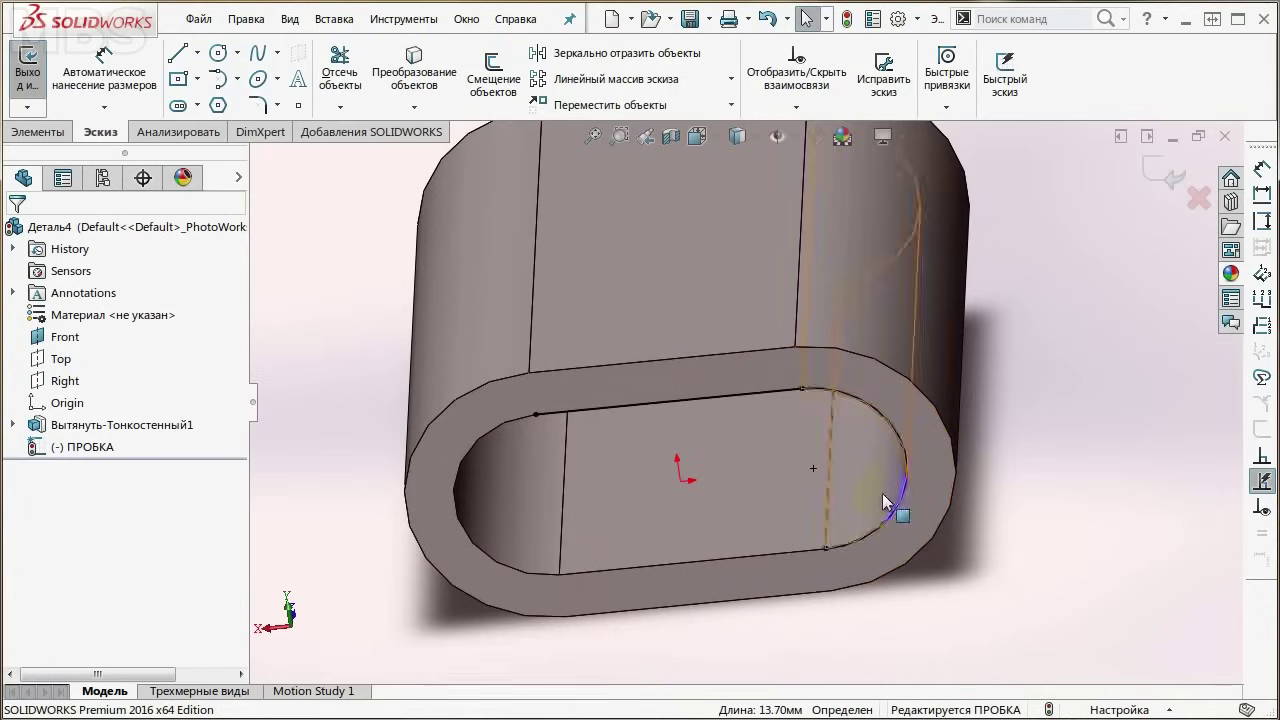
# Step: Convert the bottom inner line and left inner arc, closing the slot outline
pyautogui.click(757, 555)
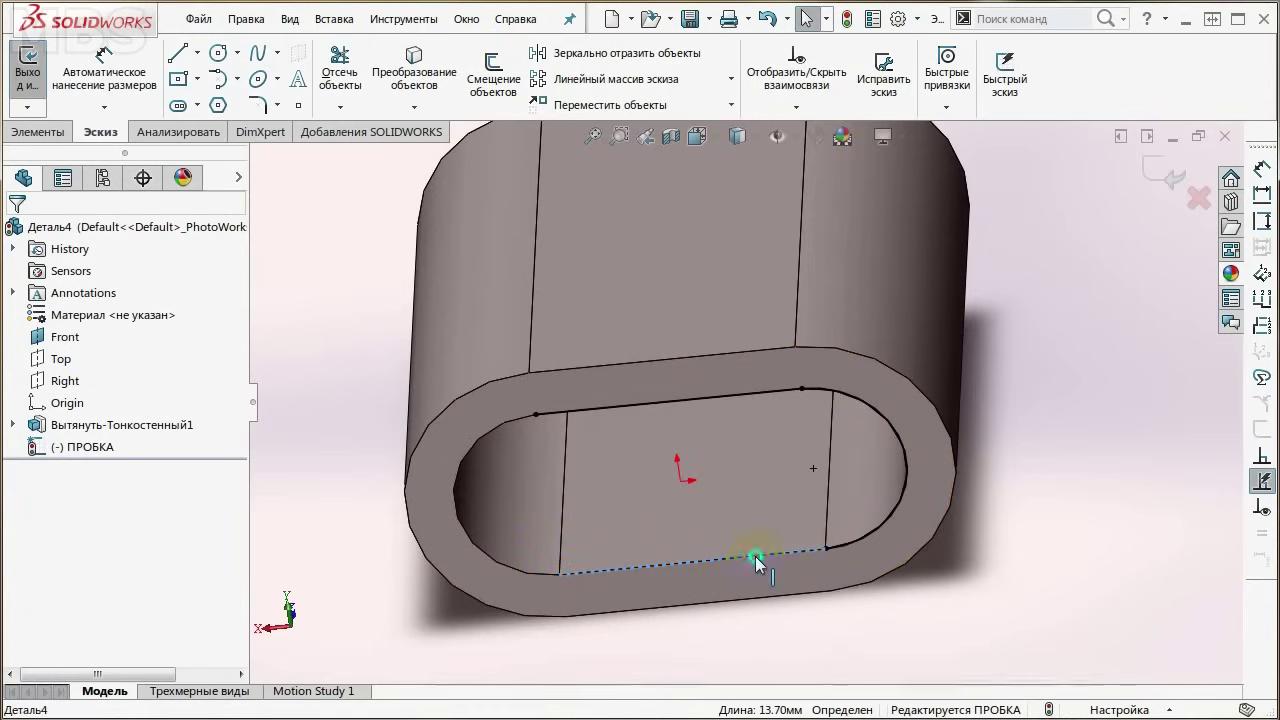
pyautogui.rightClick(757, 555)
pyautogui.click(822, 567)
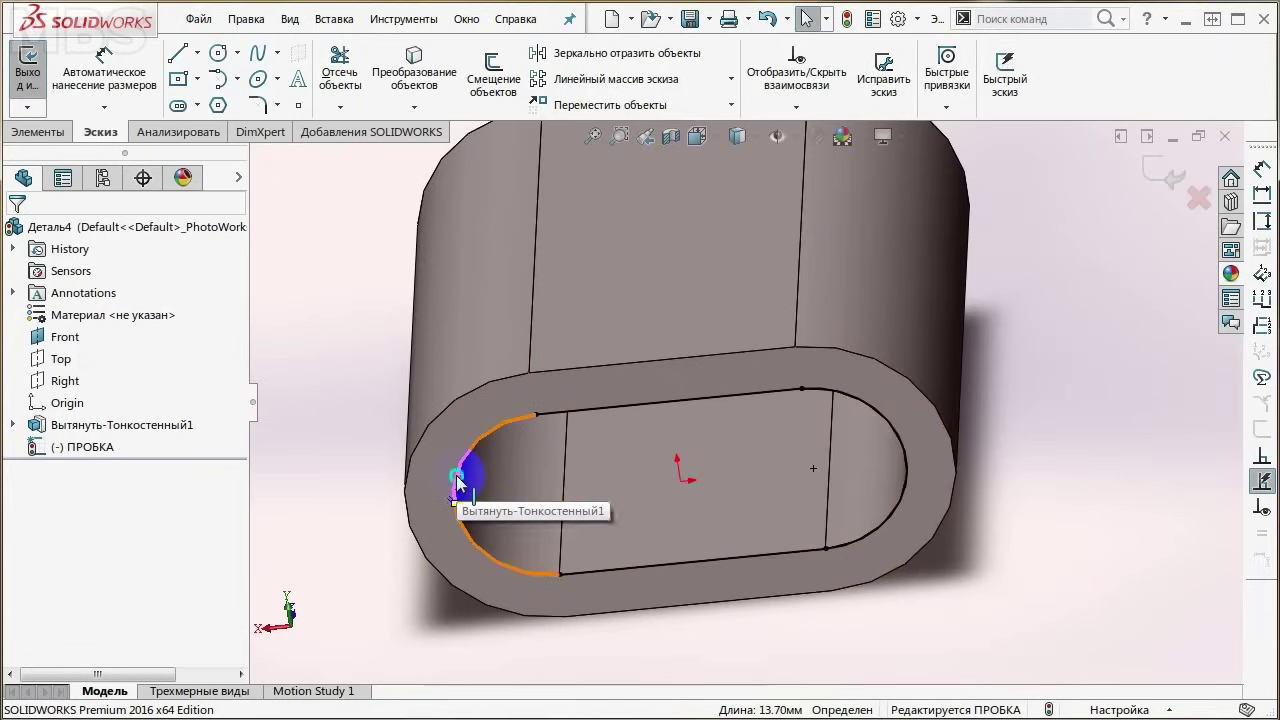
pyautogui.rightClick(457, 483)
pyautogui.click(515, 566)
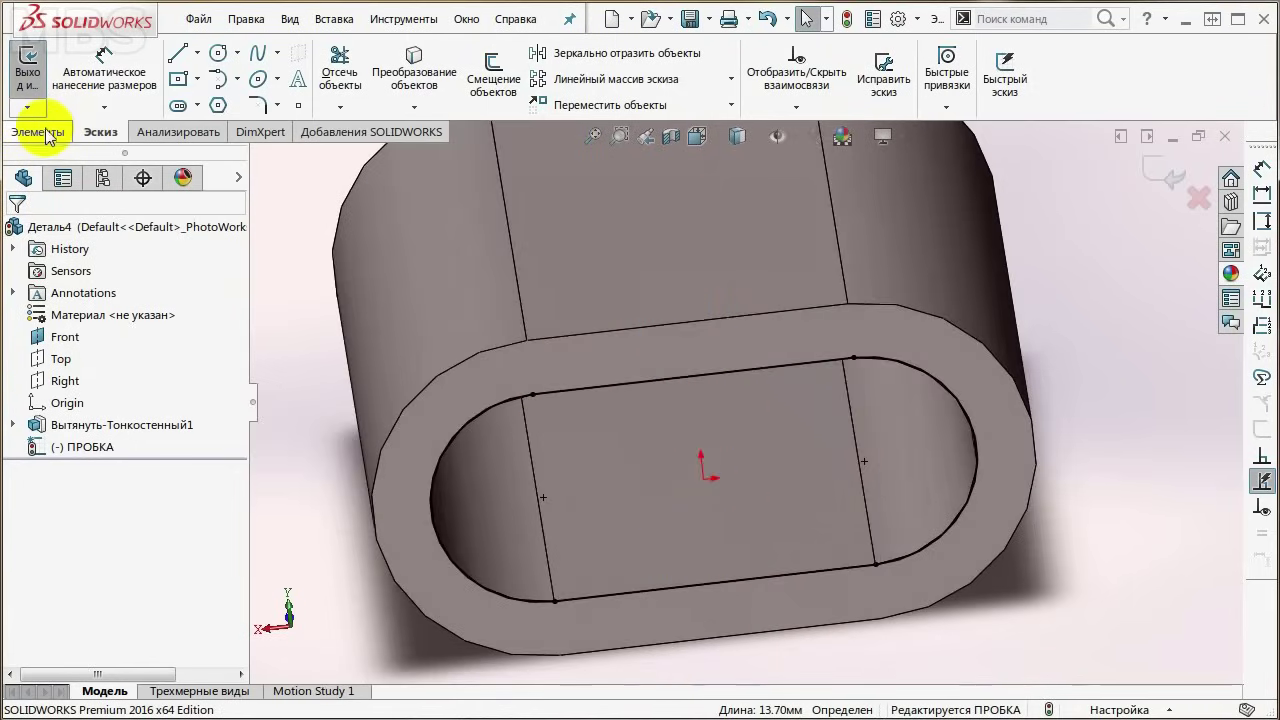
# Step: Start an Extruded Boss/Base on ПРОБКА, reversed into the part, at roughly 8 mm depth
pyautogui.click(42, 132)
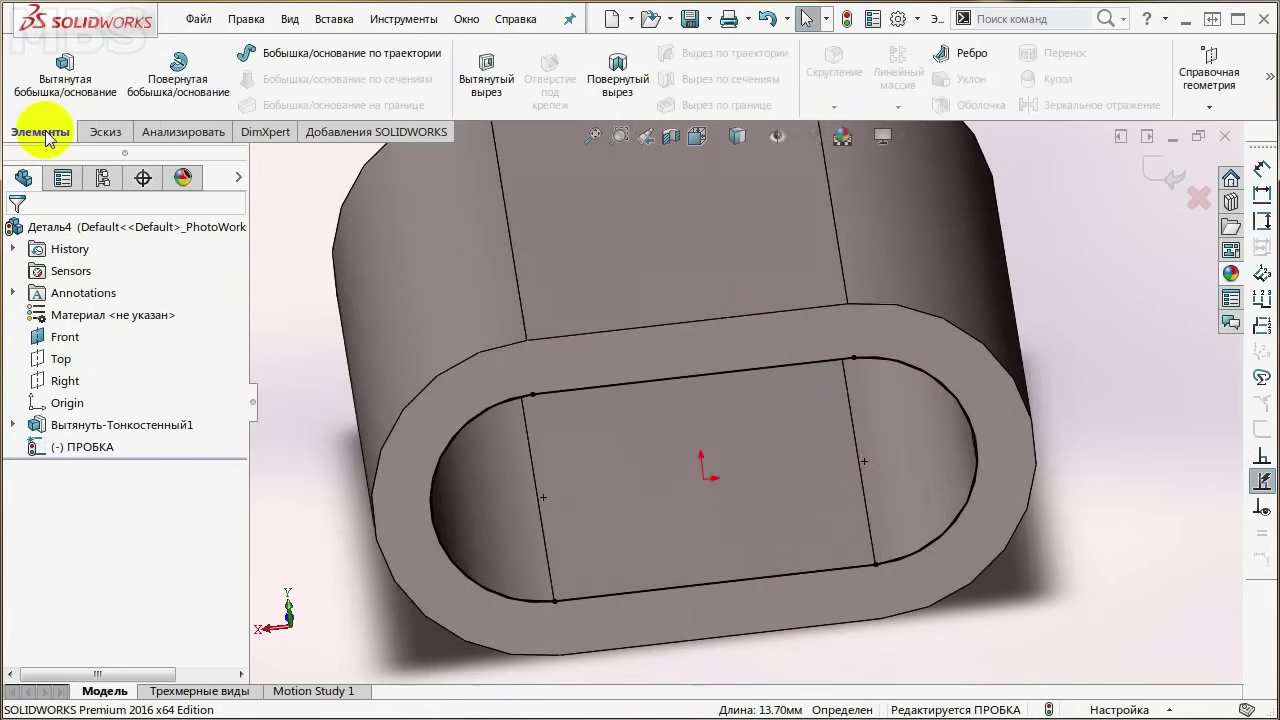
pyautogui.click(65, 80)
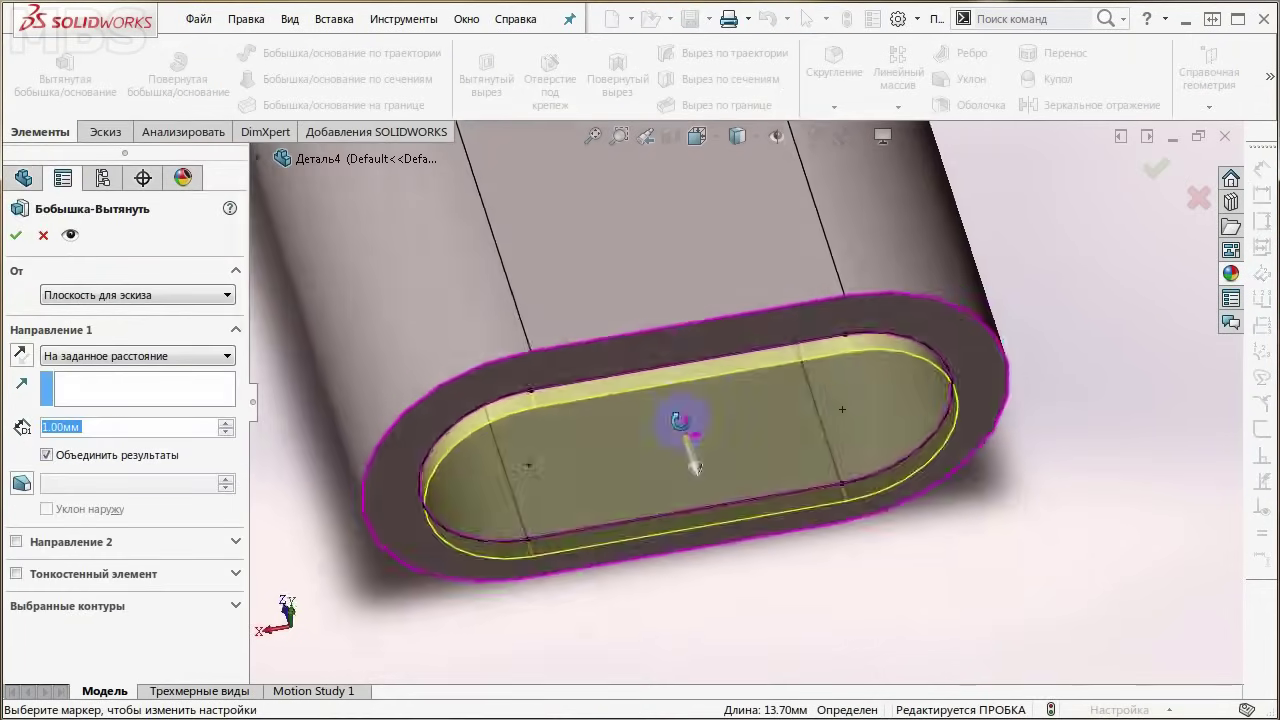
pyautogui.moveTo(680, 420); pyautogui.dragTo(690, 537, button='middle')
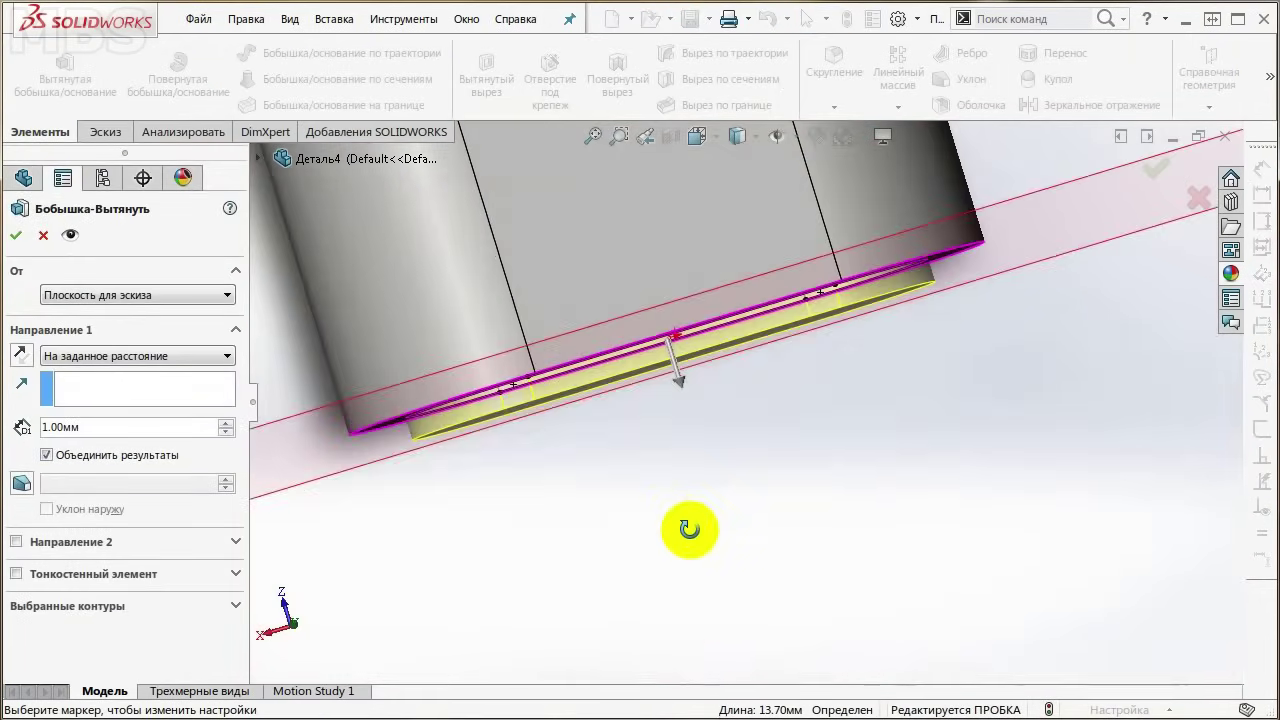
pyautogui.moveTo(678, 375)
pyautogui.mouseDown()
pyautogui.moveTo(705, 420)
pyautogui.moveTo(686, 372)
pyautogui.mouseUp()
pyautogui.scroll(2, 686, 372)
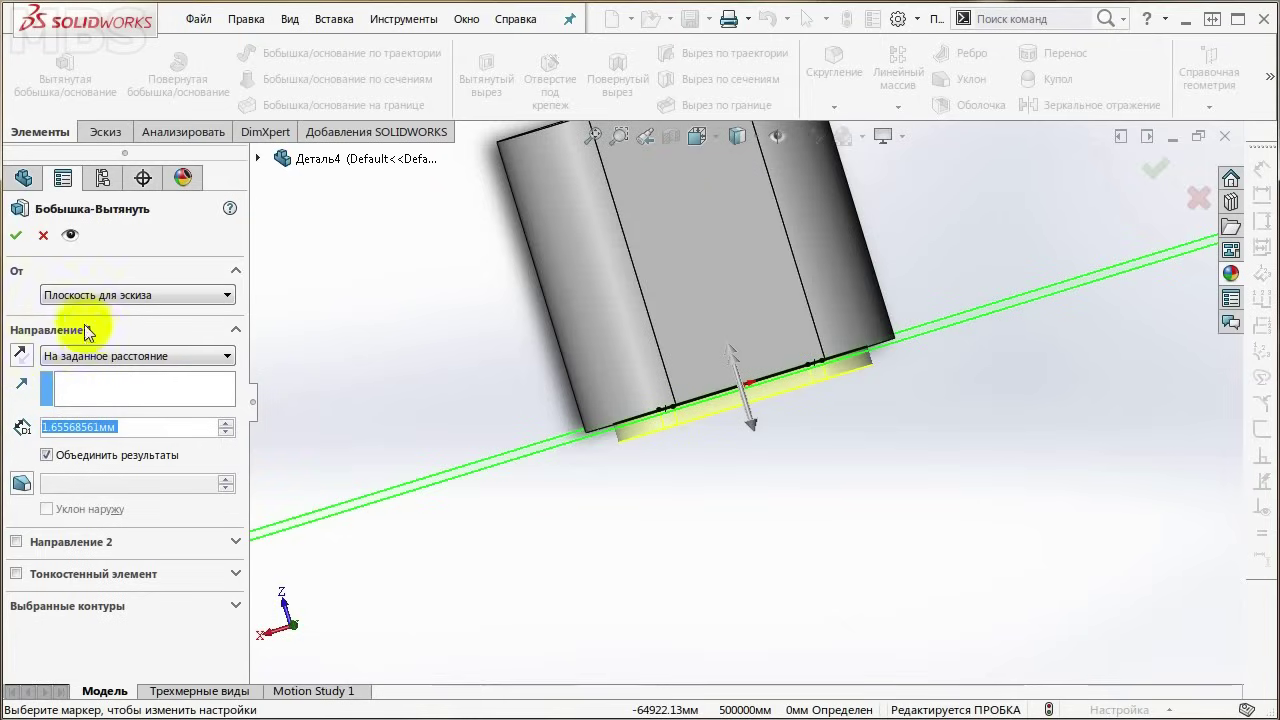
pyautogui.click(20, 358)
pyautogui.moveTo(733, 352); pyautogui.dragTo(723, 300)
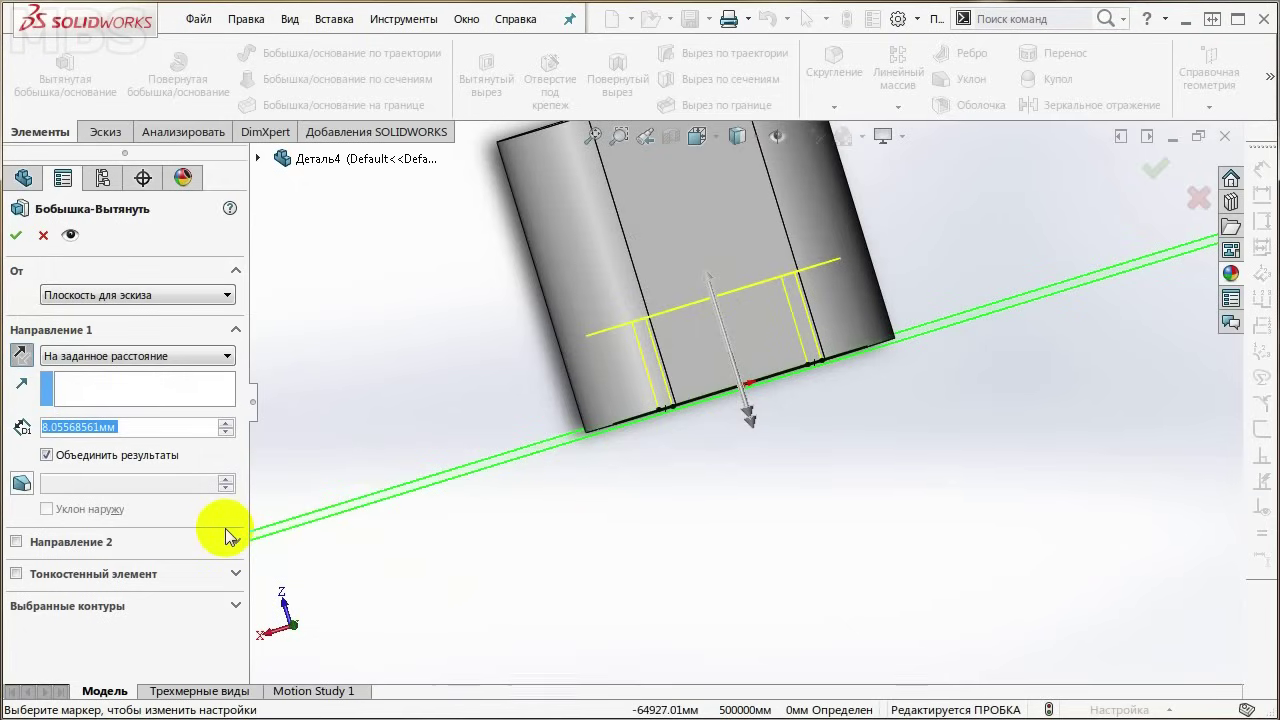
pyautogui.moveTo(734, 181); pyautogui.dragTo(668, 208, button='middle')
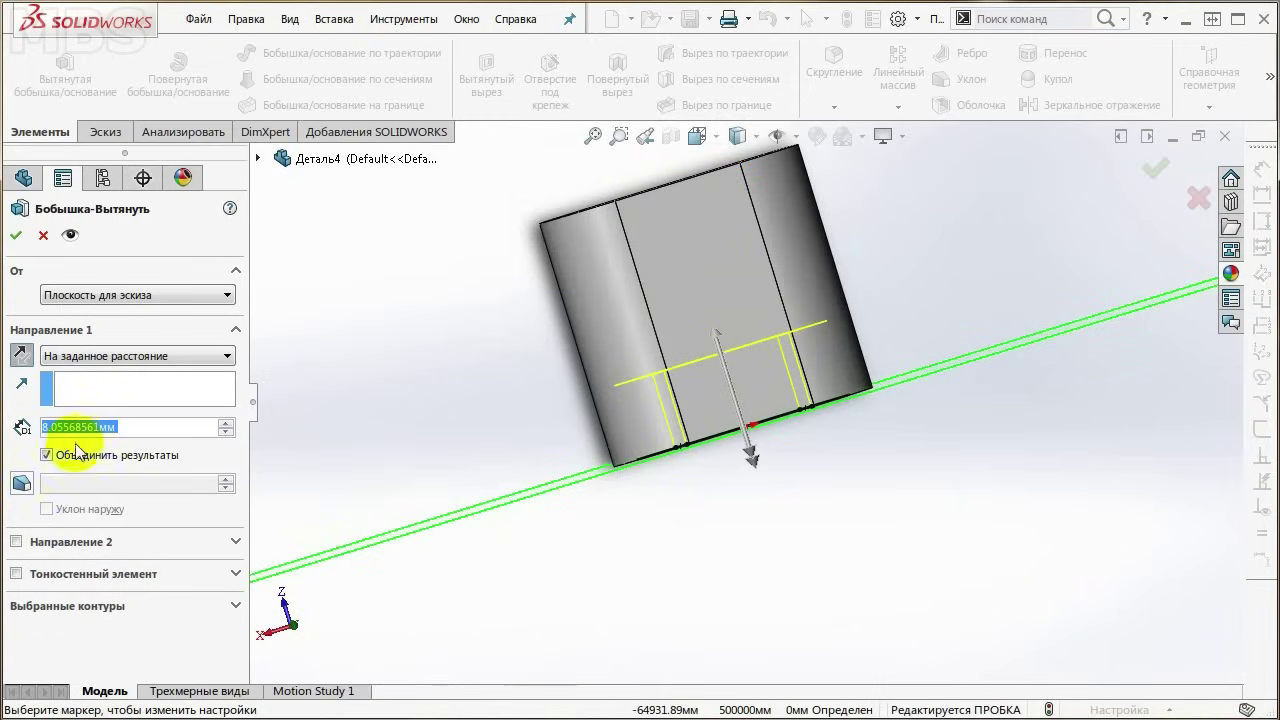
pyautogui.moveTo(200, 428); pyautogui.dragTo(24, 424)
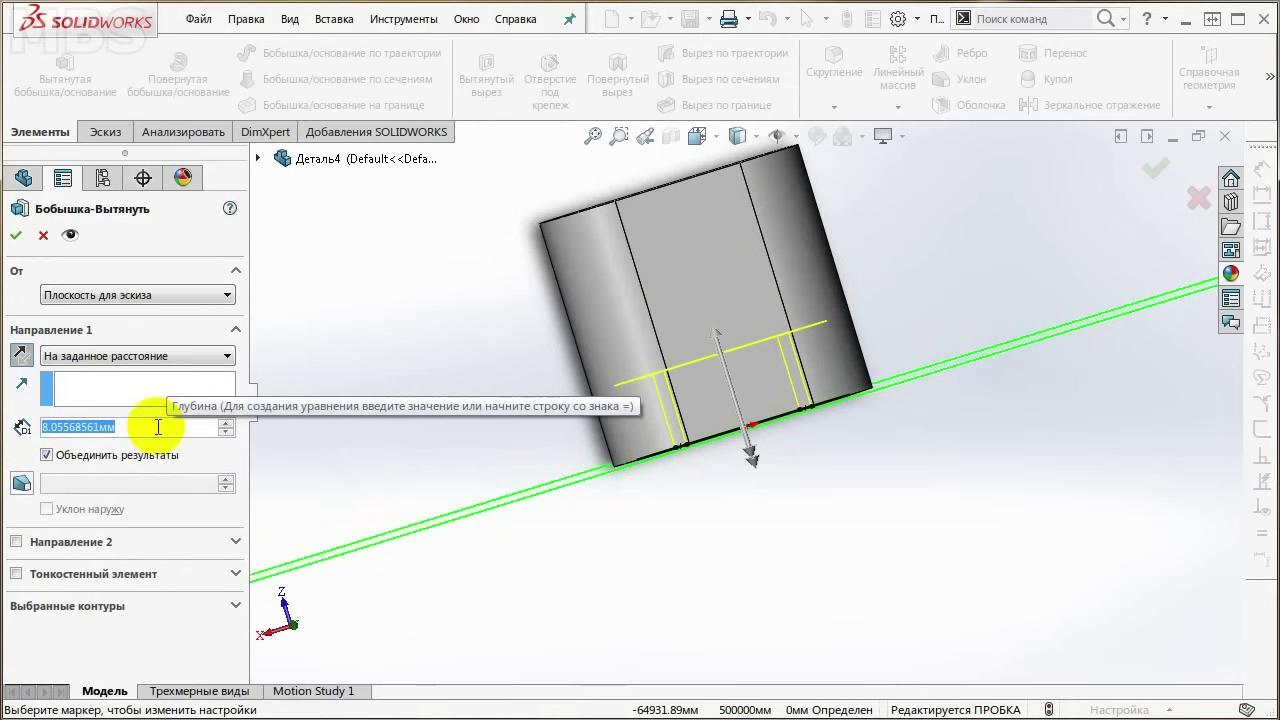
# Step: Enter the depth as 26.5-14.5 for a 12 mm plug and accept the extrusion
pyautogui.write('2')
pyautogui.write('605')
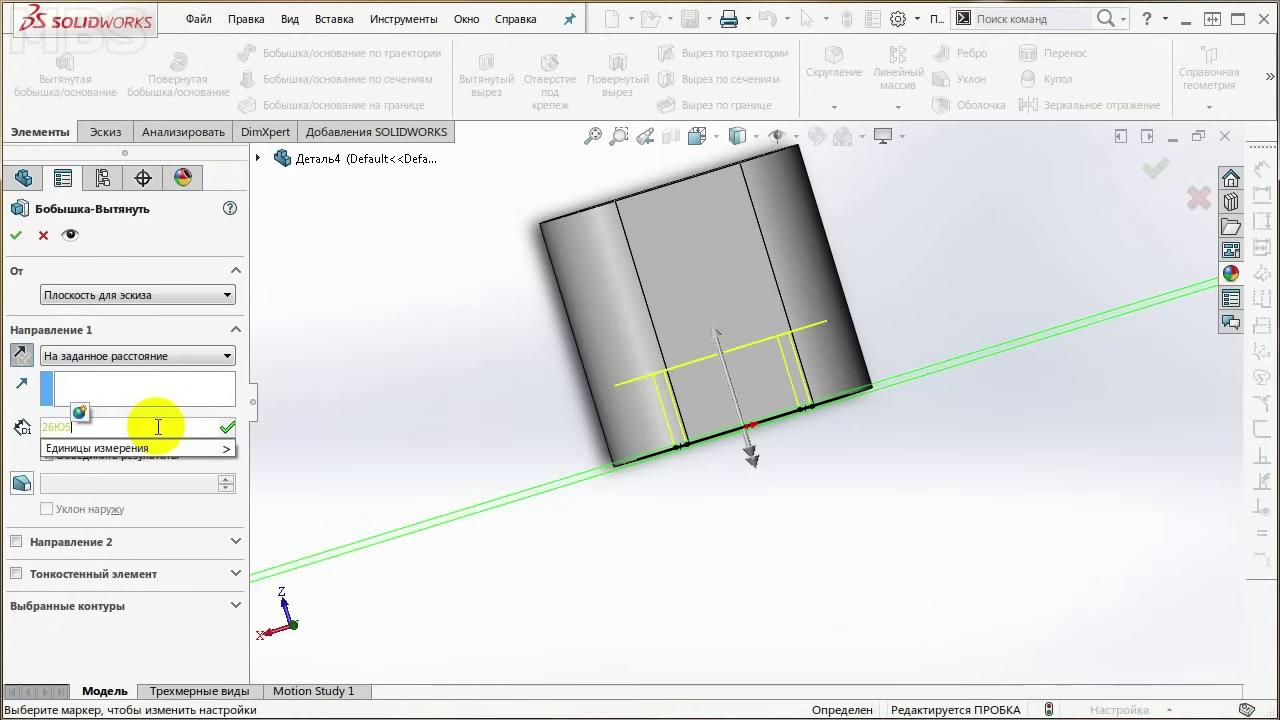
pyautogui.press('BackSpace')
pyautogui.press('BackSpace')
pyautogui.write('.5-1')
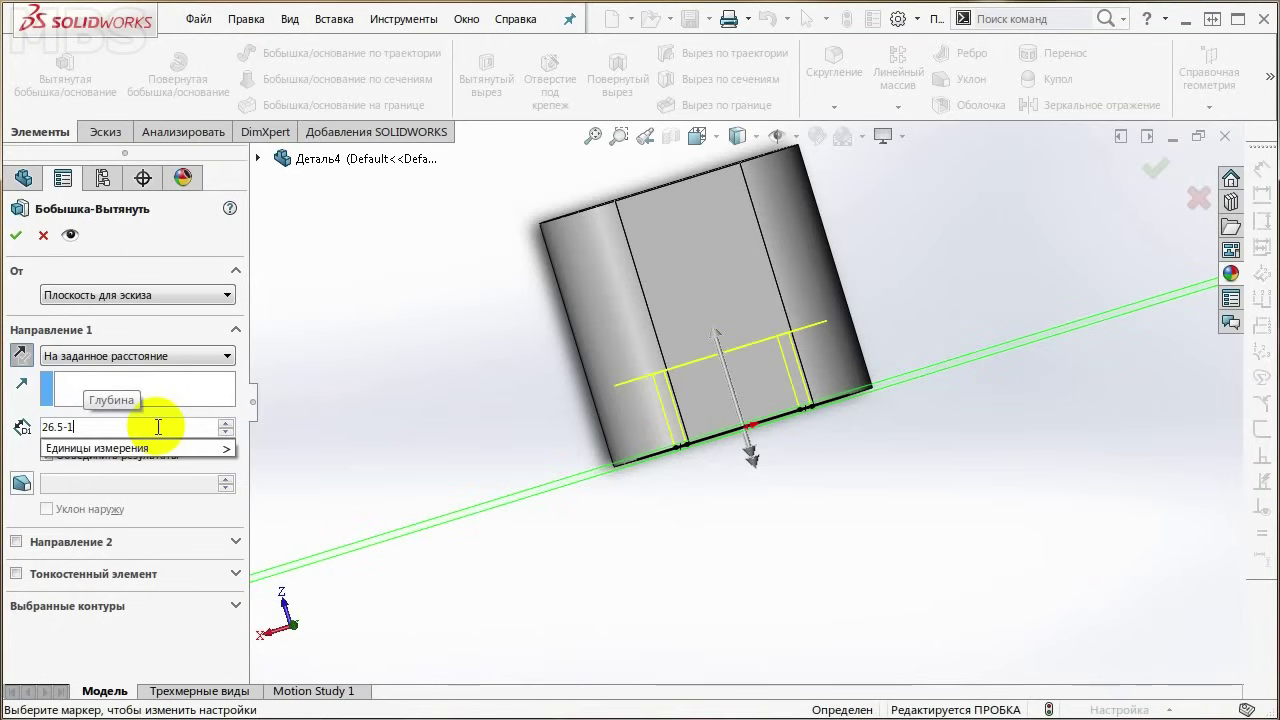
pyautogui.write('4.')
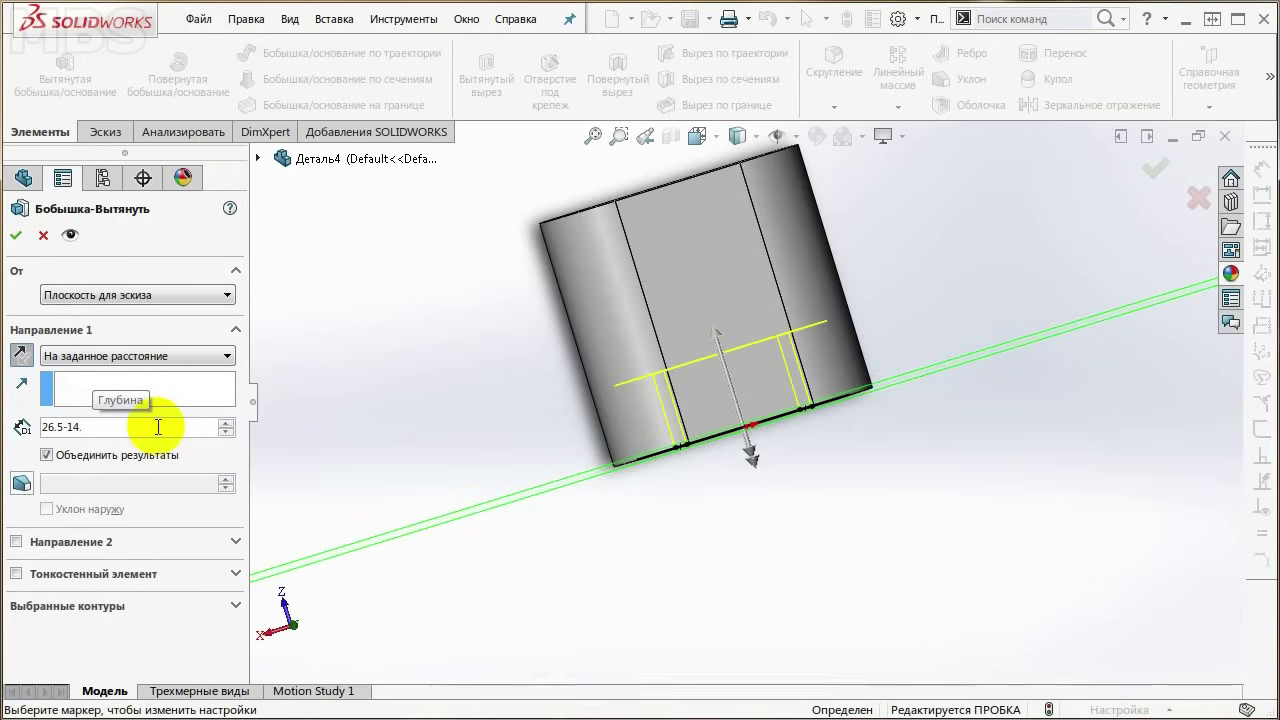
pyautogui.write('5')
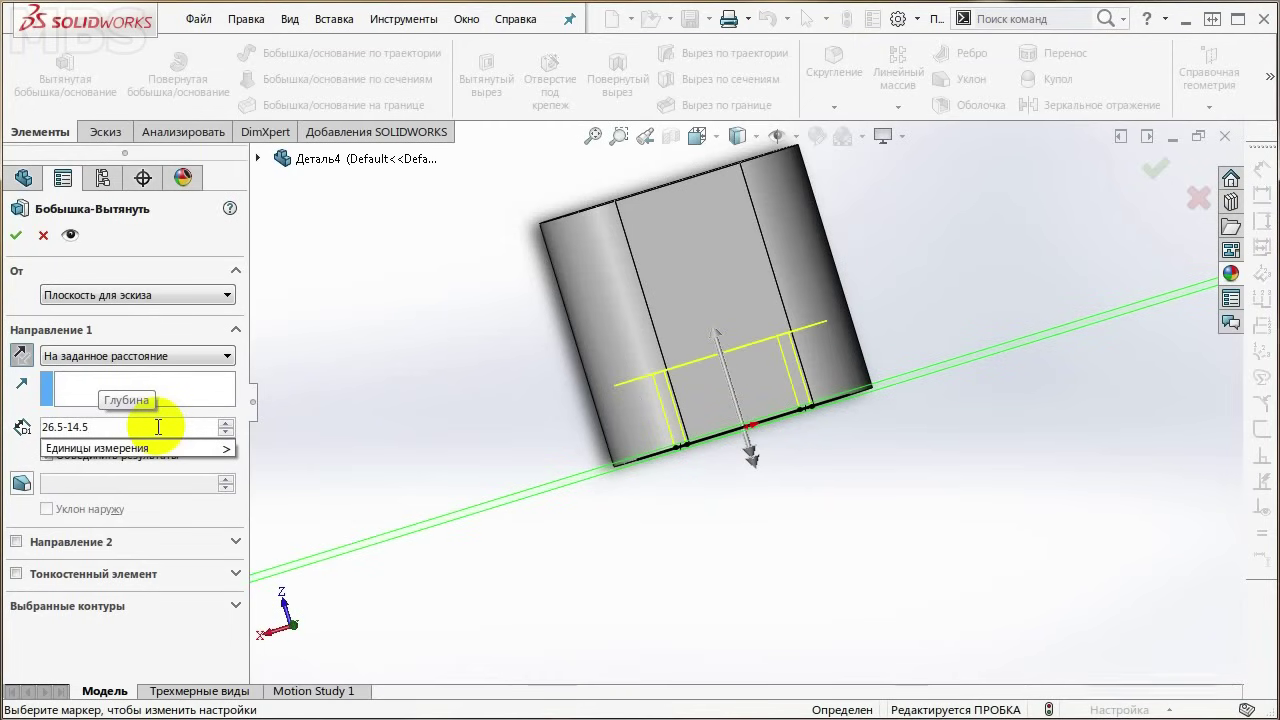
pyautogui.press('Return')
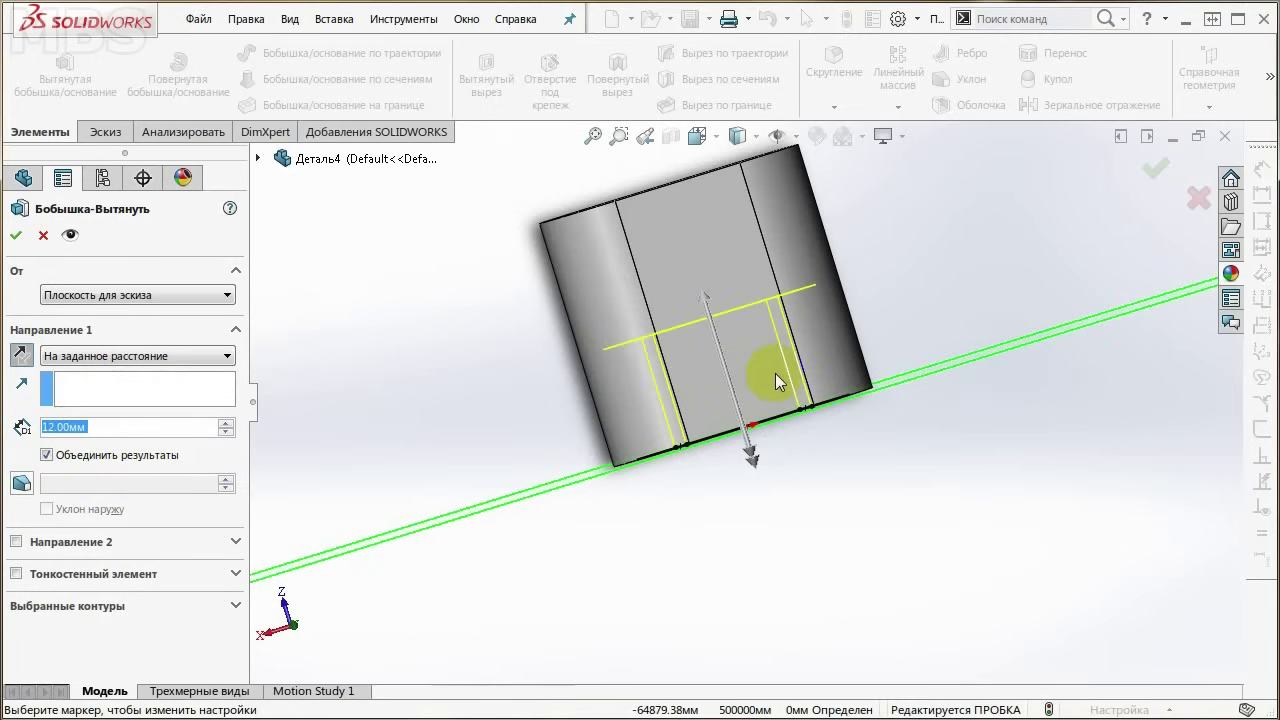
pyautogui.moveTo(773, 377); pyautogui.dragTo(251, 497, button='middle')
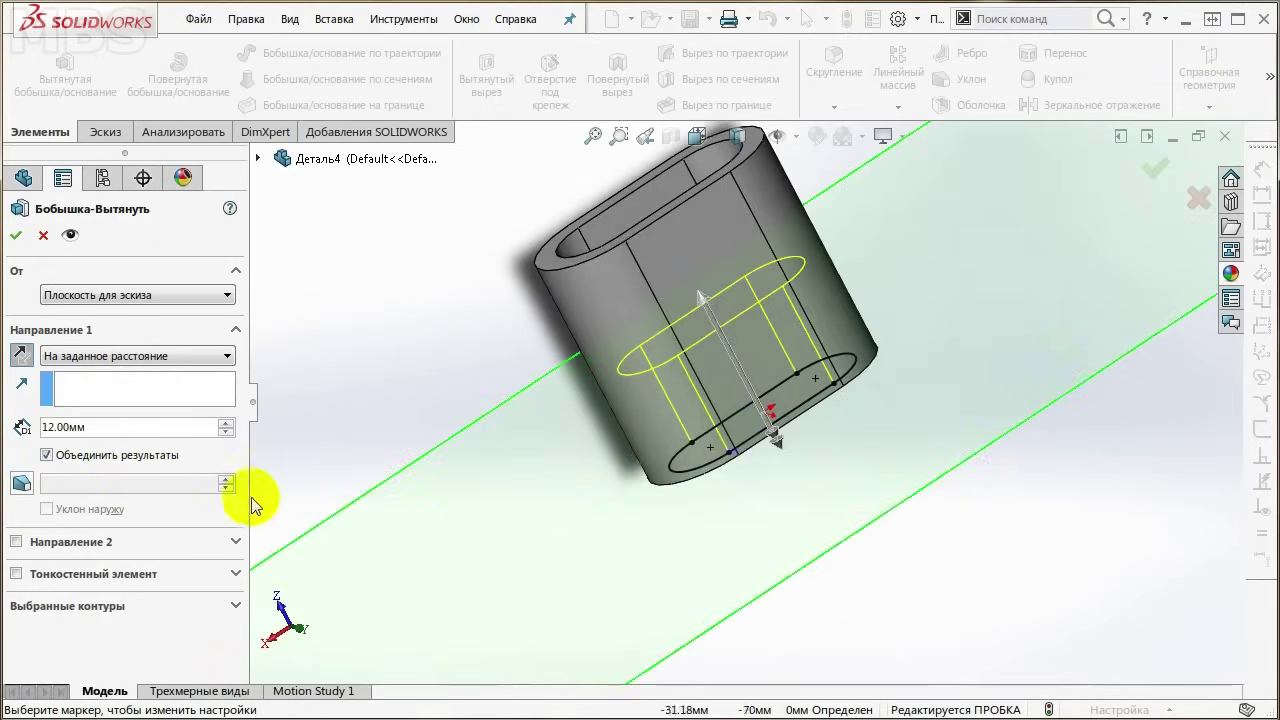
pyautogui.click(15, 238)
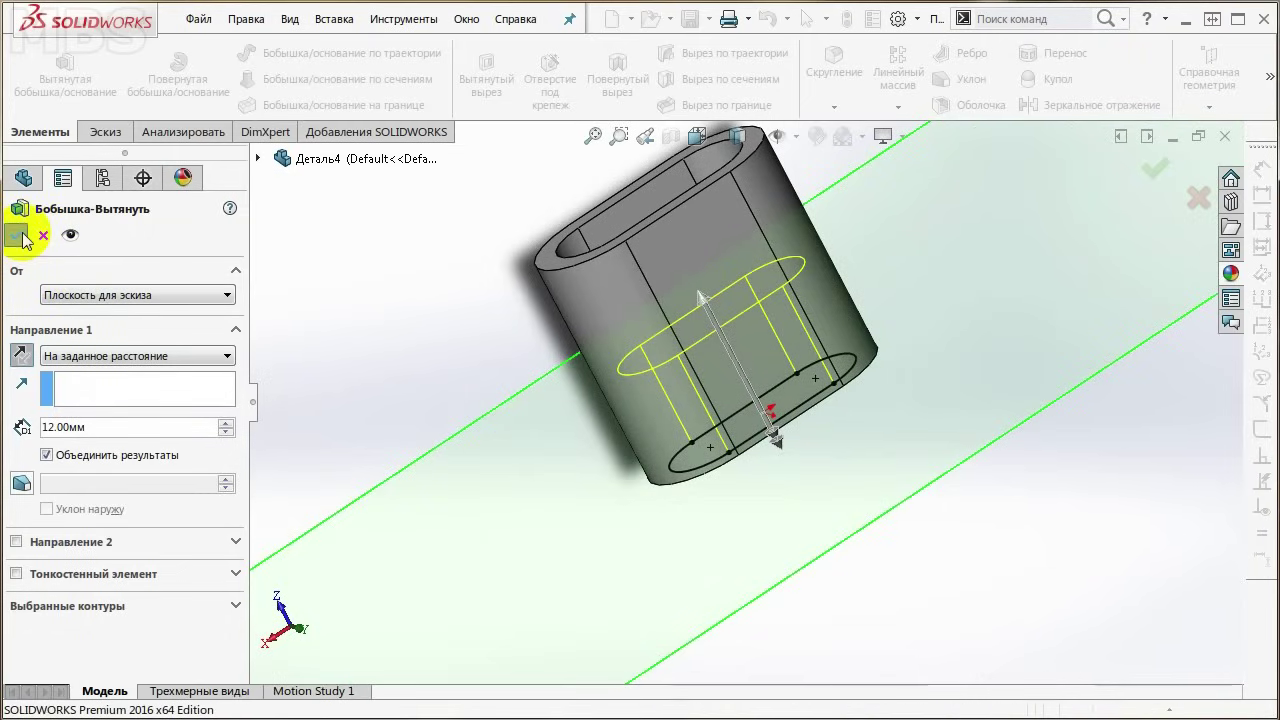
pyautogui.moveTo(563, 437); pyautogui.dragTo(629, 600, button='middle')
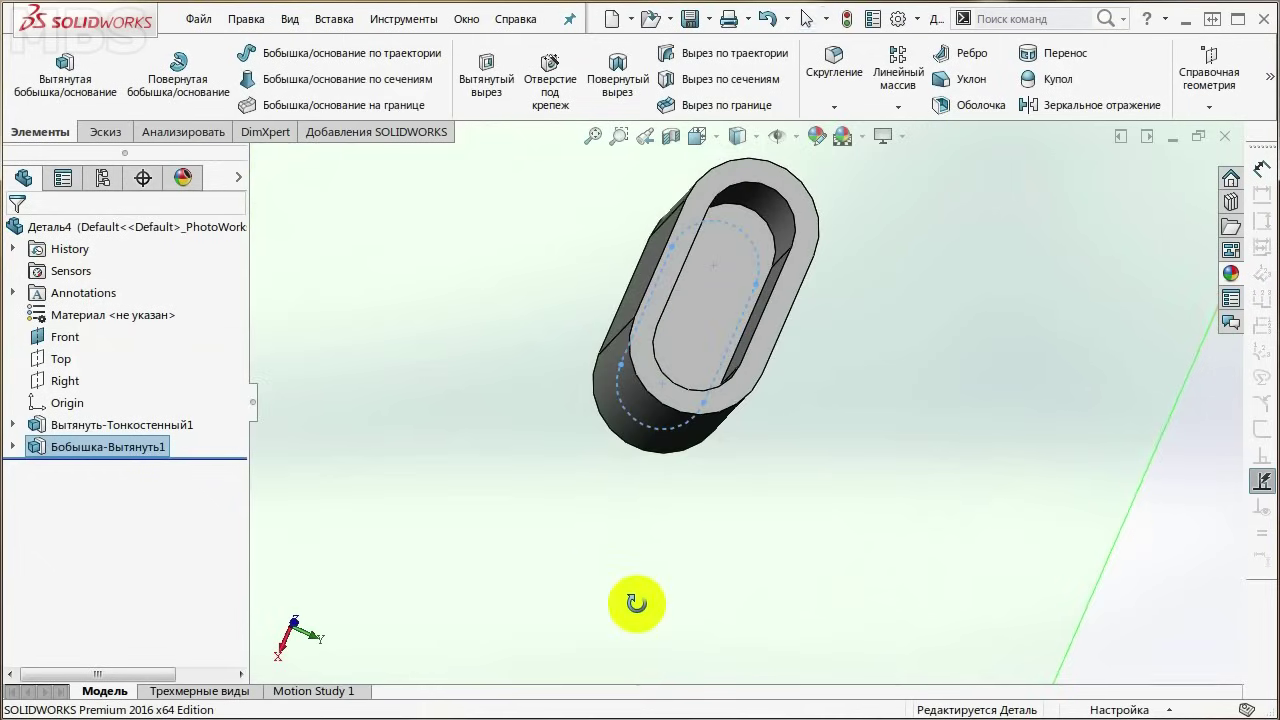
pyautogui.moveTo(714, 357)
pyautogui.mouseDown(button='middle')
pyautogui.moveTo(608, 330)
pyautogui.moveTo(897, 305)
pyautogui.moveTo(903, 371)
pyautogui.moveTo(857, 349)
pyautogui.mouseUp(button='middle')
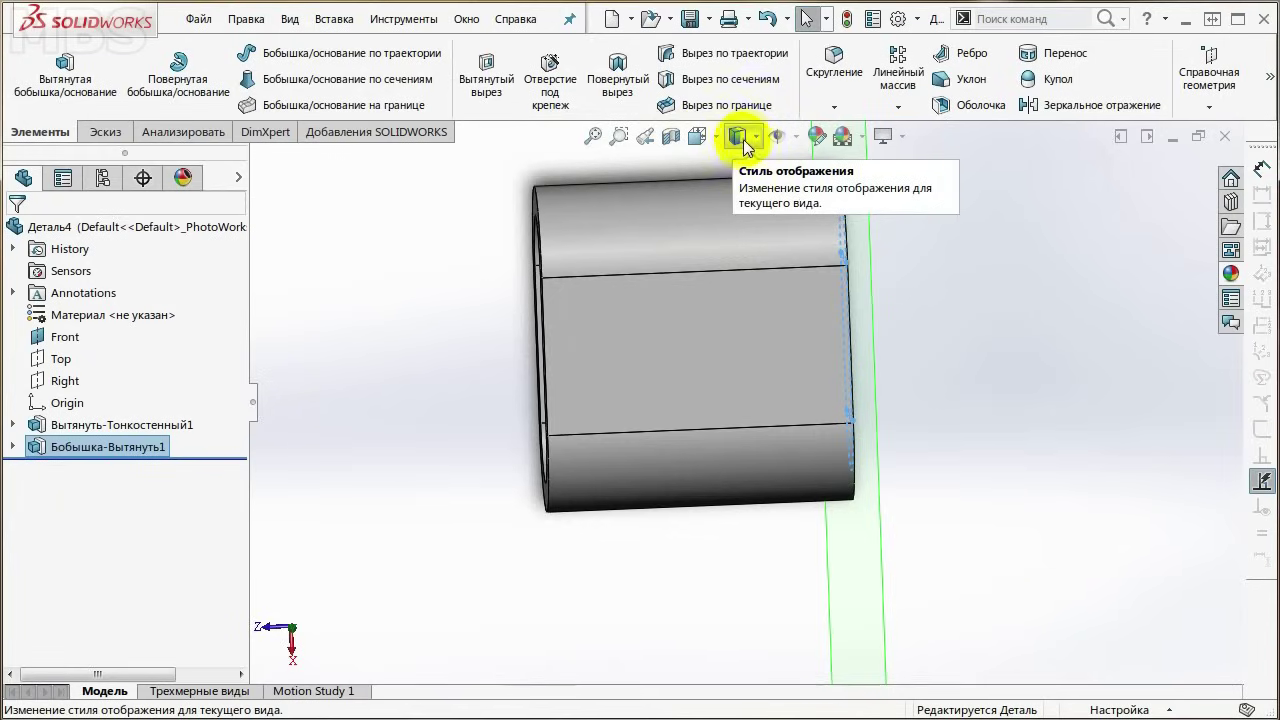
pyautogui.click(758, 140)
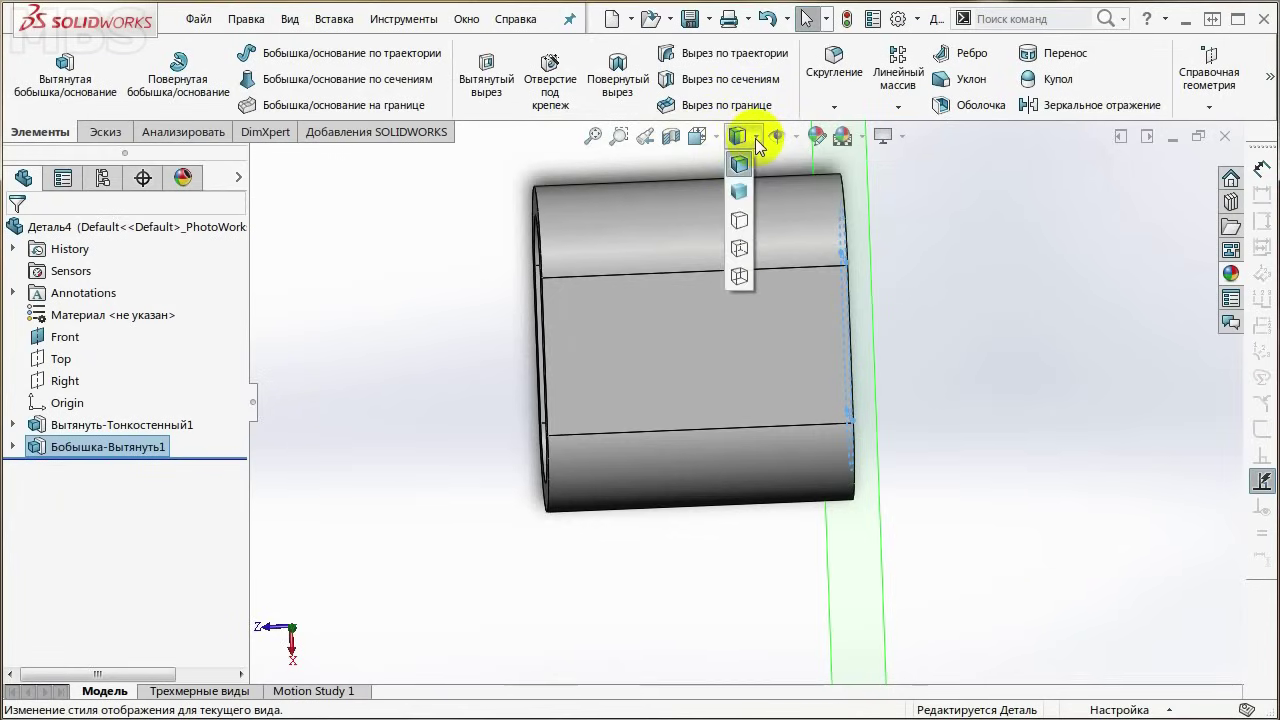
pyautogui.click(739, 191)
pyautogui.moveTo(714, 329)
pyautogui.mouseDown(button='middle')
pyautogui.moveTo(753, 316)
pyautogui.moveTo(720, 323)
pyautogui.moveTo(735, 289)
pyautogui.moveTo(717, 289)
pyautogui.moveTo(734, 266)
pyautogui.mouseUp(button='middle')
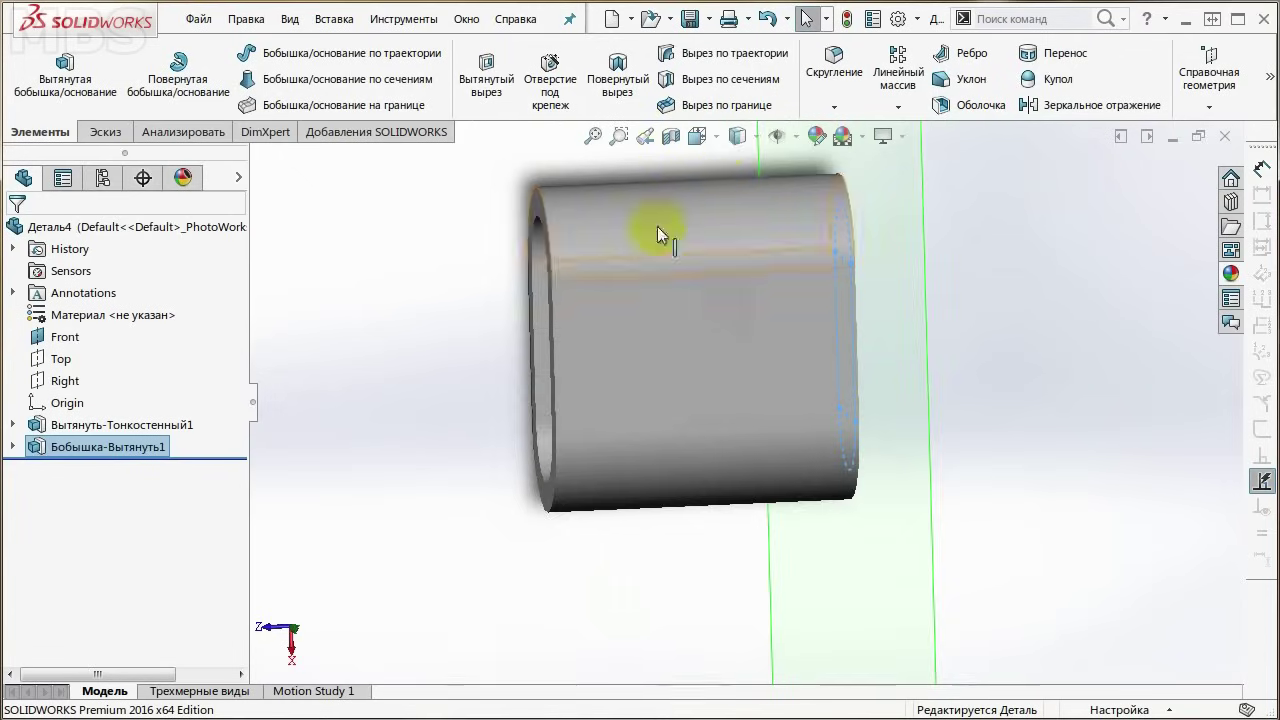
pyautogui.click(750, 137)
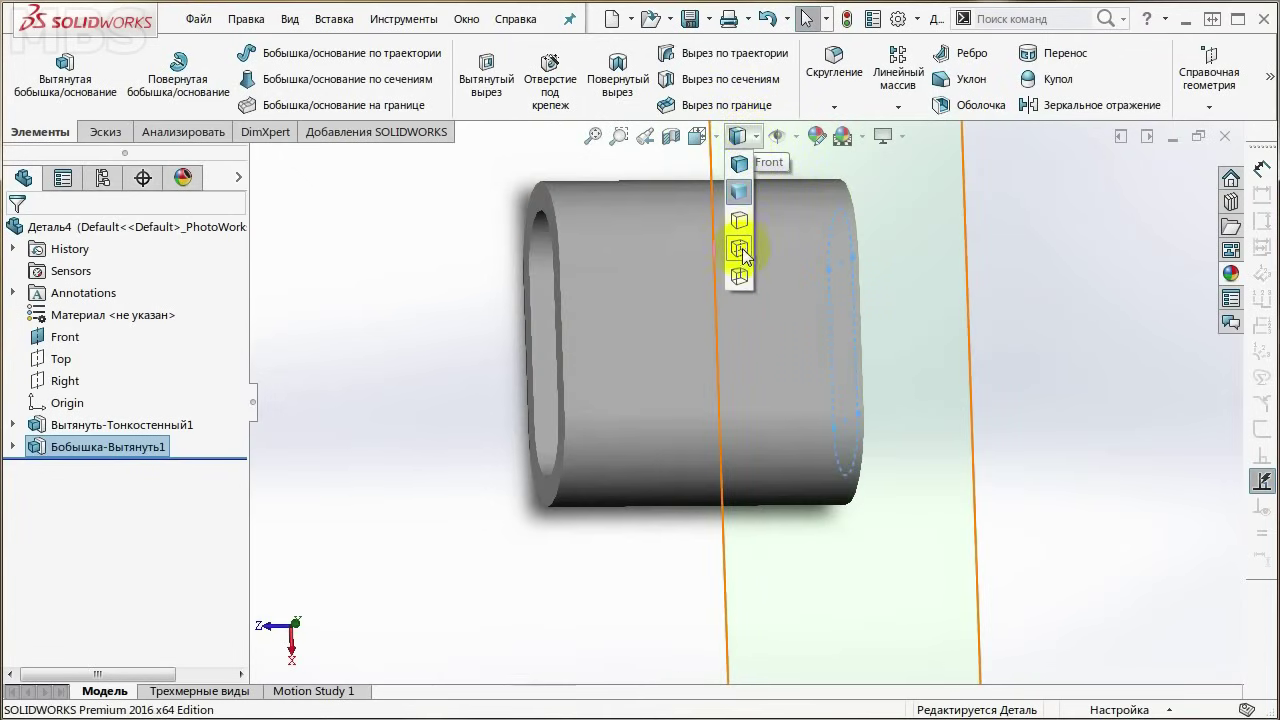
pyautogui.click(741, 250)
pyautogui.moveTo(749, 257)
pyautogui.mouseDown(button='middle')
pyautogui.moveTo(729, 400)
pyautogui.moveTo(677, 429)
pyautogui.moveTo(831, 443)
pyautogui.moveTo(790, 330)
pyautogui.mouseUp(button='middle')
pyautogui.click(758, 142)
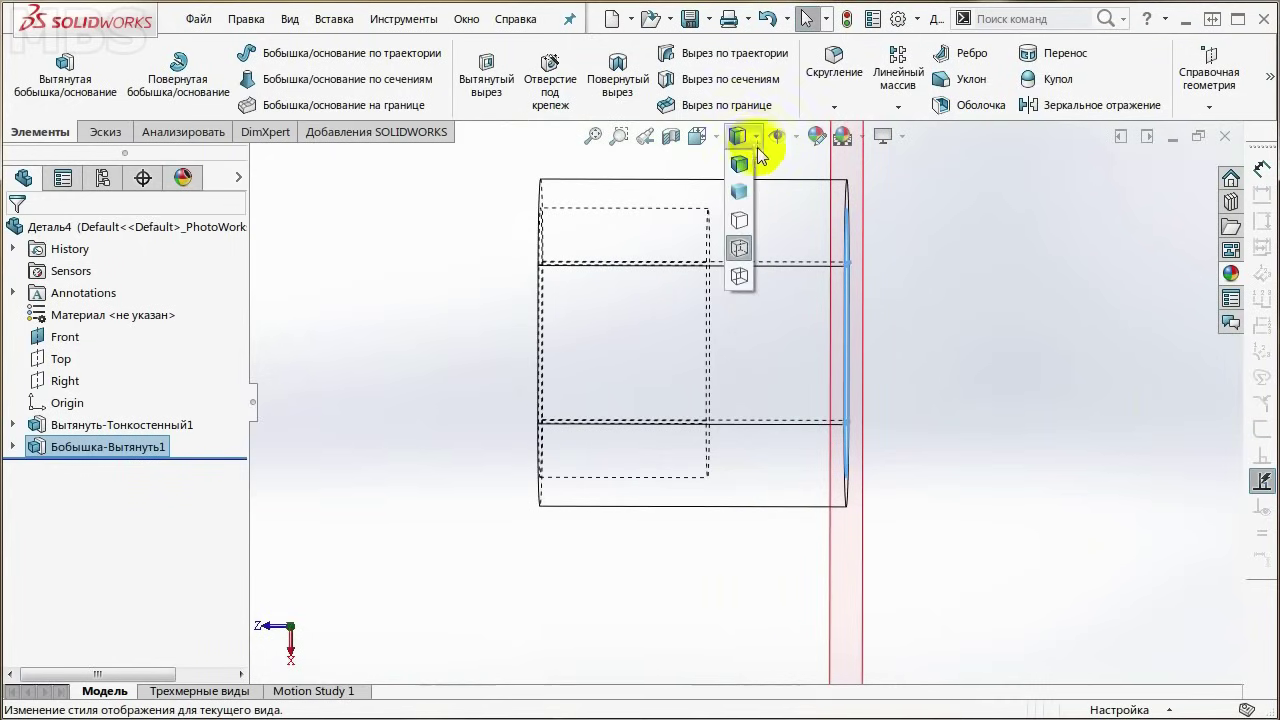
pyautogui.click(749, 160)
pyautogui.moveTo(740, 274)
pyautogui.mouseDown(button='middle')
pyautogui.moveTo(717, 443)
pyautogui.moveTo(734, 449)
pyautogui.moveTo(694, 443)
pyautogui.moveTo(749, 414)
pyautogui.moveTo(698, 418)
pyautogui.moveTo(646, 394)
pyautogui.mouseUp(button='middle')
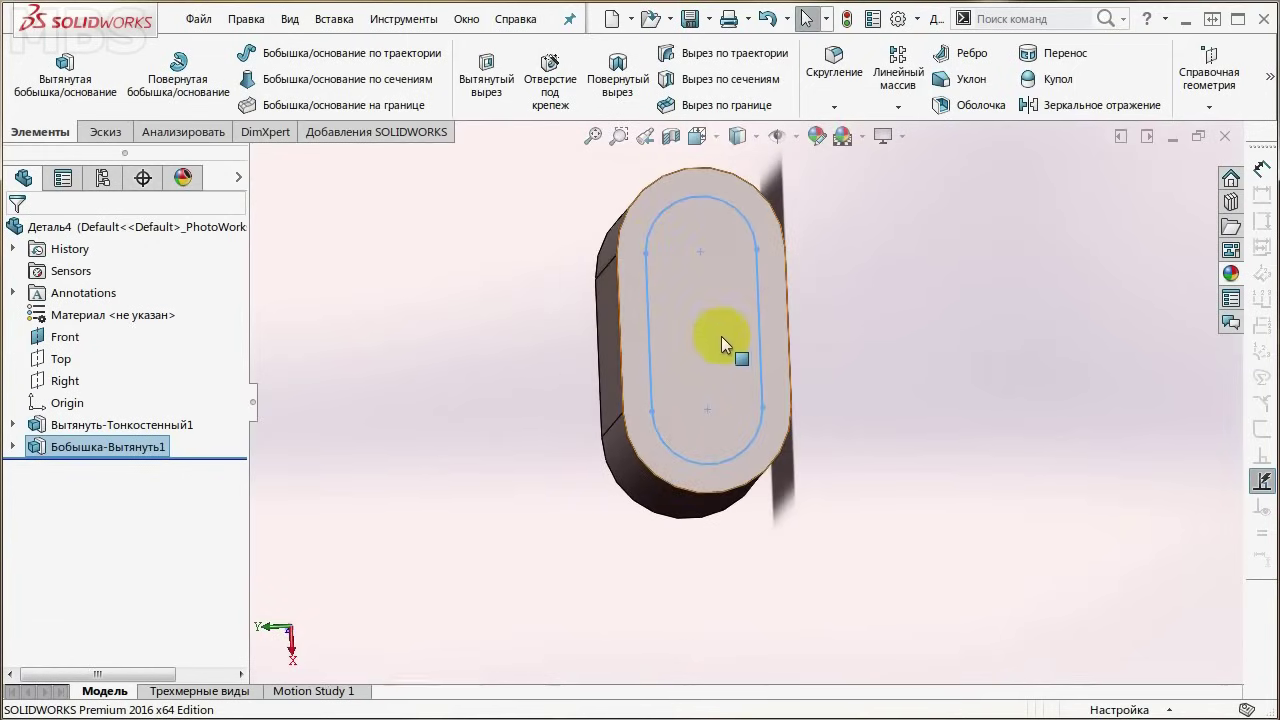
# Step: Select the part's flat bottom face and turn the view Normal To it
pyautogui.moveTo(721, 336); pyautogui.dragTo(711, 350, button='middle')
pyautogui.click(694, 345)
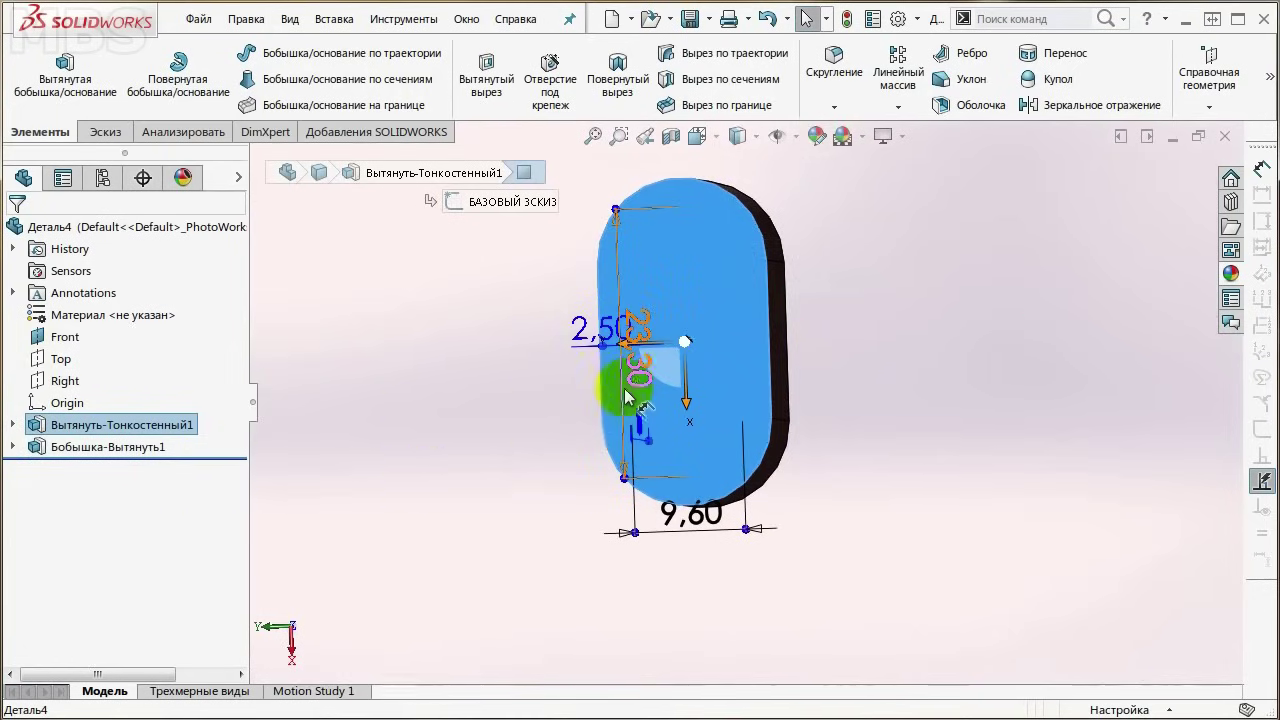
pyautogui.moveTo(643, 371); pyautogui.dragTo(694, 345, button='middle')
pyautogui.rightClick(702, 300)
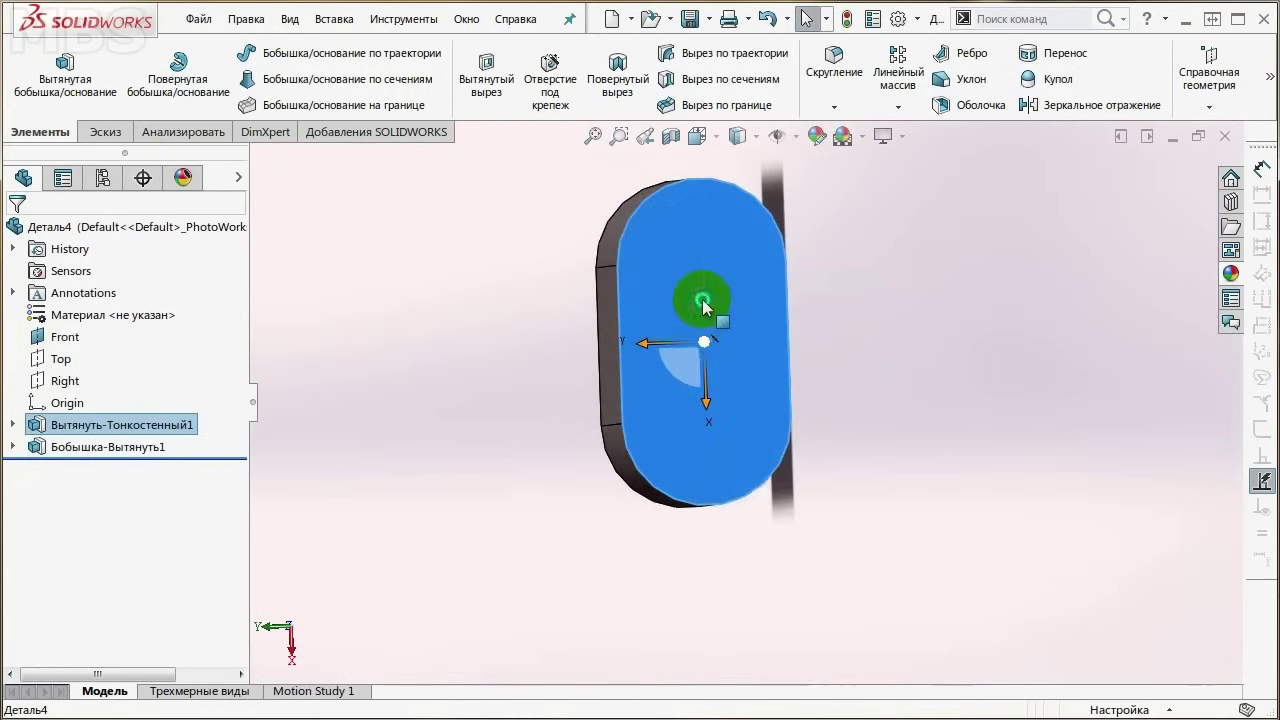
pyautogui.click(815, 265)
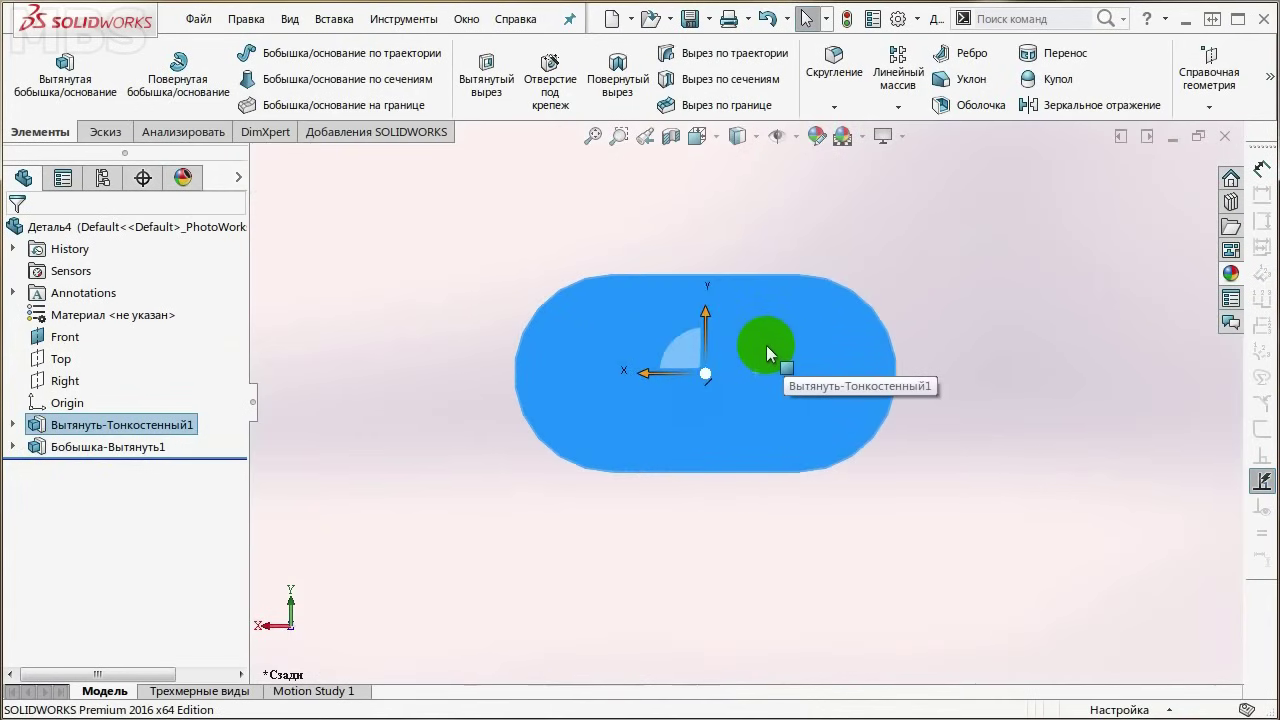
pyautogui.rightClick(766, 338)
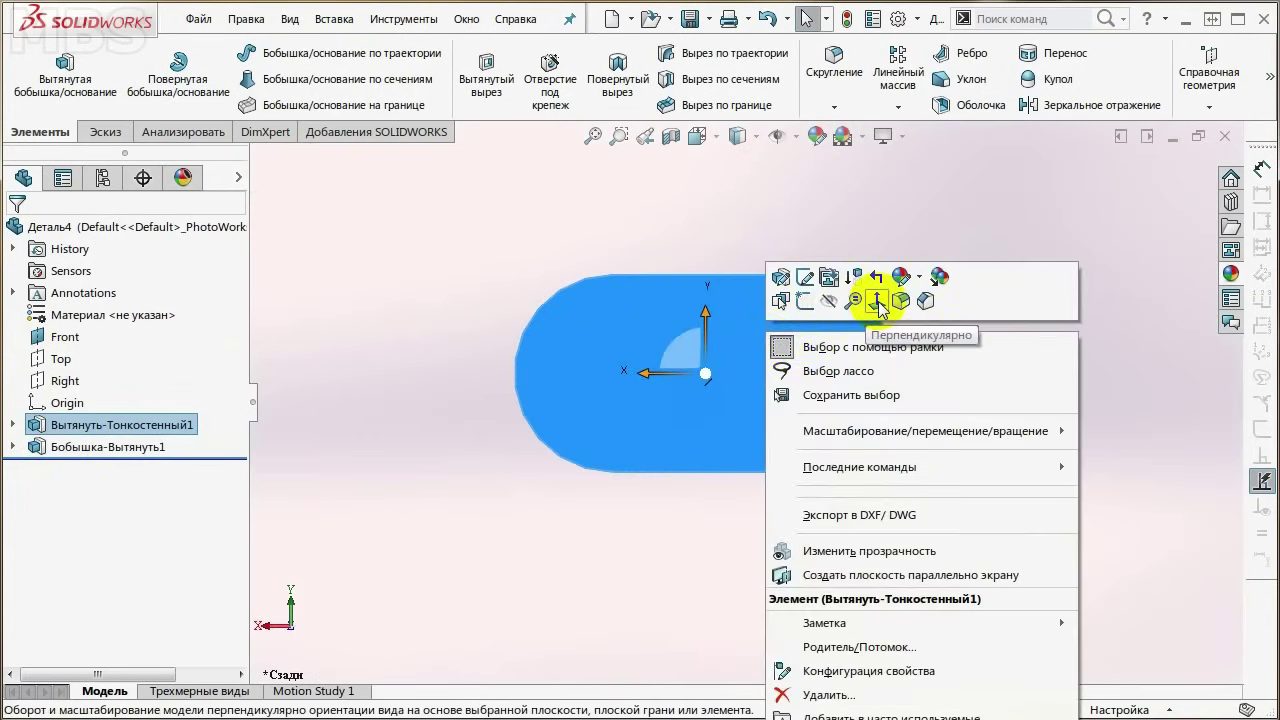
# Step: Reselect the bottom face and open sketch Эскиз4 on it
pyautogui.click(723, 428)
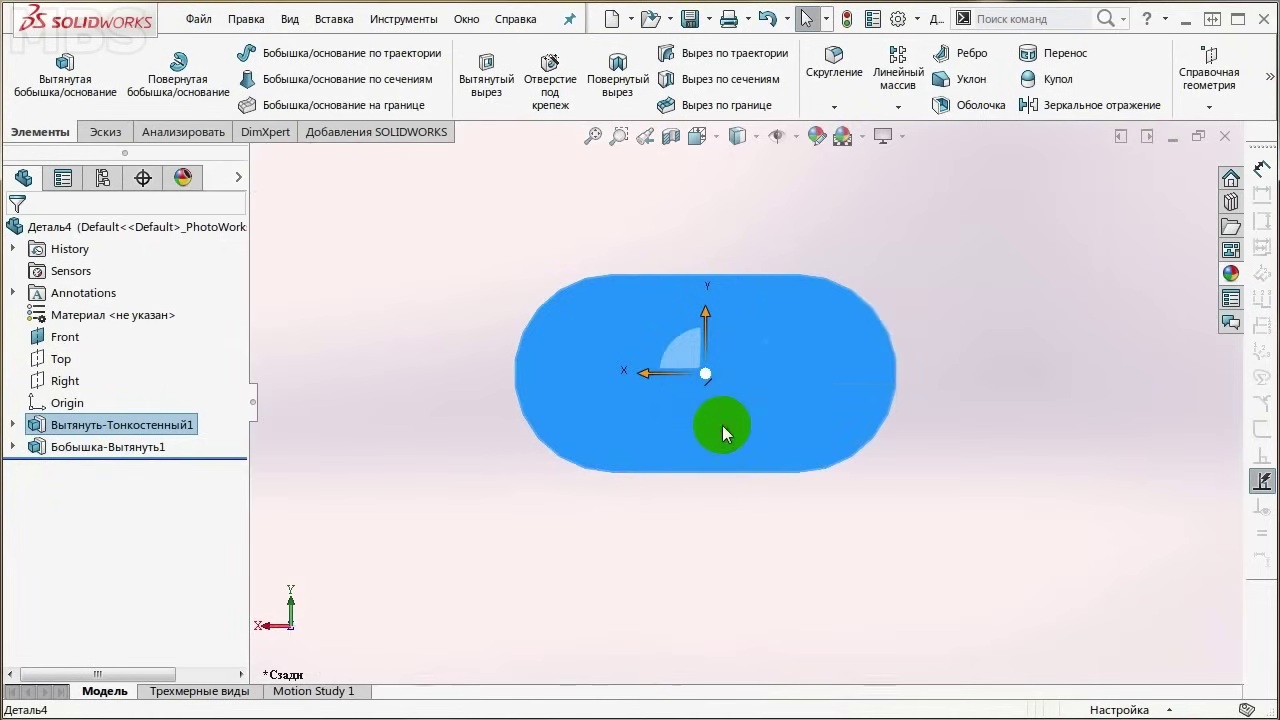
pyautogui.click(723, 428)
pyautogui.scroll(1, 733, 420)
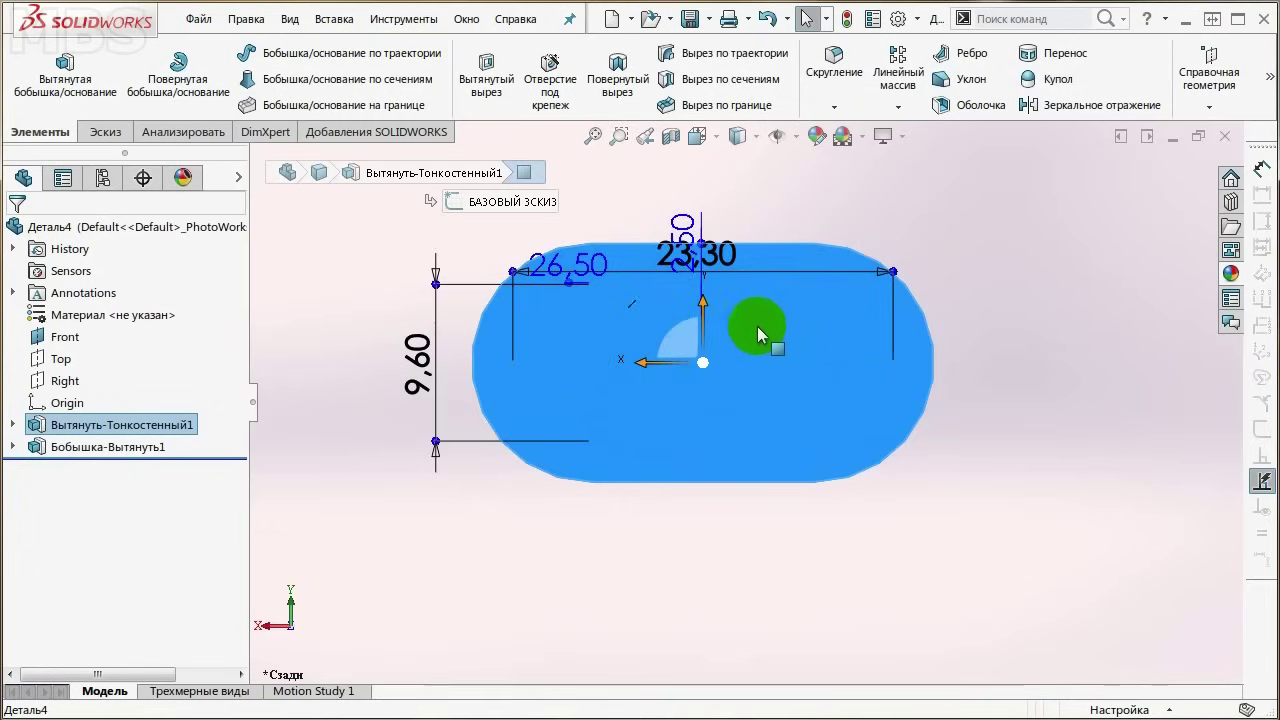
pyautogui.rightClick(762, 343)
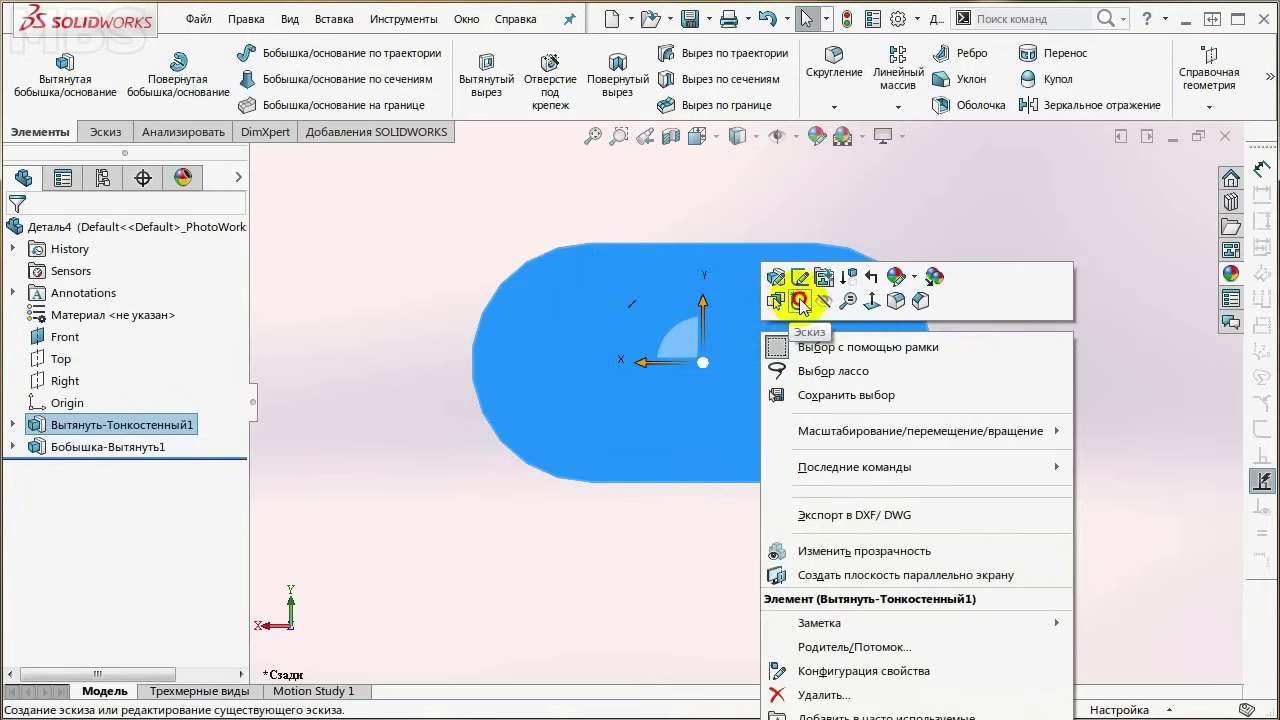
pyautogui.click(799, 300)
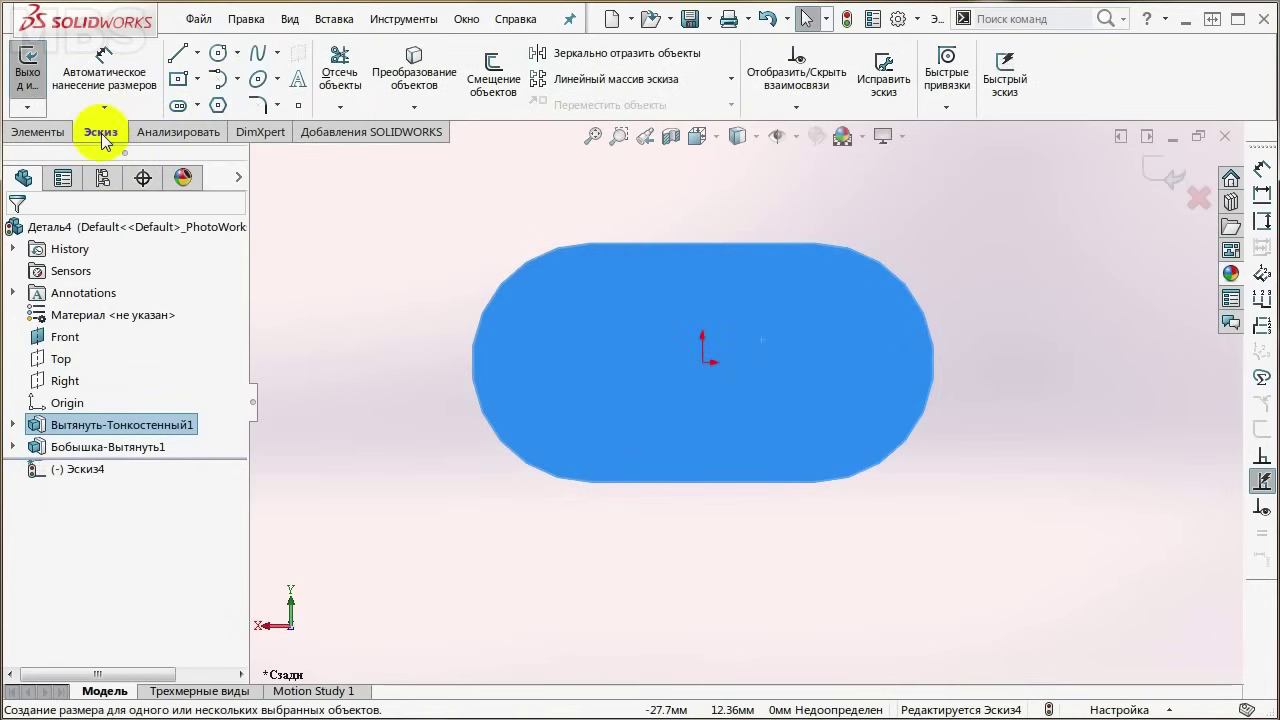
# Step: Draw a six-sided polygon with an inscribed construction circle centred on the origin
pyautogui.click(218, 106)
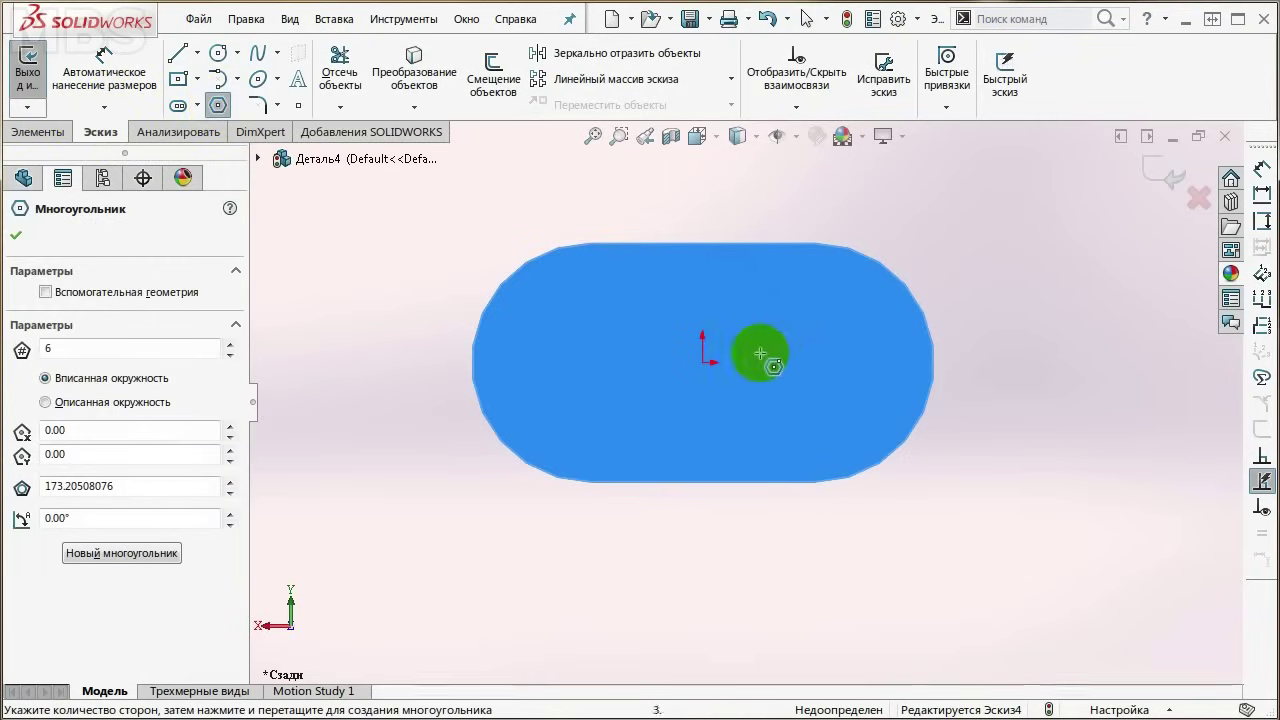
pyautogui.scroll(-3, 703, 362)
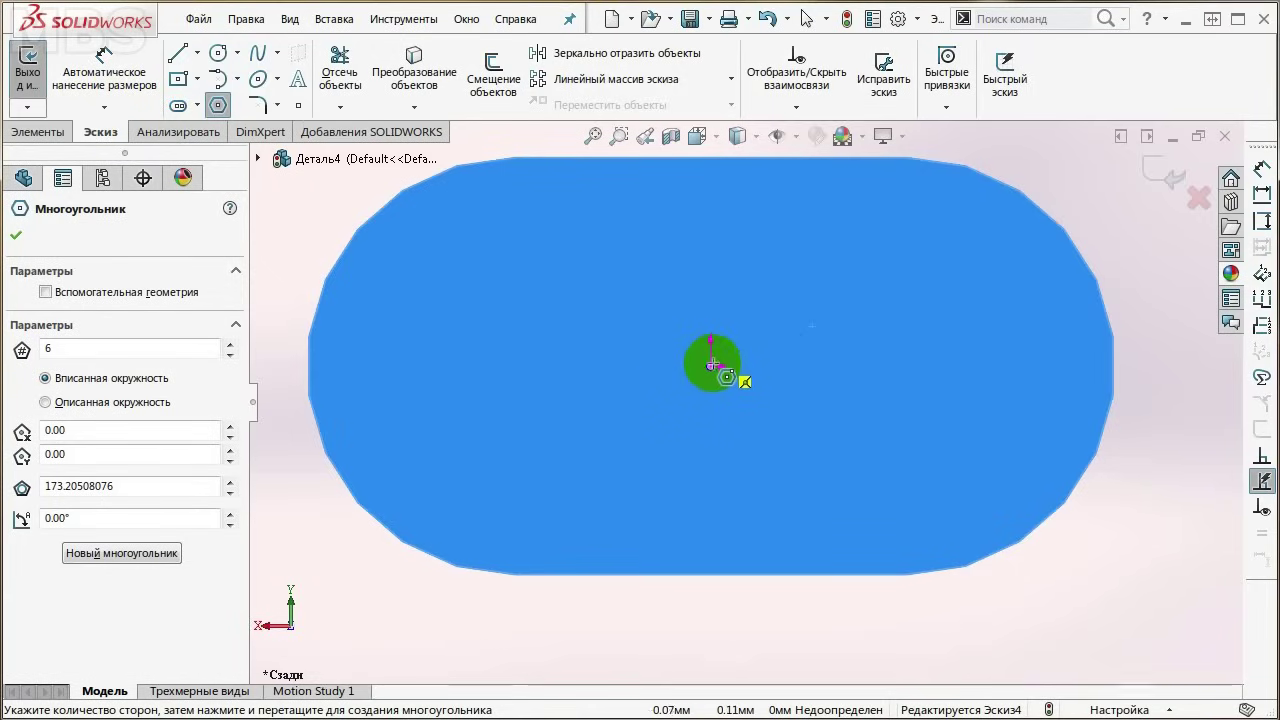
pyautogui.moveTo(709, 366)
pyautogui.mouseDown()
pyautogui.moveTo(805, 442)
pyautogui.moveTo(824, 431)
pyautogui.mouseUp()
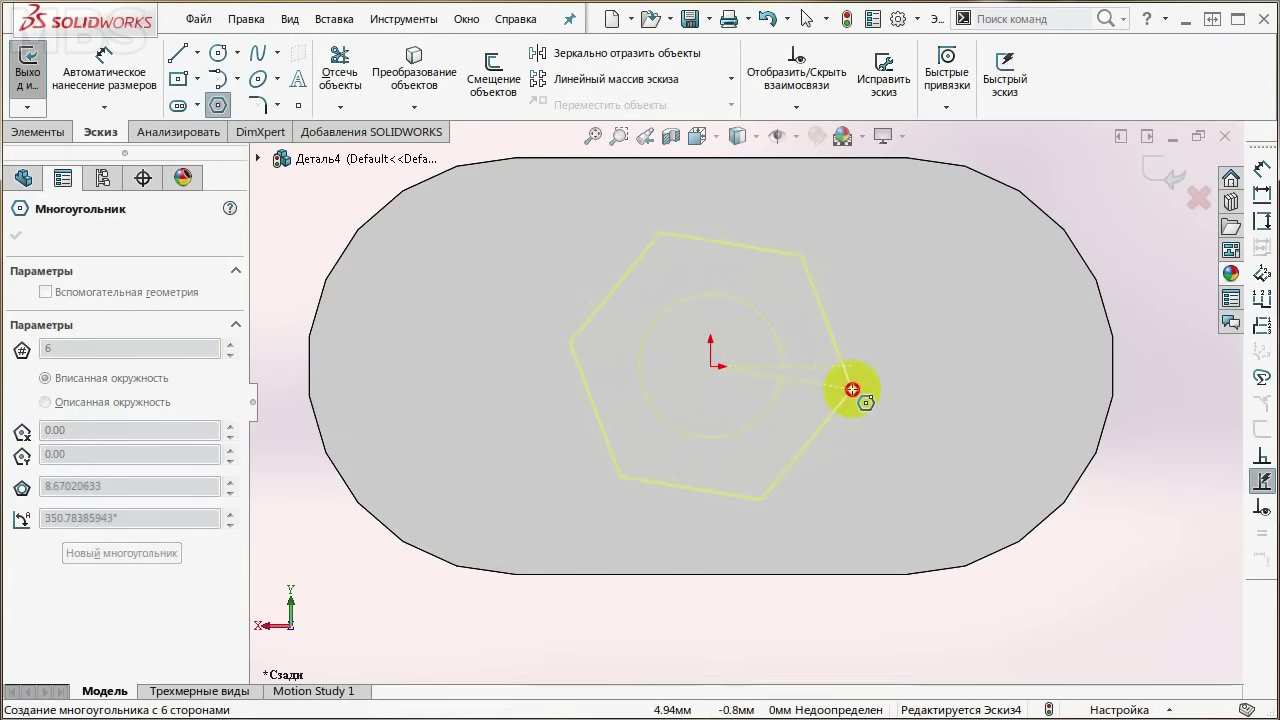
pyautogui.moveTo(824, 431); pyautogui.dragTo(848, 402)
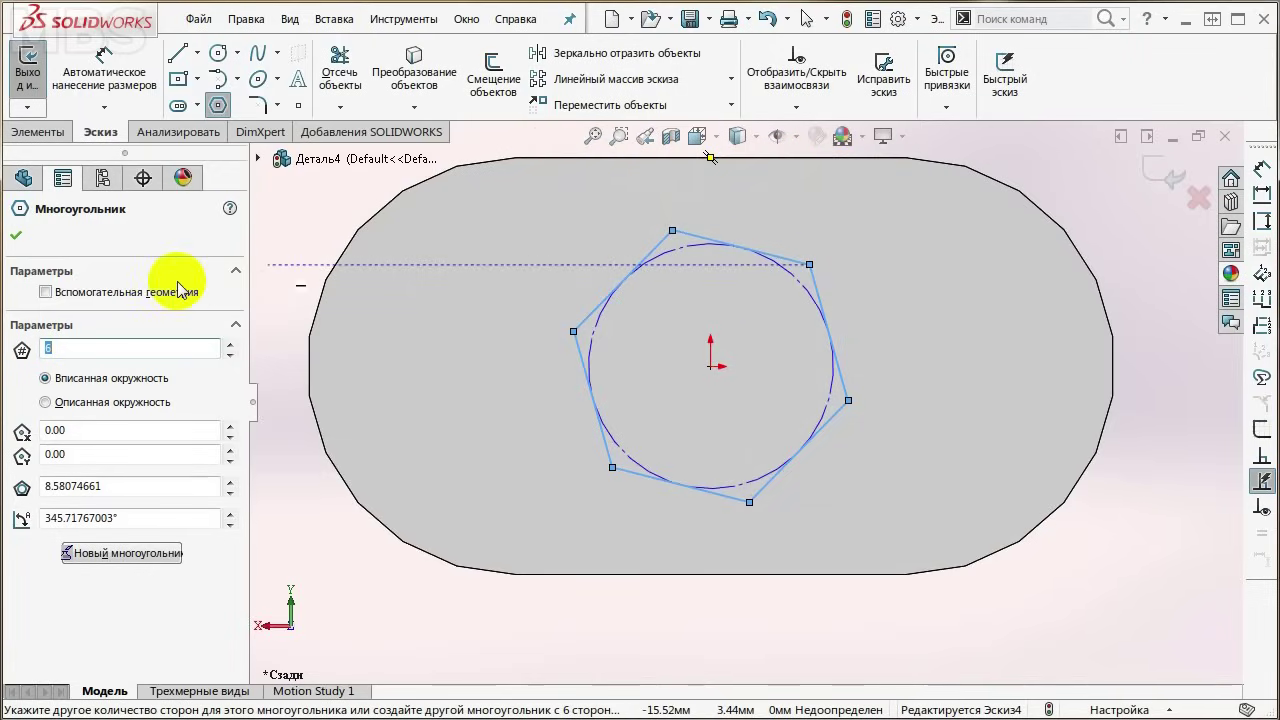
pyautogui.press('Escape')
# Step: Add a Parallel relation between the hexagon's top side and the slot's straight top edge
pyautogui.click(704, 240)
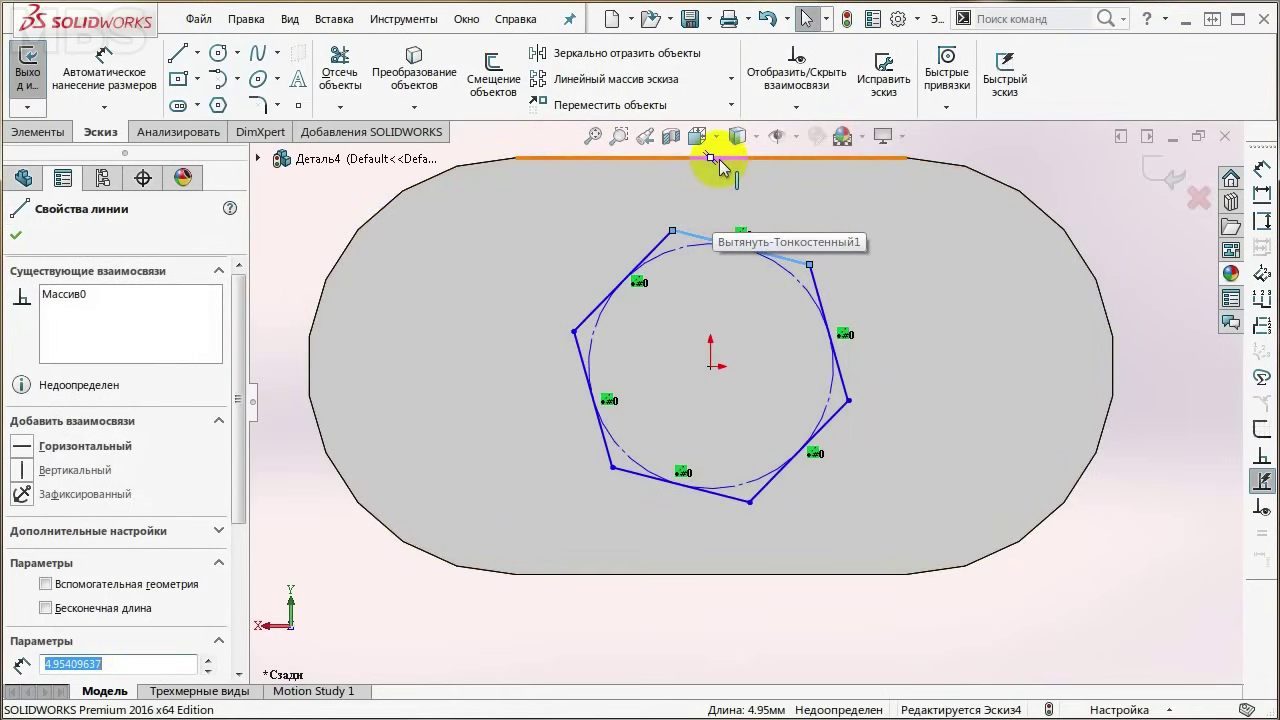
pyautogui.keyDown('ctrl'); pyautogui.click(760, 158); pyautogui.keyUp('ctrl')
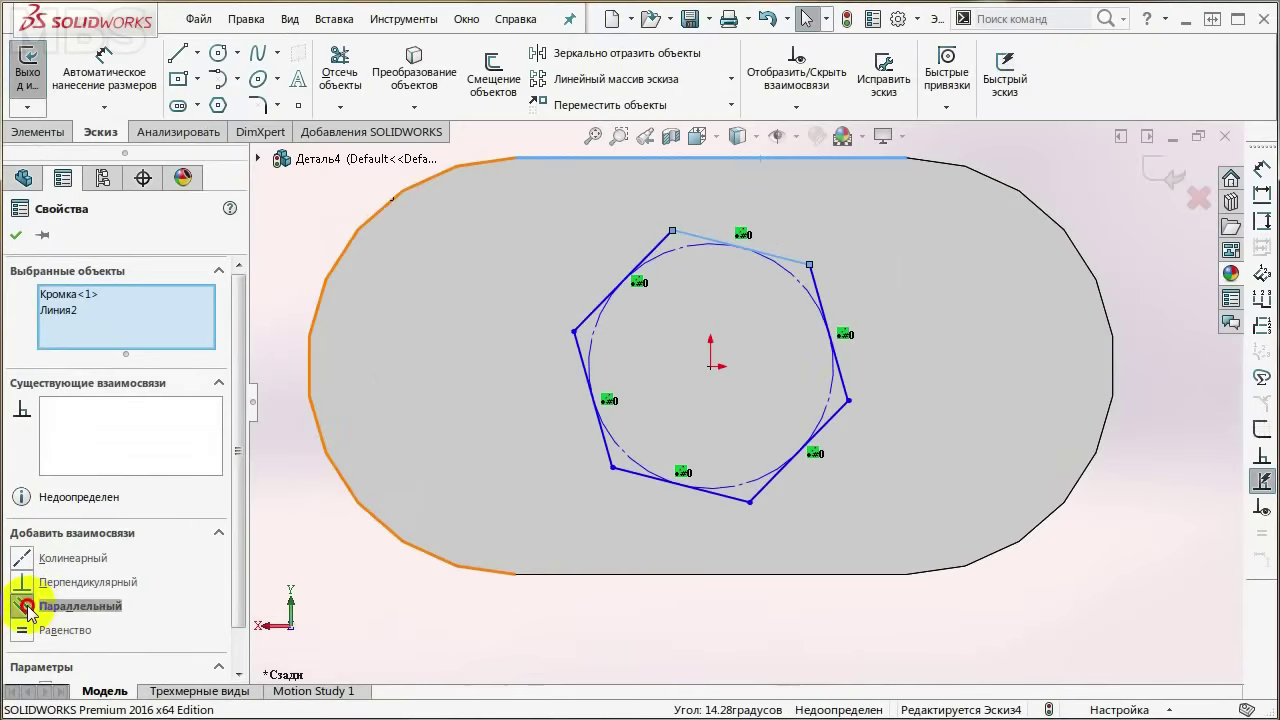
pyautogui.click(27, 607)
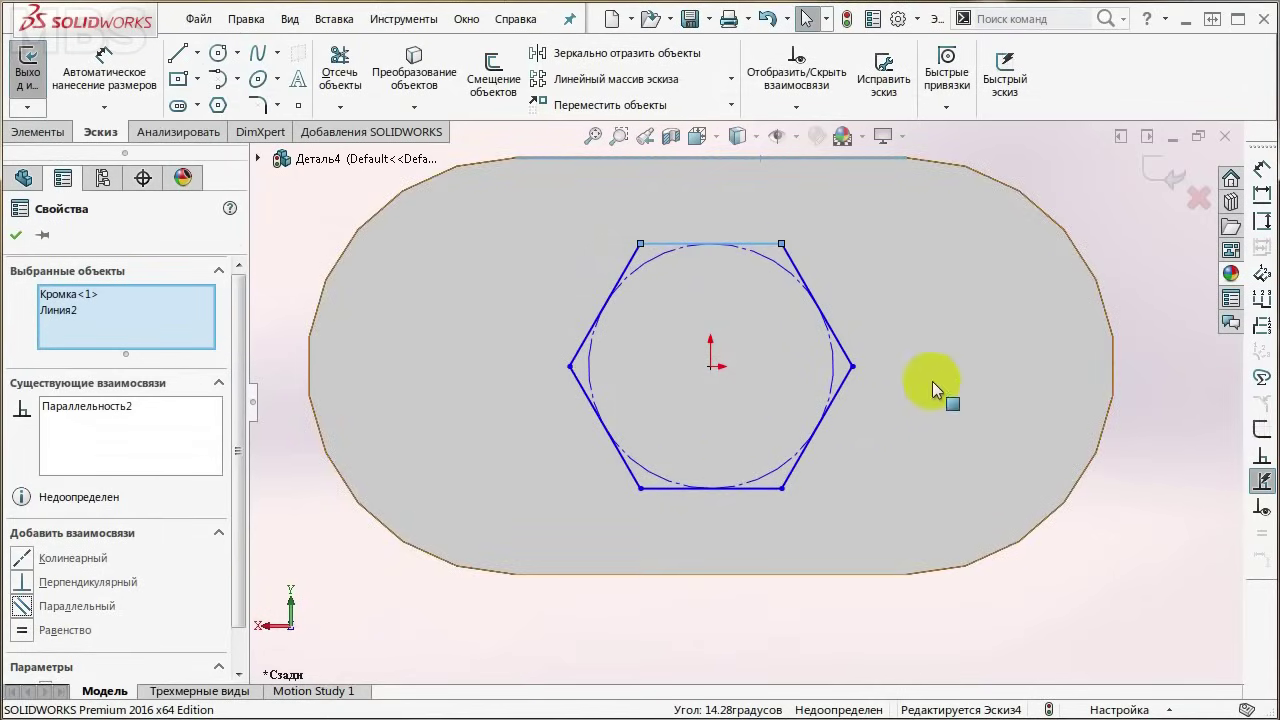
# Step: Dimension the hexagon's top-to-bottom flats at 6.3 mm
pyautogui.moveTo(942, 355); pyautogui.dragTo(944, 290, button='right')
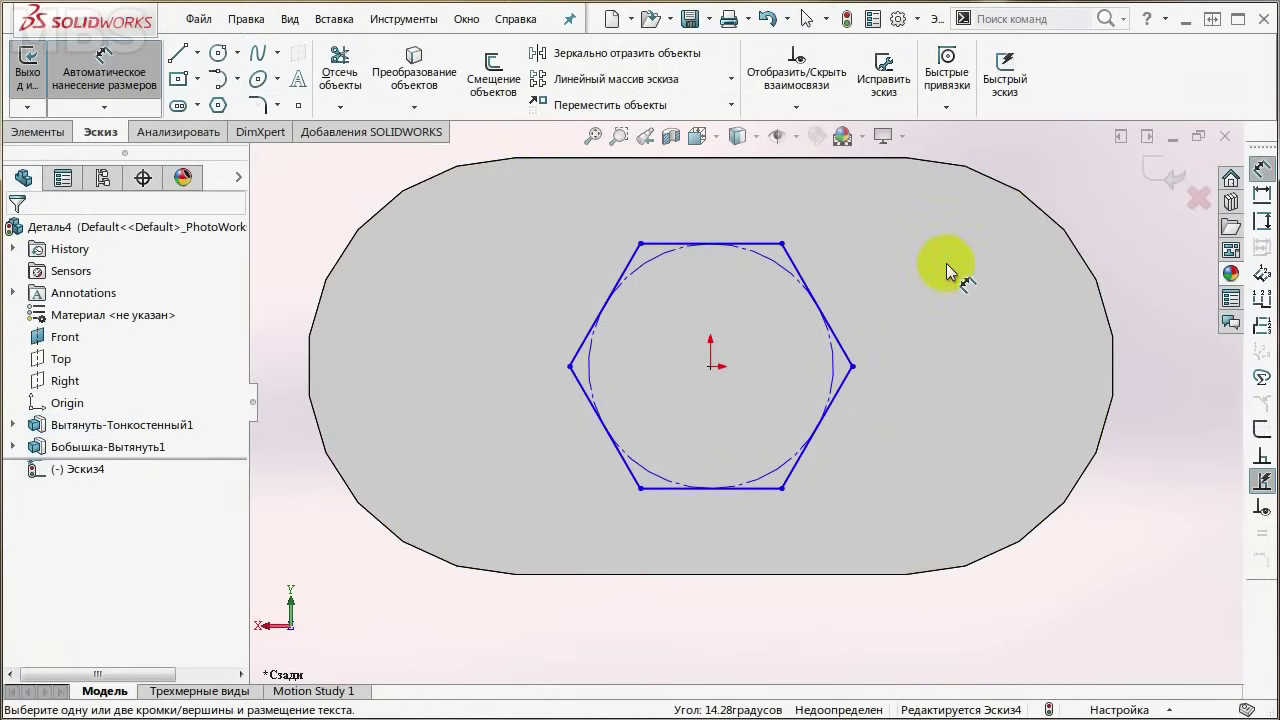
pyautogui.click(754, 248)
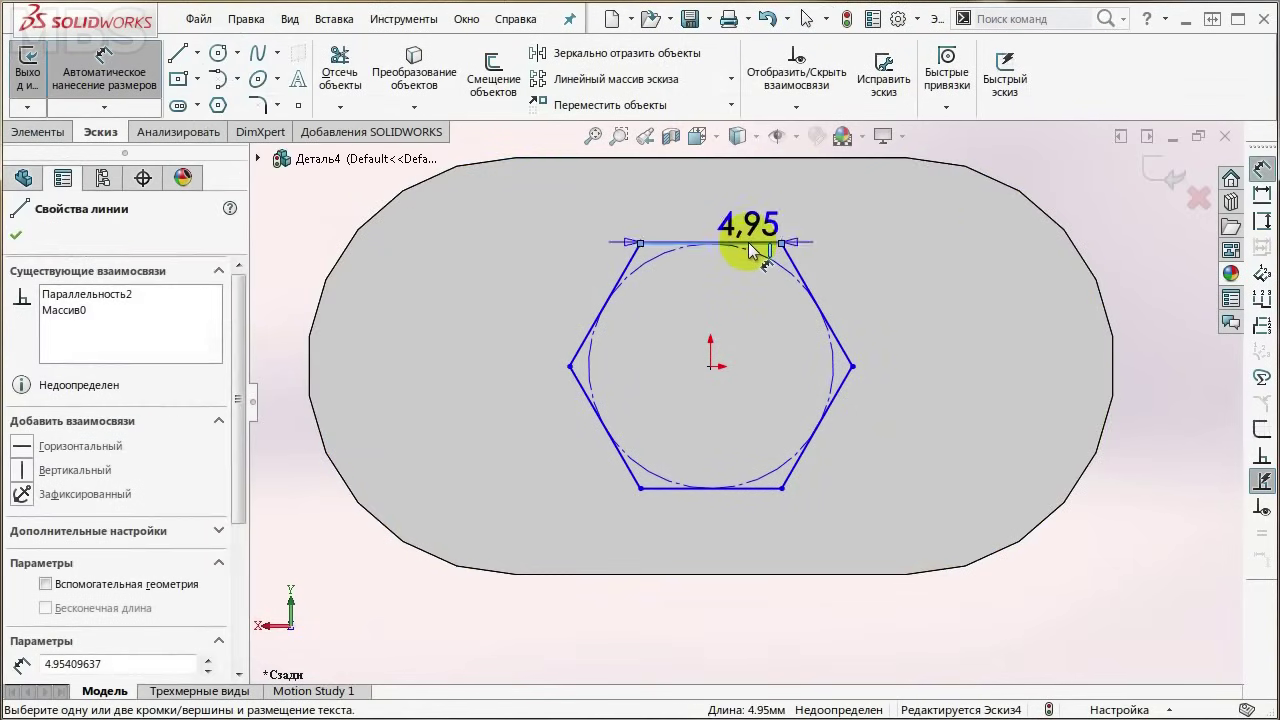
pyautogui.click(733, 491)
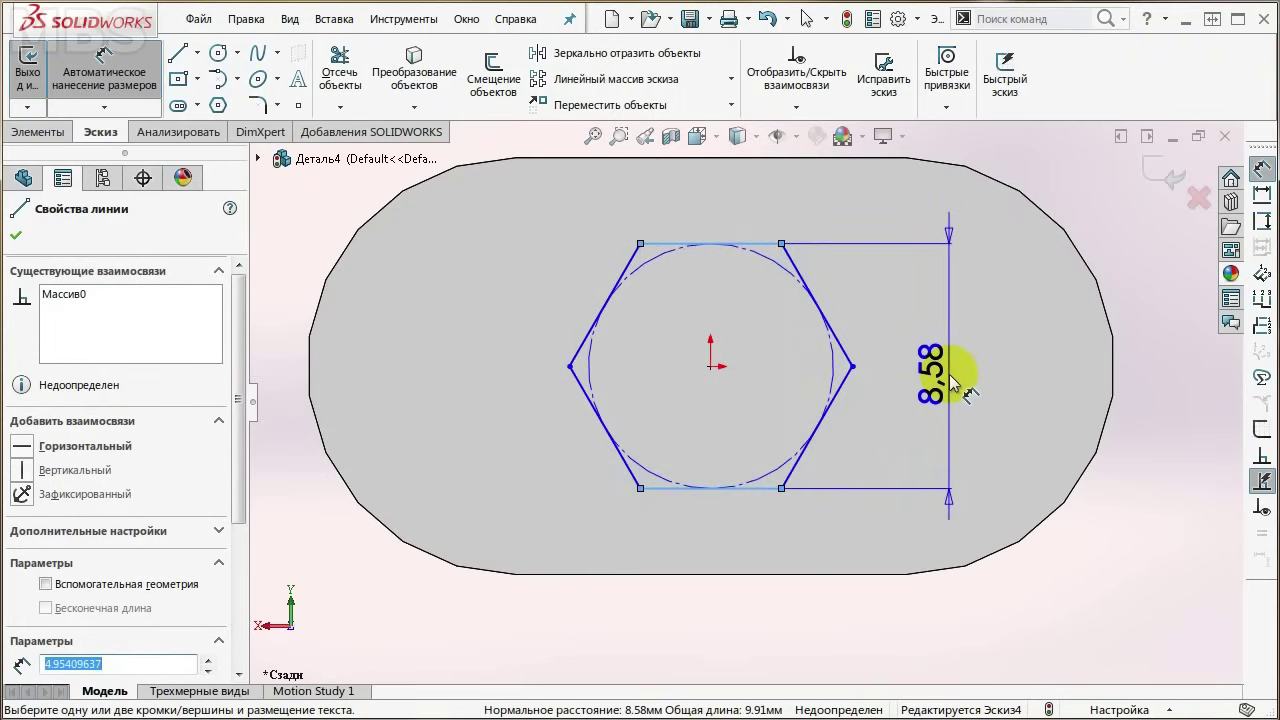
pyautogui.click(953, 383)
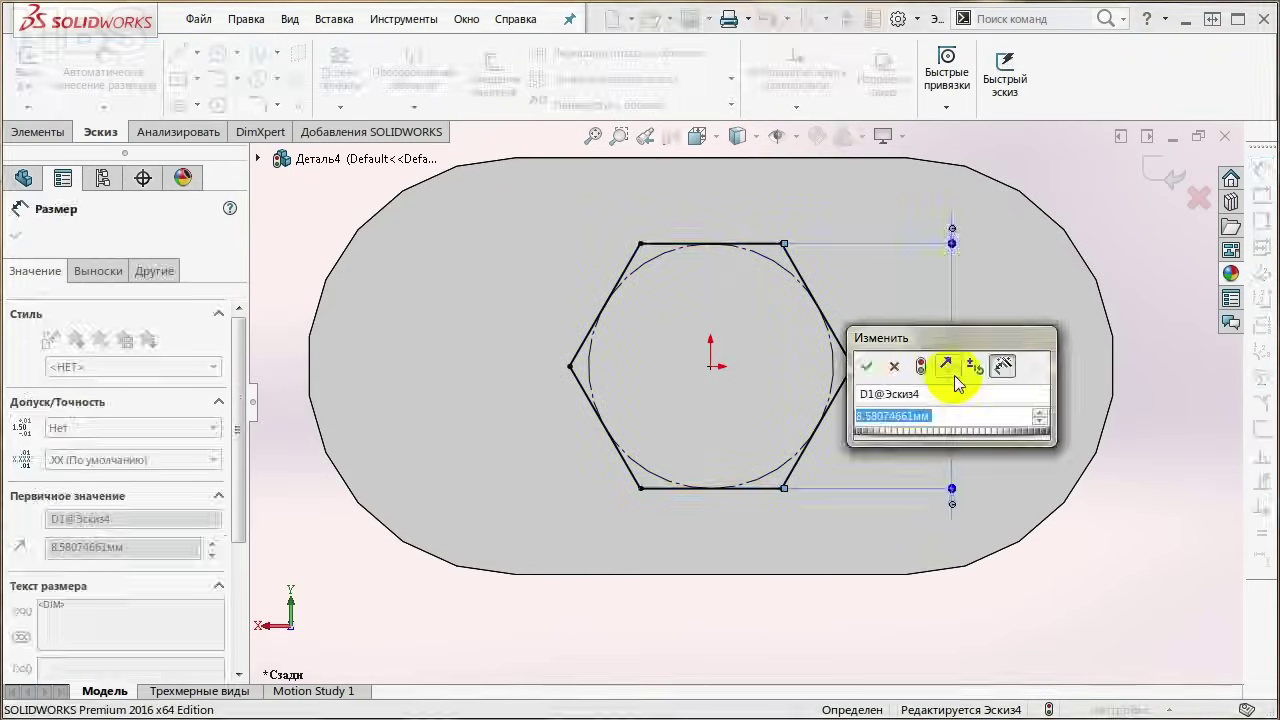
pyautogui.write('6')
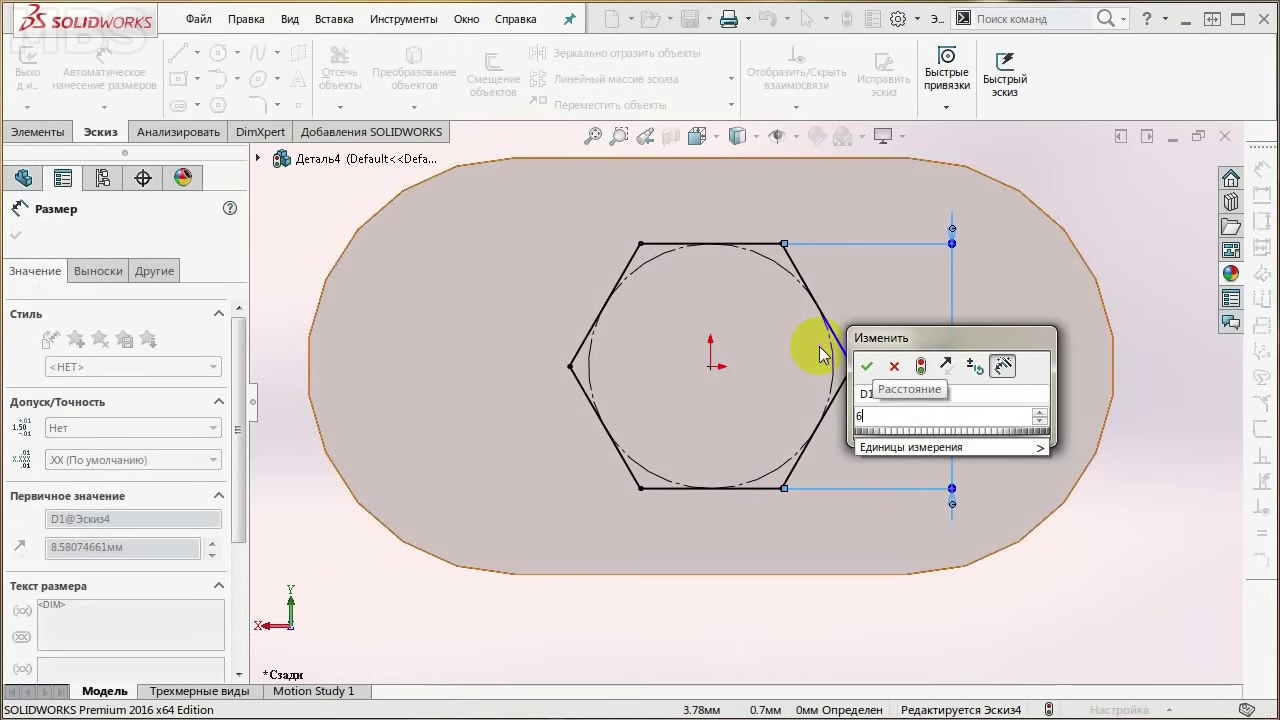
pyautogui.write('.3')
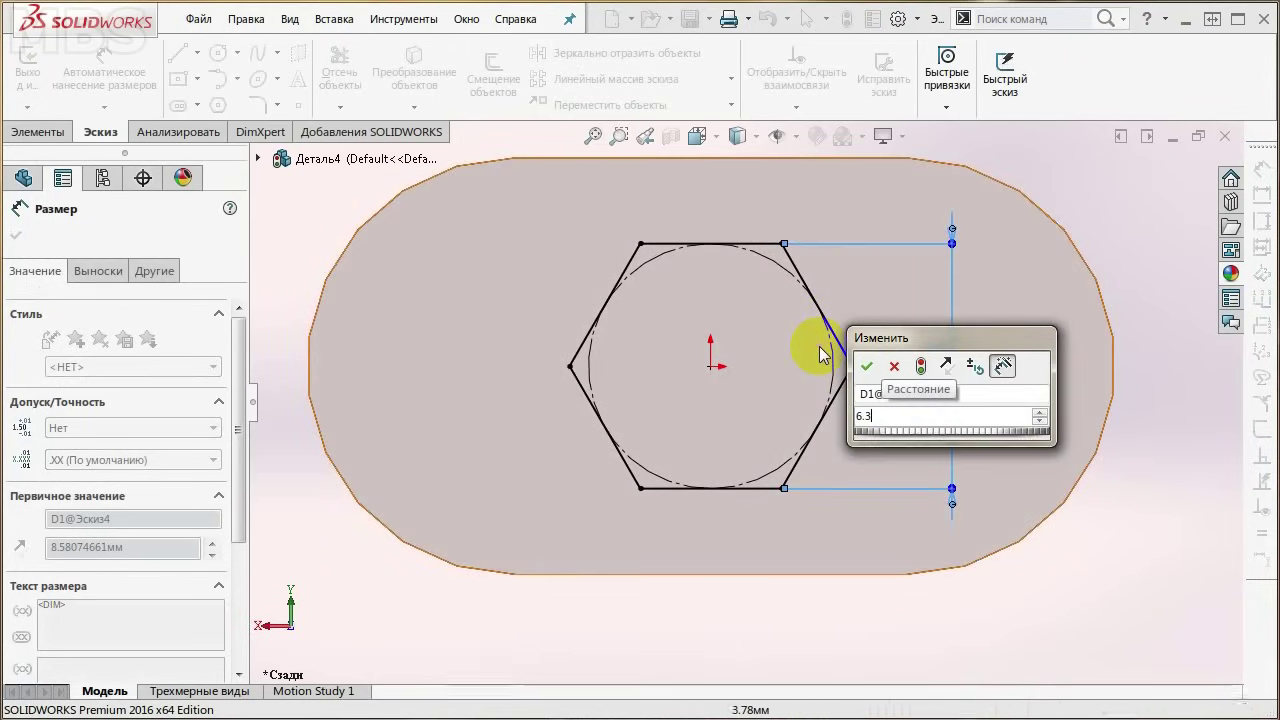
pyautogui.press('Return')
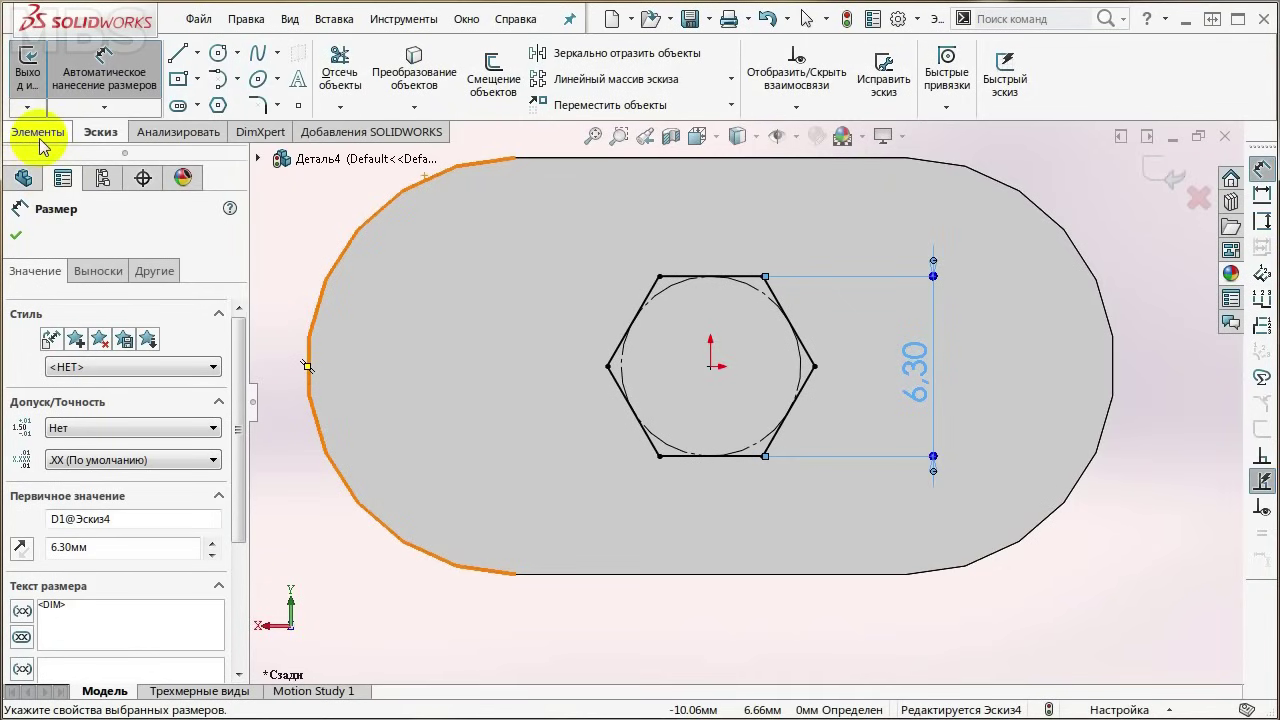
# Step: Extrude-cut the 6.3 mm hexagon 10 mm deep into the part's bottom
pyautogui.click(40, 140)
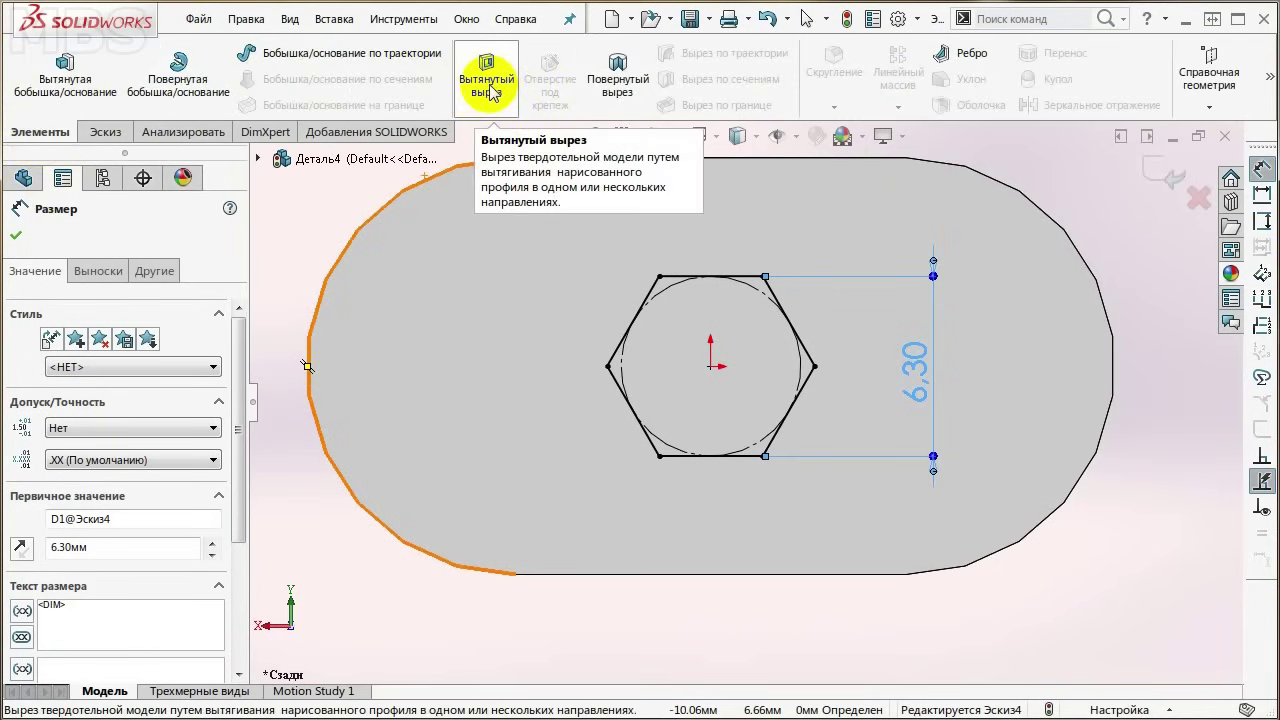
pyautogui.click(488, 88)
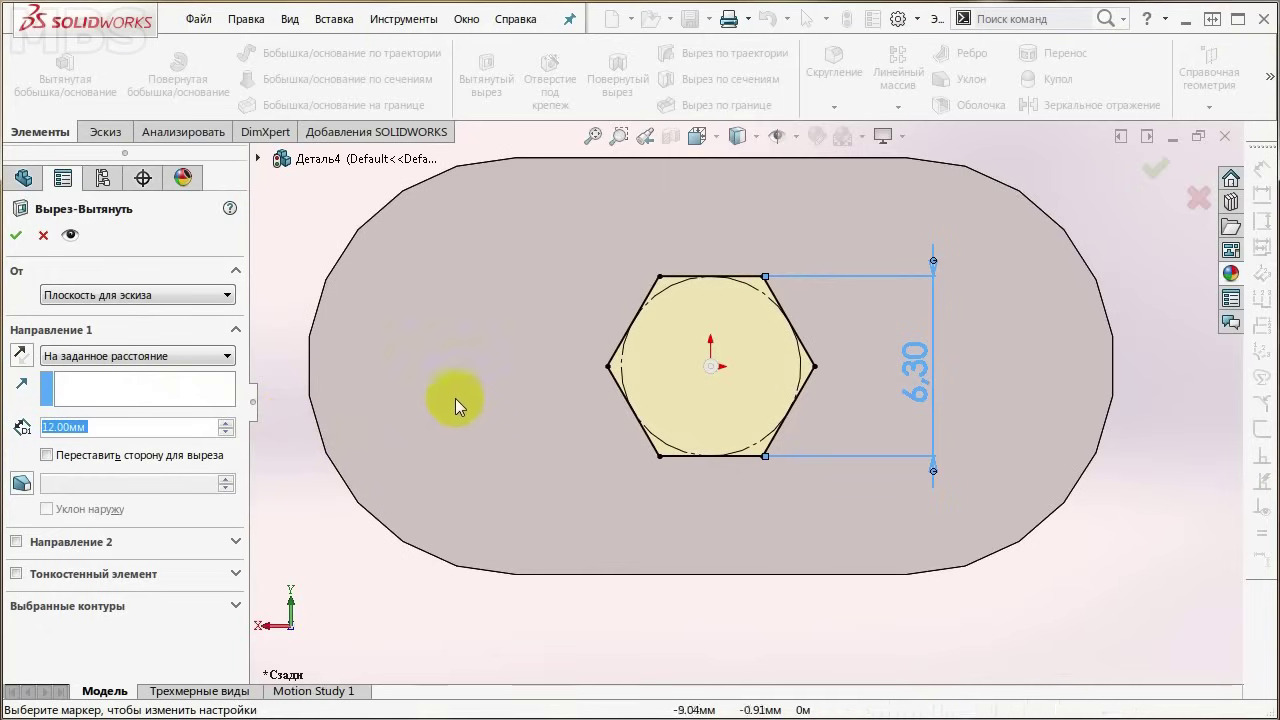
pyautogui.click(662, 398)
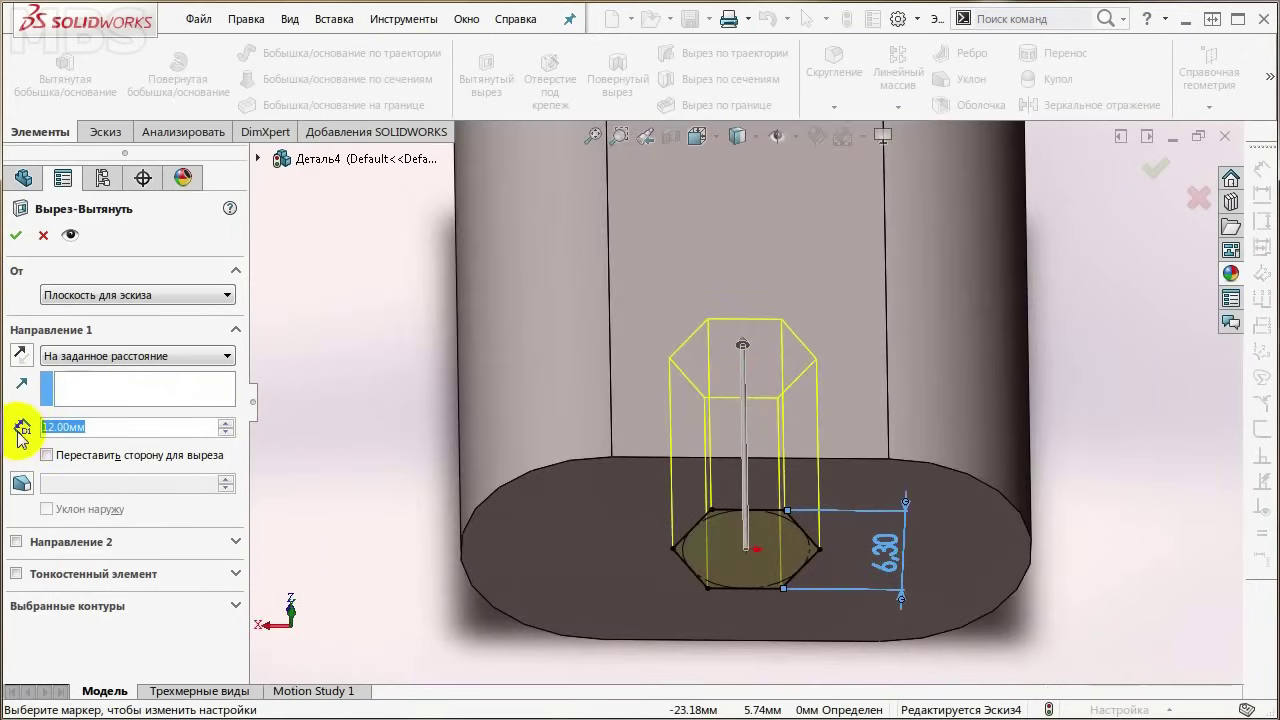
pyautogui.write('10')
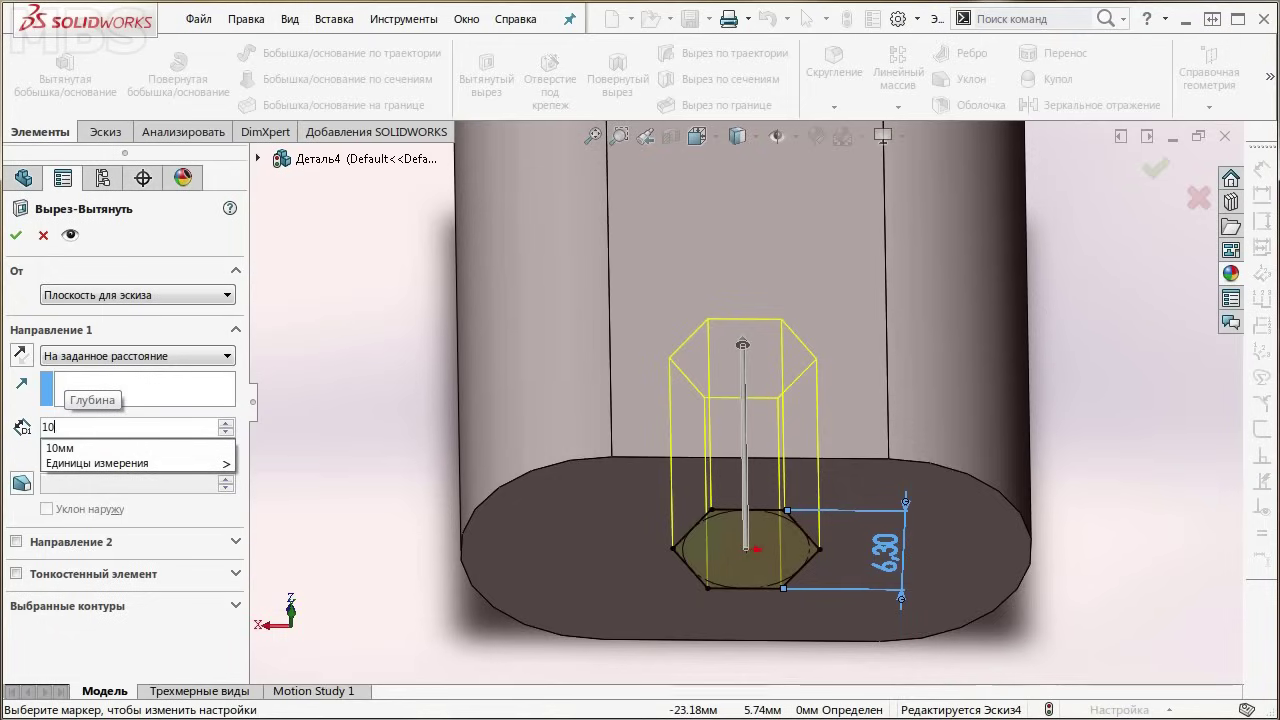
pyautogui.press('Return')
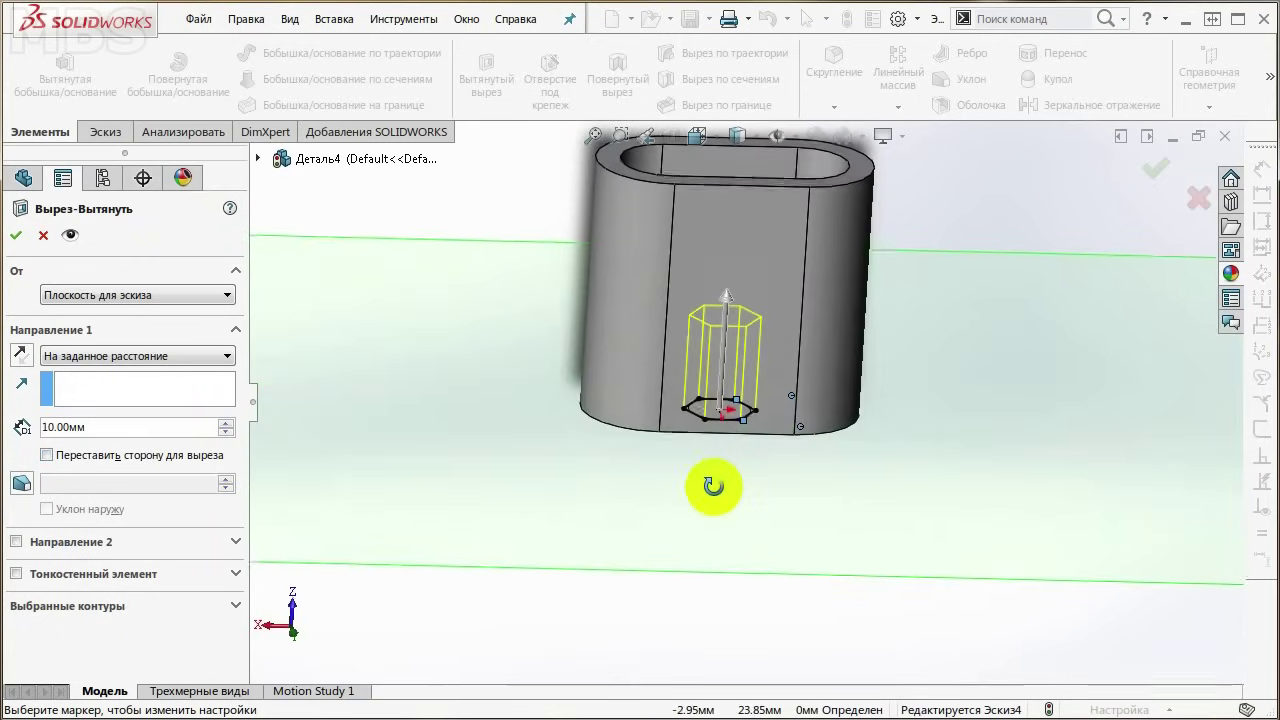
pyautogui.click(20, 237)
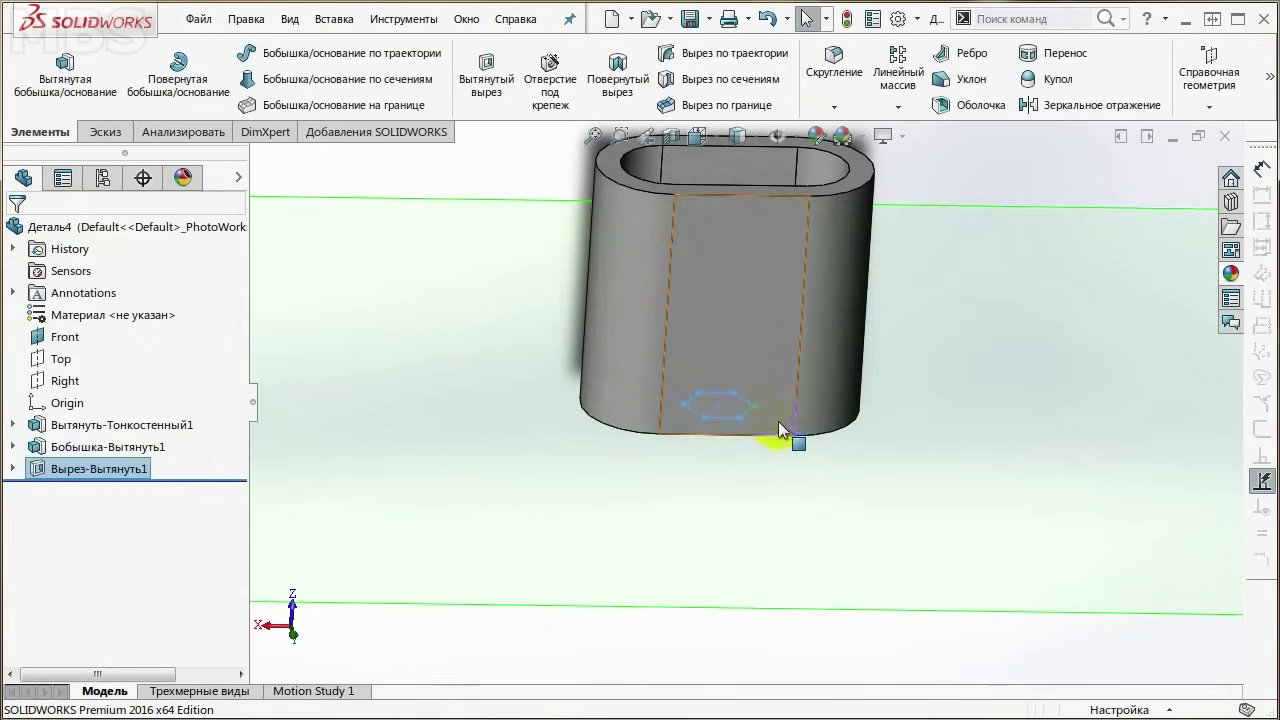
# Step: Orbit the part to inspect the hexagonal hole on its underside
pyautogui.moveTo(791, 446); pyautogui.dragTo(786, 194, button='middle')
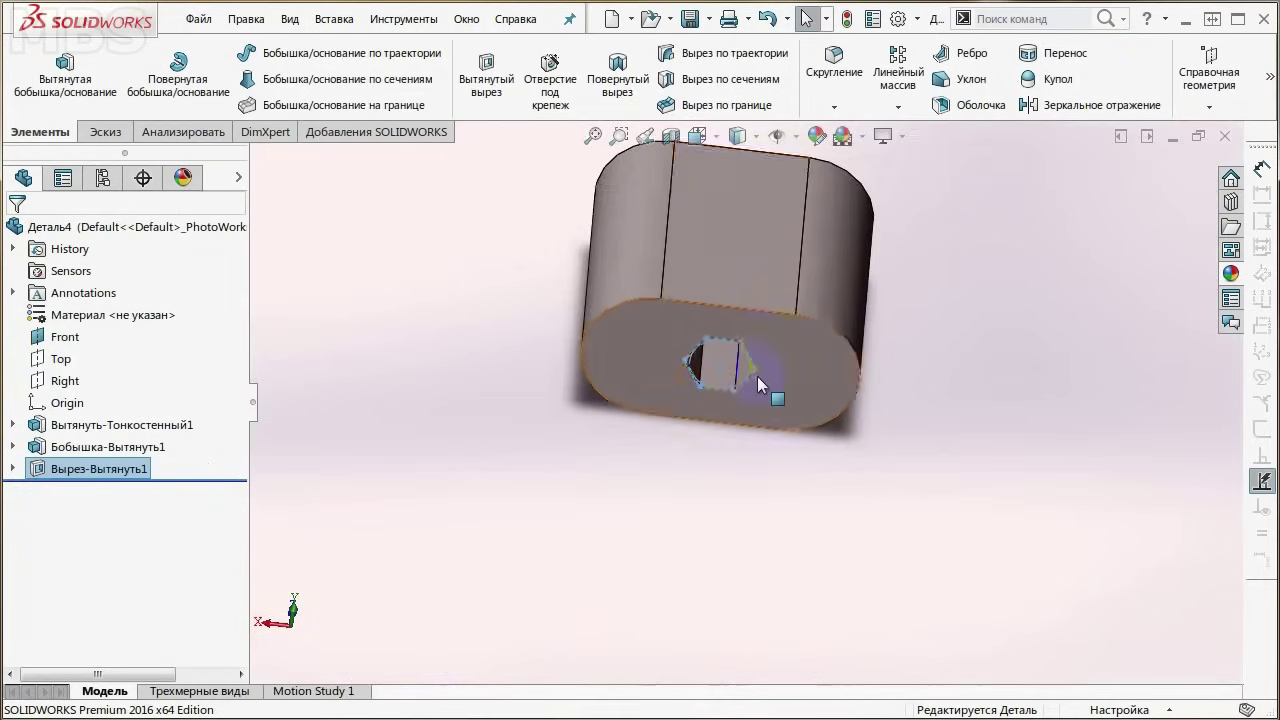
pyautogui.scroll(-3, 757, 385)
pyautogui.moveTo(757, 385)
pyautogui.mouseDown(button='middle')
pyautogui.moveTo(760, 209)
pyautogui.moveTo(740, 323)
pyautogui.moveTo(712, 338)
pyautogui.mouseUp(button='middle')
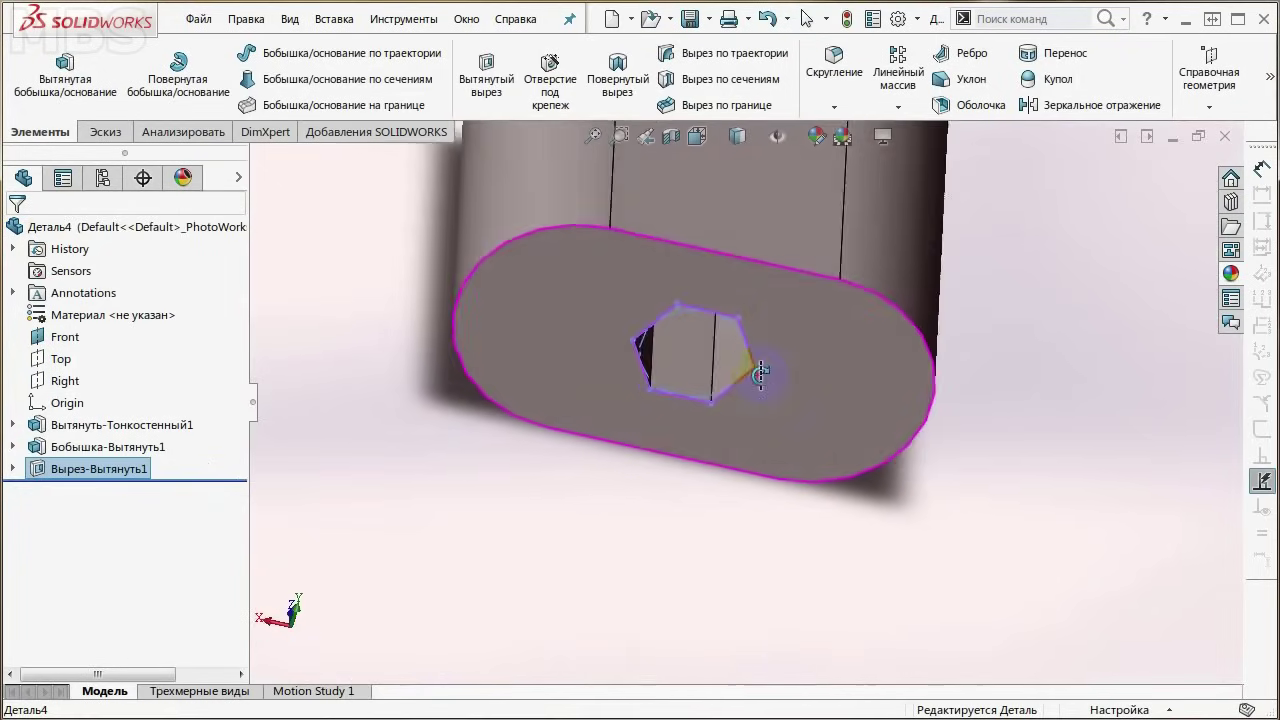
pyautogui.scroll(2, 712, 338)
pyautogui.moveTo(712, 338)
pyautogui.mouseDown(button='middle')
pyautogui.moveTo(651, 320)
pyautogui.moveTo(626, 268)
pyautogui.moveTo(750, 281)
pyautogui.mouseUp(button='middle')
pyautogui.scroll(-2, 750, 281)
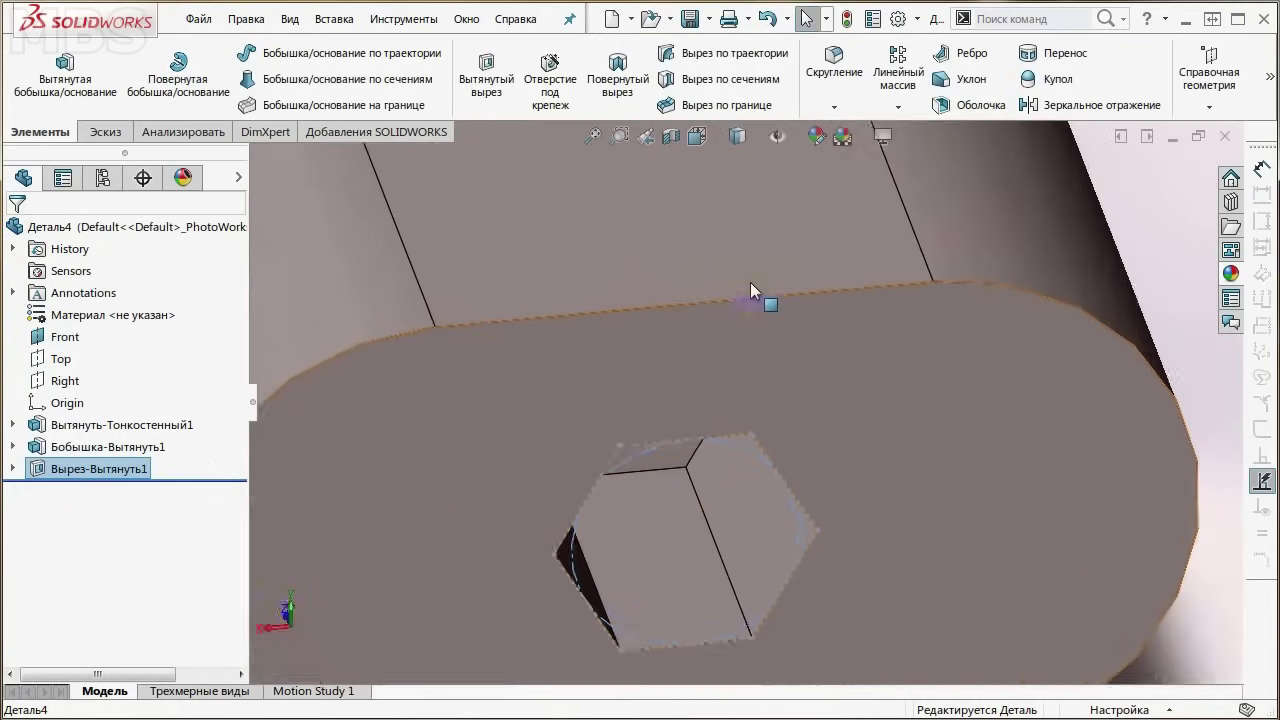
pyautogui.scroll(2, 750, 282)
# Step: Save the finished part as an STL (*.stl) file
pyautogui.moveTo(788, 380); pyautogui.dragTo(795, 585, button='middle')
pyautogui.click(659, 478)
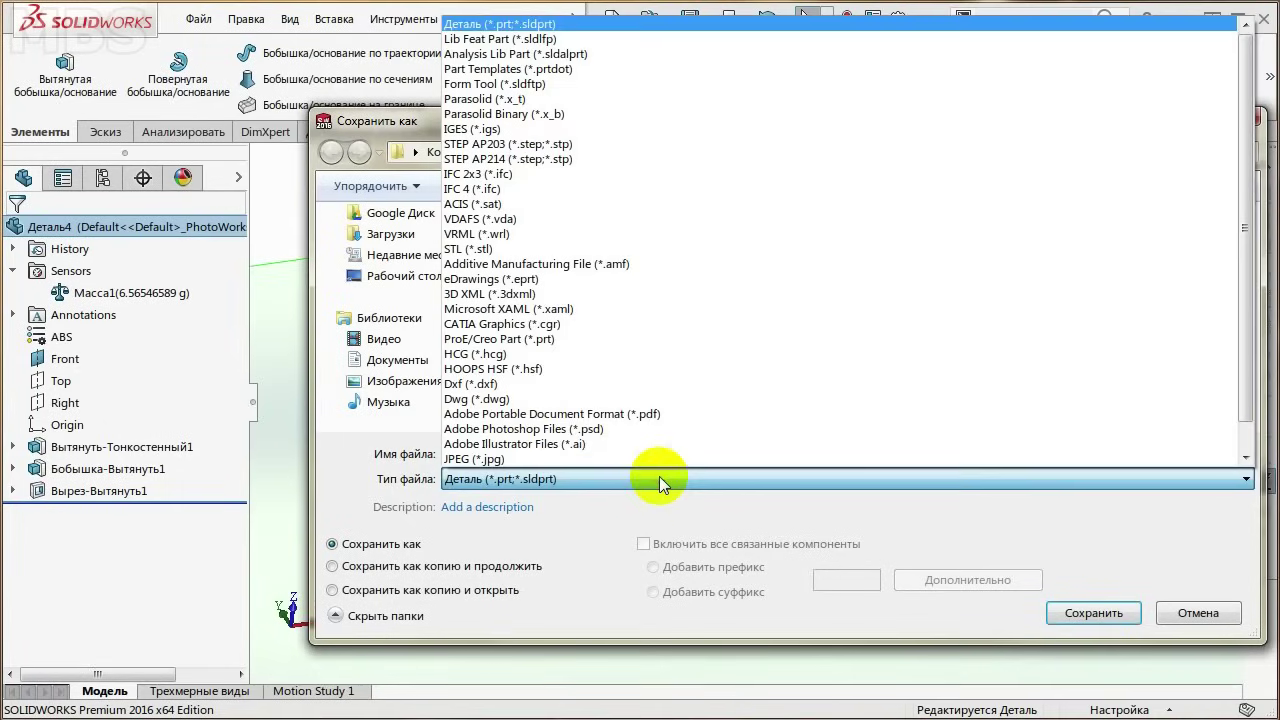
pyautogui.click(540, 249)
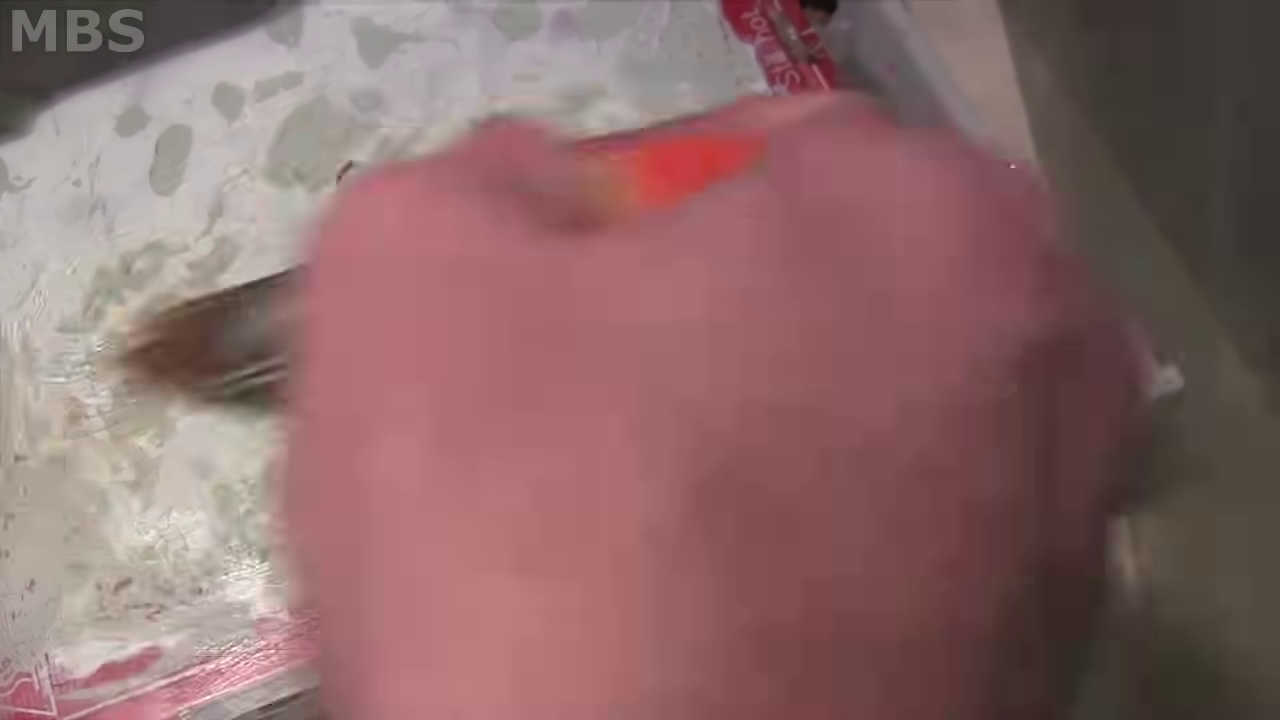
# Step: Skip the update notice and load КРУТИЛКА ДЛЯ ГИТАРЫ.STL from its project folder onto the bed
pyautogui.moveTo(281, 57); pyautogui.dragTo(313, 96)
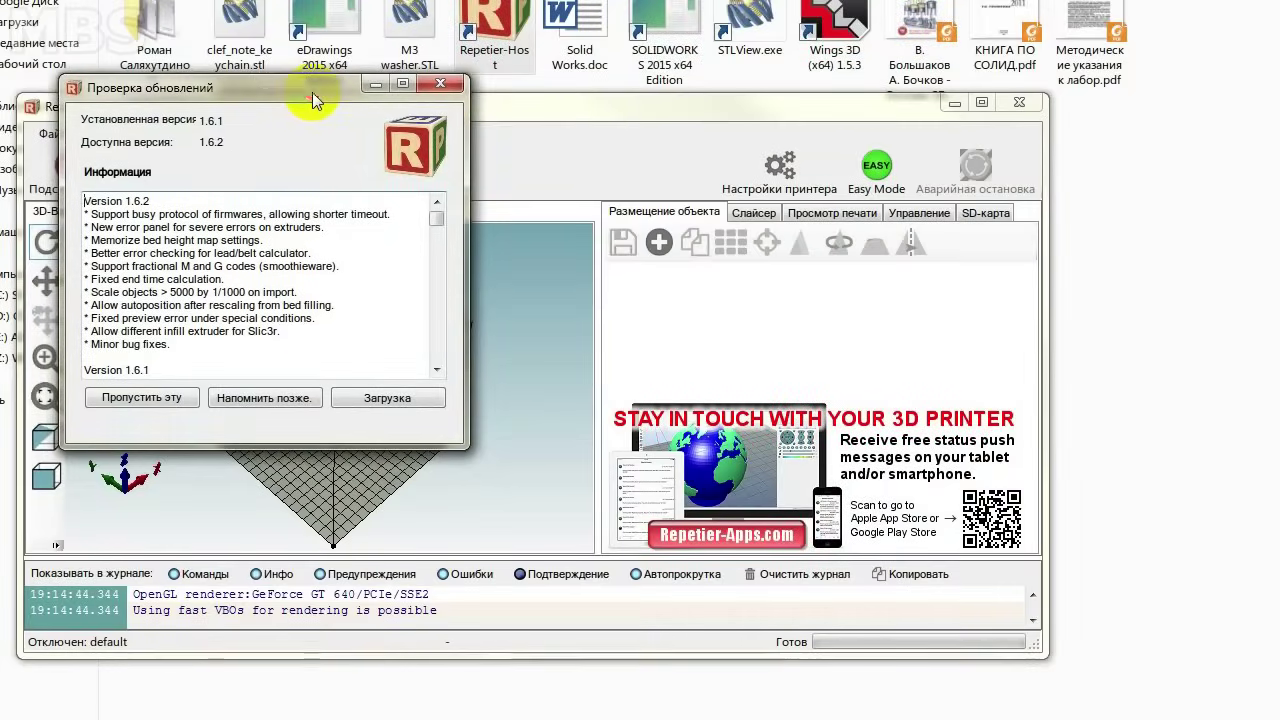
pyautogui.click(177, 414)
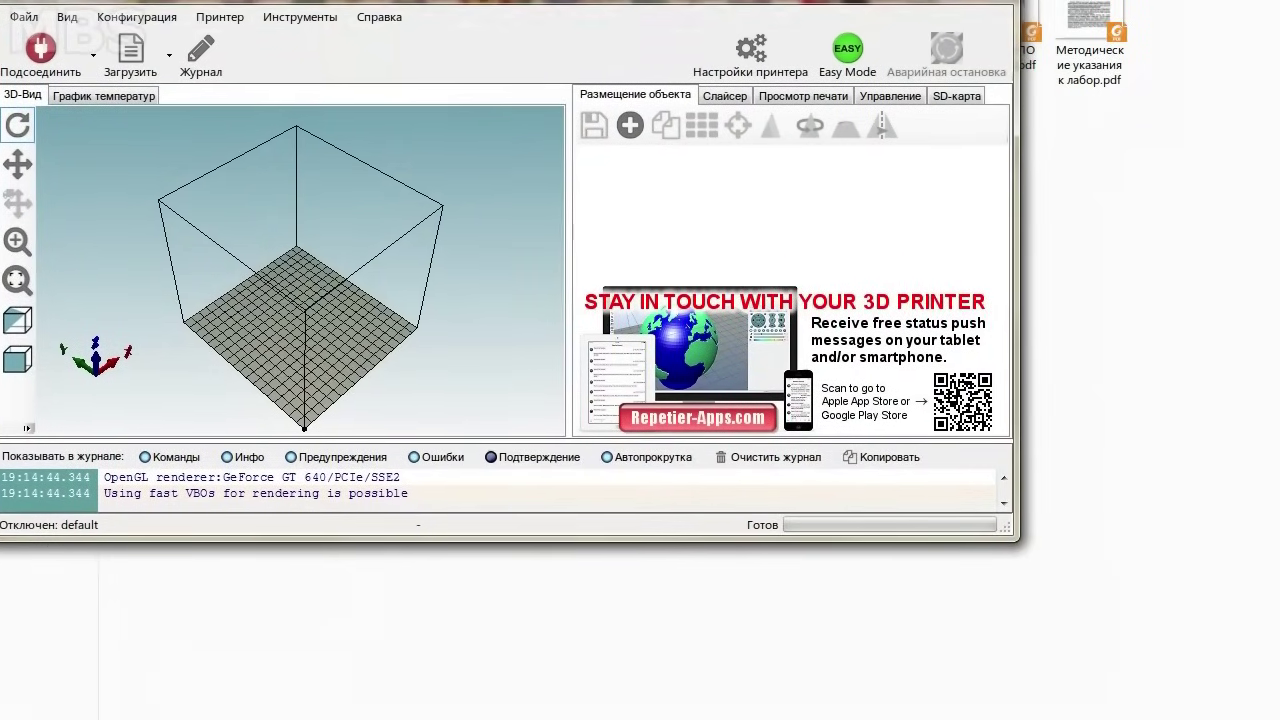
pyautogui.click(160, 170)
pyautogui.doubleClick(295, 586)
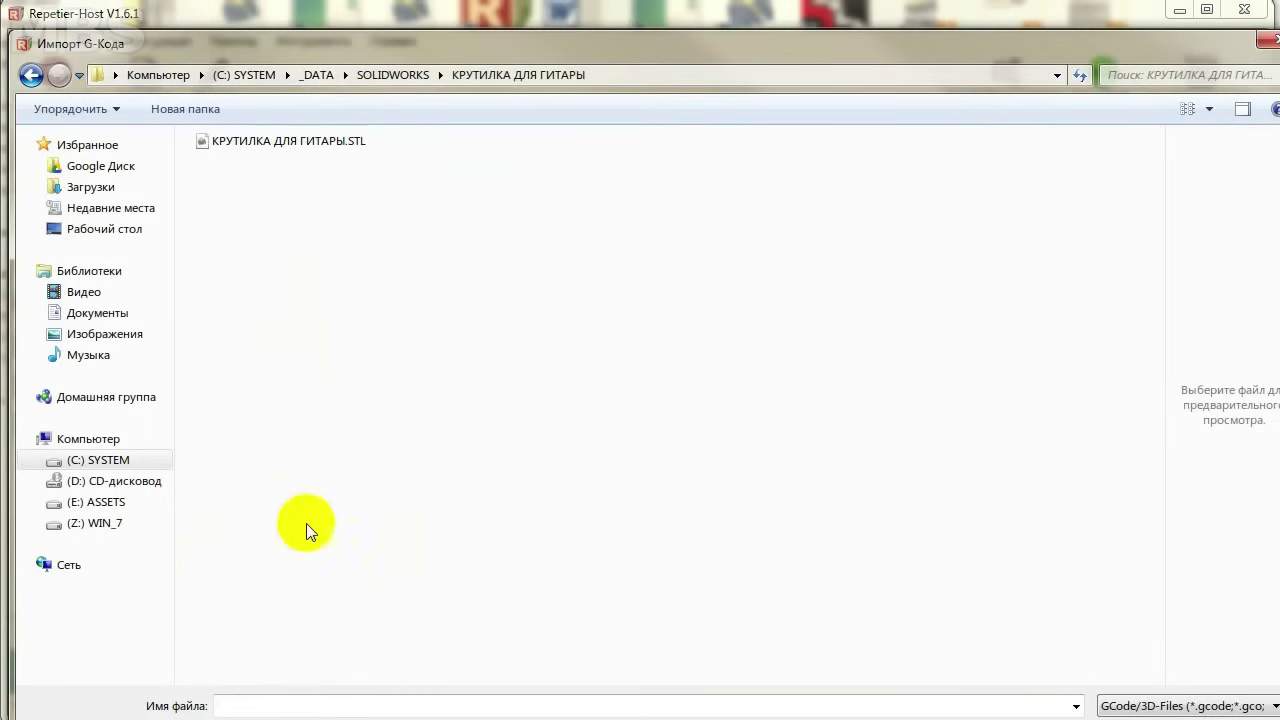
pyautogui.doubleClick(341, 142)
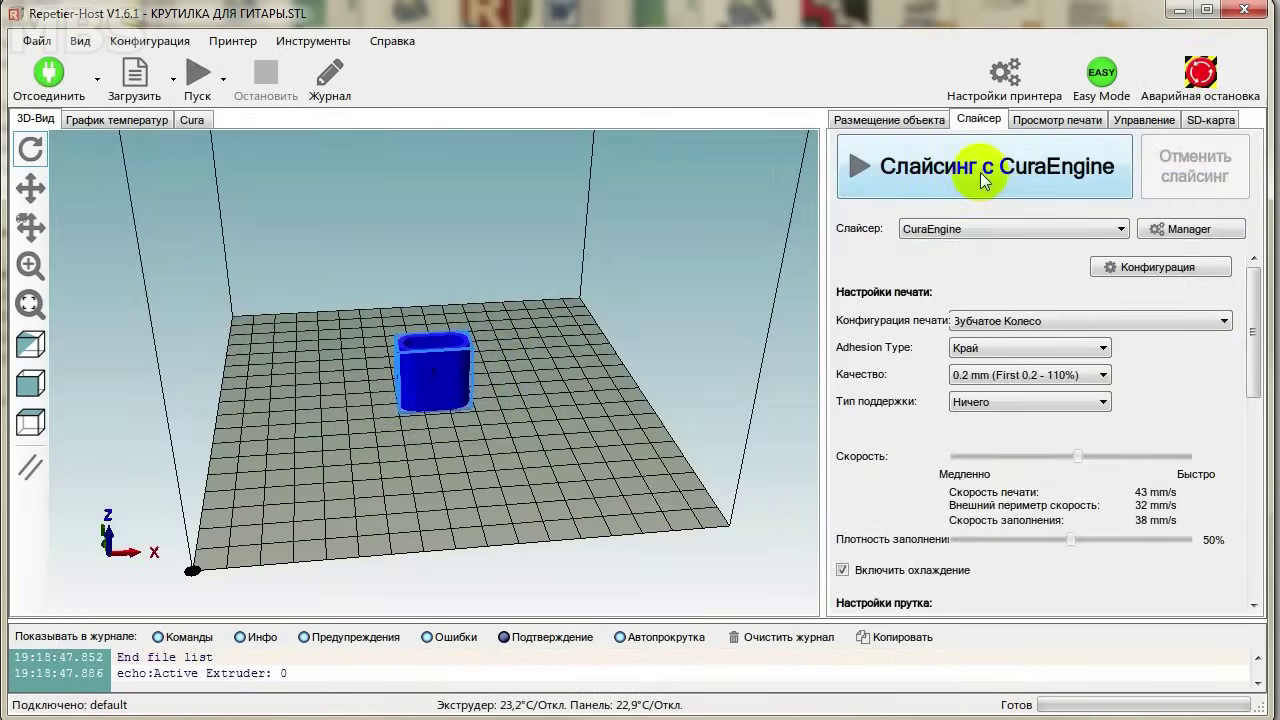
# Step: Slice the tuner with CuraEngine into 132 layers (about 31 min, 2069 mm filament) and print
pyautogui.click(980, 172)
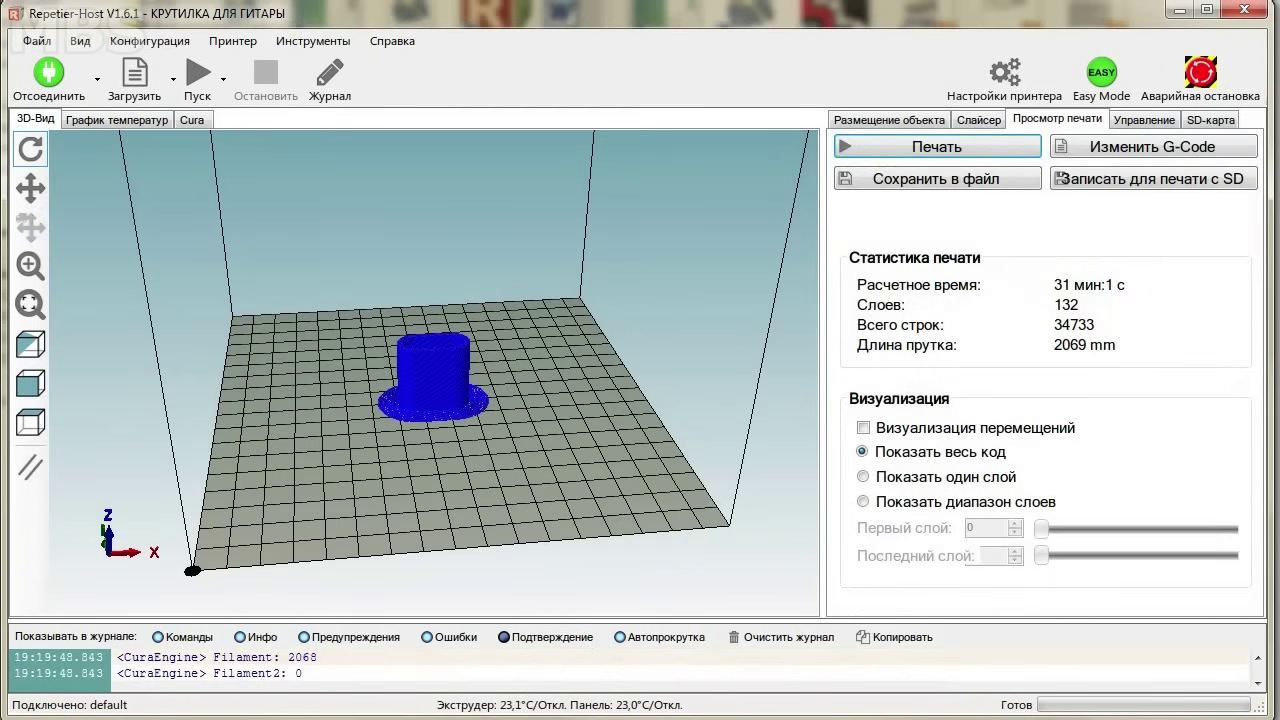
pyautogui.click(928, 142)
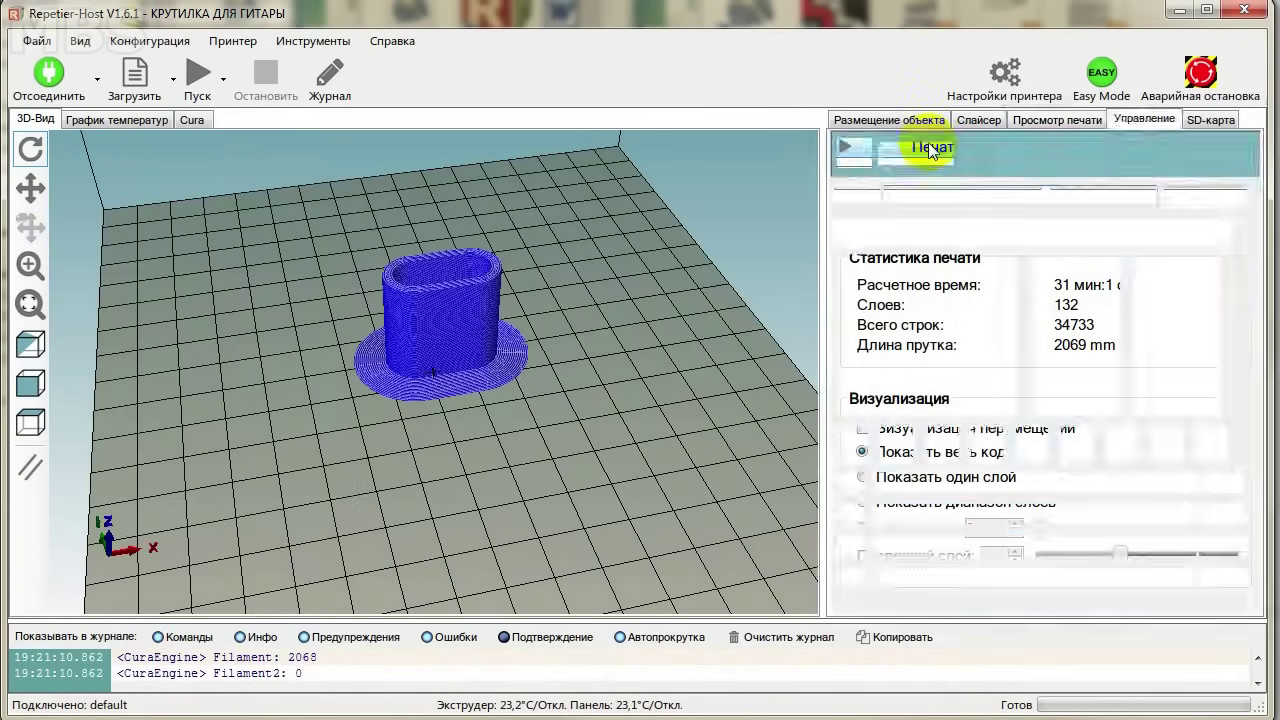